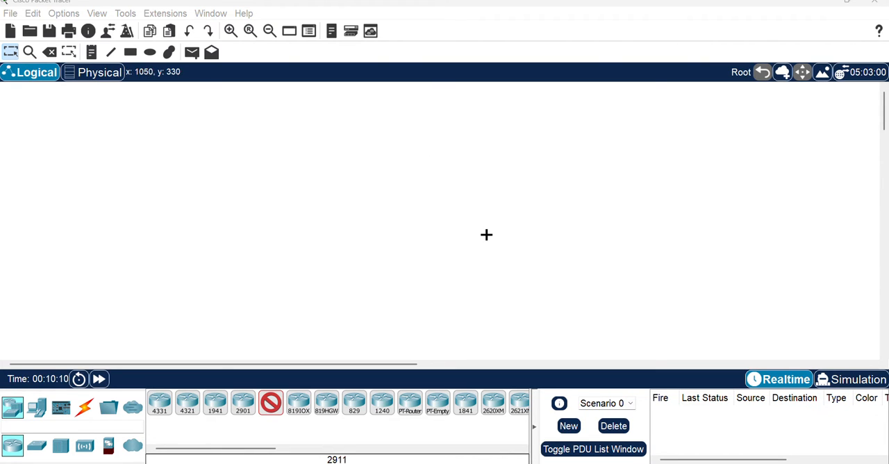
Place four 2911 routers in the workspace: one at the top centre and three in a row beneath it
left_click(271, 402)
left_click(393, 152)
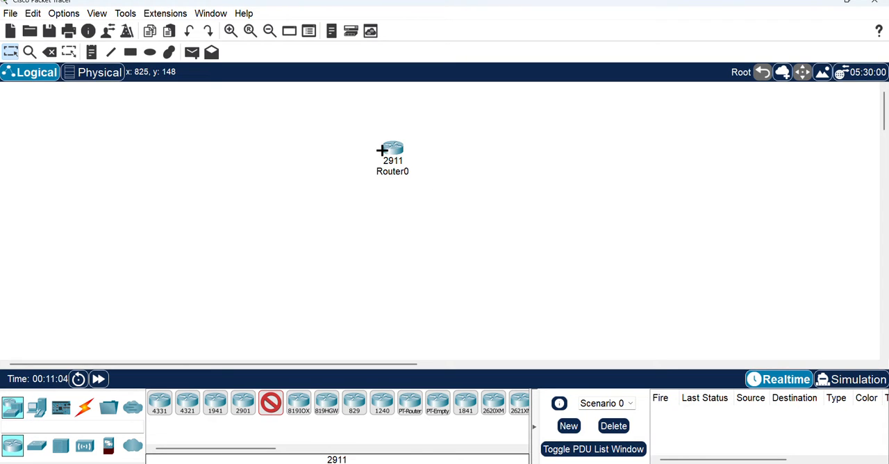
mouse_move(382, 150)
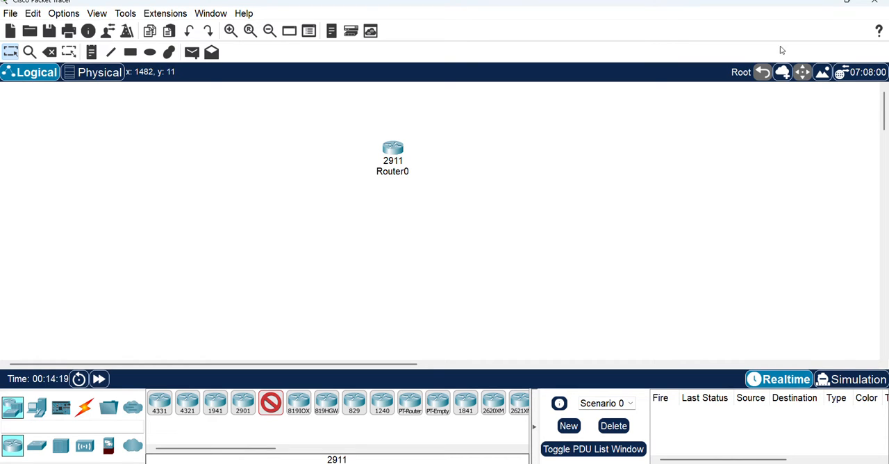
left_click(270, 214)
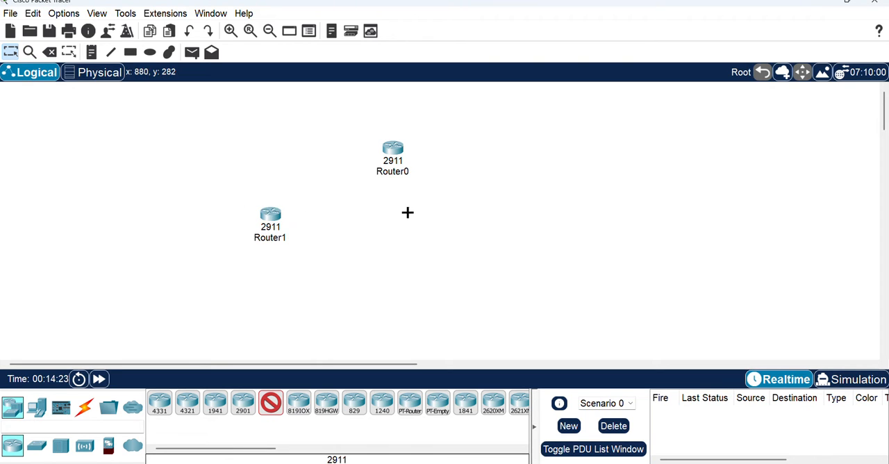
left_click(382, 215)
left_click(492, 214)
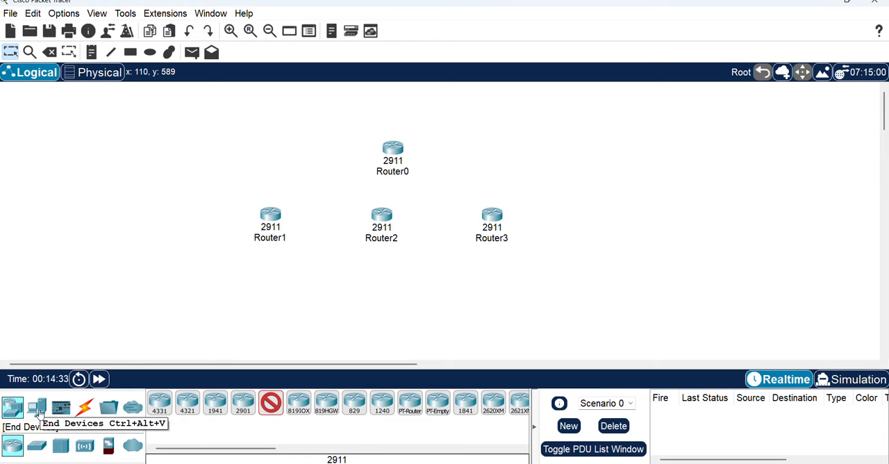
Place four 2960 switches: one below each of Router1, Router2 and Router3, and one to the right of Router0
left_click(36, 446)
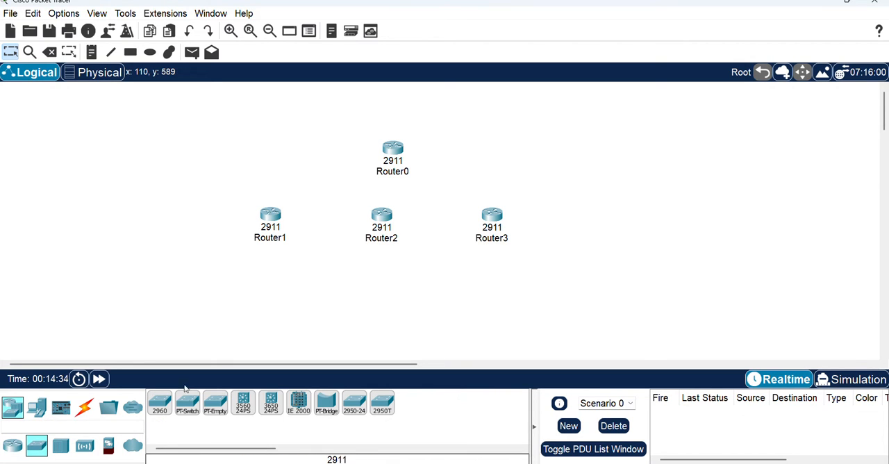
left_click(159, 403)
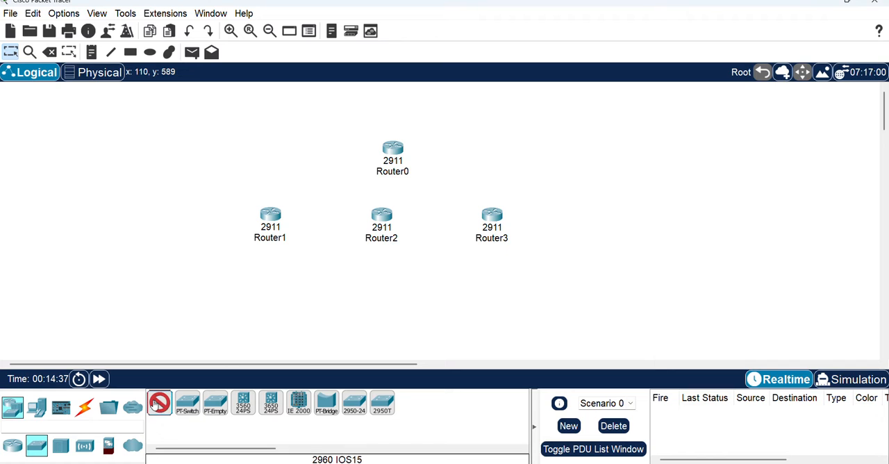
left_click(254, 286)
left_click(384, 296)
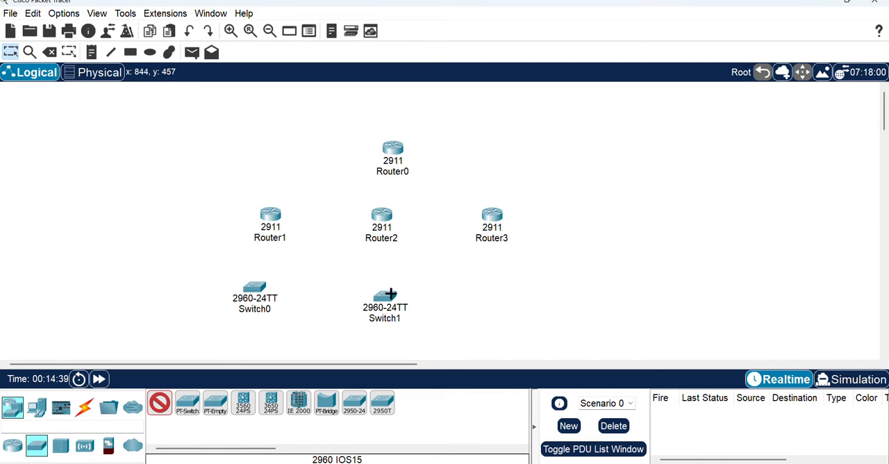
left_click(525, 289)
left_click(547, 143)
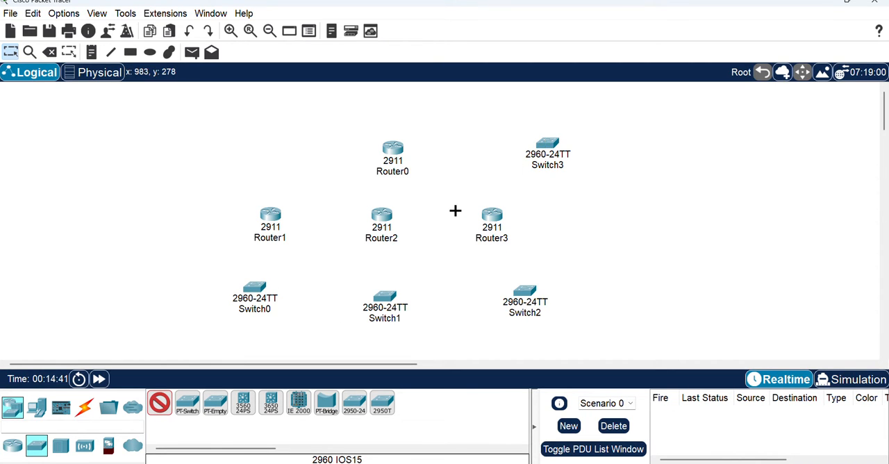
Place six PCs: two below Switch0, two below Switch1, one below Switch2 and one to the right of Switch3
left_click(37, 406)
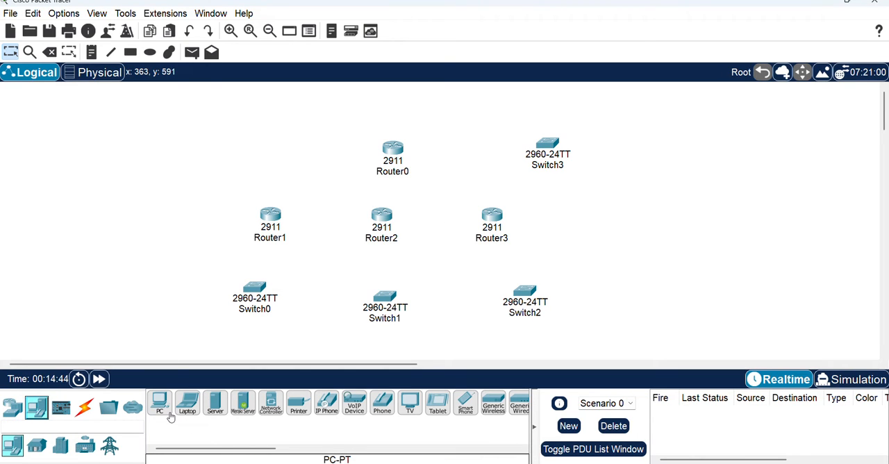
left_click(169, 416)
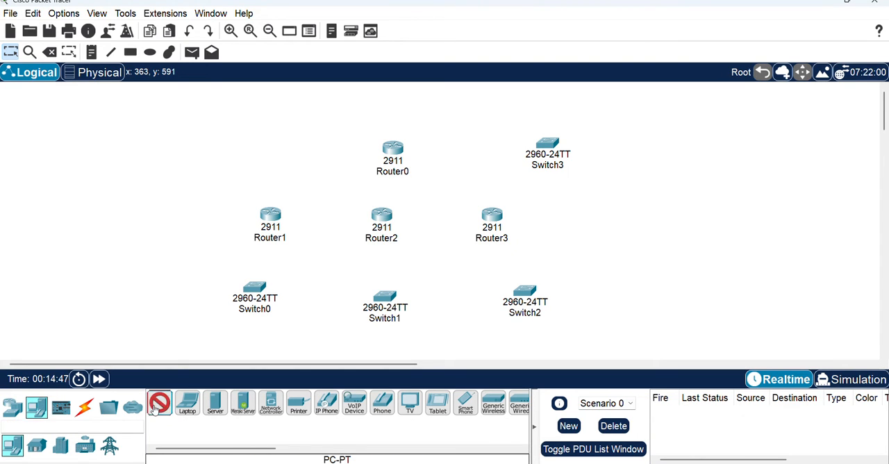
left_click(258, 352)
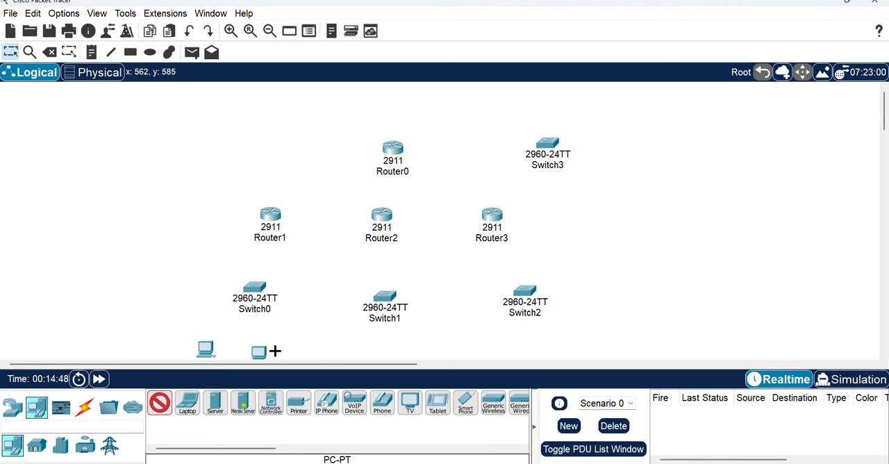
left_click(352, 345)
left_click(408, 342)
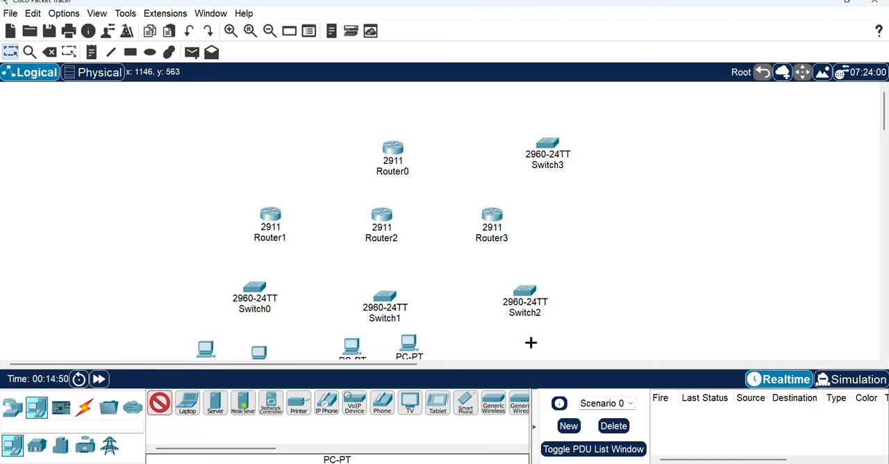
left_click(530, 341)
left_click(649, 139)
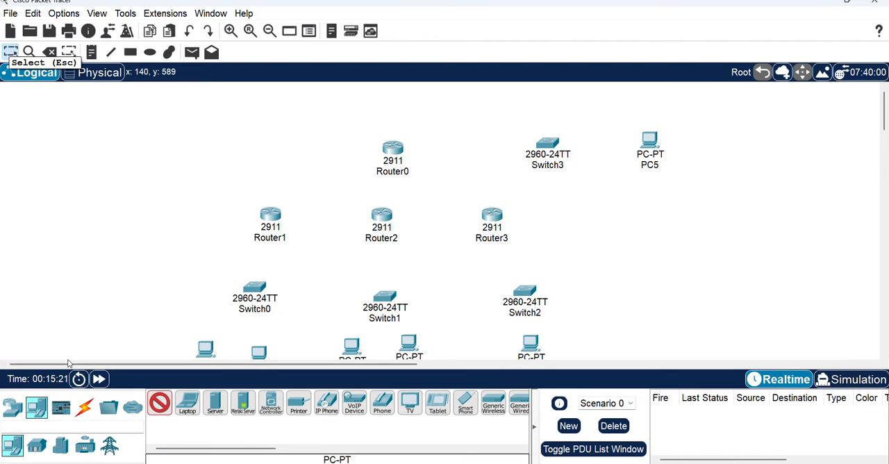
left_click(84, 407)
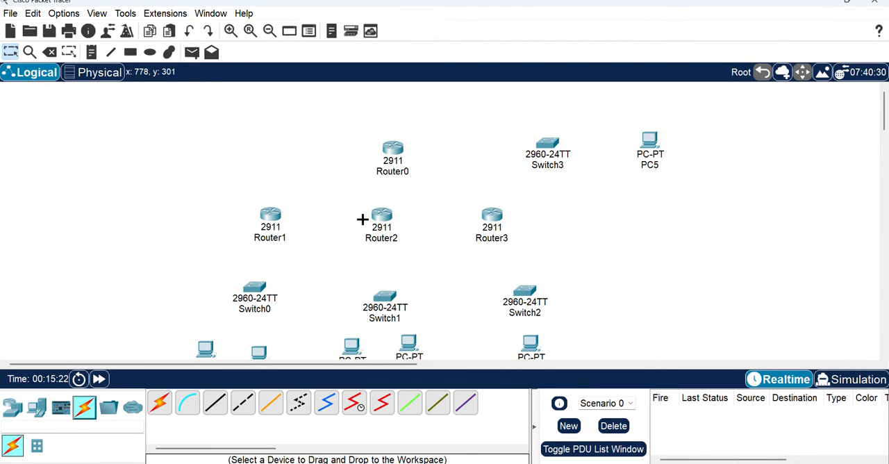
left_click(388, 149)
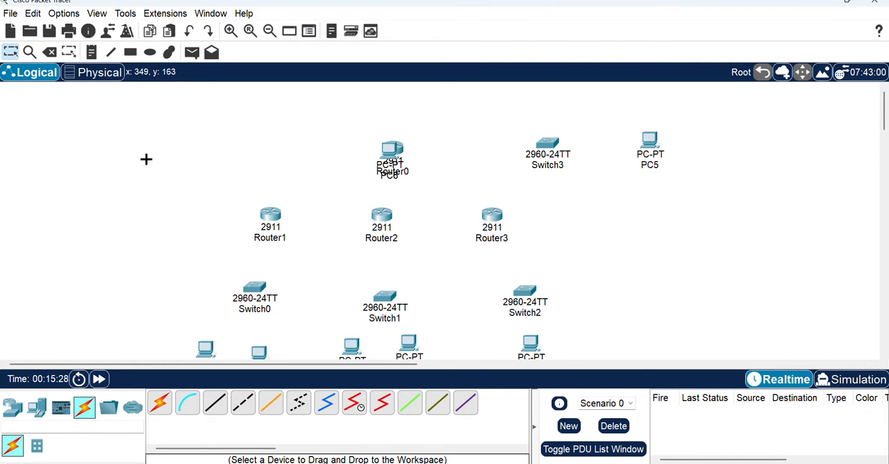
left_click(49, 52)
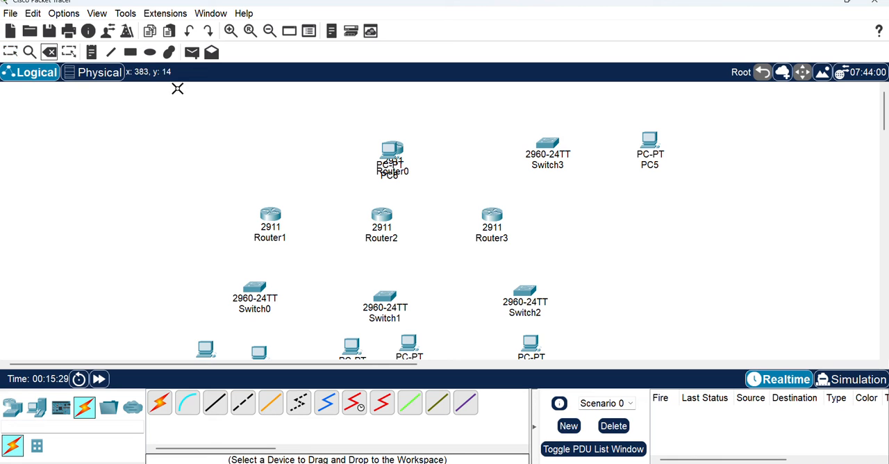
left_click(389, 149)
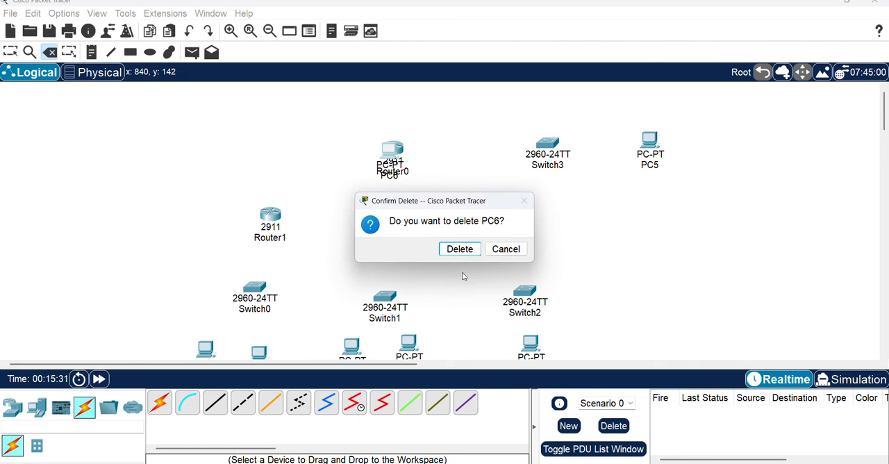
left_click(459, 247)
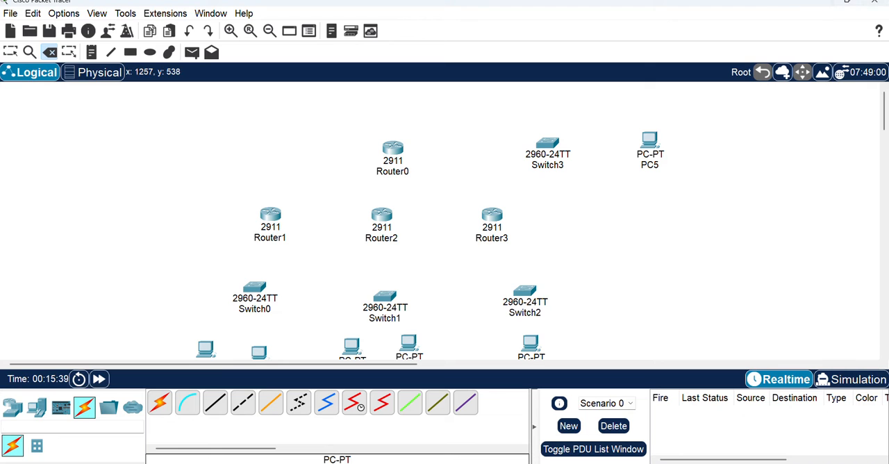
Switch to the Google Meet call, admit the waiting participant, and return to Cisco Packet Tracer
left_click(431, 435)
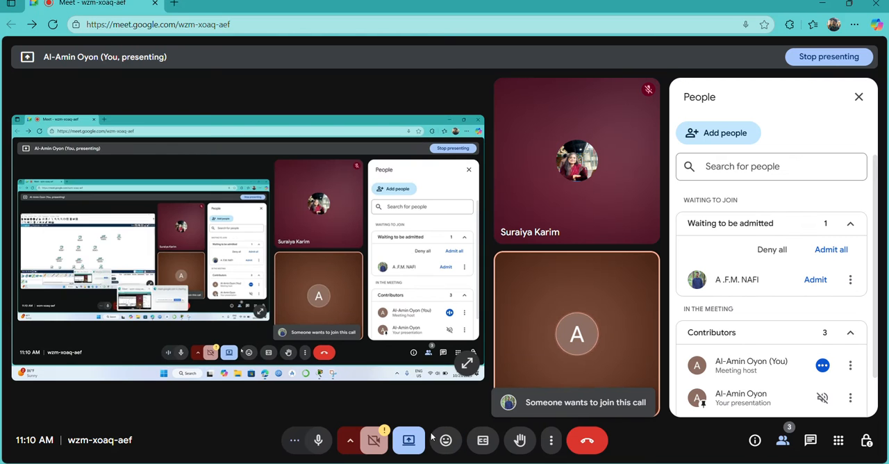
left_click(815, 279)
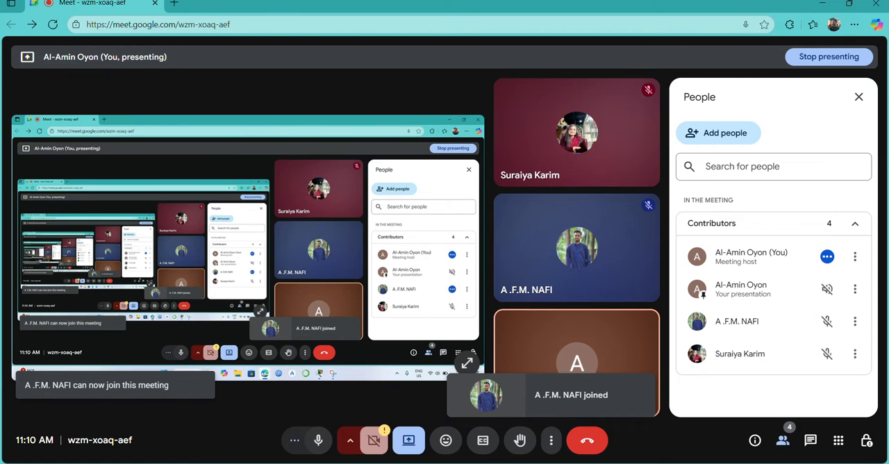
left_click(580, 462)
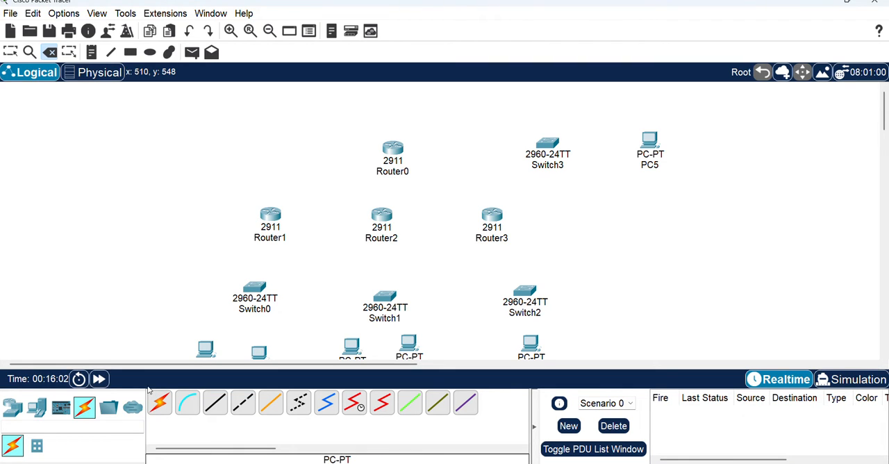
Connect Router0 to Router1, Router3 and Switch3 using the automatically chosen connection type
left_click(159, 407)
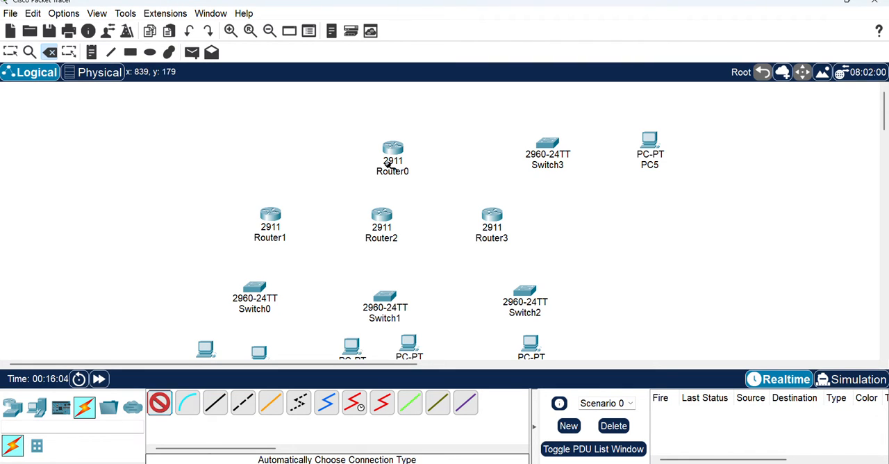
mouse_move(394, 161)
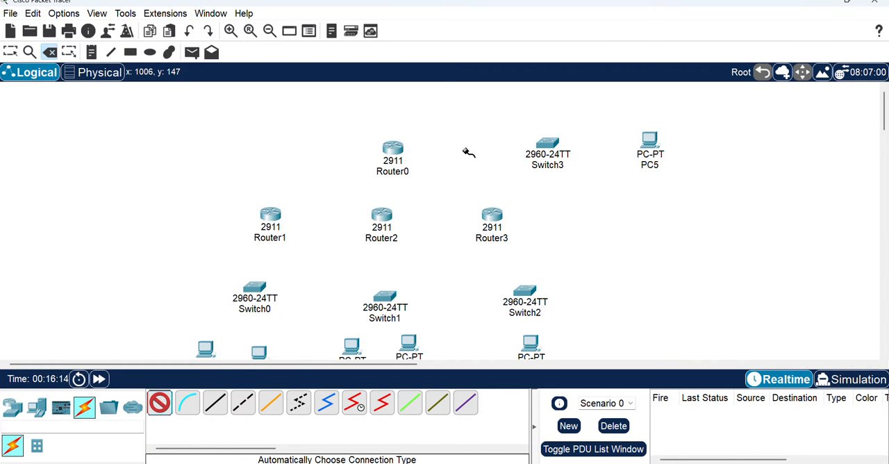
left_click(393, 151)
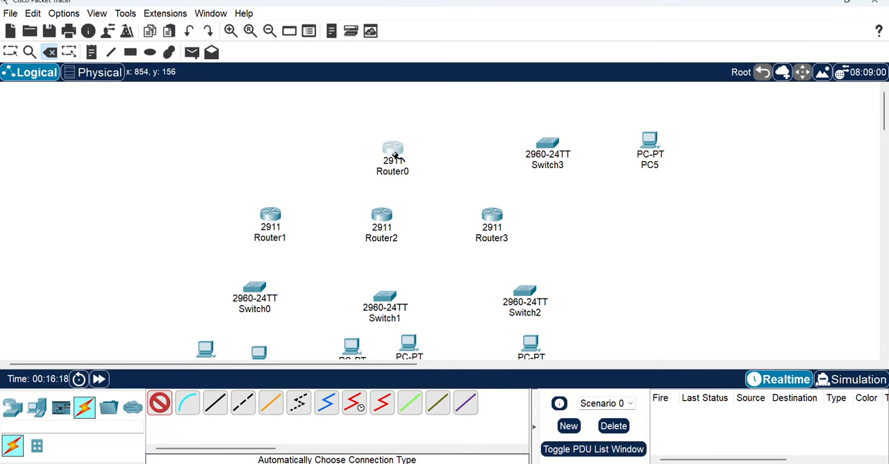
left_click(285, 207)
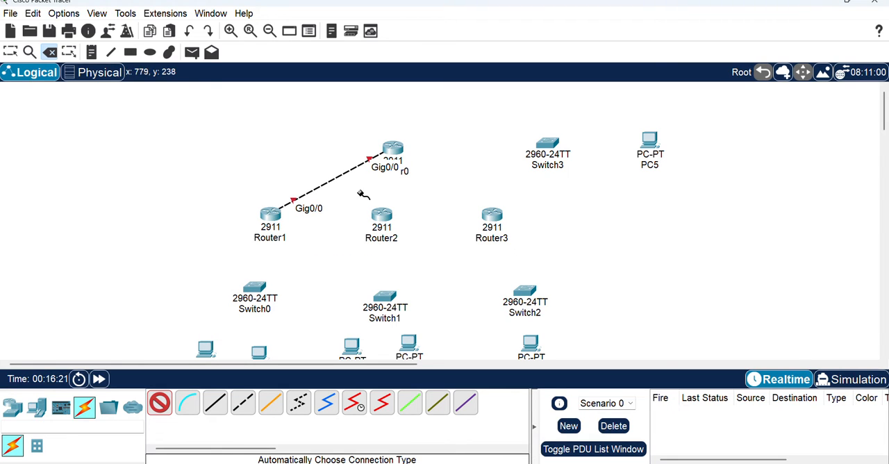
left_click(394, 152)
left_click(490, 212)
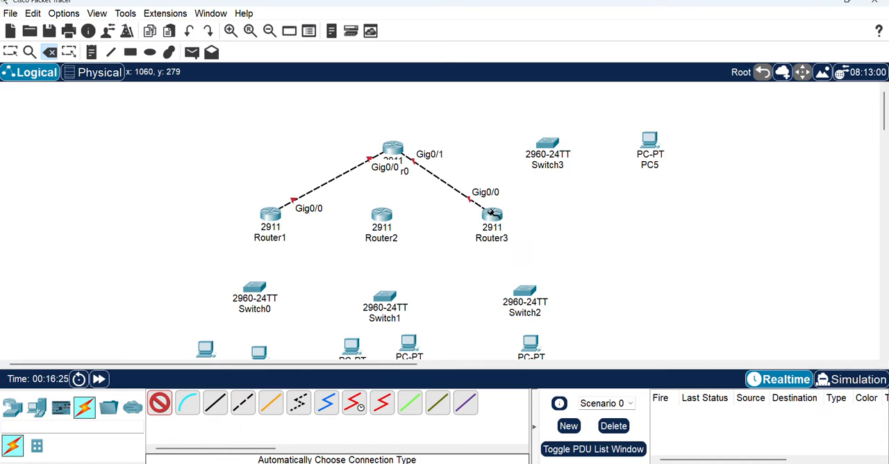
left_click(397, 147)
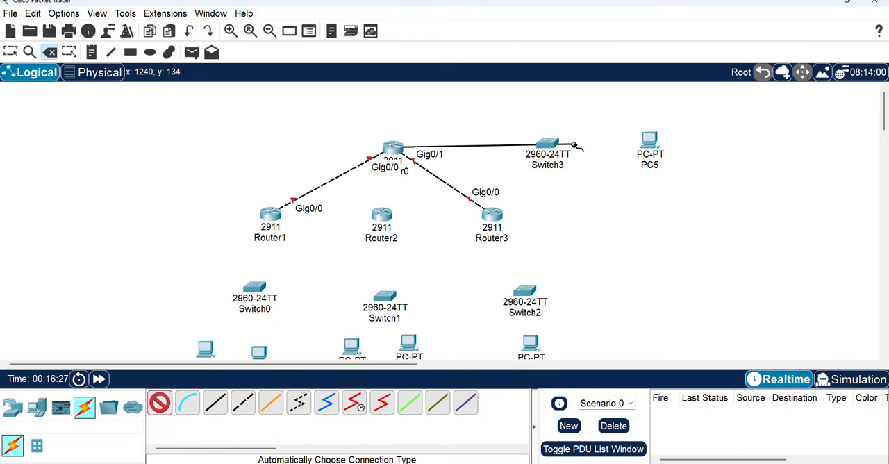
left_click(552, 144)
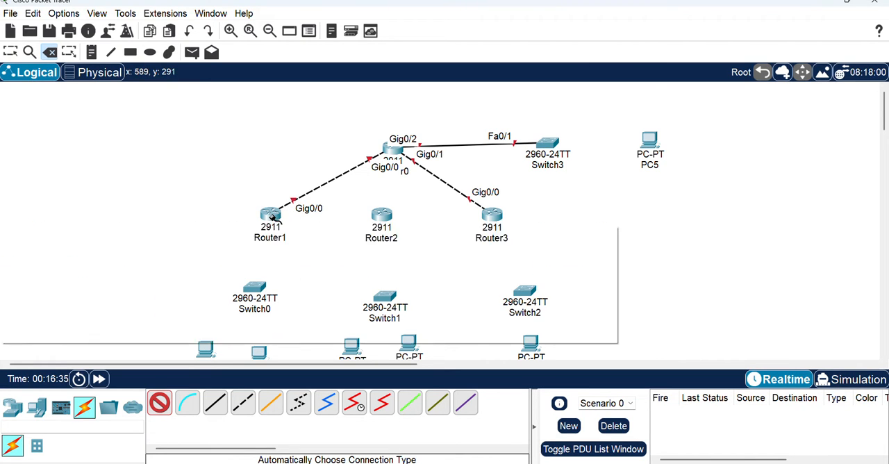
Connect Router1 to Router2 and to Switch0 using the automatic connection type
left_click(276, 218)
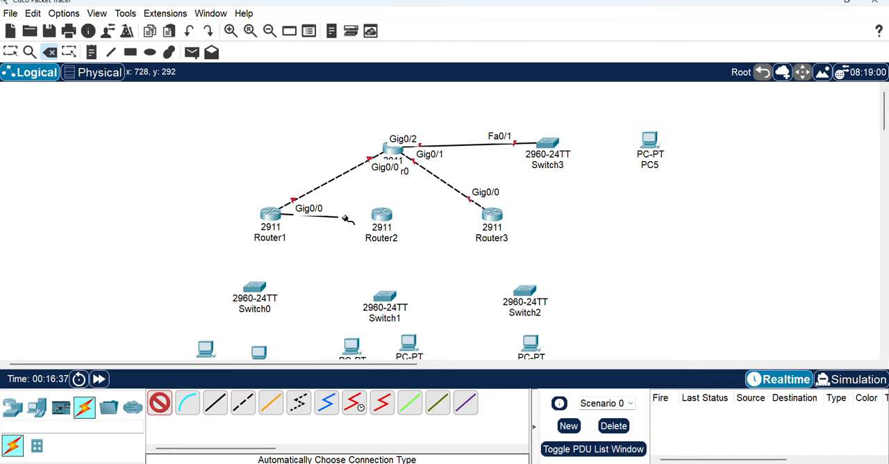
left_click(382, 215)
left_click(277, 216)
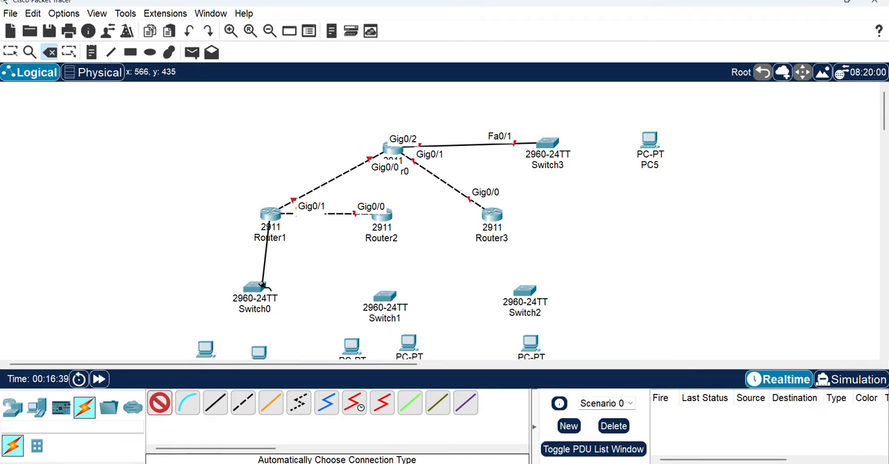
left_click(257, 287)
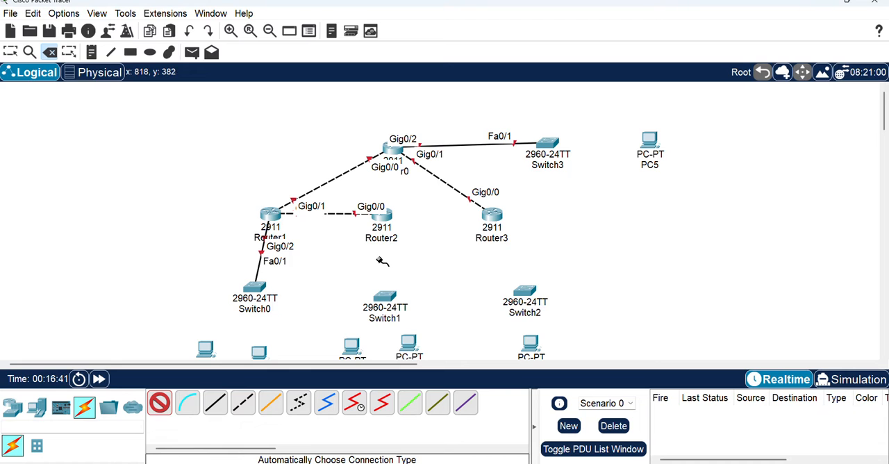
Connect Router3 to Router2 and Switch2, and Router2 to Switch1, using automatic connections
left_click(492, 217)
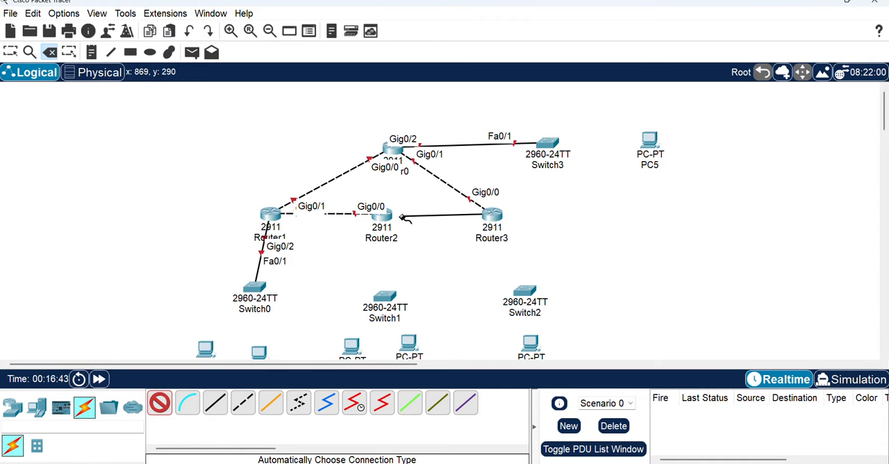
left_click(389, 216)
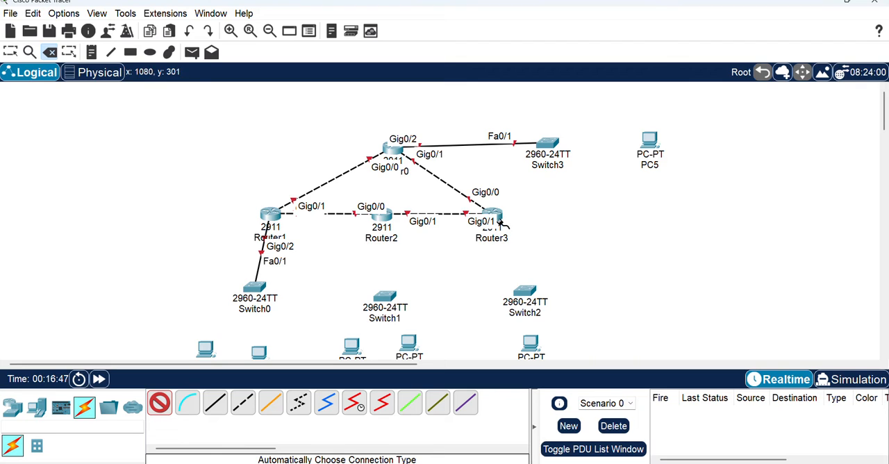
left_click(499, 214)
left_click(531, 299)
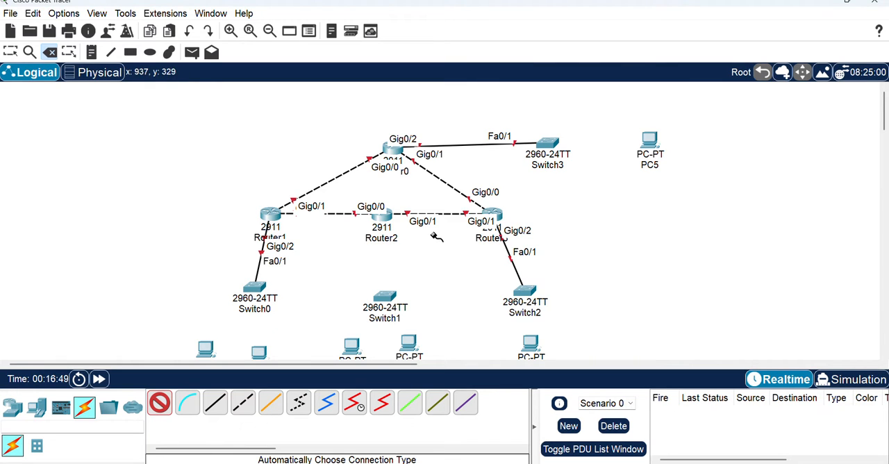
left_click(386, 213)
left_click(389, 294)
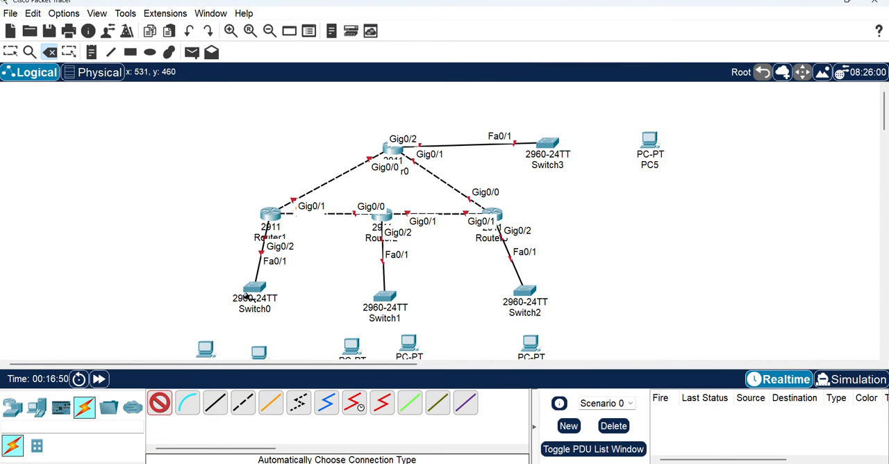
Connect Switch0 to PC0 and PC1 using the automatically chosen connection type
left_click(256, 290)
left_click(205, 348)
left_click(257, 290)
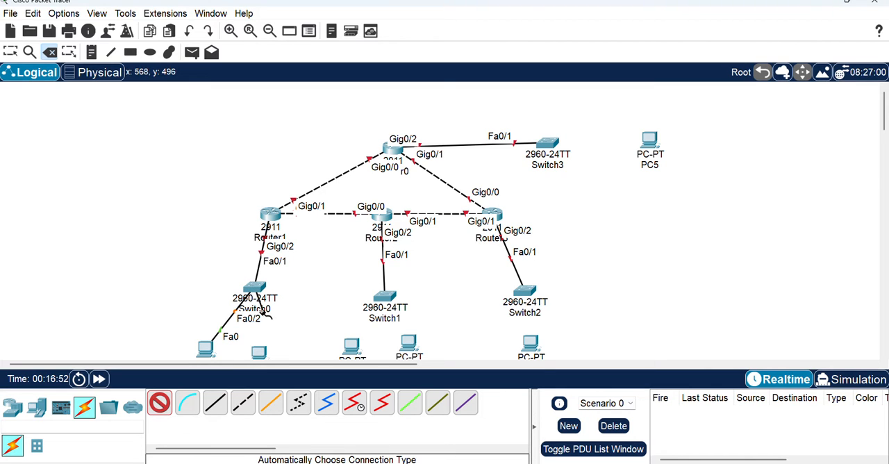
left_click(258, 347)
Connect Switch1 to PC2 and PC3 using the automatically chosen connection type
left_click(386, 295)
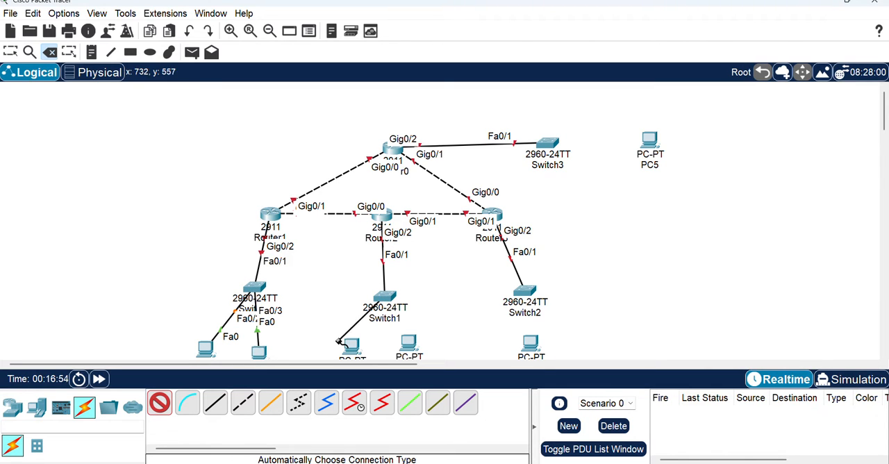
left_click(351, 347)
left_click(389, 311)
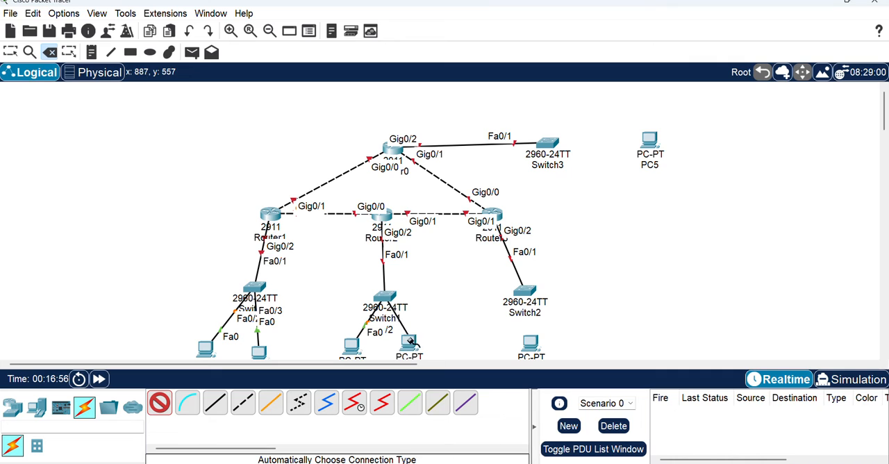
left_click(411, 346)
Connect Switch2 to PC4 and Switch3 to PC5 using the automatically chosen connection type
left_click(528, 292)
left_click(530, 343)
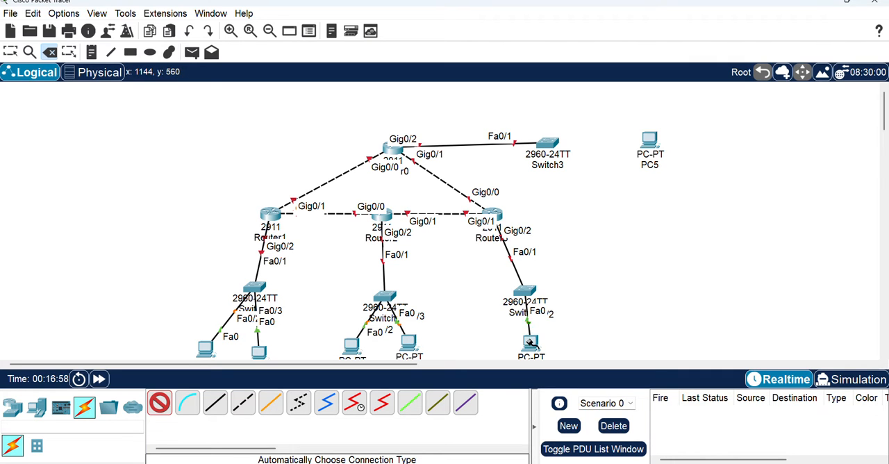
scroll(590, 214, "down", 2)
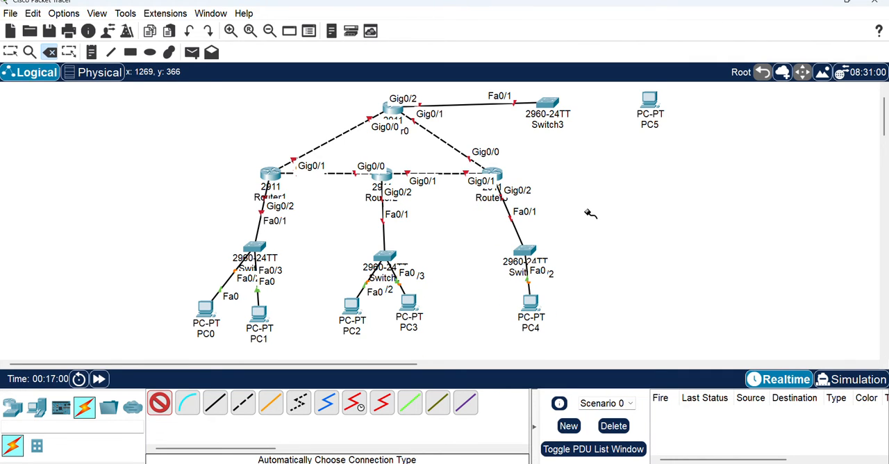
left_click(561, 102)
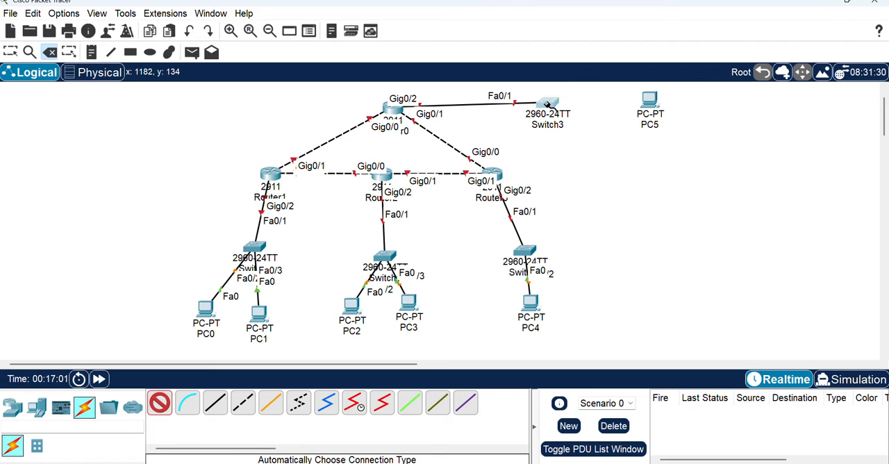
left_click(648, 101)
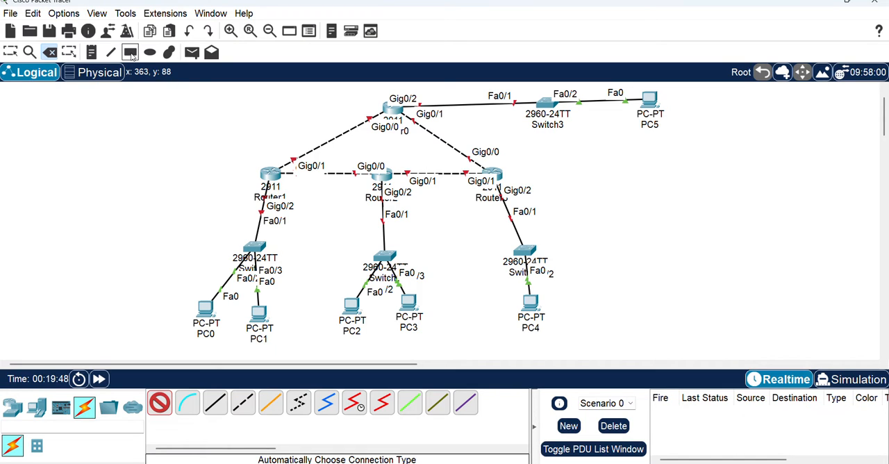
Place a note reading 10.0.0.0 beside the link between Router1 and Switch0
left_click(91, 52)
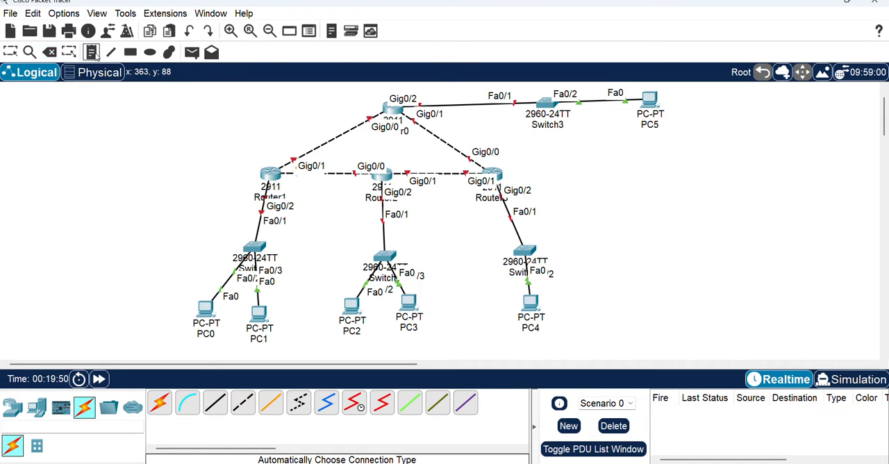
left_click(203, 212)
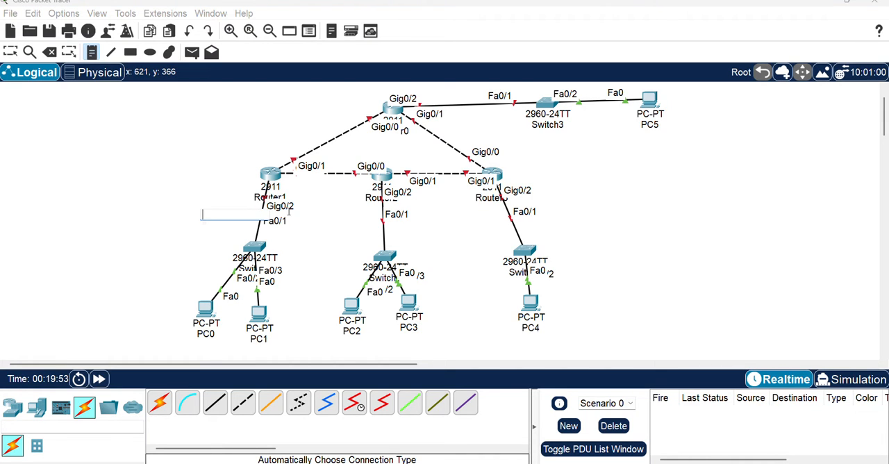
type("10.0.0")
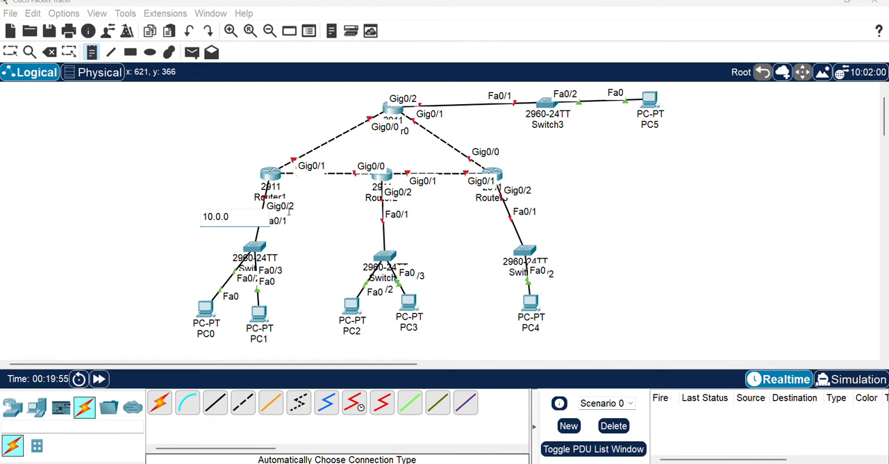
type(".0")
Add host-number notes to the Router1 LAN: 1 beside Router1, 2 beside PC0 and 3 beside PC1
left_click(202, 334)
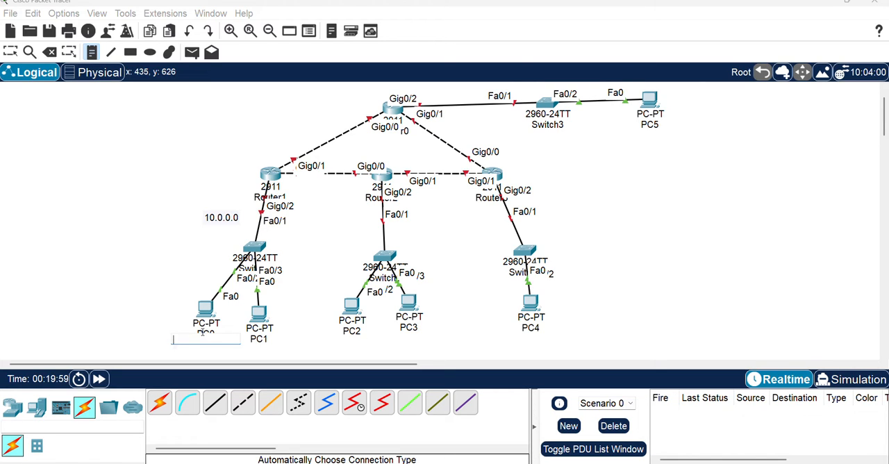
left_click(239, 189)
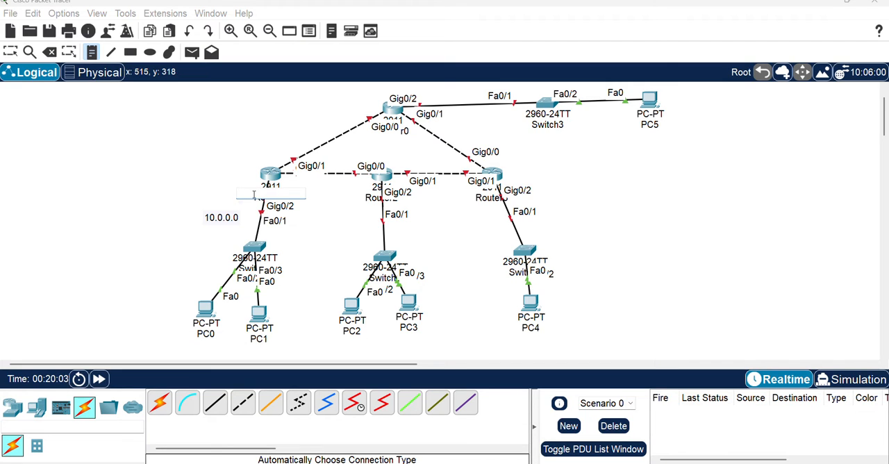
type("1")
left_click(180, 332)
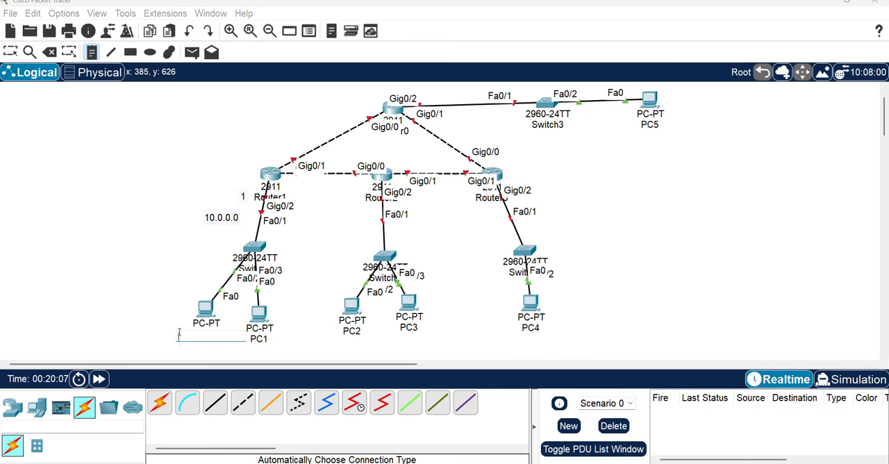
type("2")
left_click(279, 336)
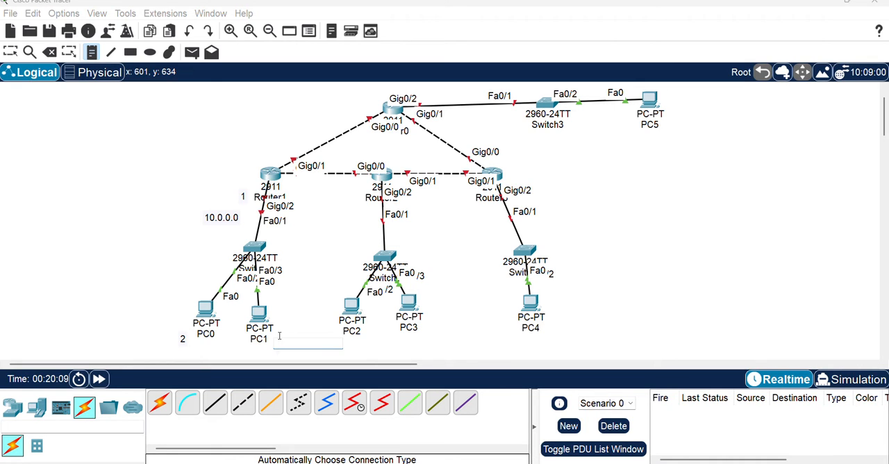
type("3")
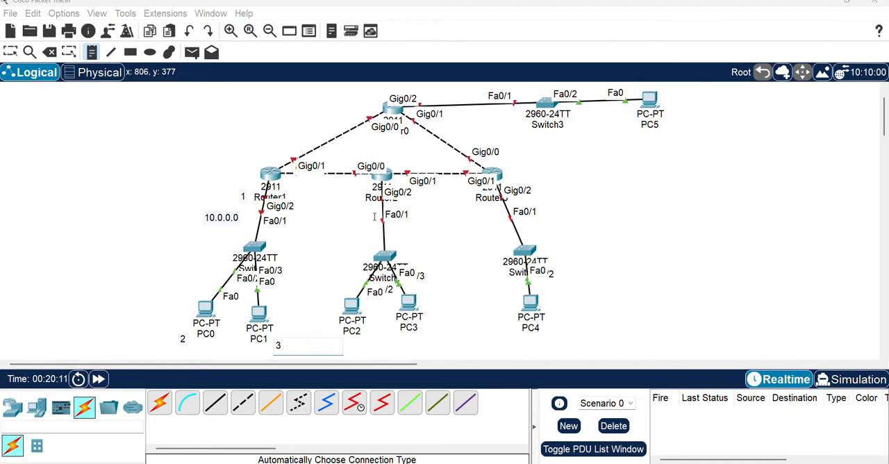
Label the Router2 LAN with notes: 10.0.0.8 on the Switch1 link, 9 by Router2, 10 by PC2 and 11 by PC3
left_click(374, 216)
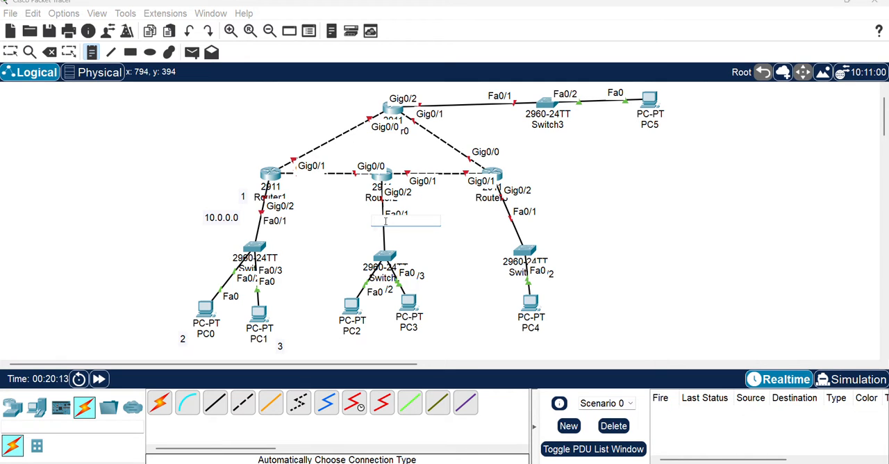
type("10.0.0.8")
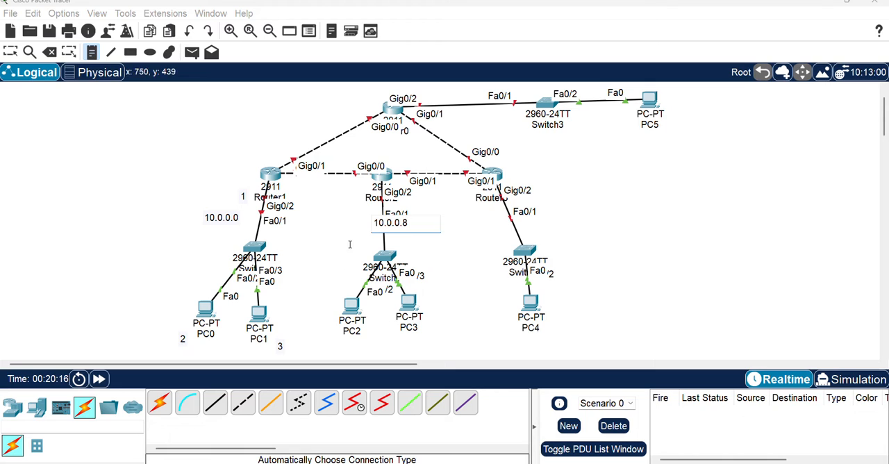
left_click(354, 202)
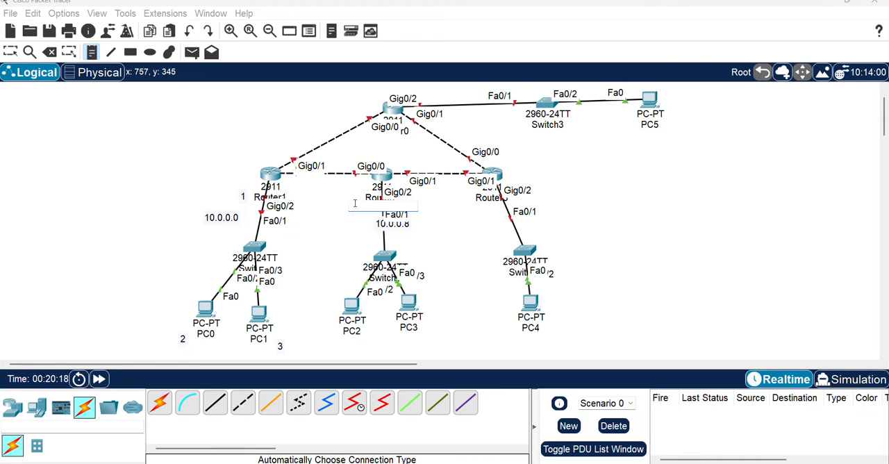
type("9")
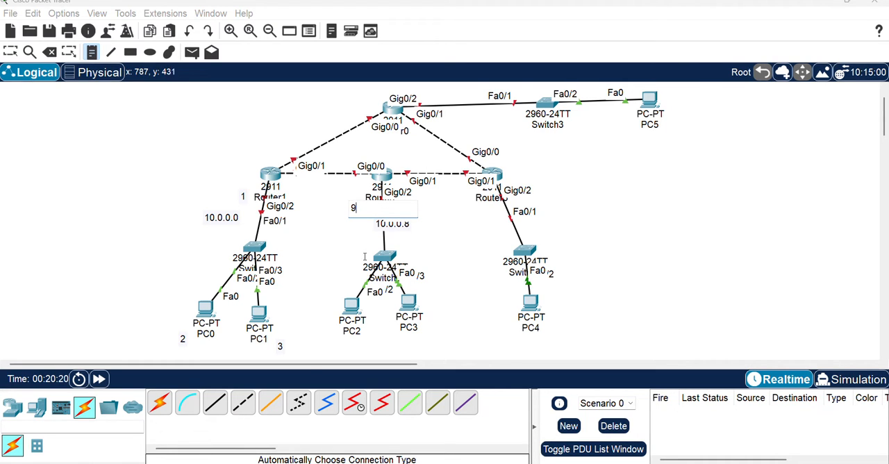
left_click(329, 338)
type("10")
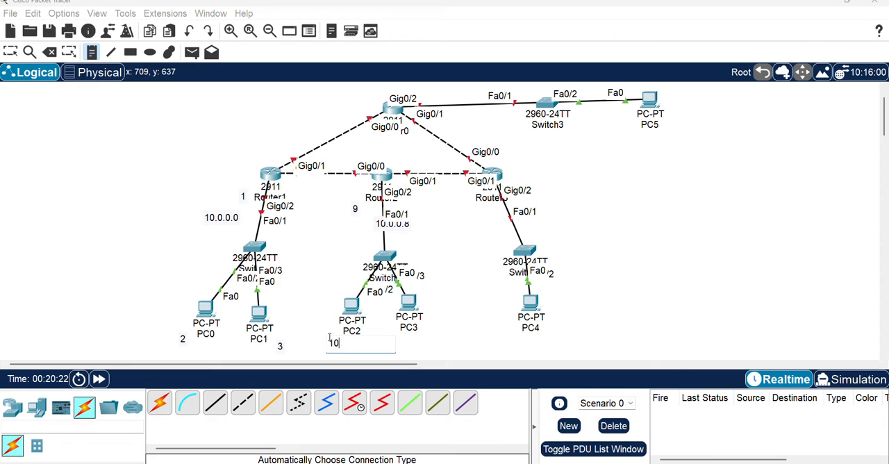
left_click(408, 338)
type("11")
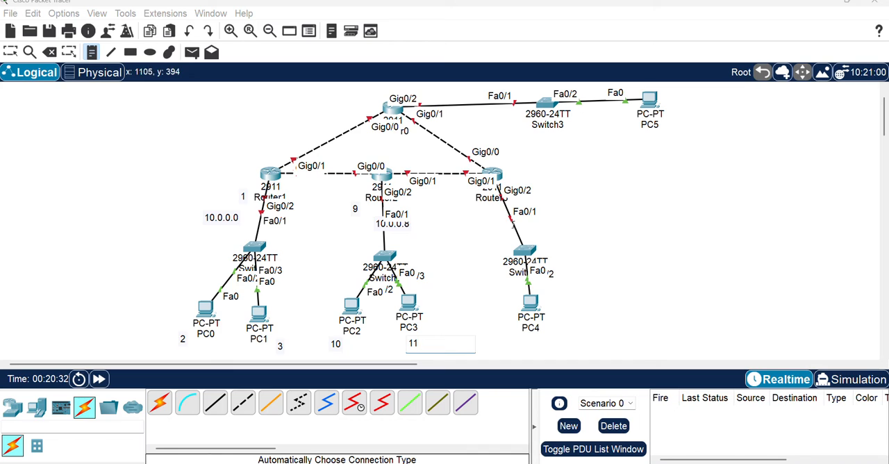
Label the Router3 LAN with notes: 10.0.0.16 beside the Switch2 link, 17 below Router3 and 18 below PC4
left_click(461, 230)
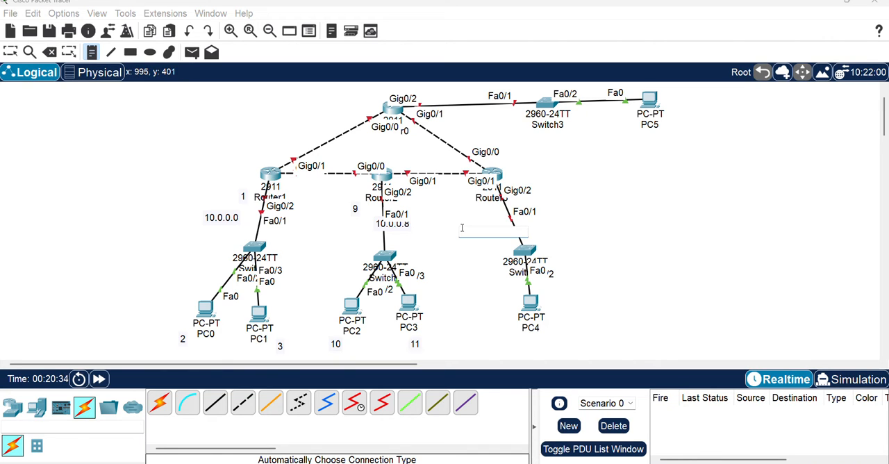
type("10.0.0.16")
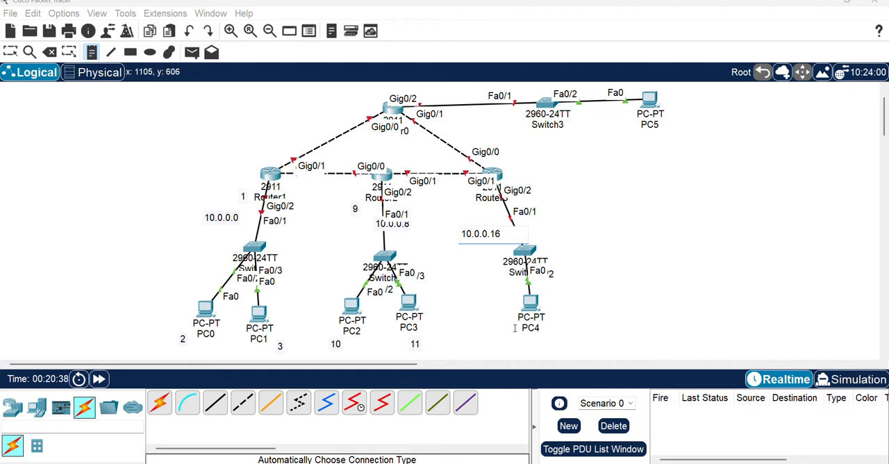
left_click(471, 214)
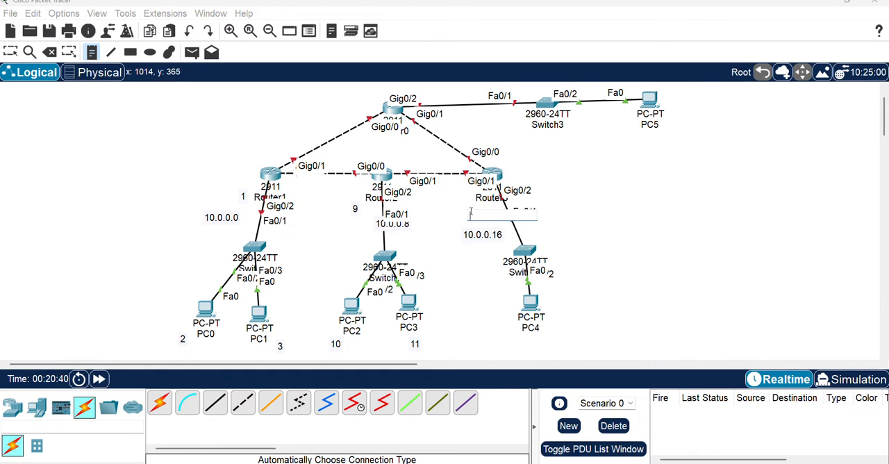
type("17")
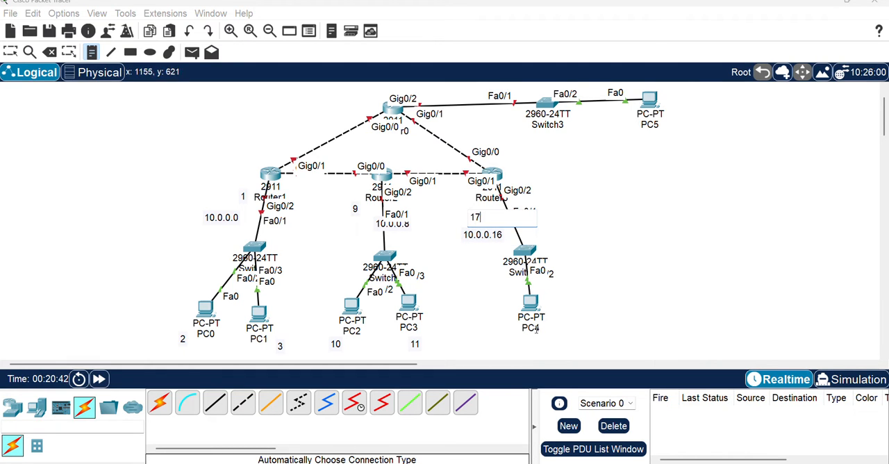
left_click(525, 340)
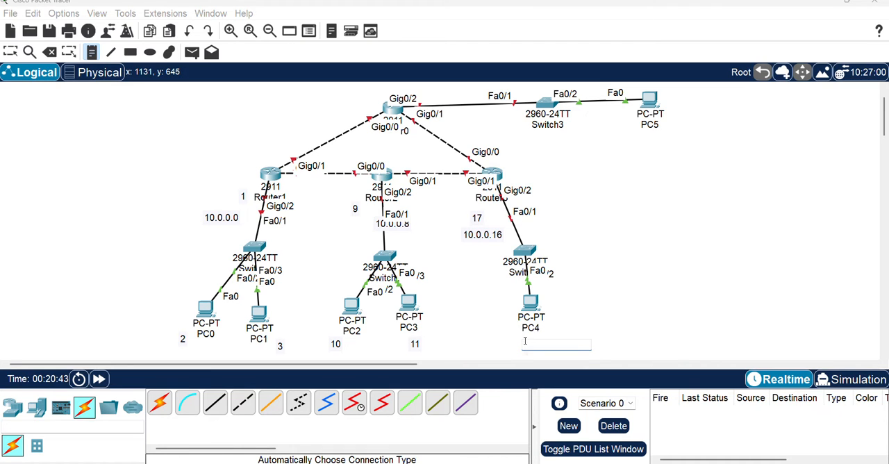
type("18")
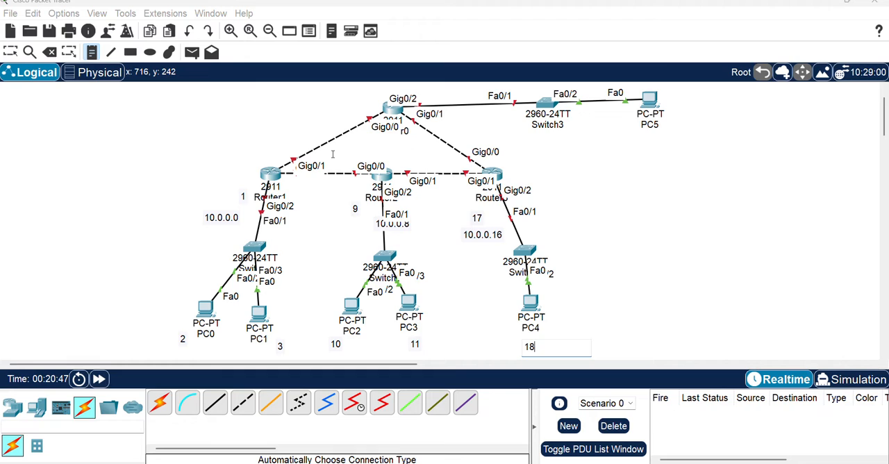
Label the Router1–Router2 link with notes: 10.0.0.20 for the network, 21 at Router1 and 22 at Router2
left_click(355, 162)
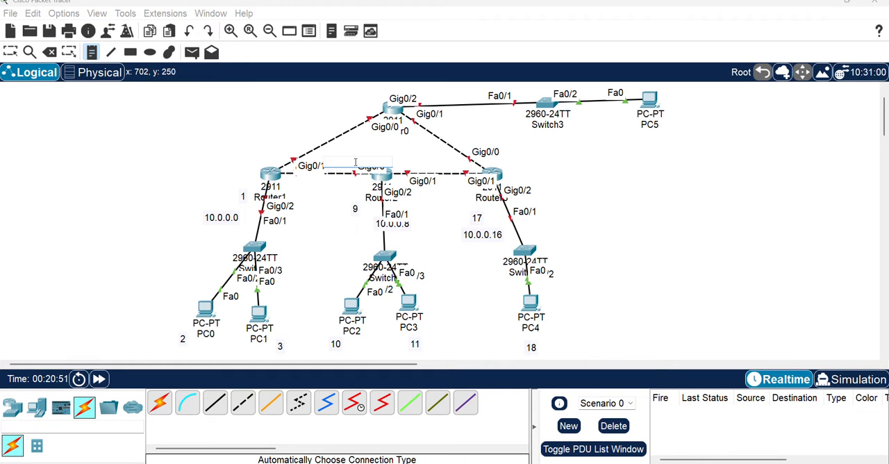
type("10.0.0.20")
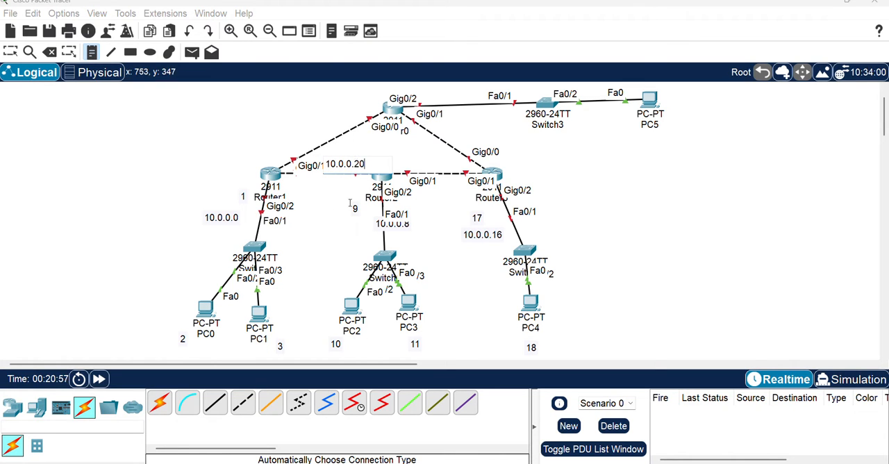
left_click(309, 180)
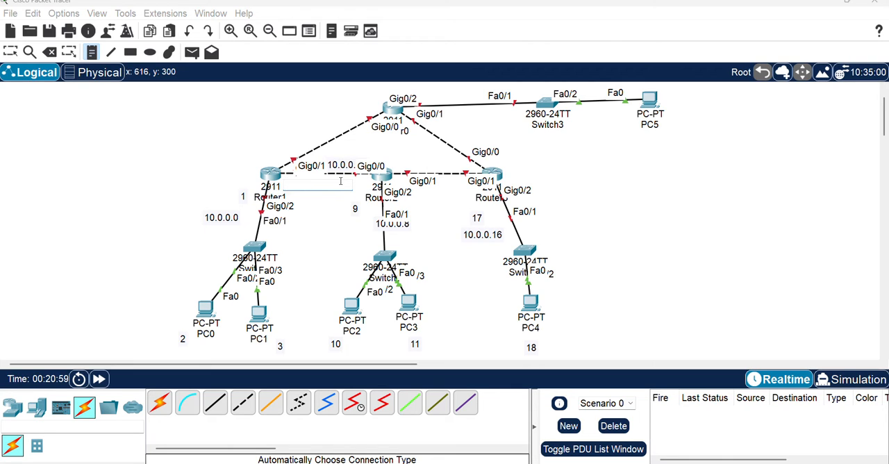
type("21")
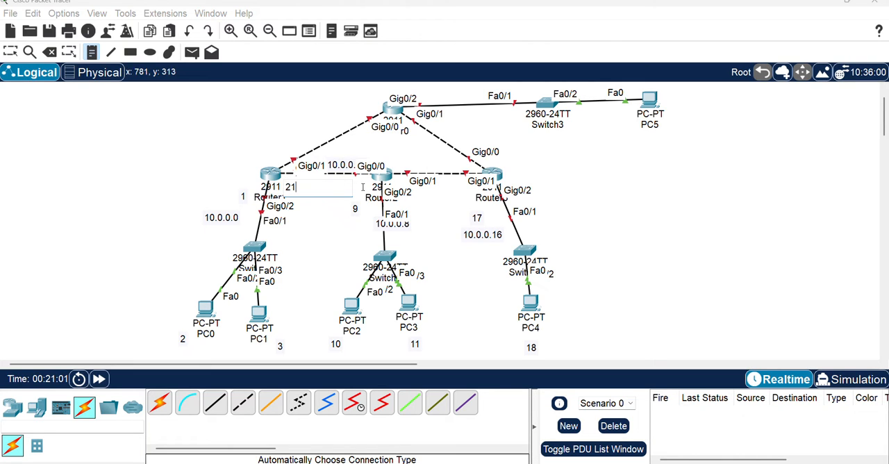
left_click(371, 184)
type("22")
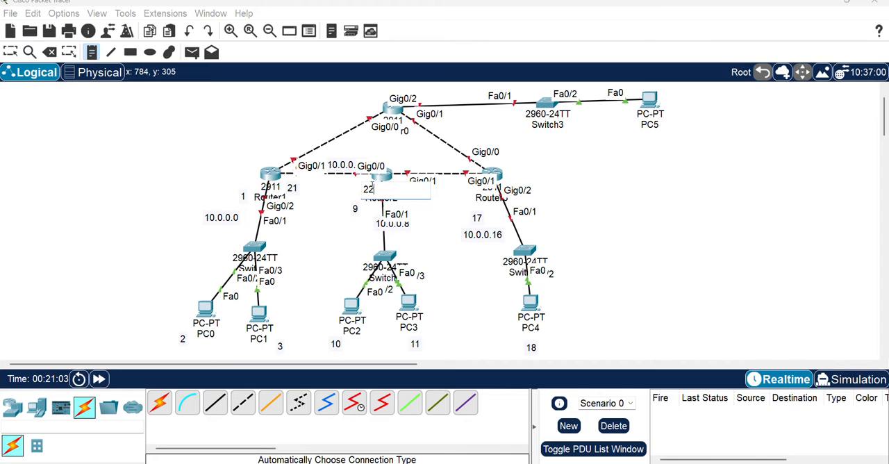
Label the Router2–Router3 link with notes: 10.0.0.24 for the network, 25 at Router2 and 26 at Router3
left_click(425, 172)
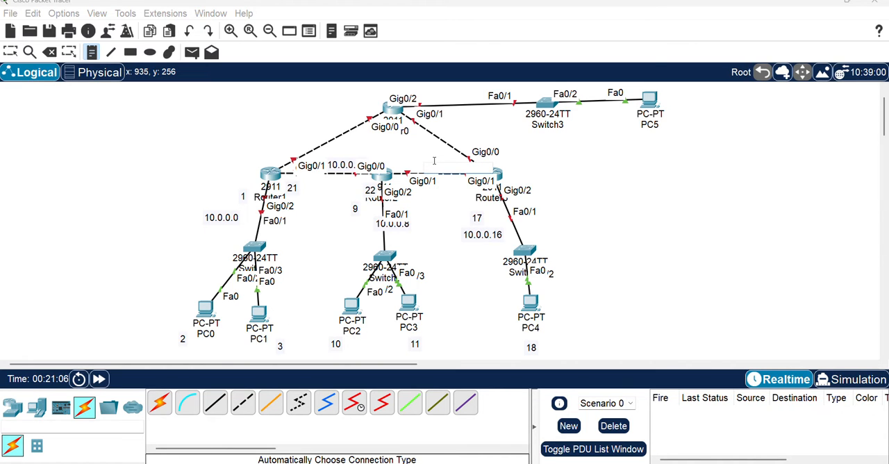
type("10.0.")
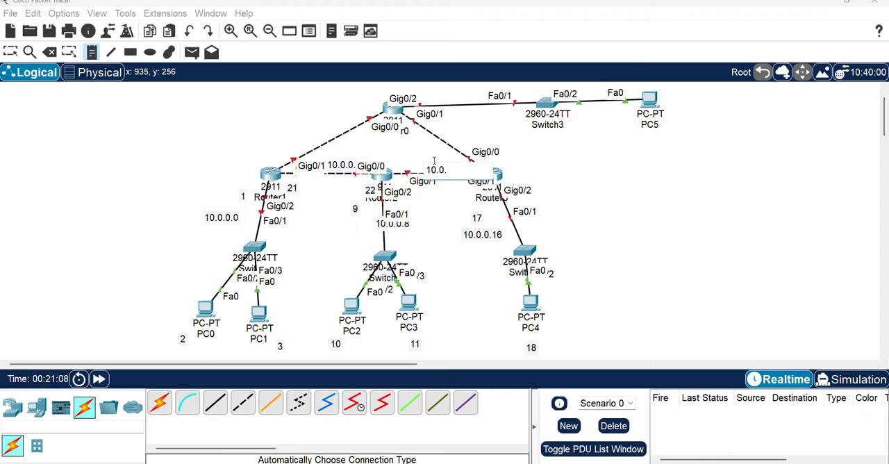
type("0.24")
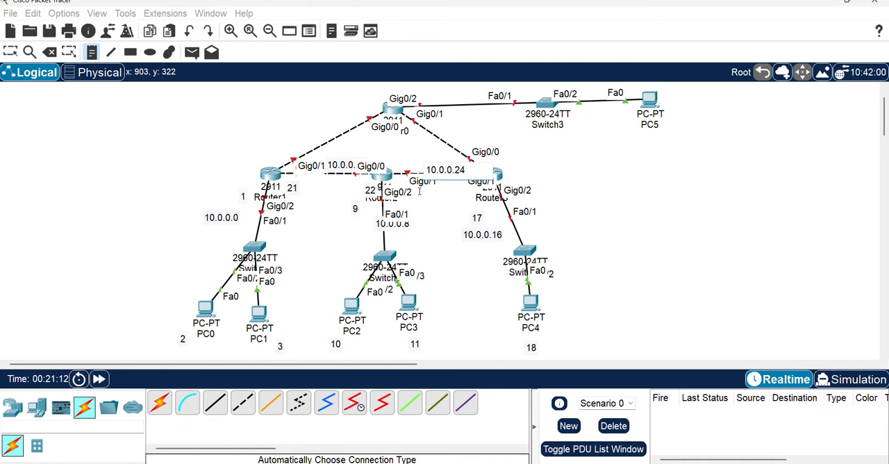
left_click(433, 186)
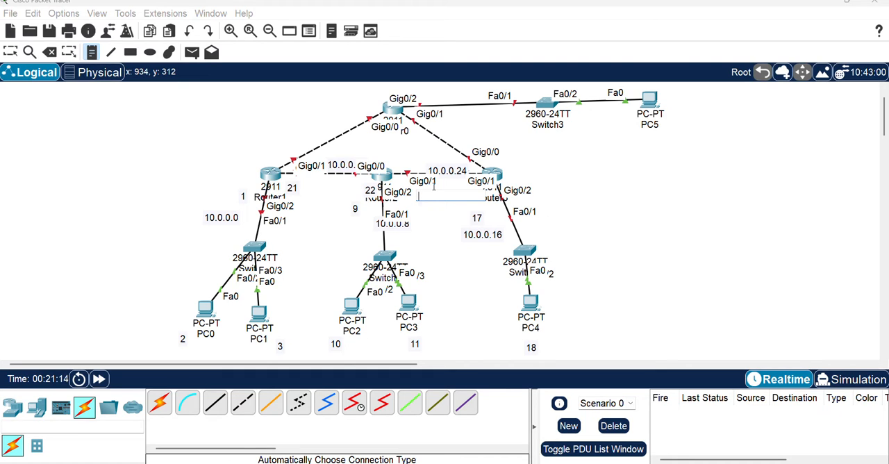
type("25")
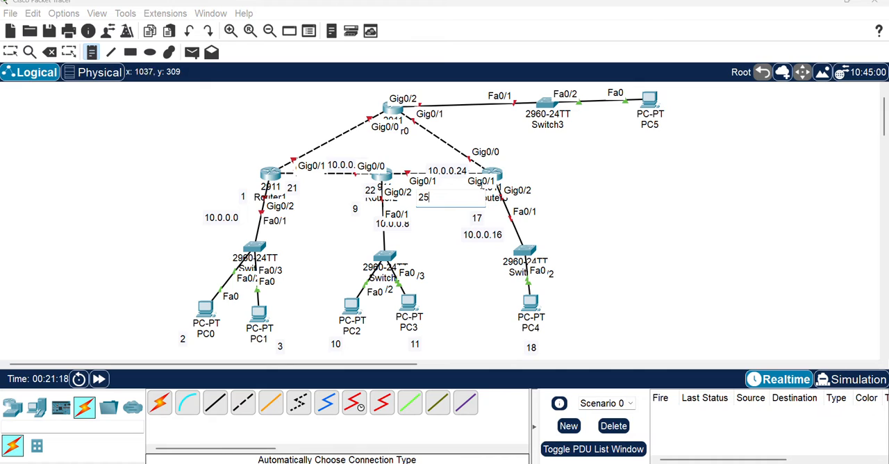
left_click(463, 180)
type("2")
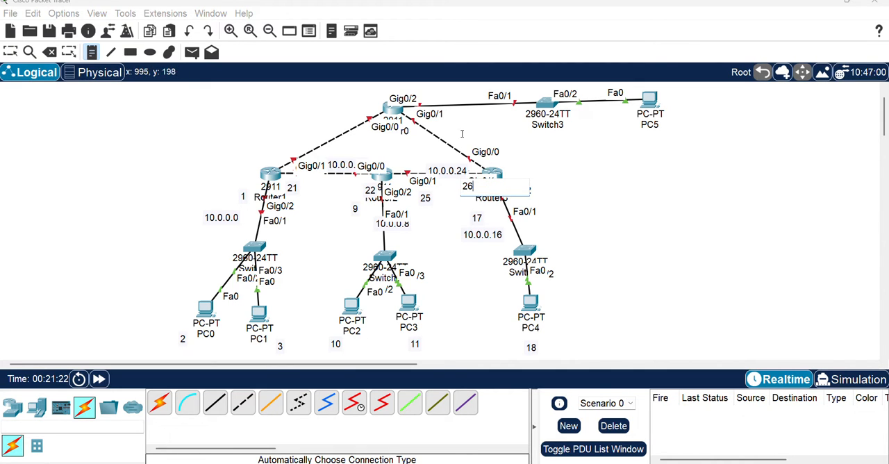
type("6")
Label the Router0–Router1 link with notes: 10.0.0.28 for the network, 29 at Router1 and 30 at Router0
left_click(316, 128)
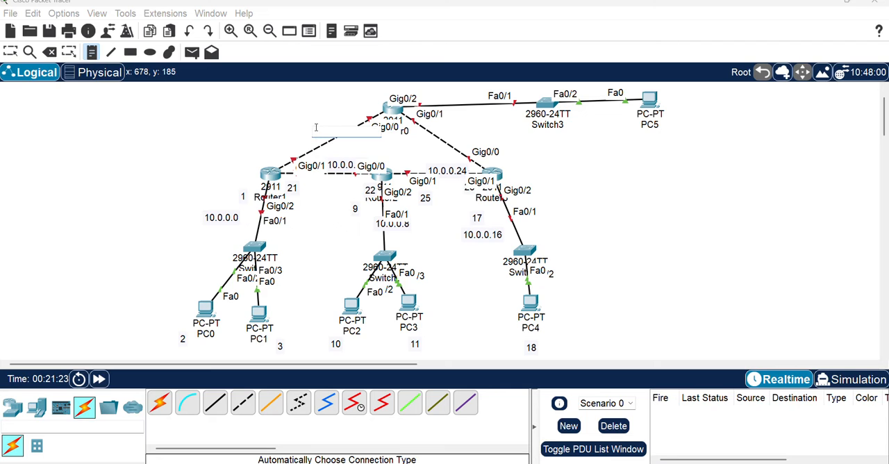
type("10.0.0.28")
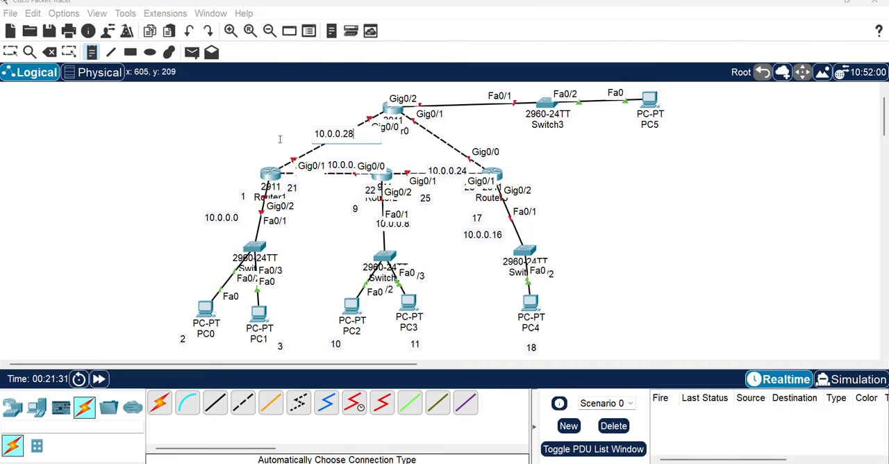
left_click(296, 141)
type("29")
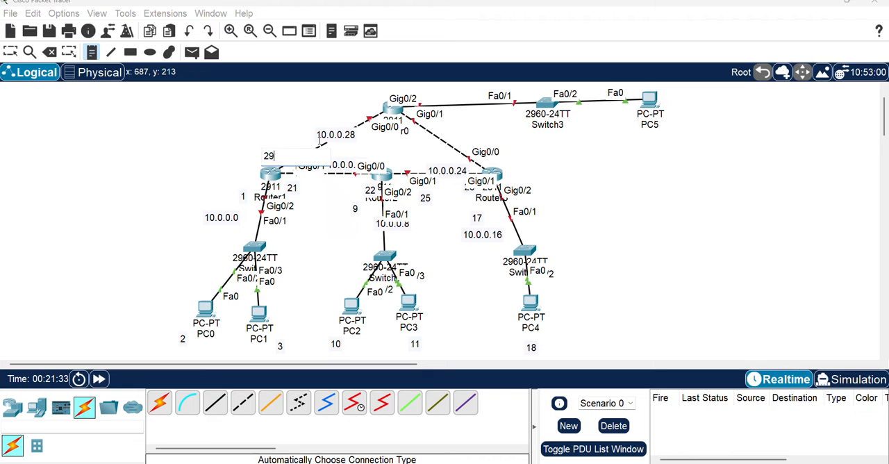
left_click(360, 106)
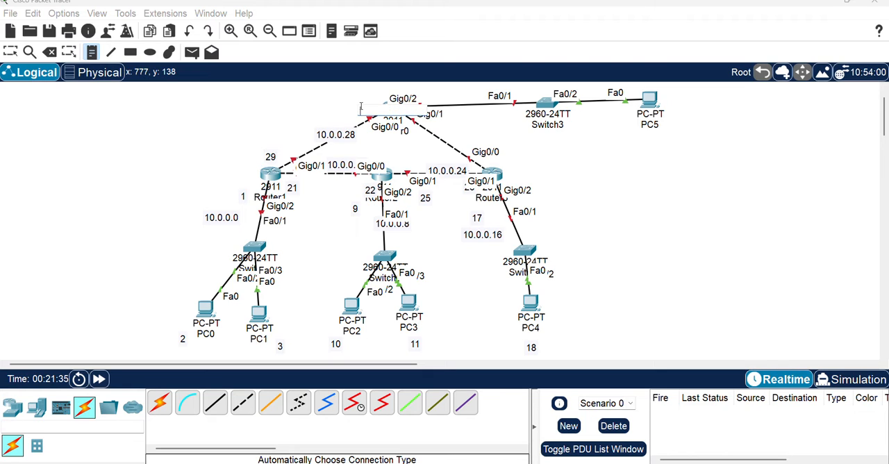
type("30")
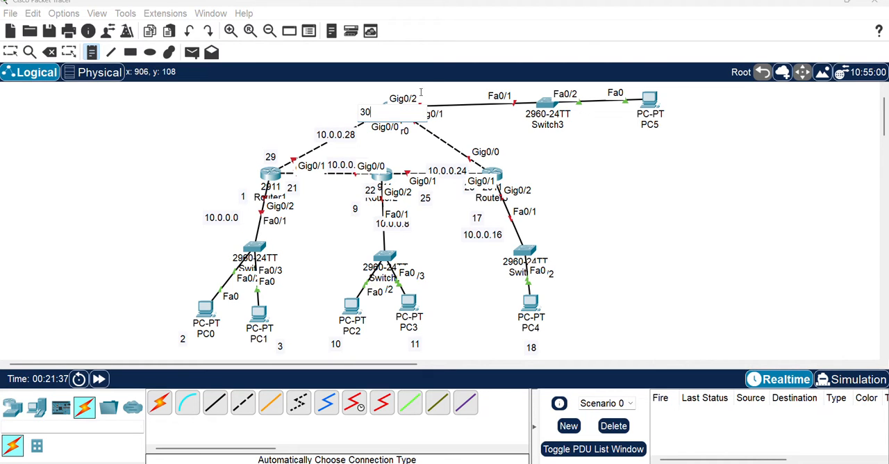
Label the Router0 LAN with notes: the network address on the Switch3 link, 37 by Router0 and 38 beside PC5
left_click(463, 88)
type("10")
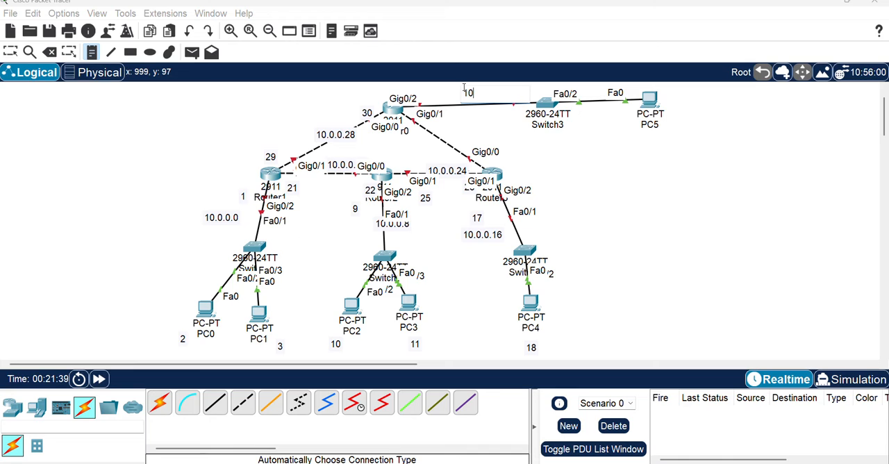
type(".0.0.36")
left_click(419, 93)
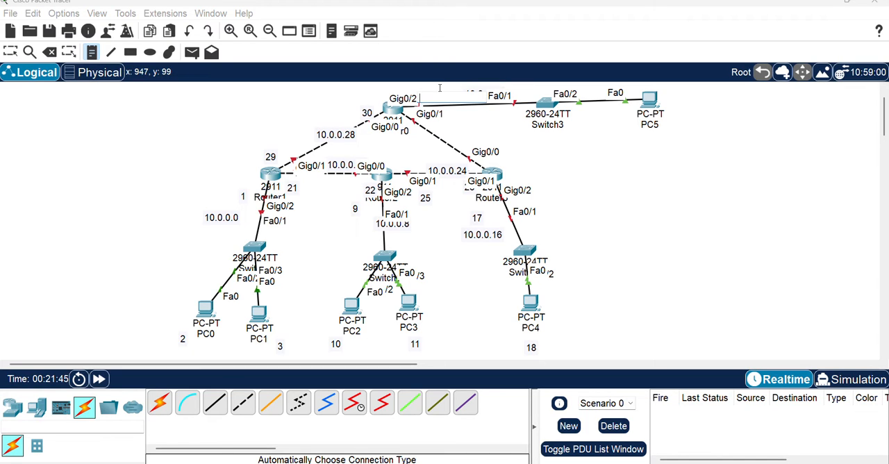
type("37")
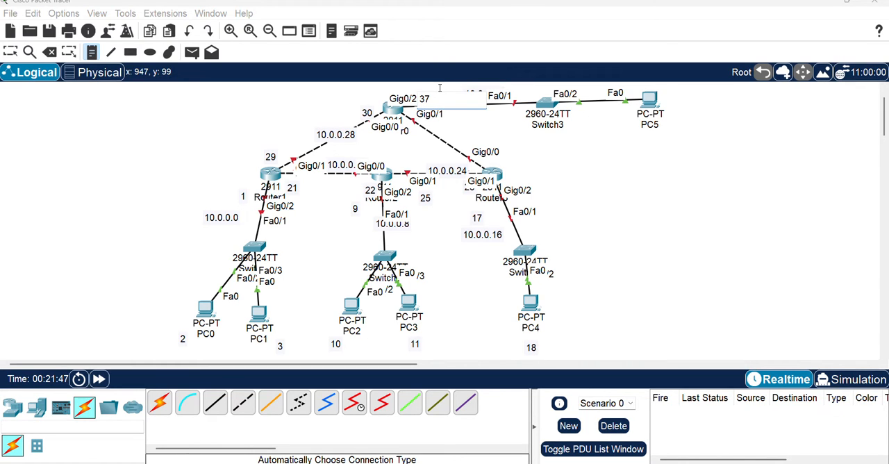
left_click(672, 114)
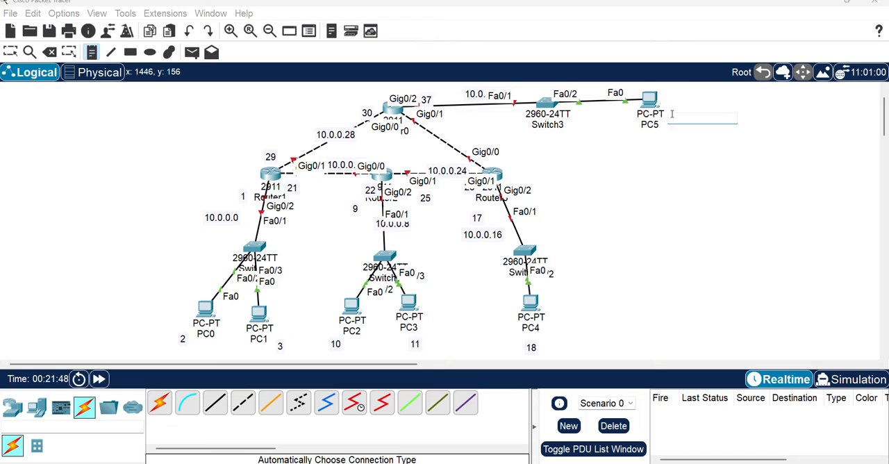
type("37")
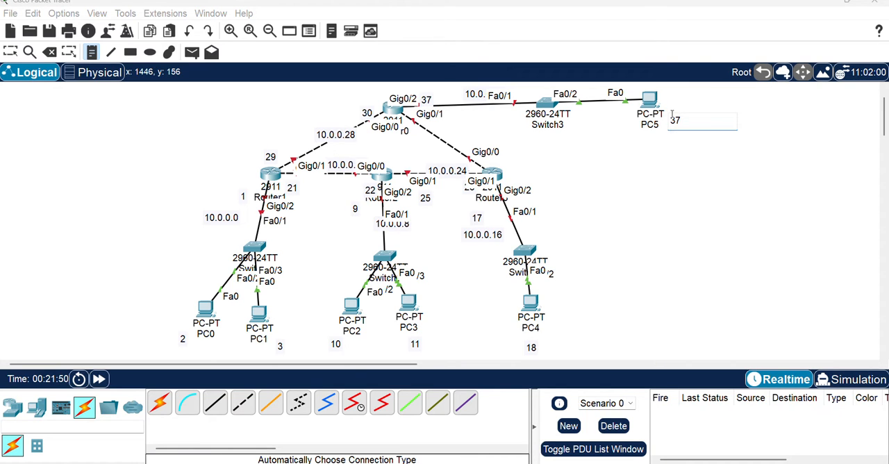
type("8")
Switch to the Google Meet call, admit the waiting participant and return to Packet Tracer
left_click(416, 424)
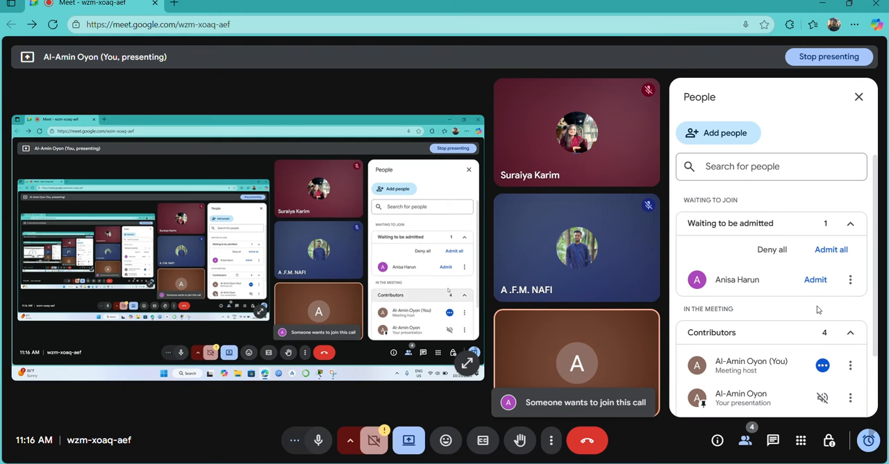
left_click(815, 279)
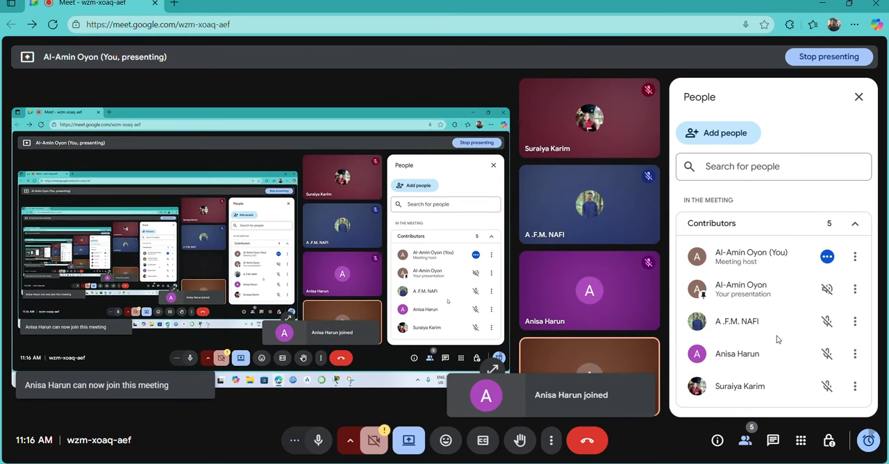
left_click(580, 462)
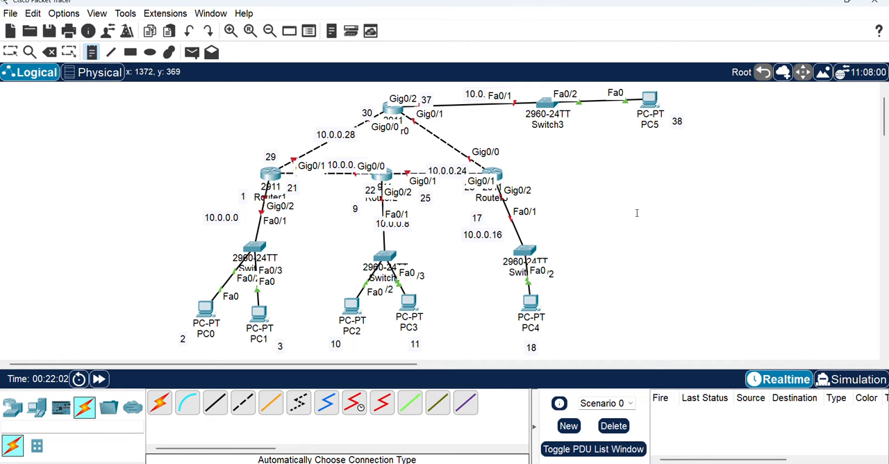
Label the Router0–Router3 link with notes: 10.0.0.32 for the network, 33 at Router0 and 34 at Router3, and leave note placement
left_click(453, 134)
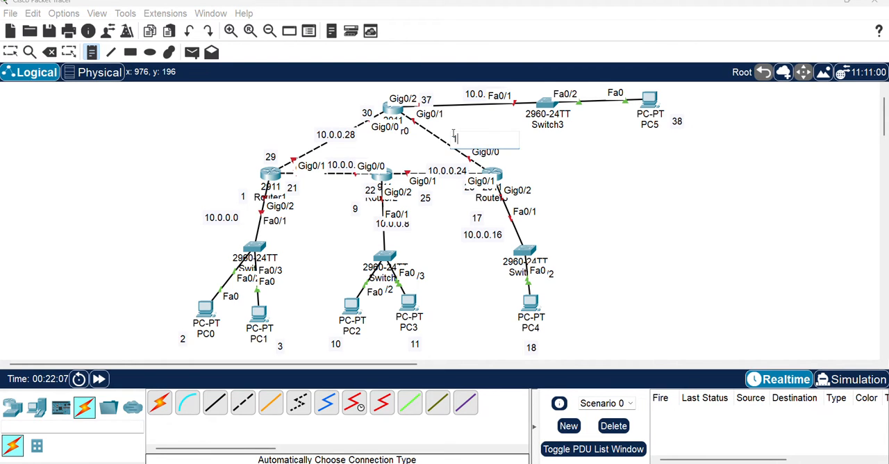
type("10.0.0.")
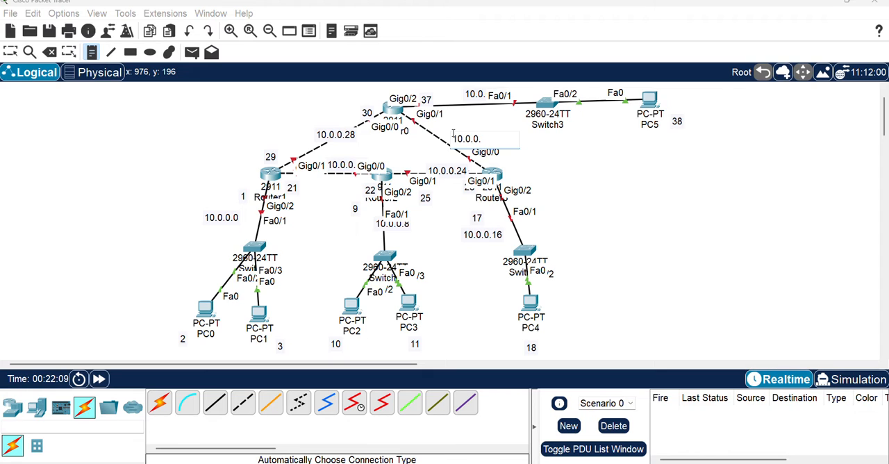
type("32")
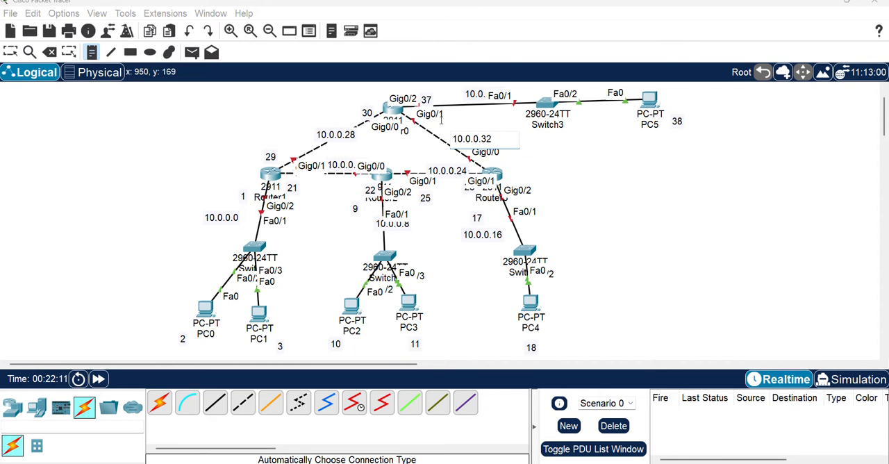
left_click(473, 115)
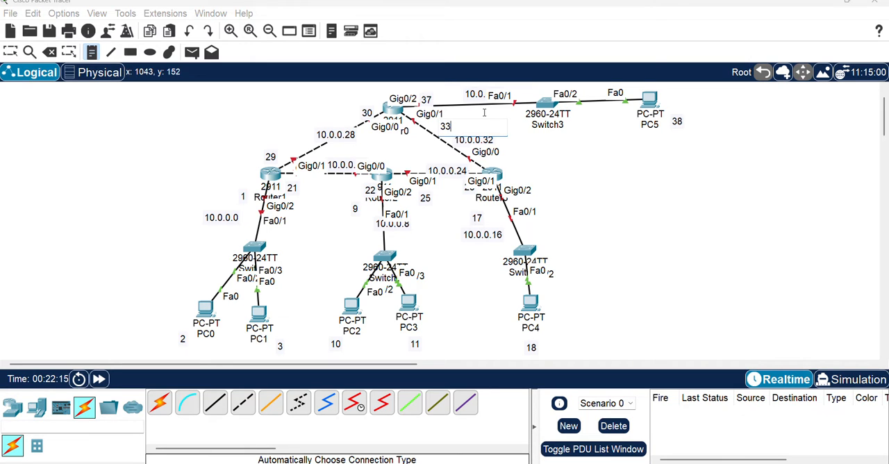
left_click(506, 158)
type("34")
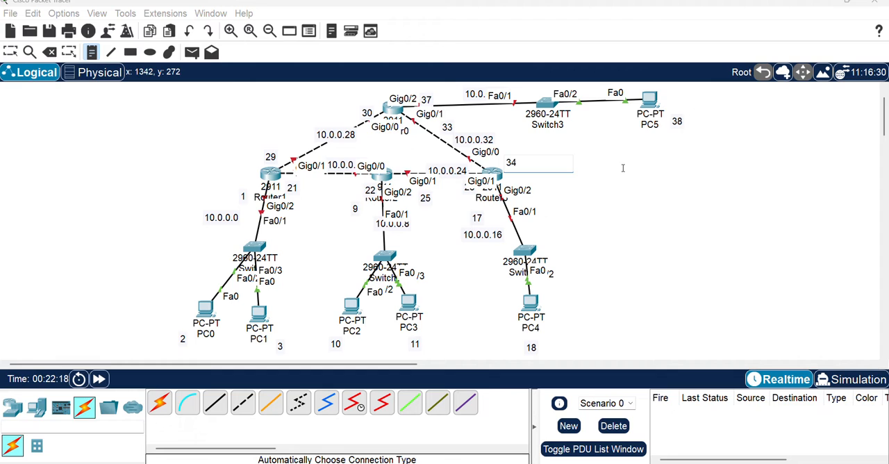
left_click(623, 173)
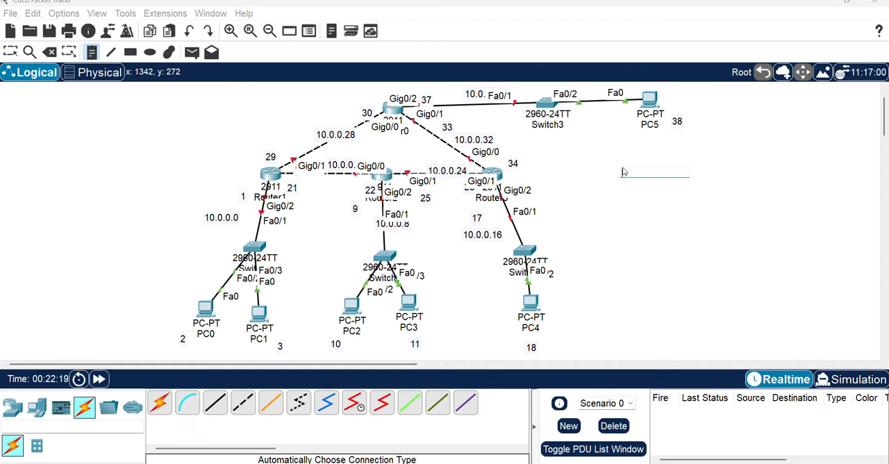
left_click(10, 52)
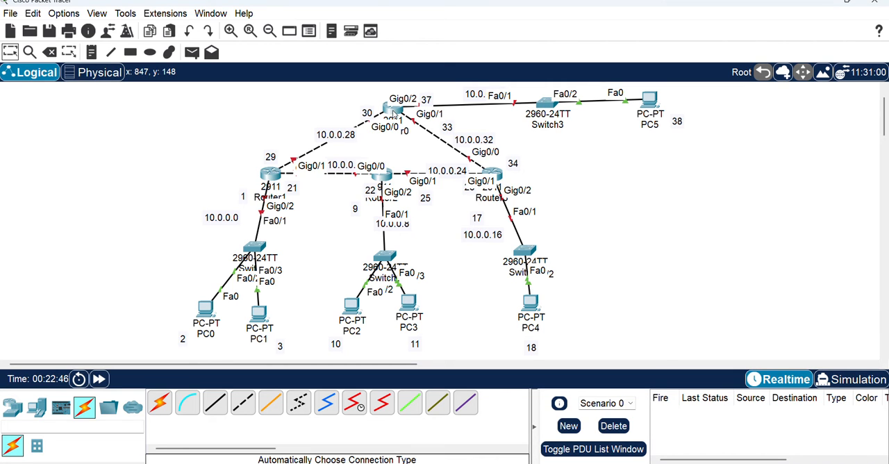
Open Router0's GigabitEthernet0/0 interface configuration and move the window clear of the topology
left_click(393, 110)
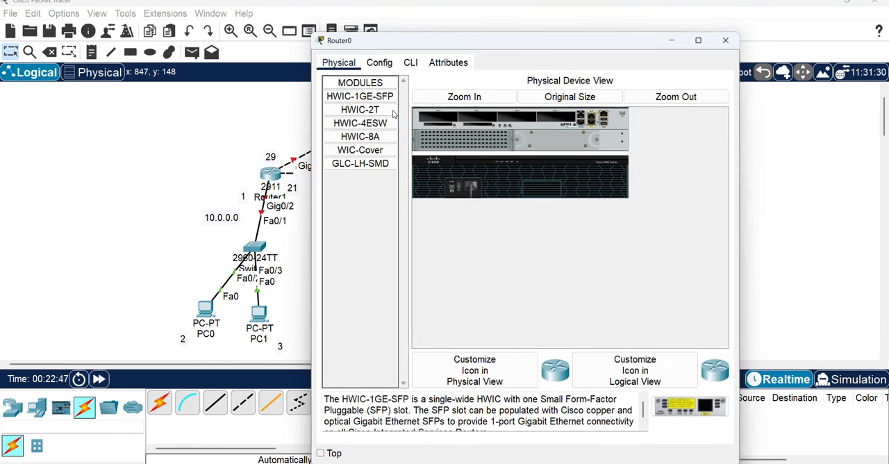
left_click(380, 63)
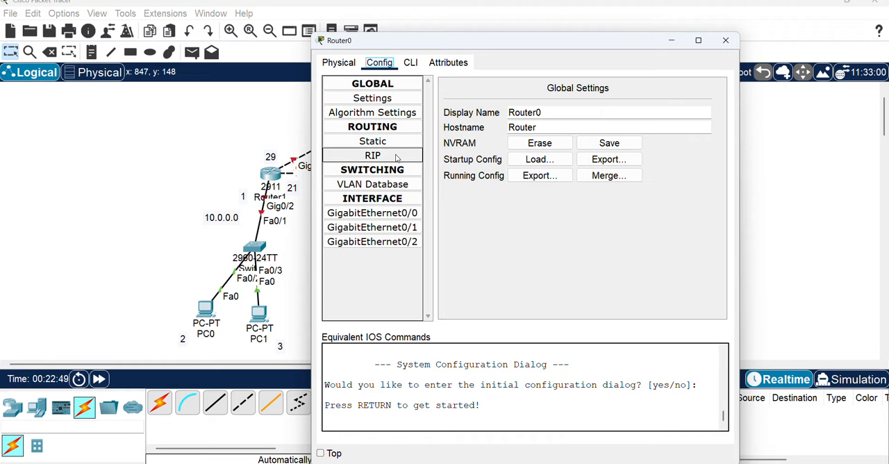
left_click(394, 216)
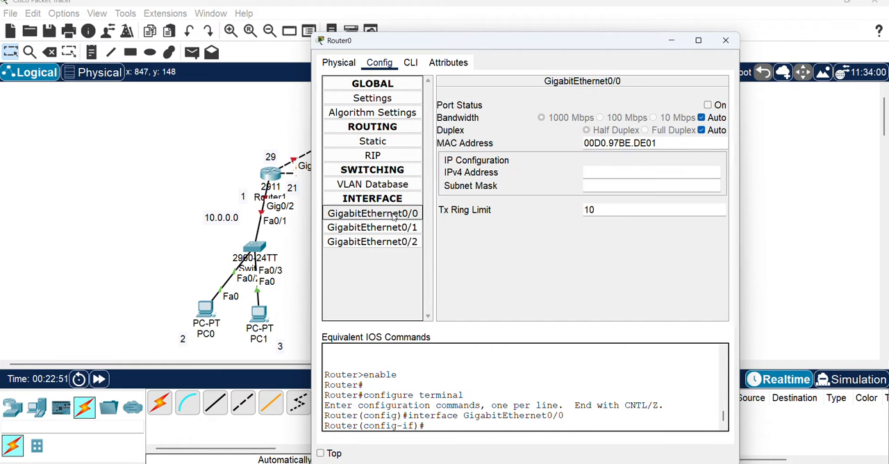
left_click_drag(461, 42, 786, 29)
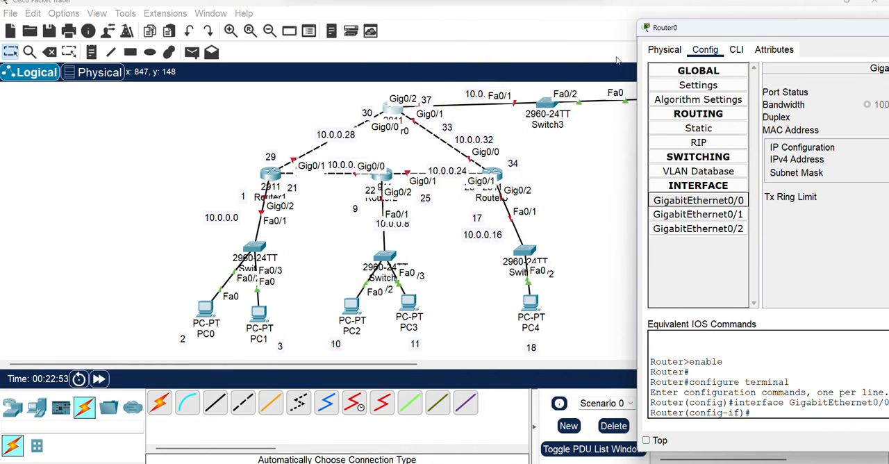
Shift the whole topology toward the workspace's left edge and position Router0's configuration window beside it
left_click_drag(179, 89, 740, 356)
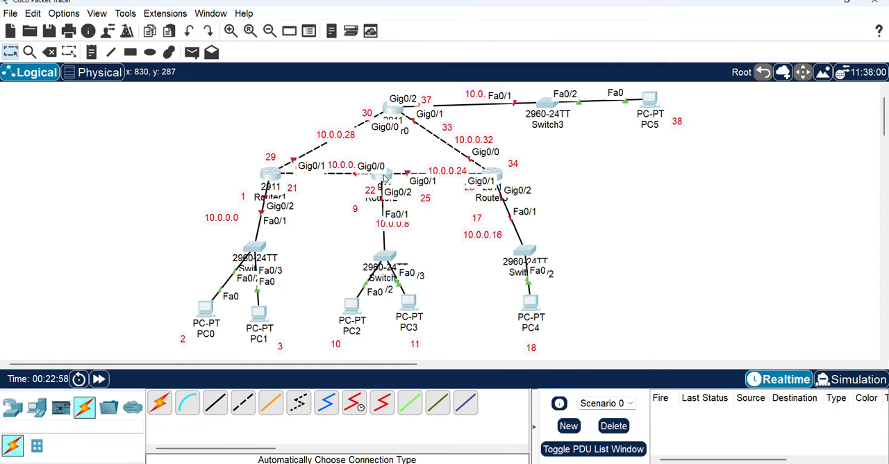
left_click_drag(384, 175, 218, 174)
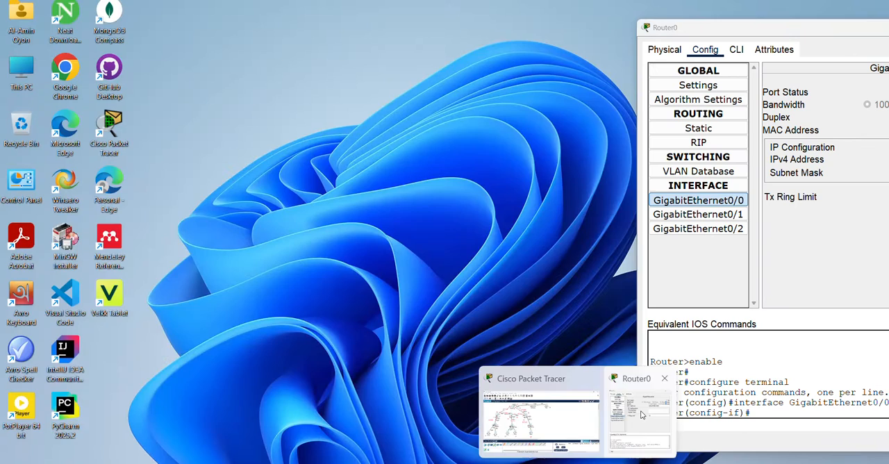
left_click(632, 417)
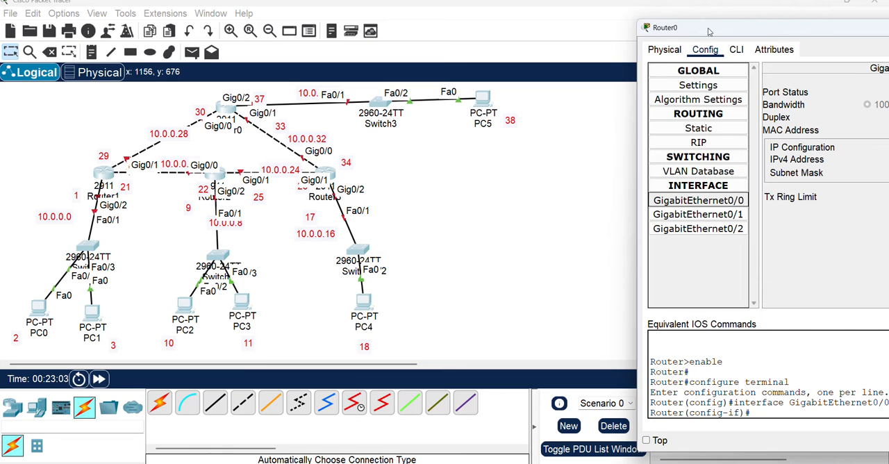
left_click_drag(711, 31, 580, 23)
left_click_drag(373, 106, 345, 106)
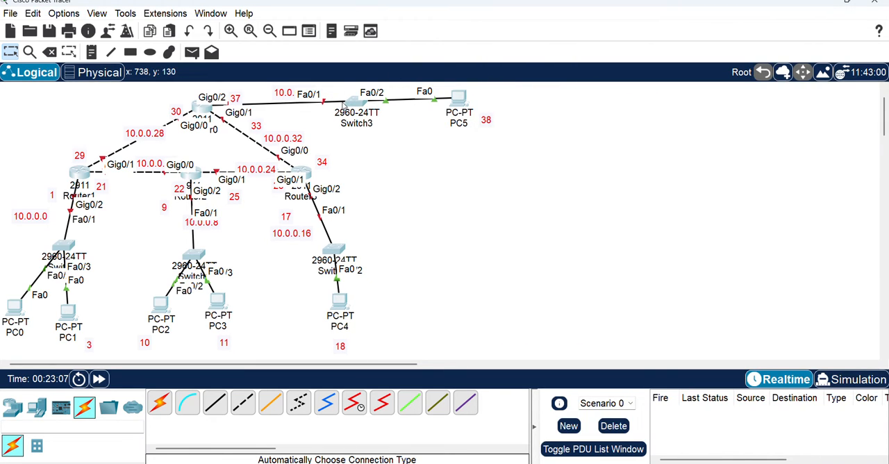
mouse_move(578, 463)
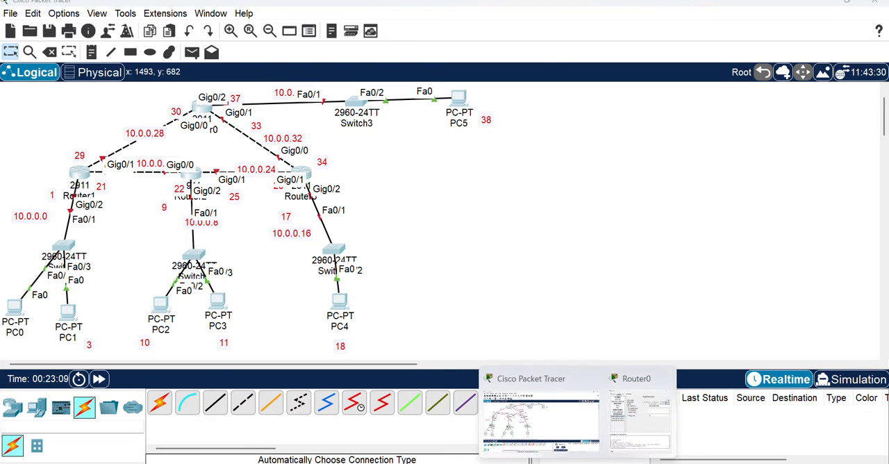
left_click(643, 417)
left_click_drag(669, 22, 635, 30)
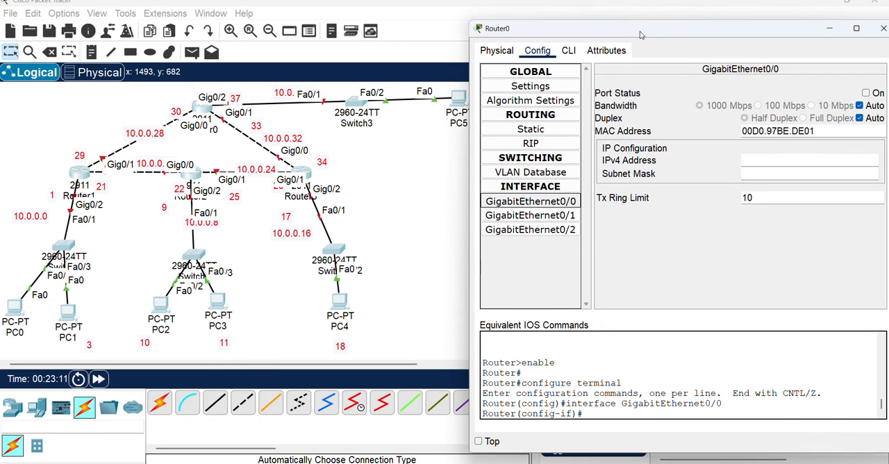
left_click(656, 262)
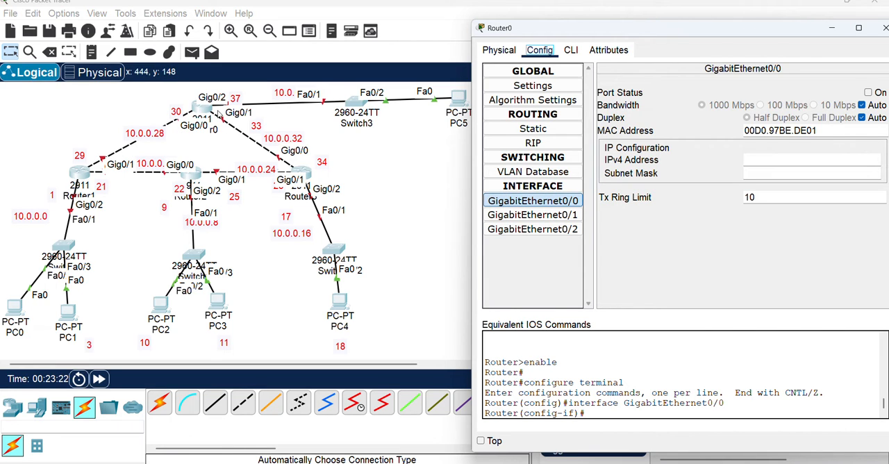
Give Router0's GigabitEthernet0/0 the IPv4 address 10.0.0.30 with subnet mask 255.255.255.252 and turn the port on
left_click(776, 159)
type("10.0.0.30")
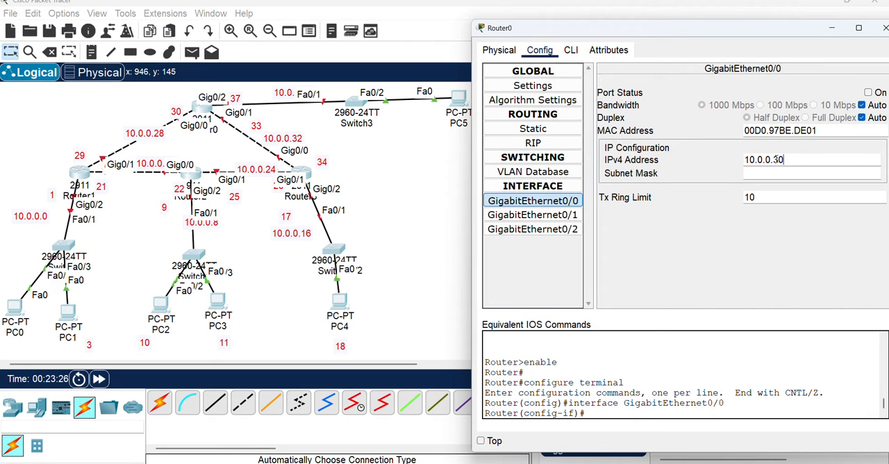
key("Tab")
left_click(868, 92)
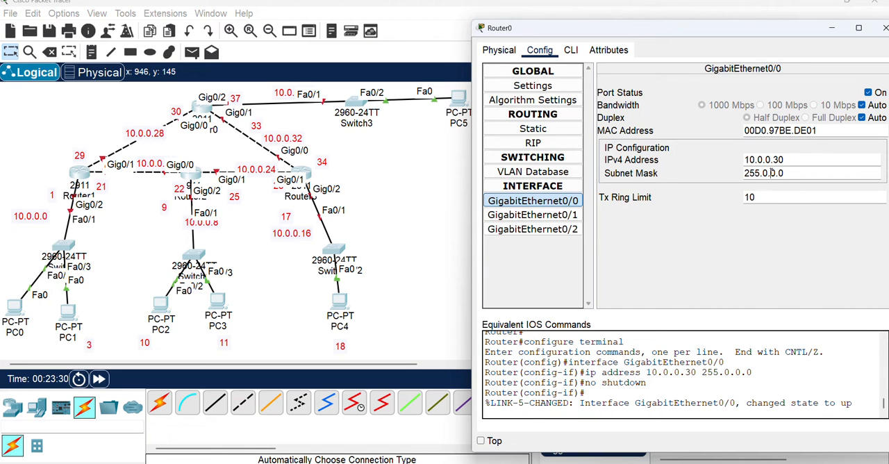
left_click_drag(764, 173, 824, 172)
type("255.255.252")
key("Return")
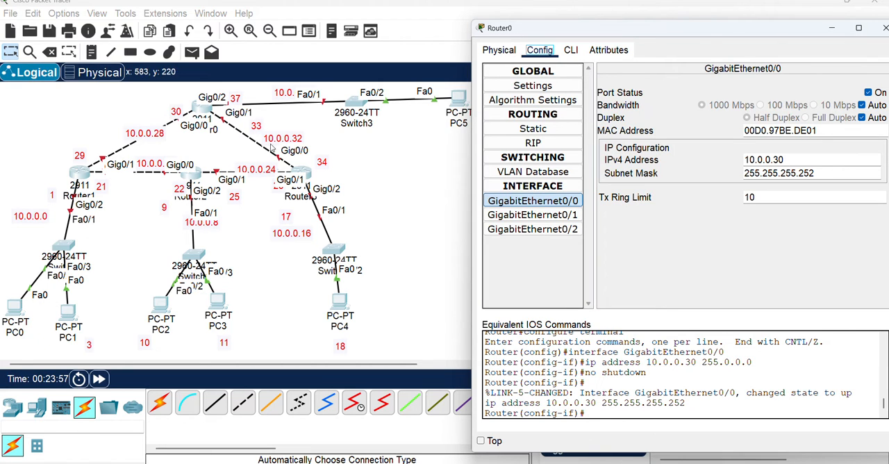
Give Router0's GigabitEthernet0/1 the IPv4 address 10.0.0.33 with subnet mask 255.255.255.252 and turn the port on
left_click(541, 216)
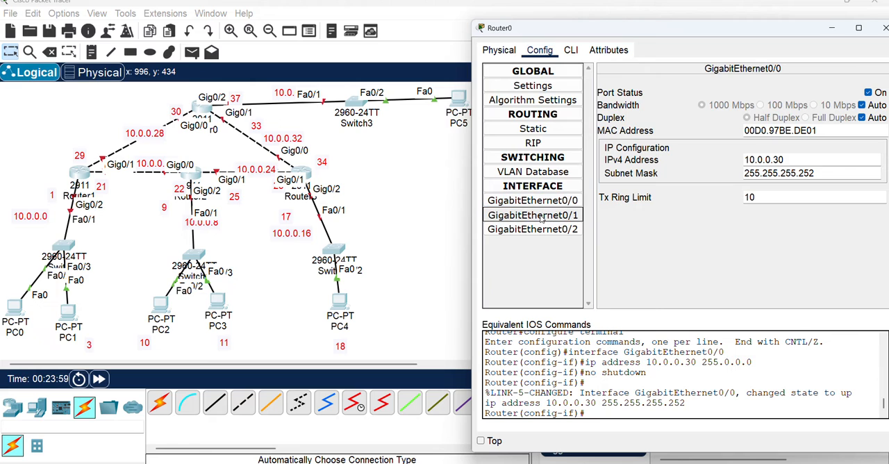
left_click(782, 160)
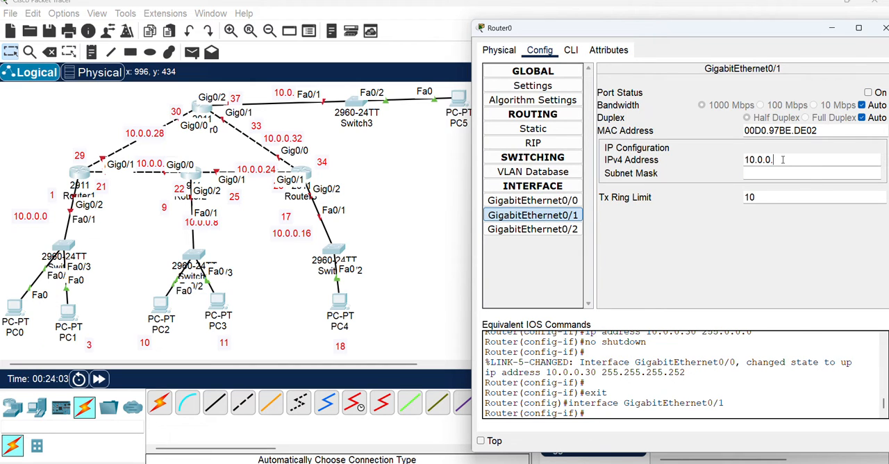
left_click(868, 93)
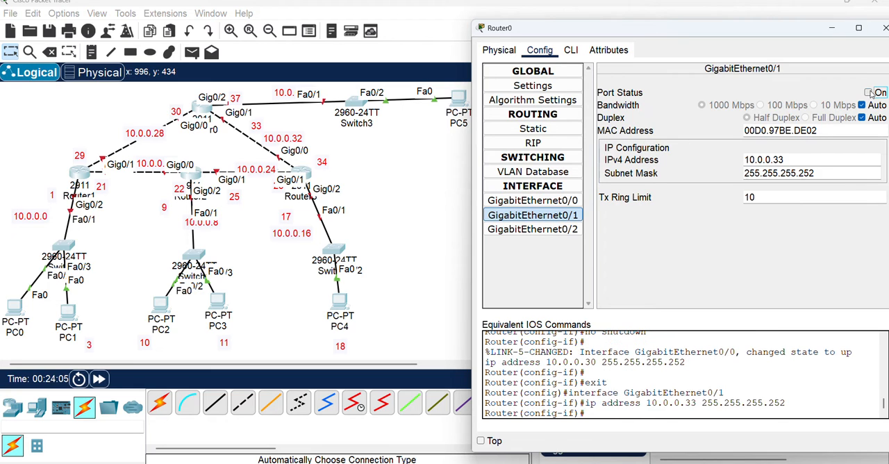
left_click(818, 173)
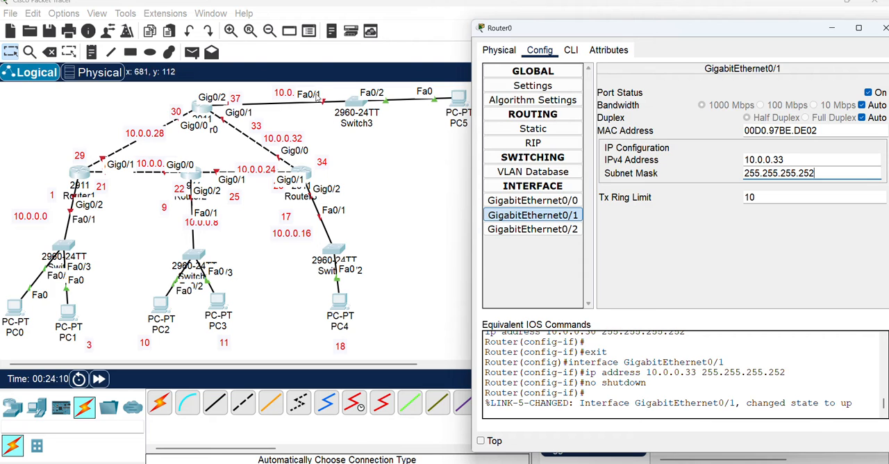
Give Router0's GigabitEthernet0/2 the IPv4 address 10.0.0.37 with subnet mask 255.255.255.252 and turn the port on
left_click(532, 229)
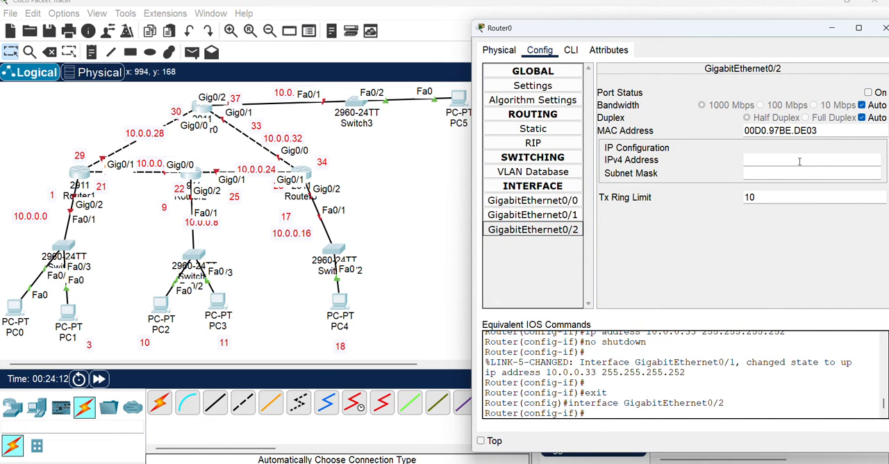
left_click(777, 160)
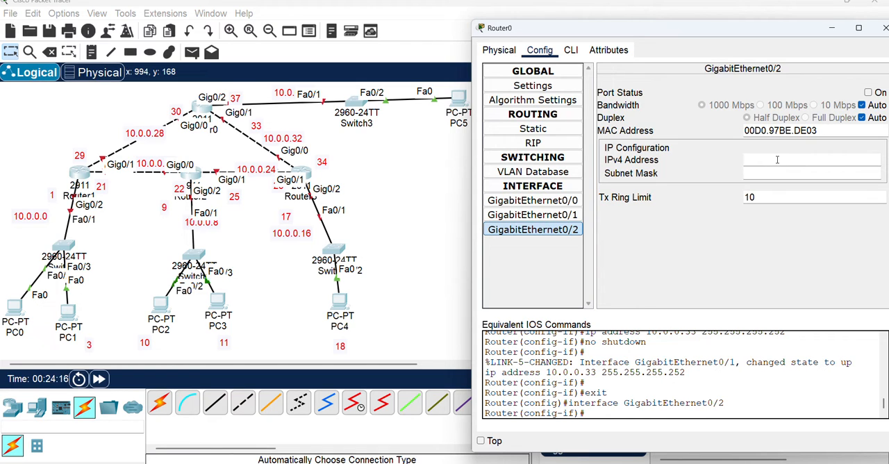
type("10.0.0.37")
left_click(781, 173)
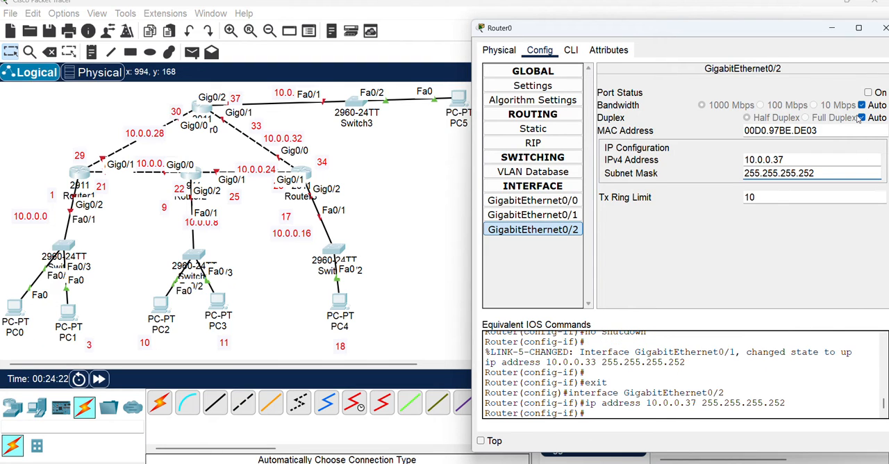
left_click(870, 93)
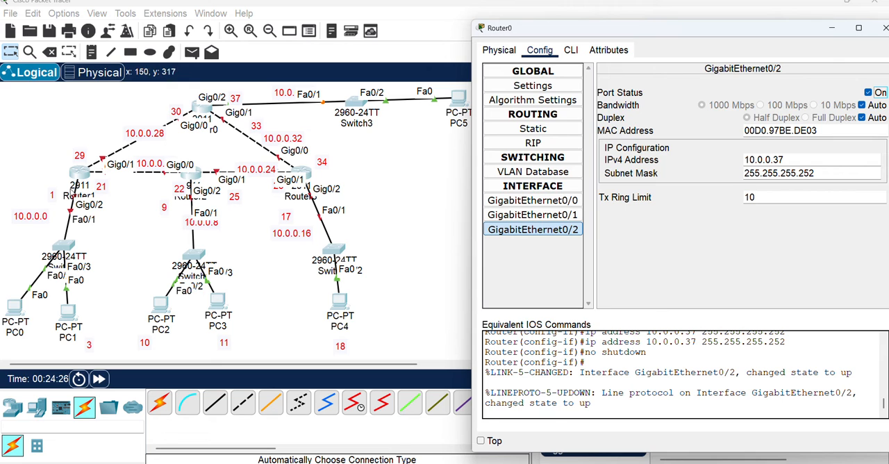
Open Router1's configuration and set GigabitEthernet0/0 to 10.0.0.29 with subnet mask 255.255.255.252 and the port turned on
left_click(79, 174)
left_click(80, 174)
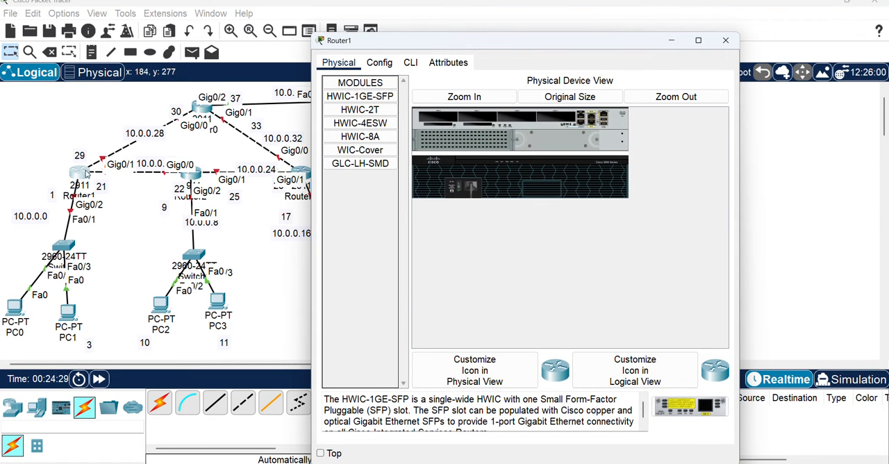
left_click(383, 63)
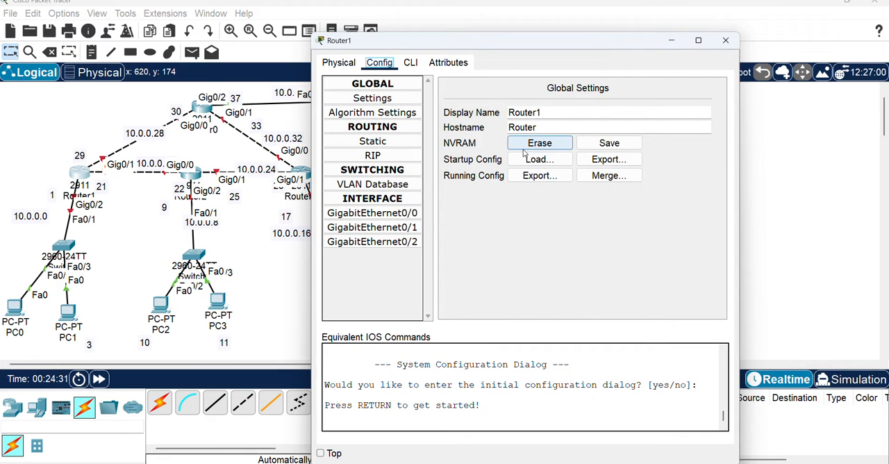
left_click(374, 214)
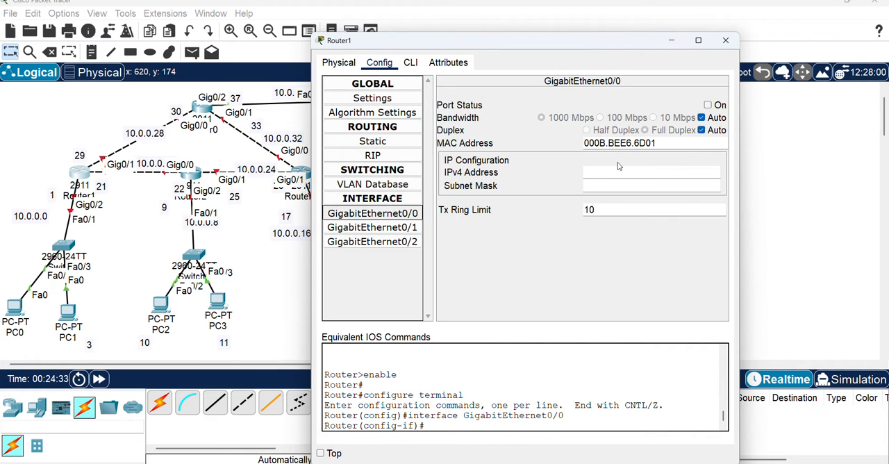
left_click(615, 170)
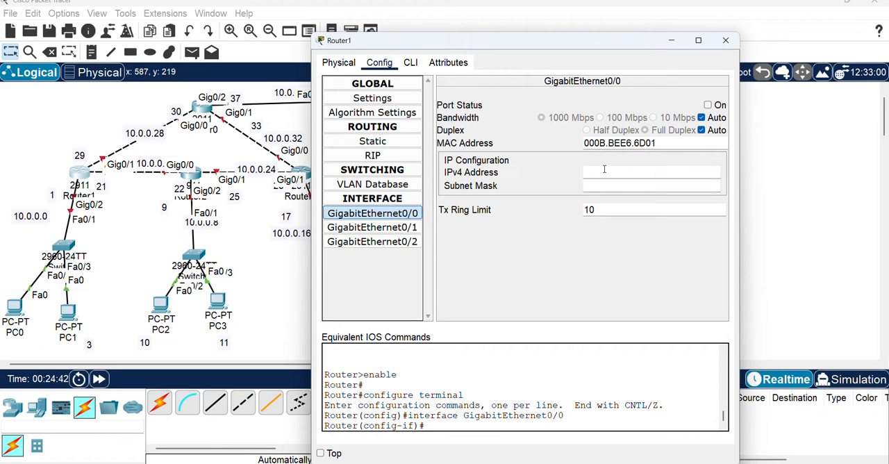
type("10.0.0.29")
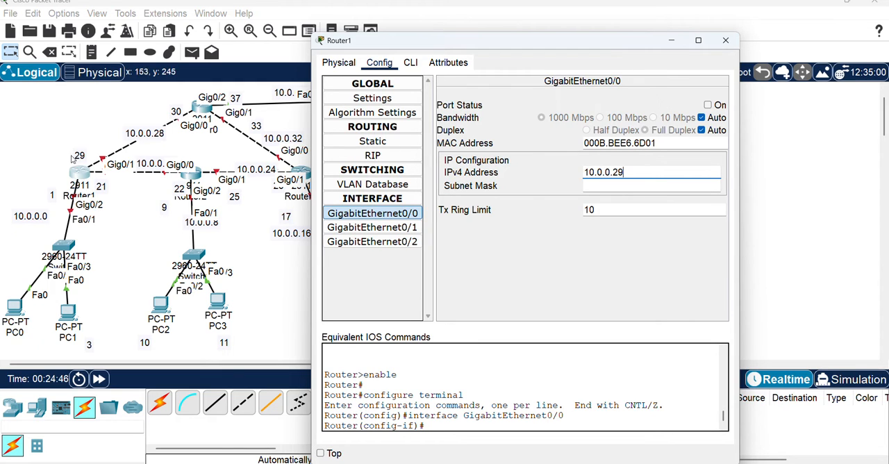
left_click(603, 185)
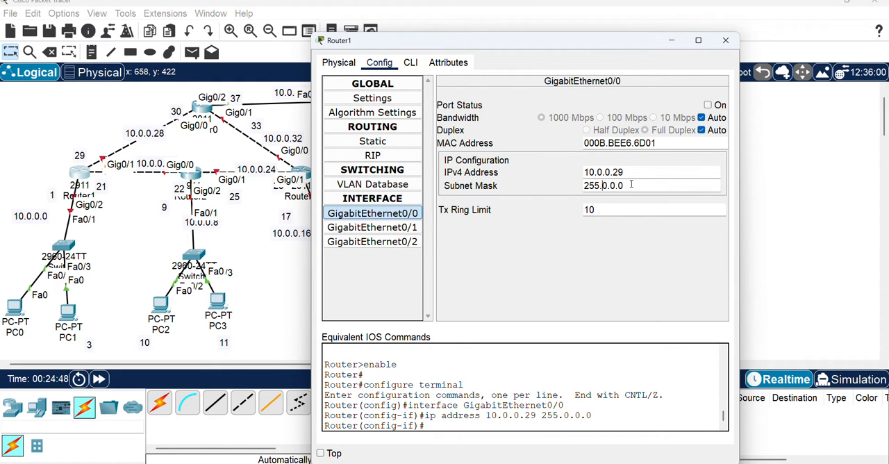
left_click_drag(602, 185, 625, 185)
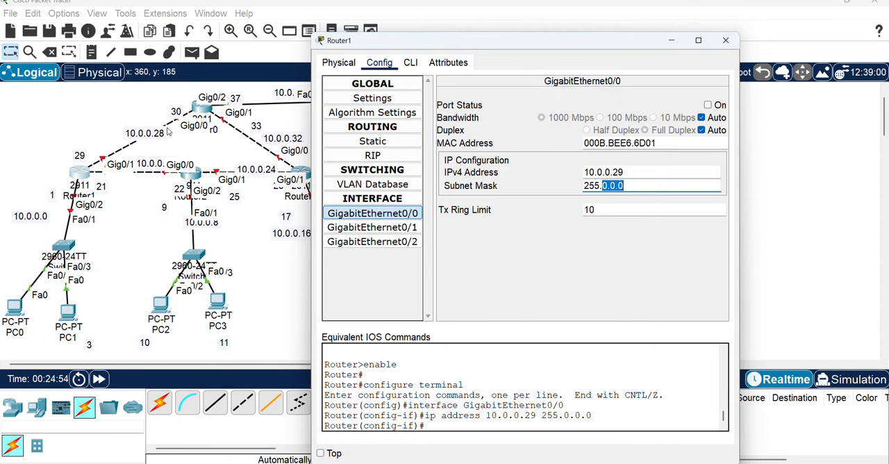
type("255.255.252")
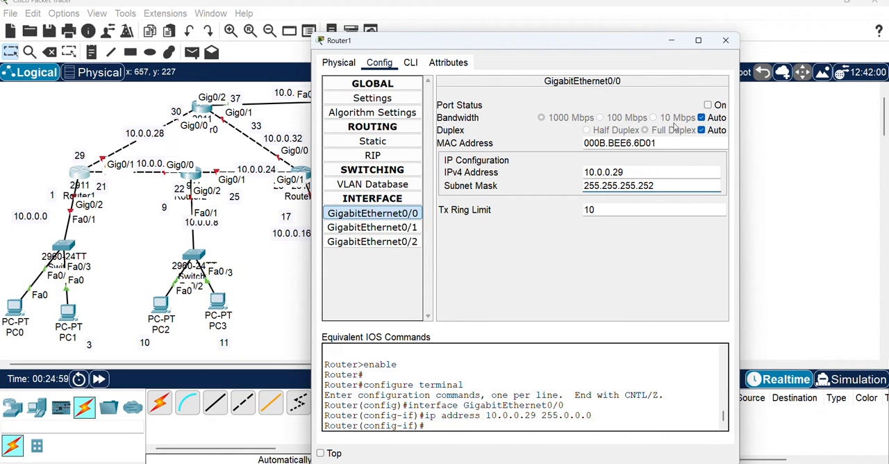
key("Tab")
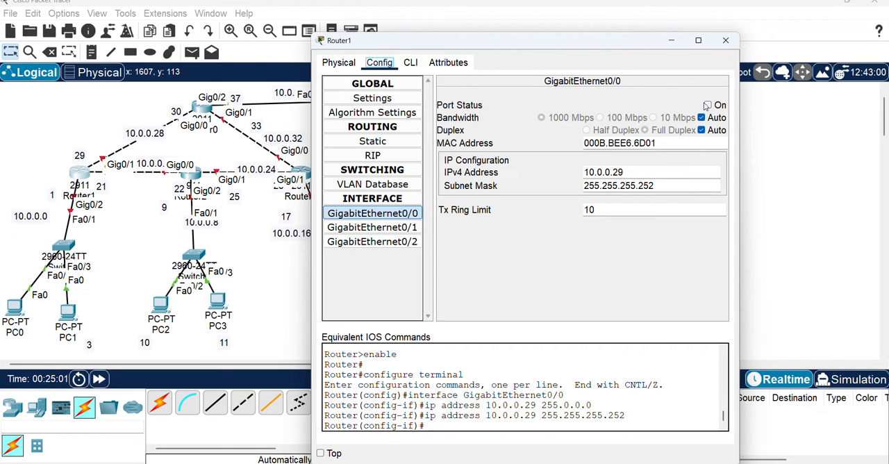
left_click(707, 106)
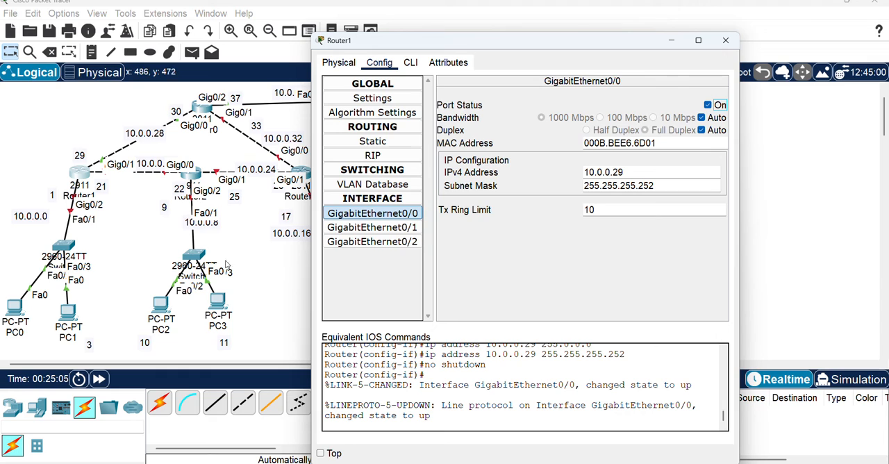
Give Router1's GigabitEthernet0/1 the IPv4 address 10.0.0.21 with subnet mask 255.255.255.252 and turn the port on
left_click(380, 230)
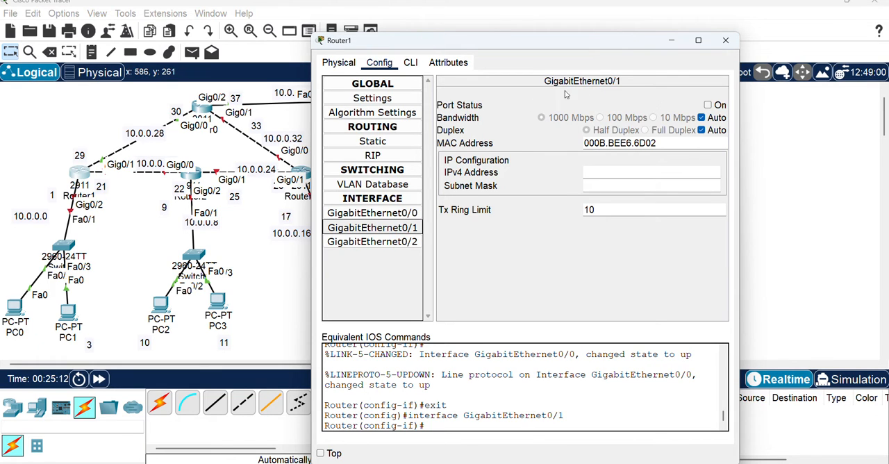
left_click(621, 172)
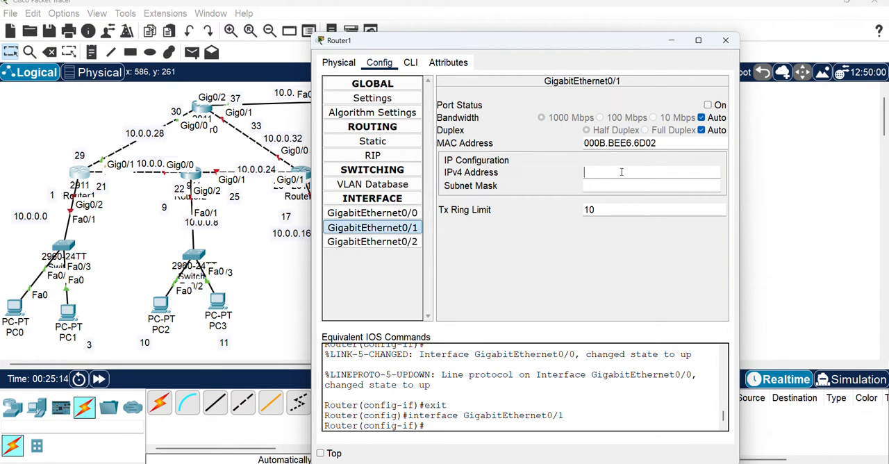
type("10.0.0.21")
key("Tab")
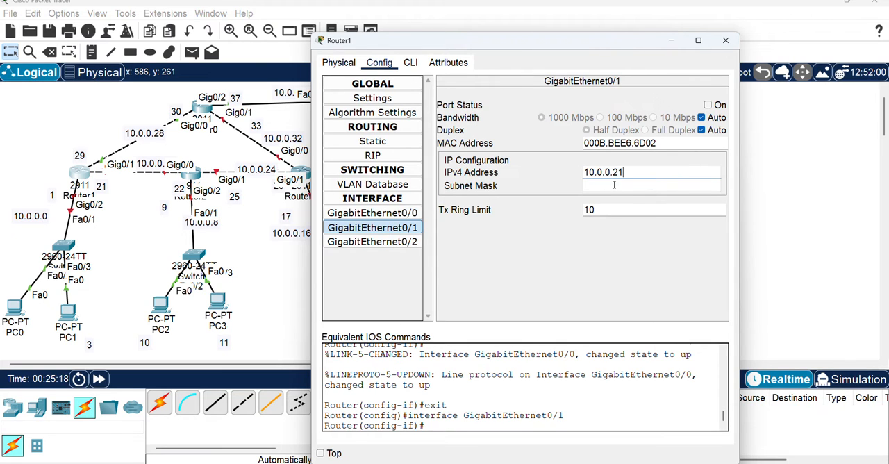
type("255.255.255.252")
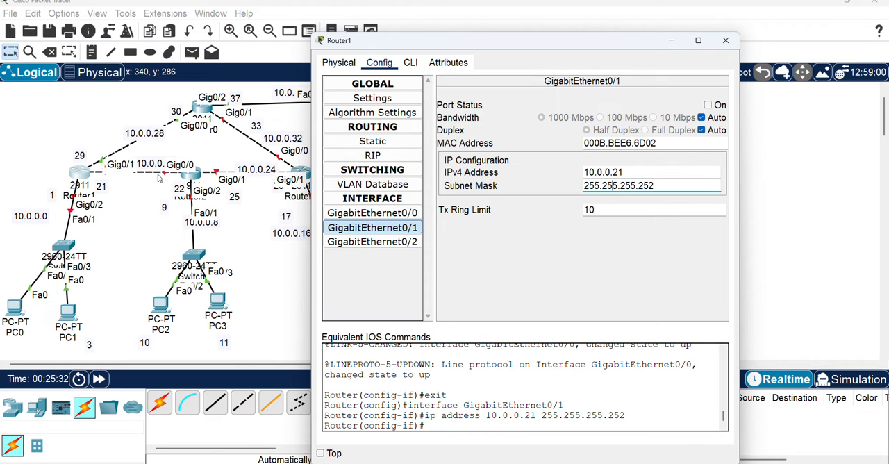
left_click(707, 106)
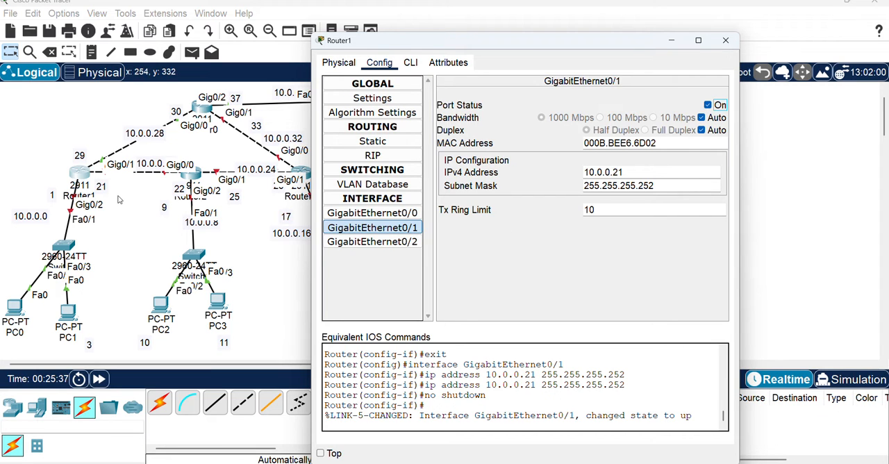
Give Router1's GigabitEthernet0/2 the IPv4 address 10.0.0.1 with subnet mask 255.255.255.248 and turn the port on
left_click(379, 242)
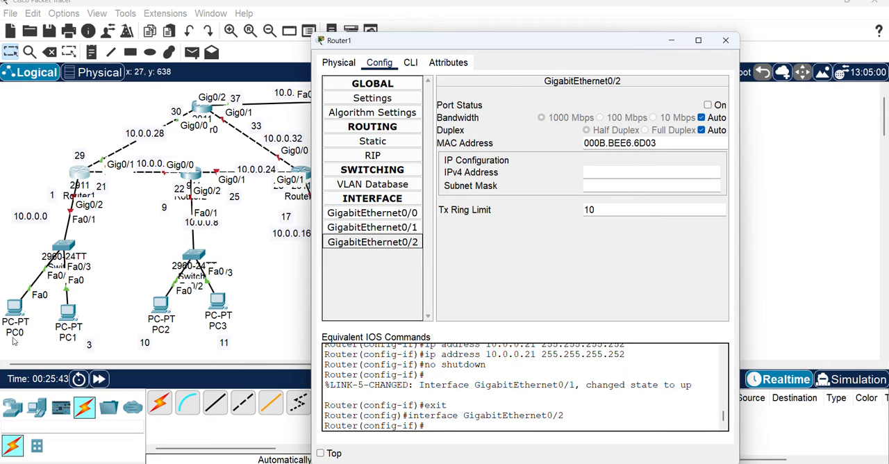
left_click(602, 173)
type("10.0.0.1")
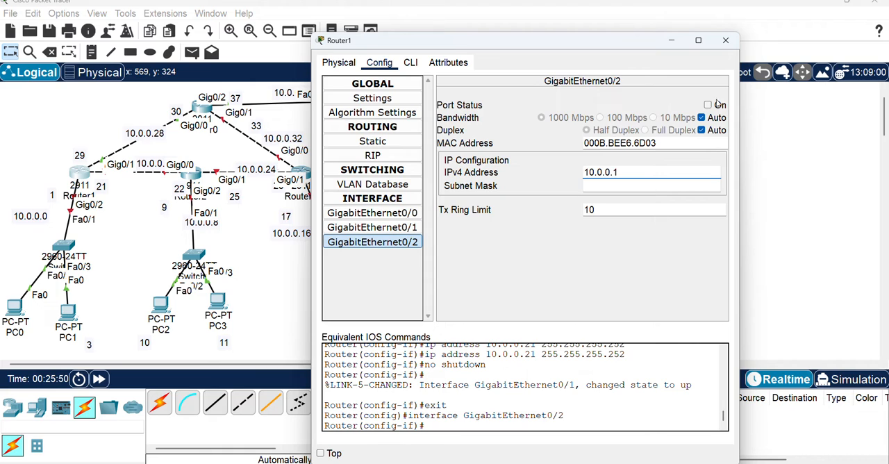
left_click(622, 185)
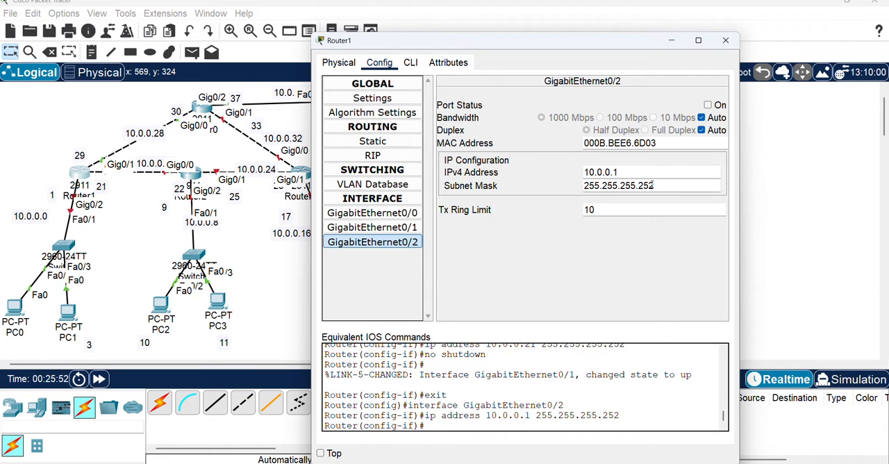
left_click_drag(644, 186, 707, 183)
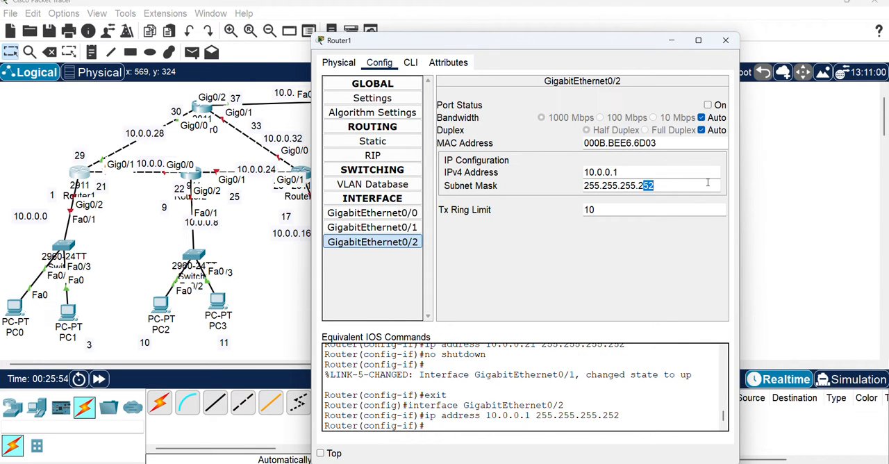
type("48")
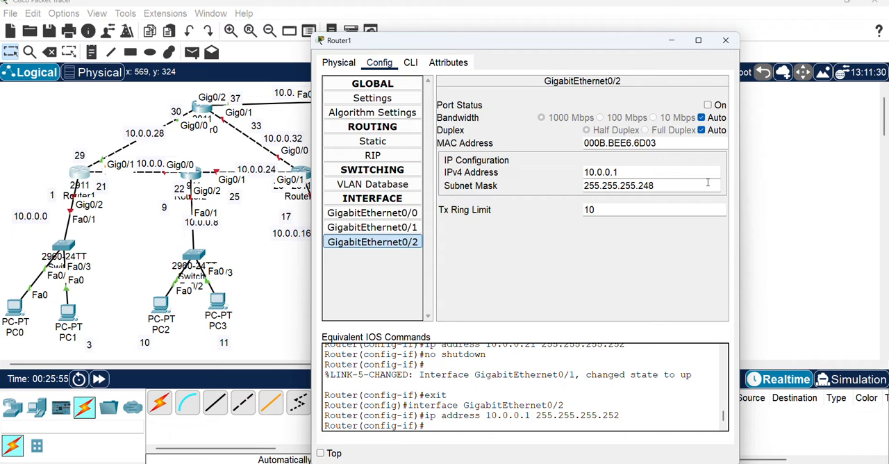
left_click(708, 105)
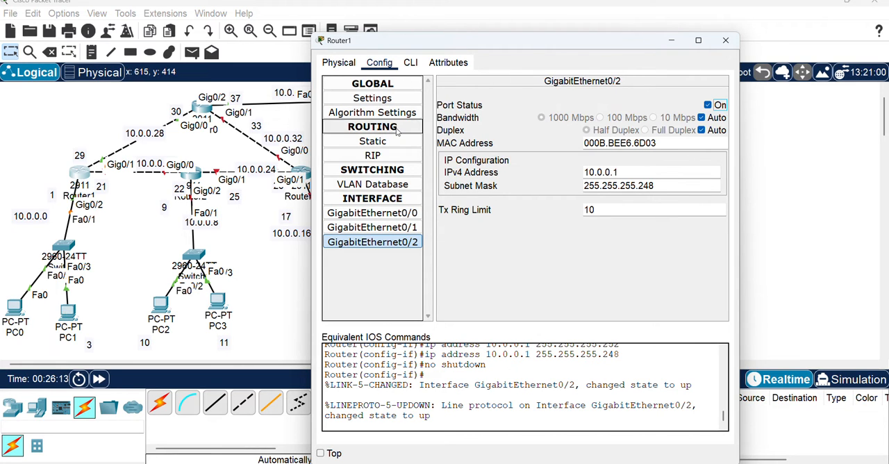
left_click_drag(482, 41, 635, 18)
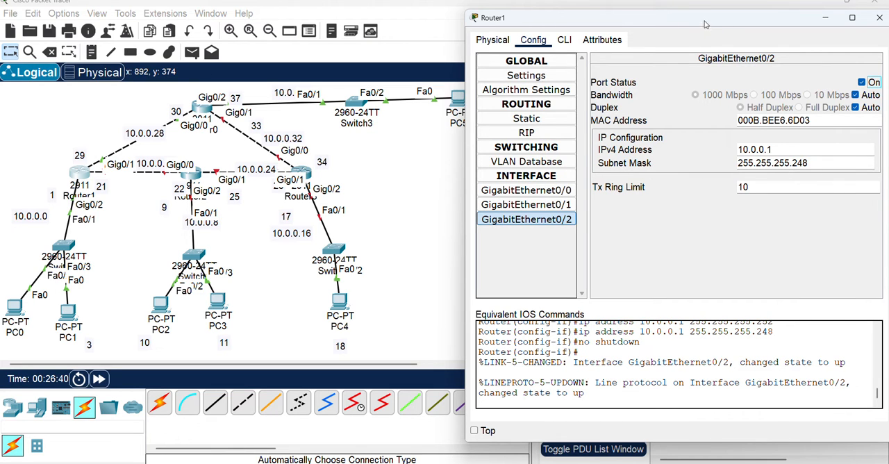
left_click_drag(705, 22, 639, 40)
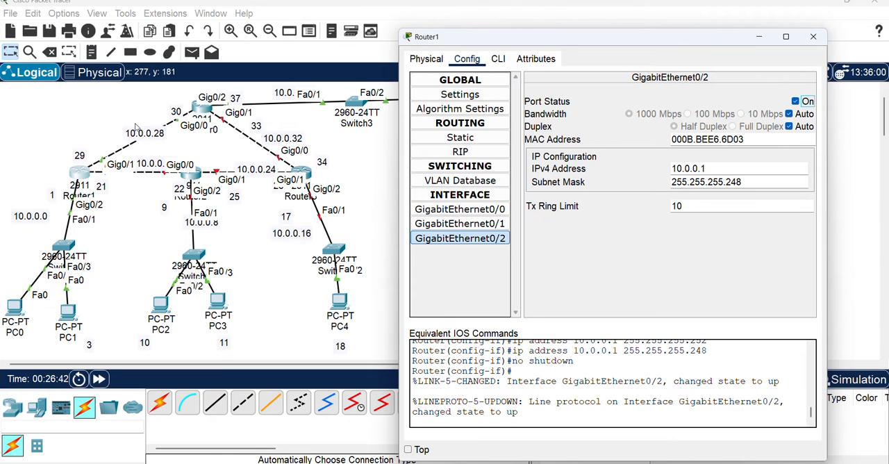
Open Router2's configuration and set GigabitEthernet0/0 to 10.0.0.22 with subnet mask 255.255.255.252 and the port turned on
left_click(195, 178)
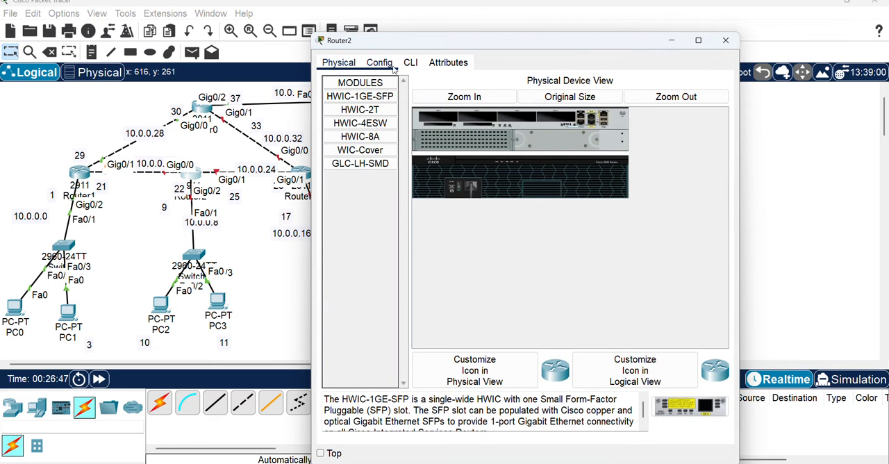
left_click(393, 65)
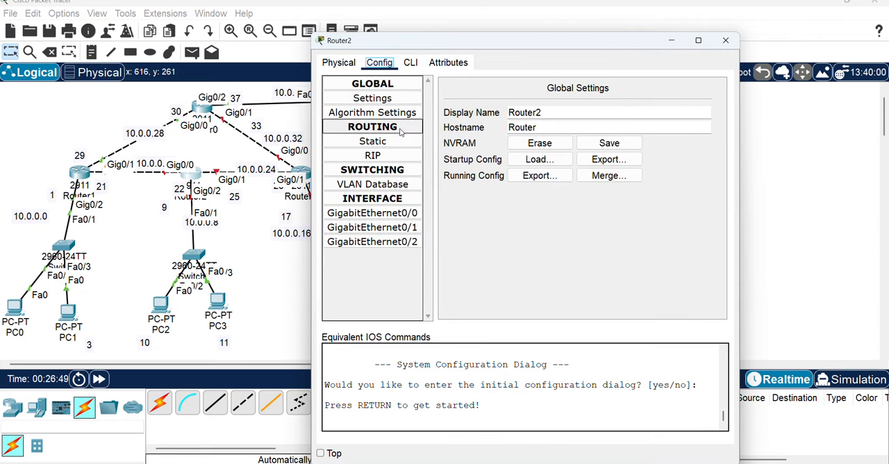
left_click(404, 213)
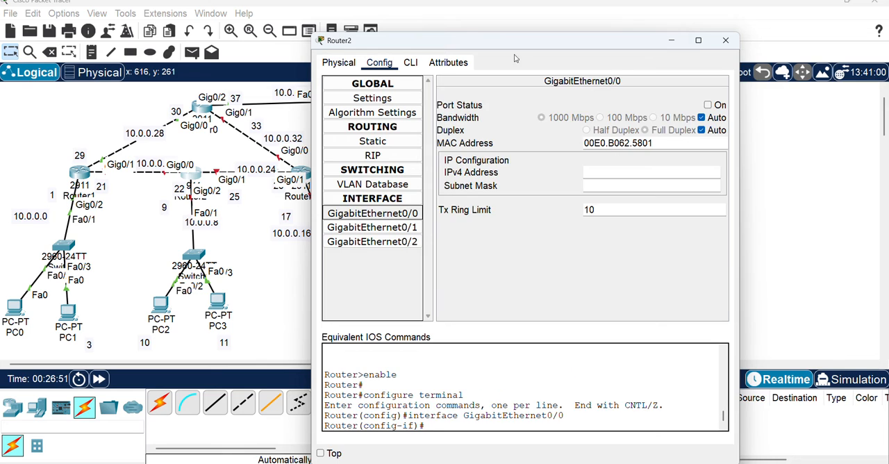
left_click_drag(490, 44, 573, 47)
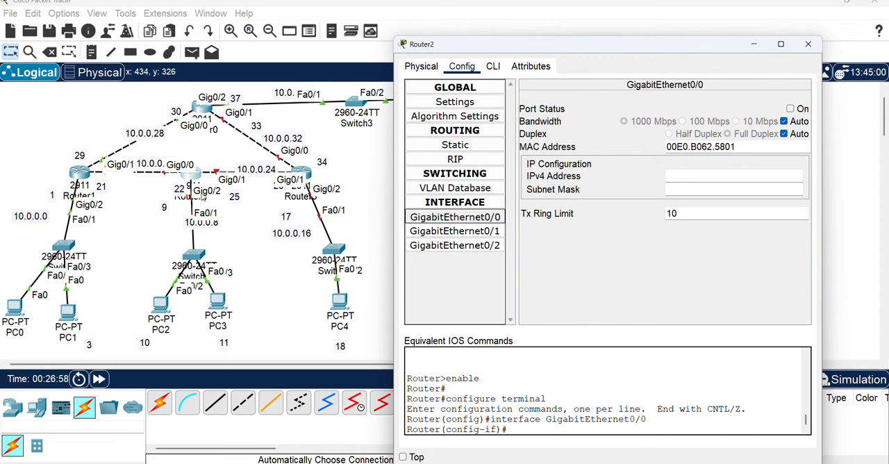
left_click(684, 176)
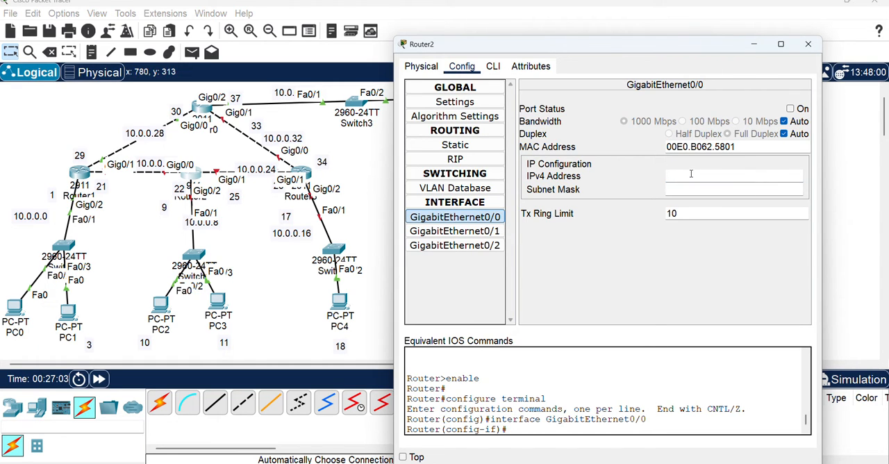
type("10.0.0.22")
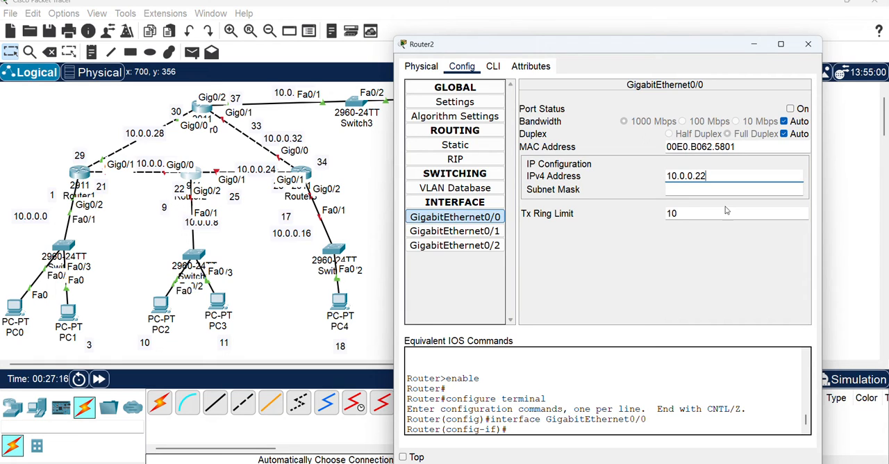
left_click(691, 187)
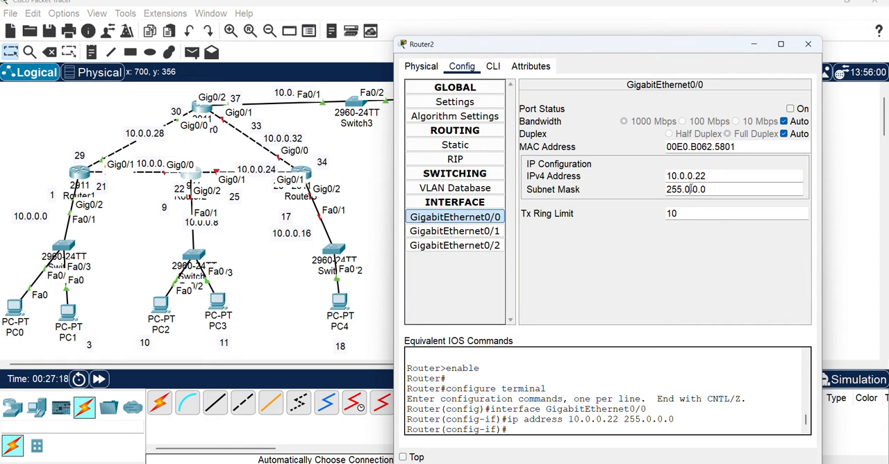
left_click_drag(684, 189, 738, 189)
type("252")
key("BackSpace")
type("5.255.")
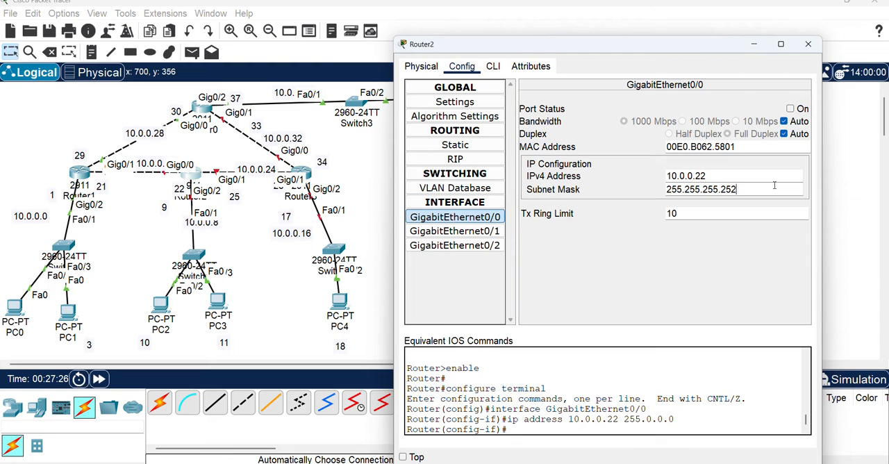
type("252")
left_click(790, 109)
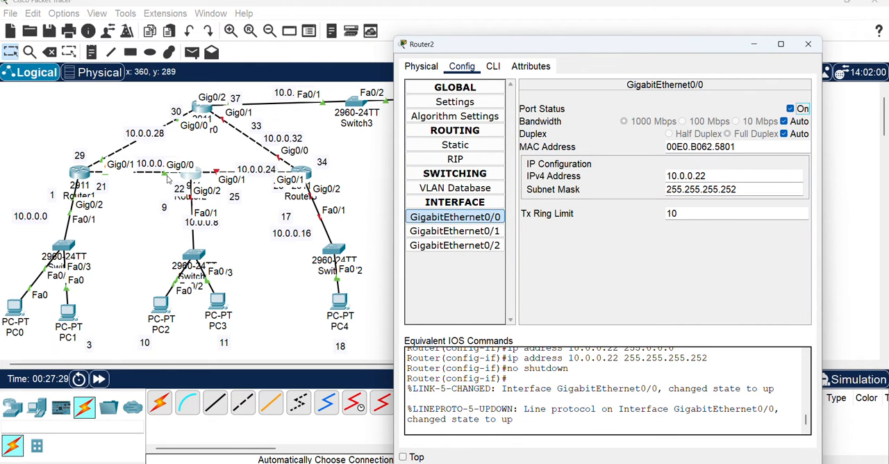
Give Router2's GigabitEthernet0/1 the IPv4 address 10.0.0.25 with subnet mask 255.255.255.252 and turn the port on
left_click(477, 236)
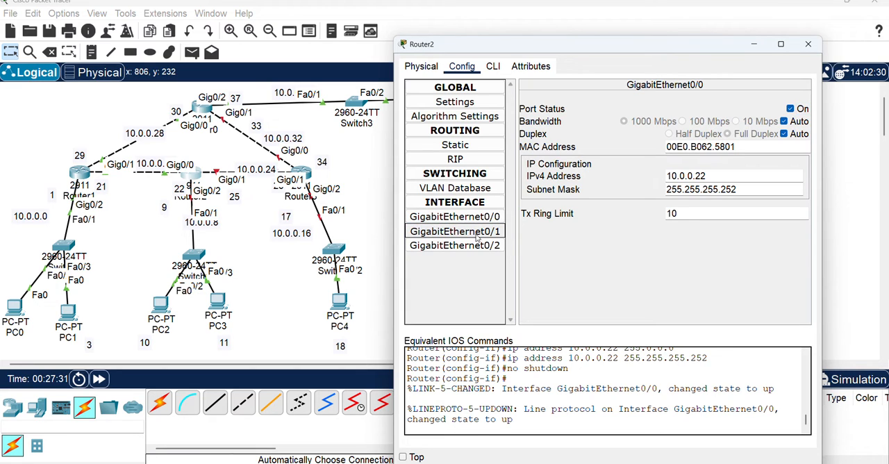
left_click(680, 175)
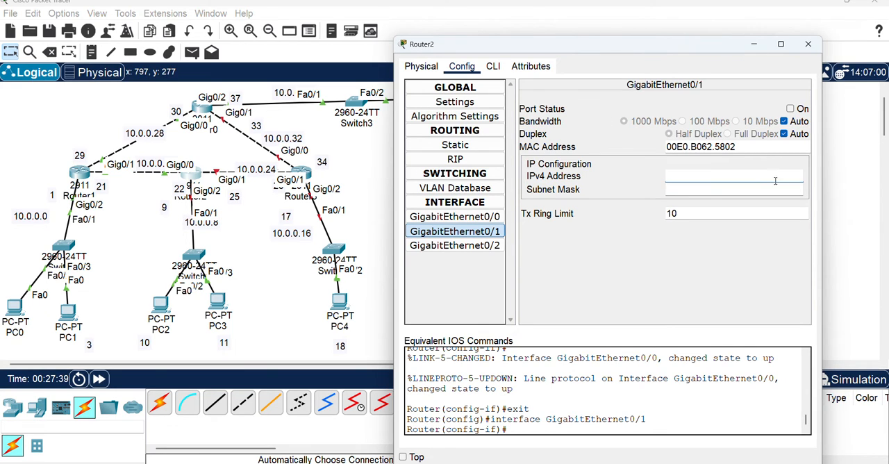
left_click(696, 174)
type("10.0.")
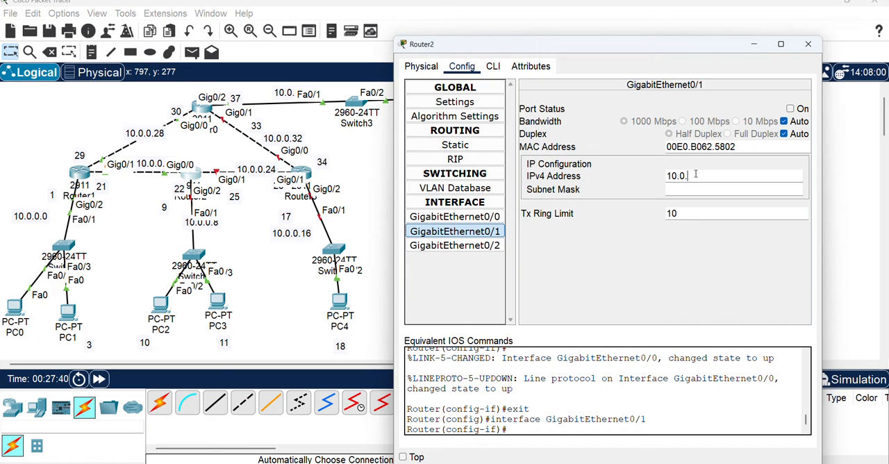
type("0.25")
left_click(688, 188)
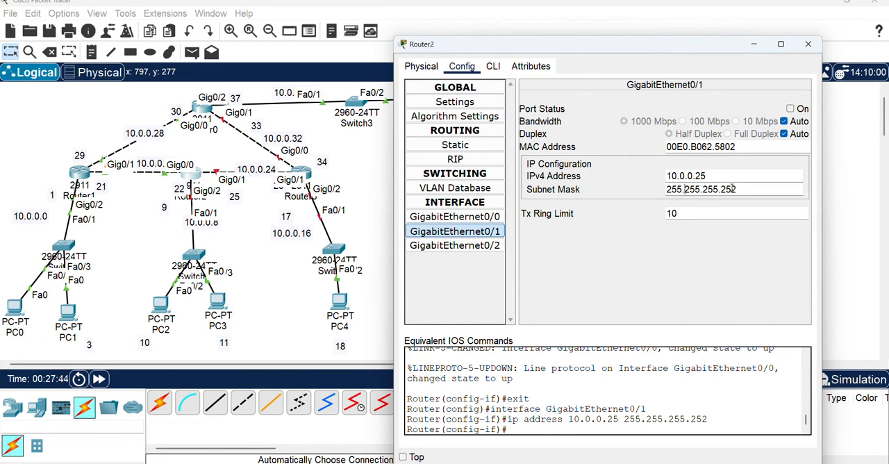
left_click(789, 109)
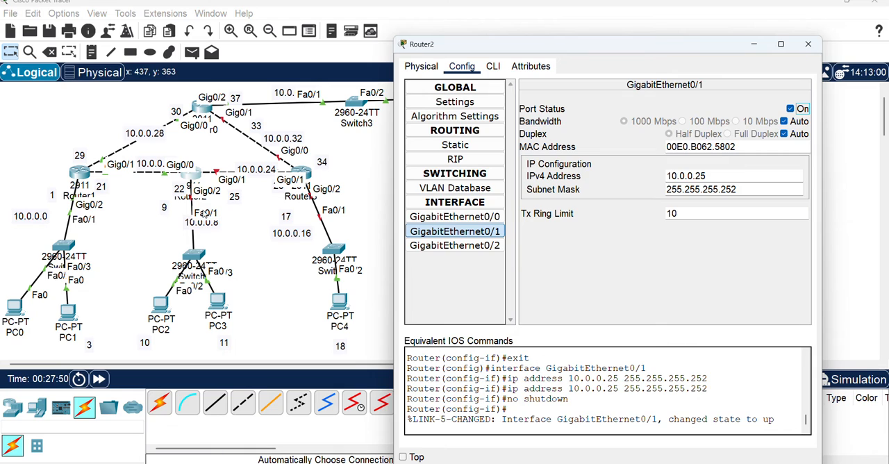
Give Router2's GigabitEthernet0/2 the IPv4 address 10.0.0.9 with subnet mask 255.255.255.248 and turn the port on
left_click(473, 250)
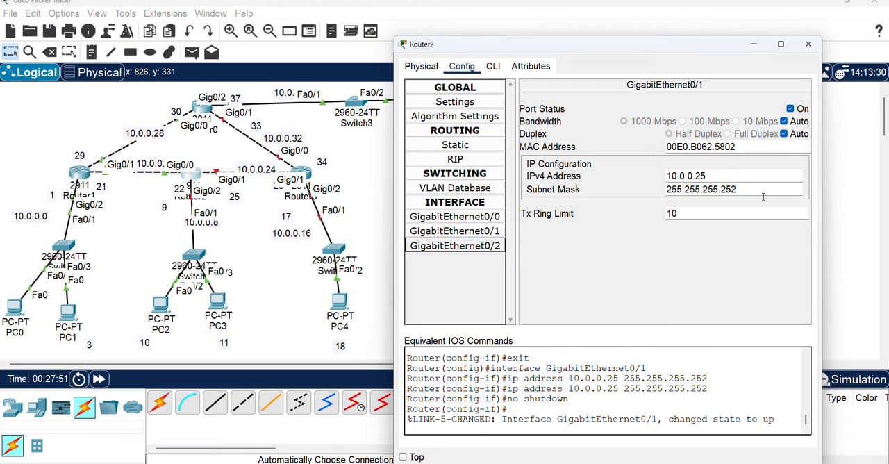
left_click(707, 174)
type("1")
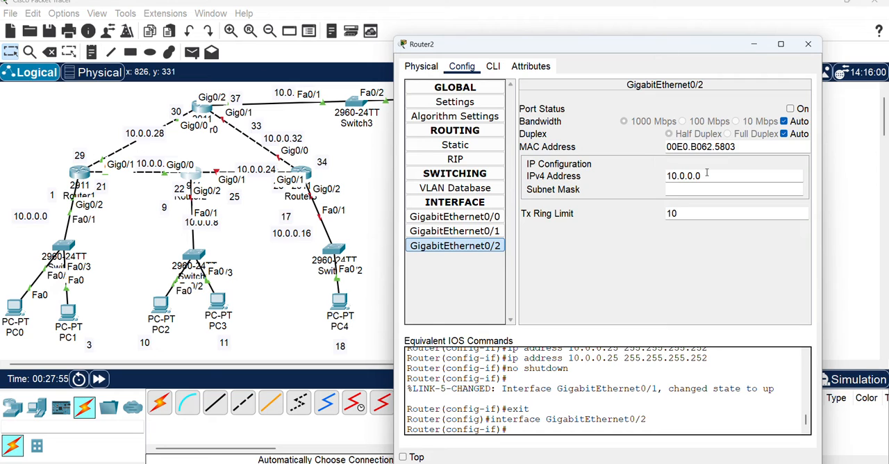
type("0.0.0.9")
left_click(691, 189)
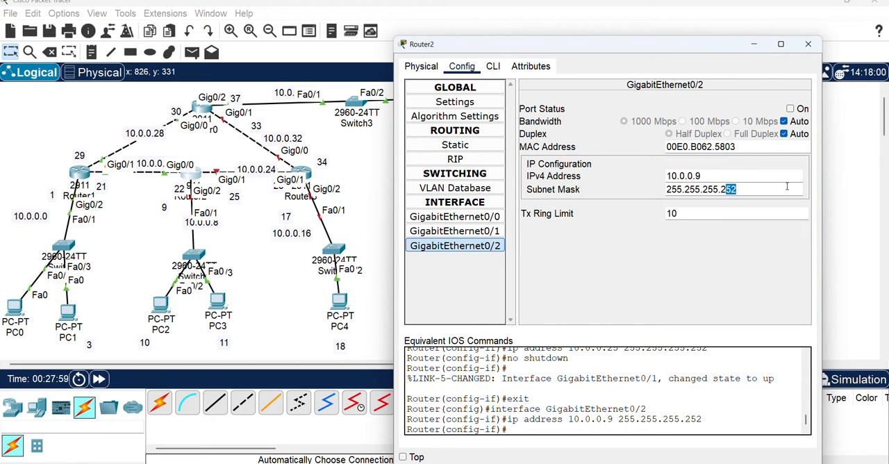
left_click(764, 189)
key("BackSpace")
key("BackSpace")
type("48")
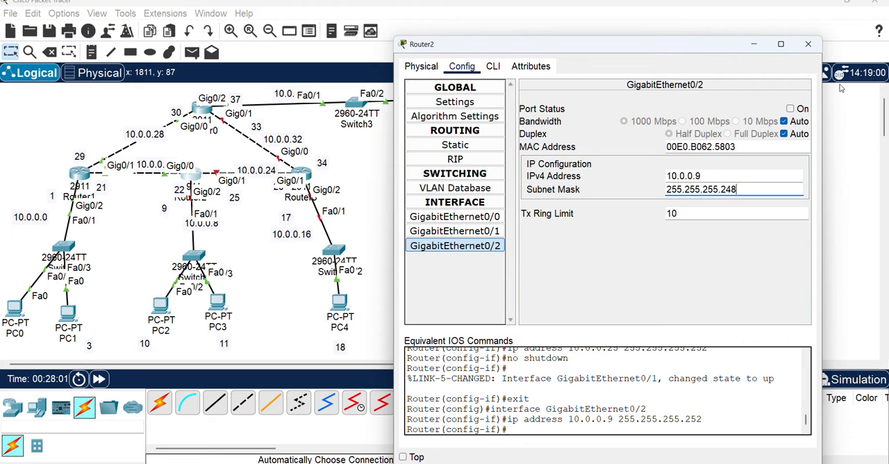
left_click(790, 108)
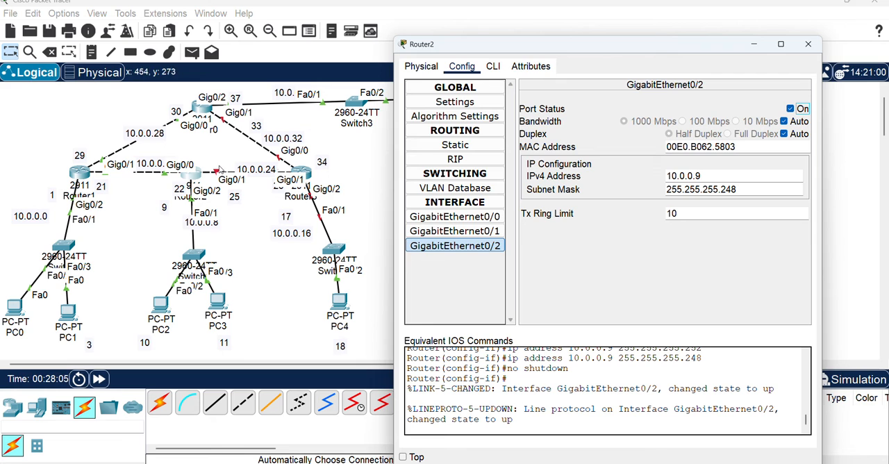
Open Router3's GigabitEthernet0/0 interface settings and move the window clear of the topology
left_click(303, 175)
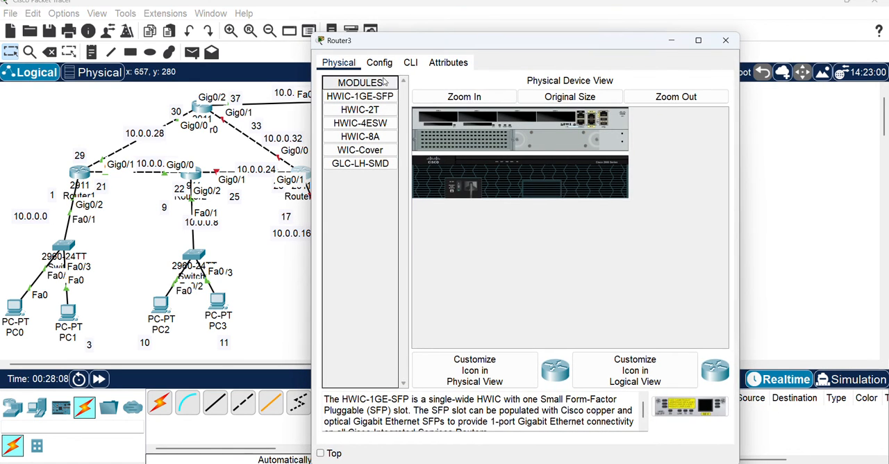
left_click(383, 67)
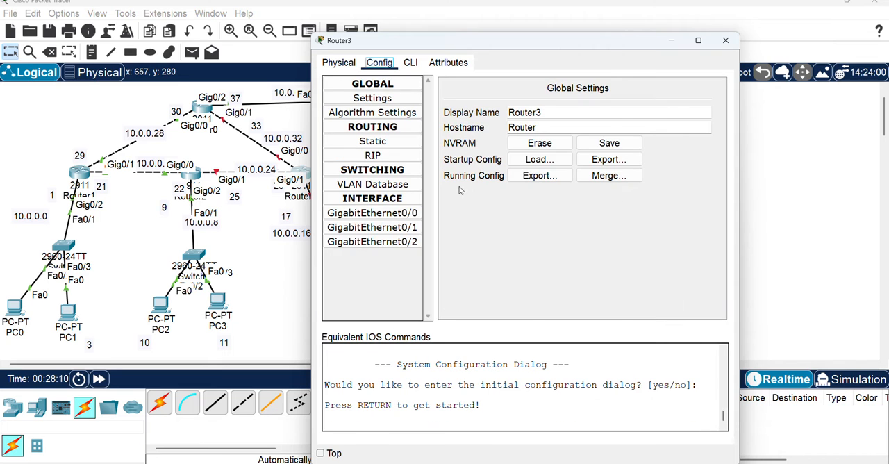
left_click(410, 215)
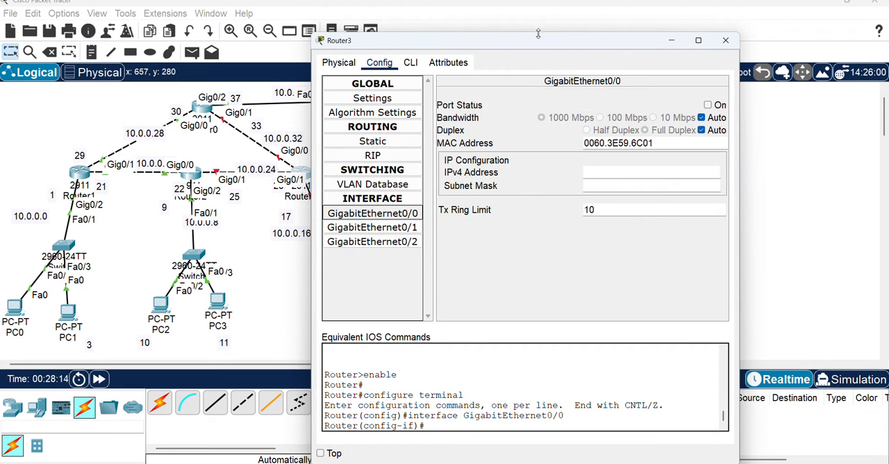
left_click_drag(530, 47, 644, 21)
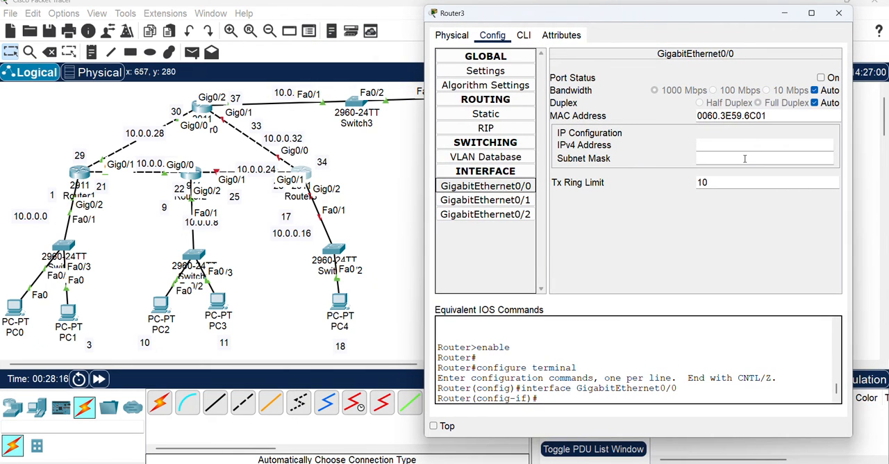
Set the IPv4 address of Router3's GigabitEthernet0/0 to 10.0.0.34
left_click(719, 142)
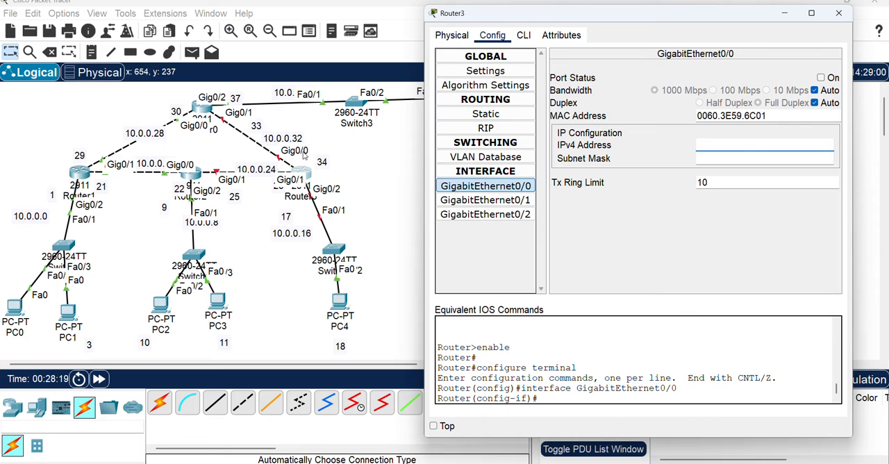
left_click(281, 194)
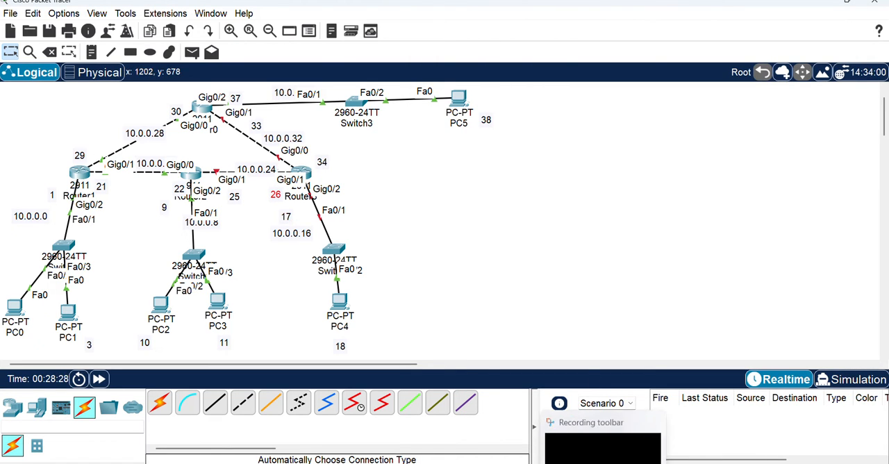
mouse_move(577, 462)
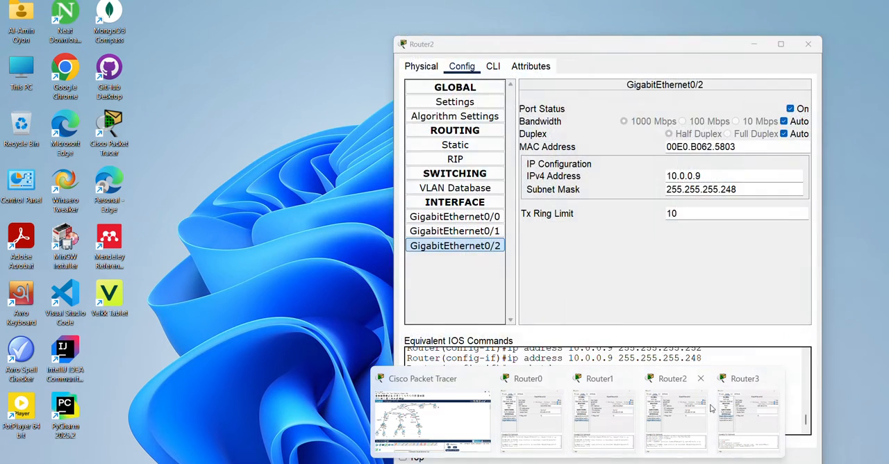
left_click(743, 411)
left_click(701, 143)
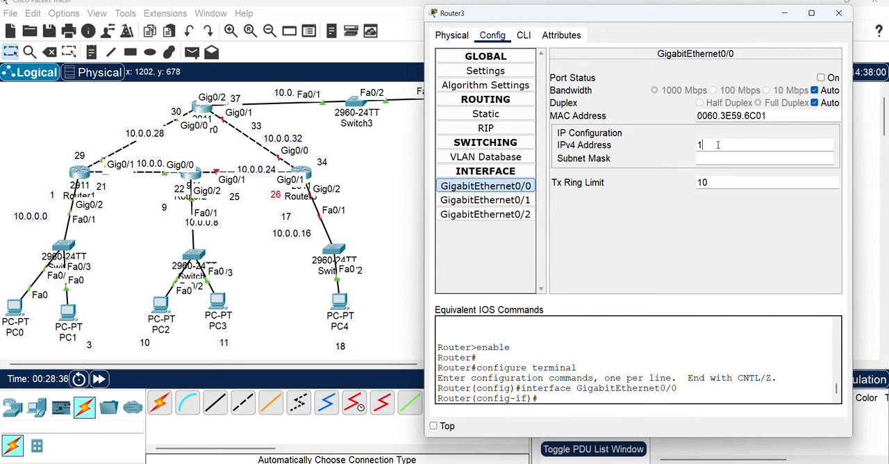
type("10.0.0.34")
Give Router3's GigabitEthernet0/0 the subnet mask 255.255.255.252 and turn the port on
left_click(720, 158)
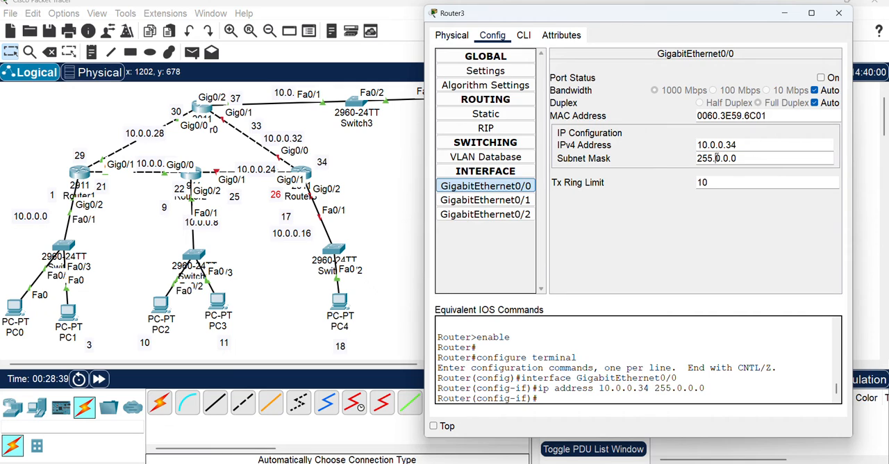
left_click_drag(717, 157, 778, 154)
type("255.255.255")
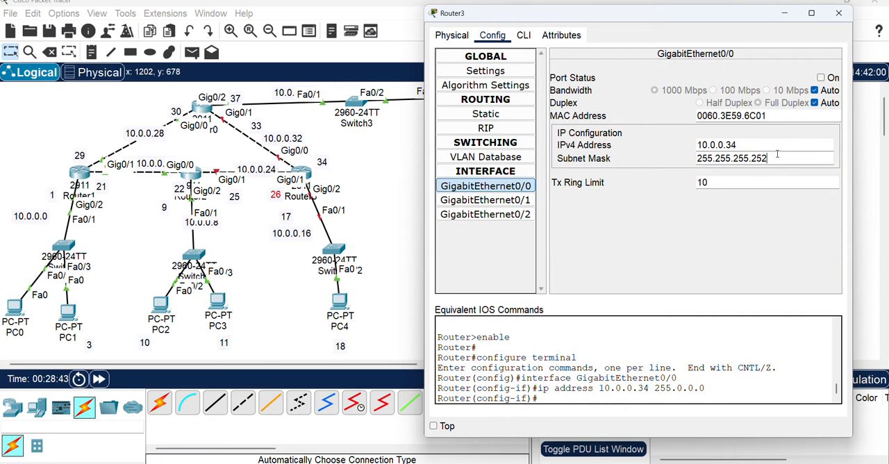
type("2")
left_click(821, 78)
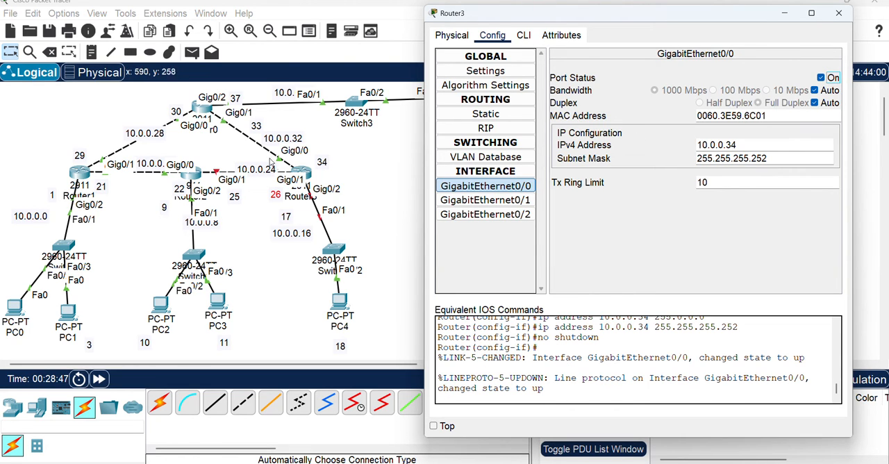
Give Router3's GigabitEthernet0/1 the IPv4 address 10.0.0.26 with subnet mask 255.255.255.252 and turn the port on
left_click(477, 201)
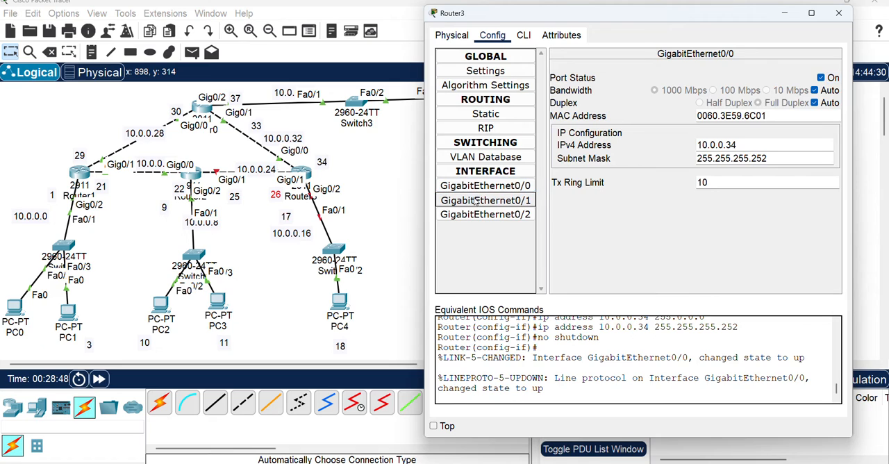
left_click(748, 143)
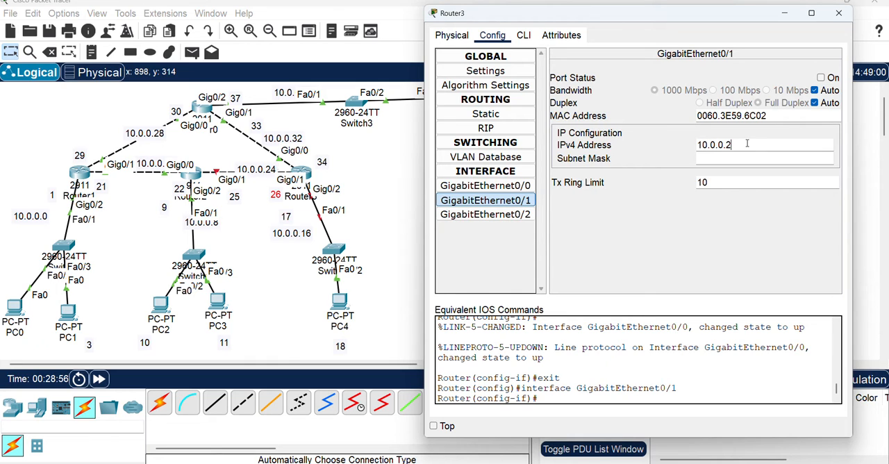
type("10.0.0.26")
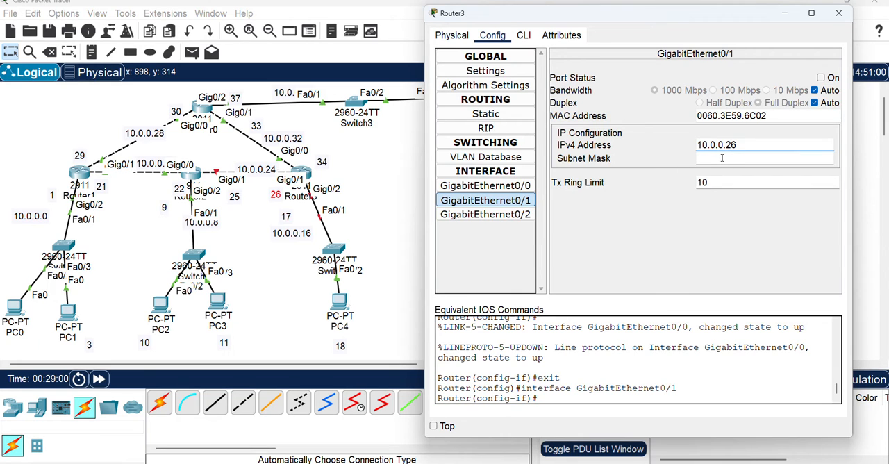
left_click(722, 158)
type("255.255.255.252")
key("Return")
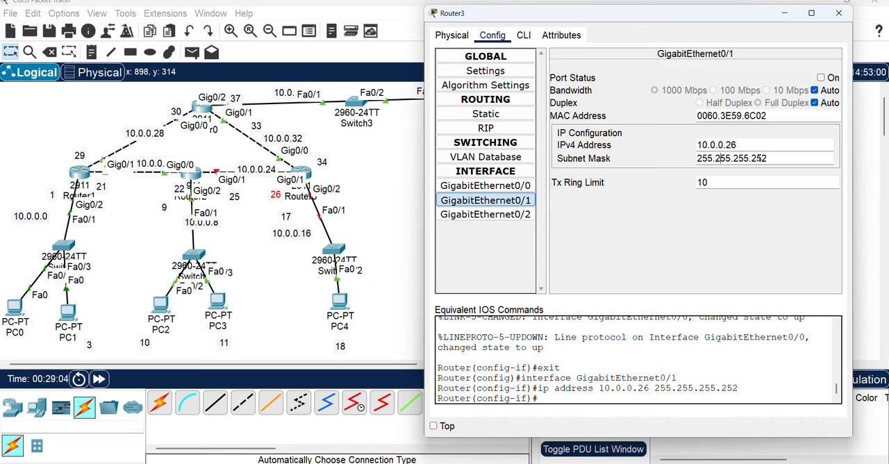
left_click(821, 78)
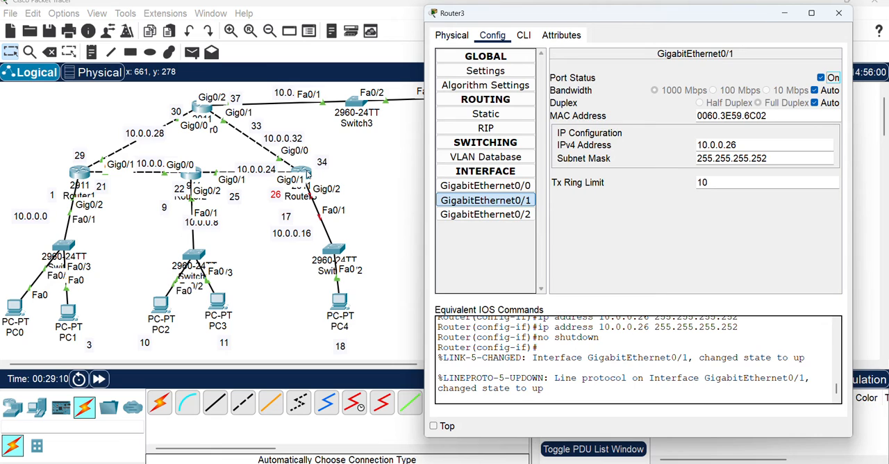
Turn on Router3's GigabitEthernet0/2 and give it the IPv4 address 10.0.0.17 with subnet mask 255.255.255.252
left_click(507, 216)
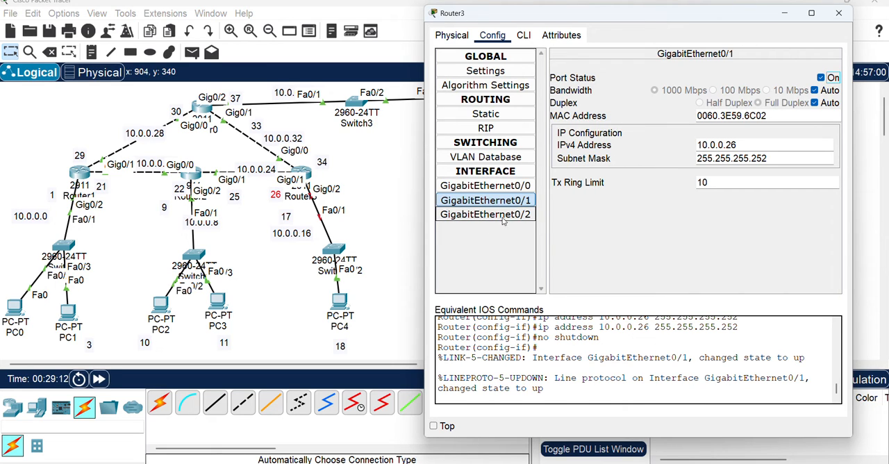
left_click(821, 78)
left_click(721, 145)
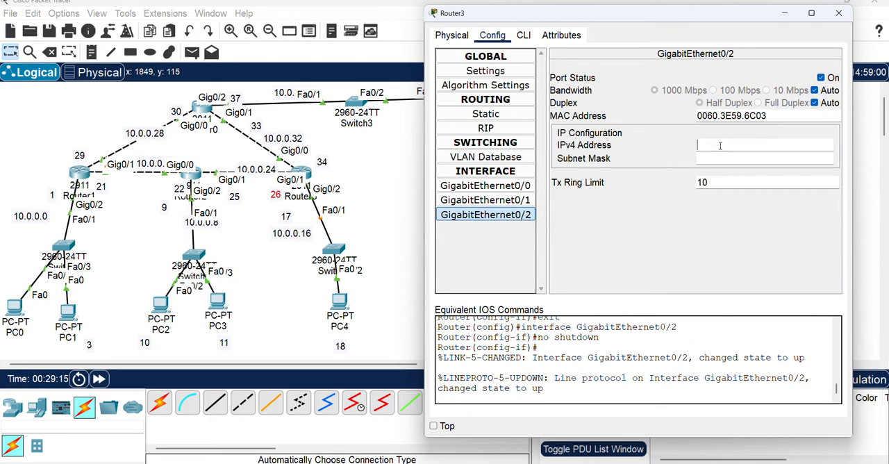
type("10.0.0.17")
left_click(733, 158)
type("255.255.255.252")
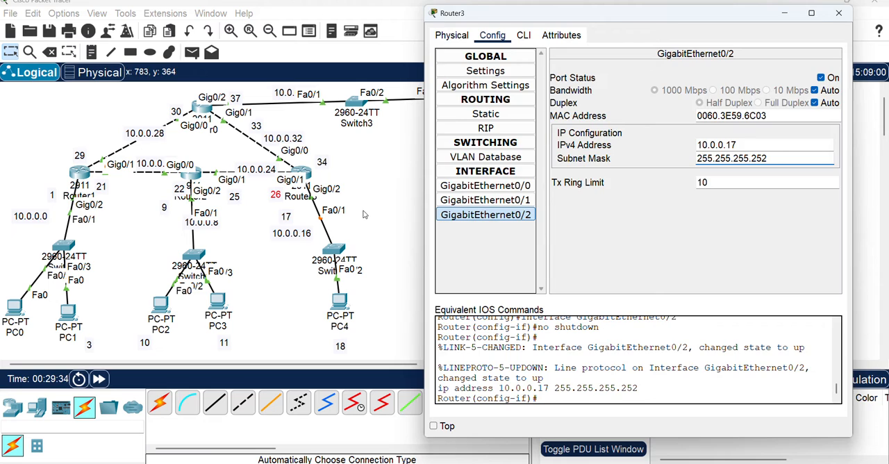
Check the GigabitEthernet0/1 address settings of Router2 and close its configuration window
left_click(283, 212)
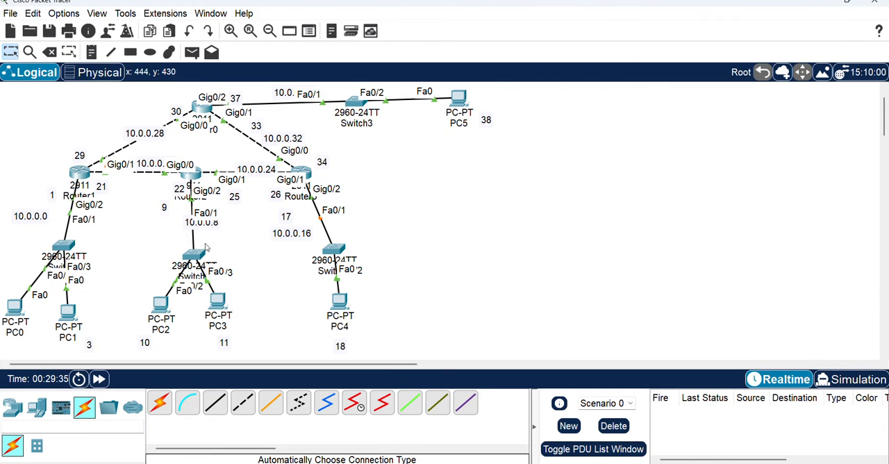
left_click(195, 180)
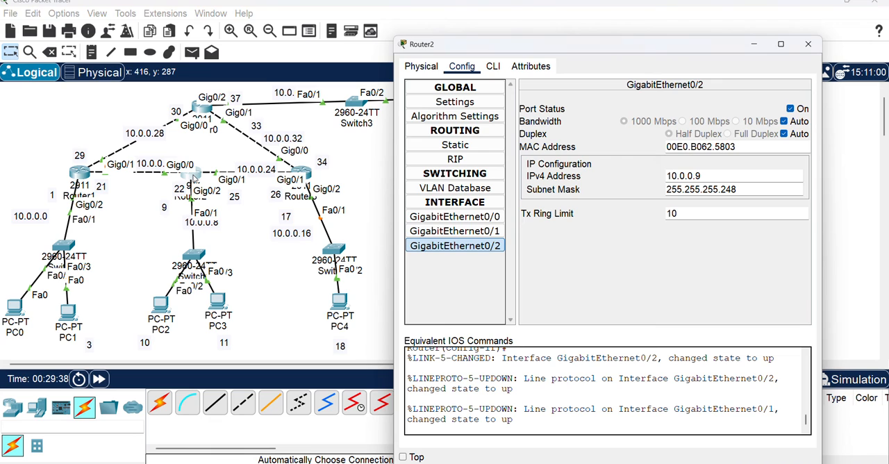
left_click(468, 235)
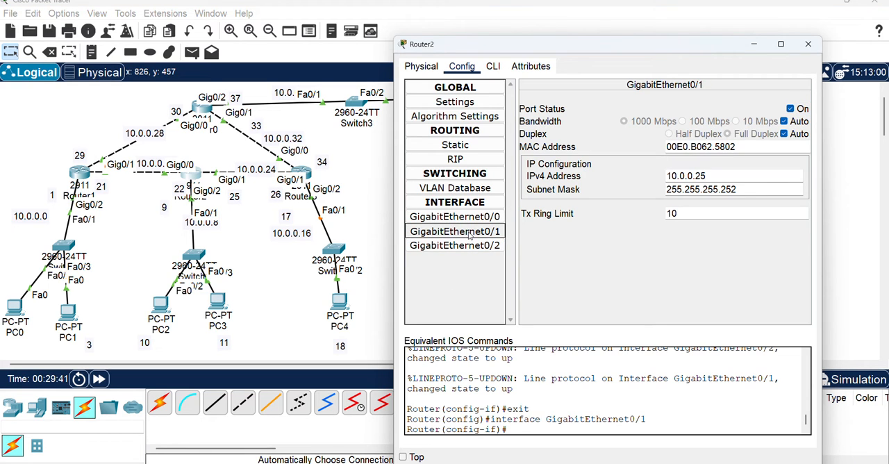
left_click(808, 43)
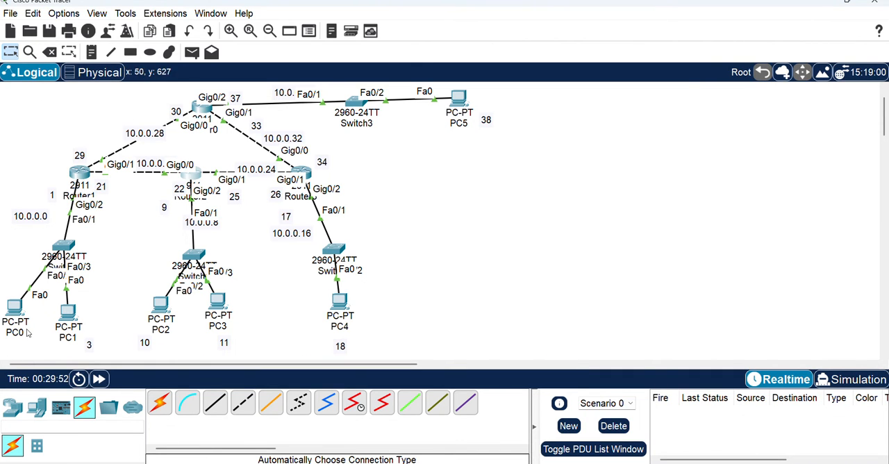
Give PC0 the static IPv4 address 10.0.0.2, subnet mask 255.255.255.248 and default gateway 10.0.0.1
left_click(16, 306)
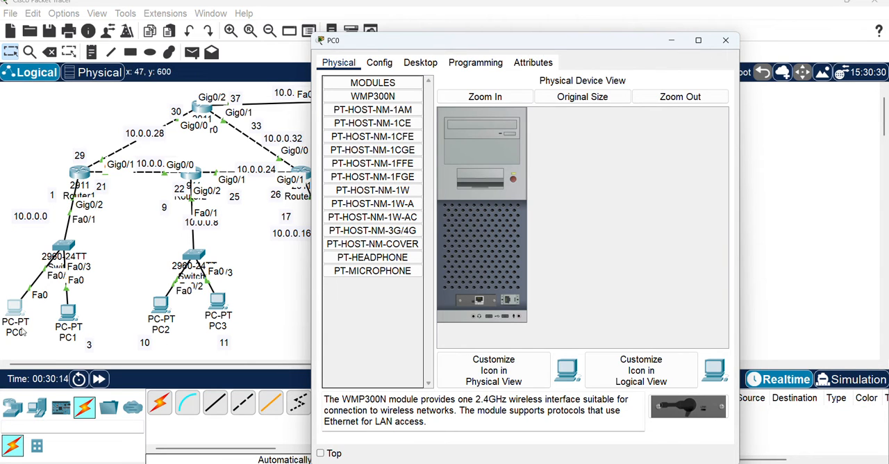
left_click(420, 63)
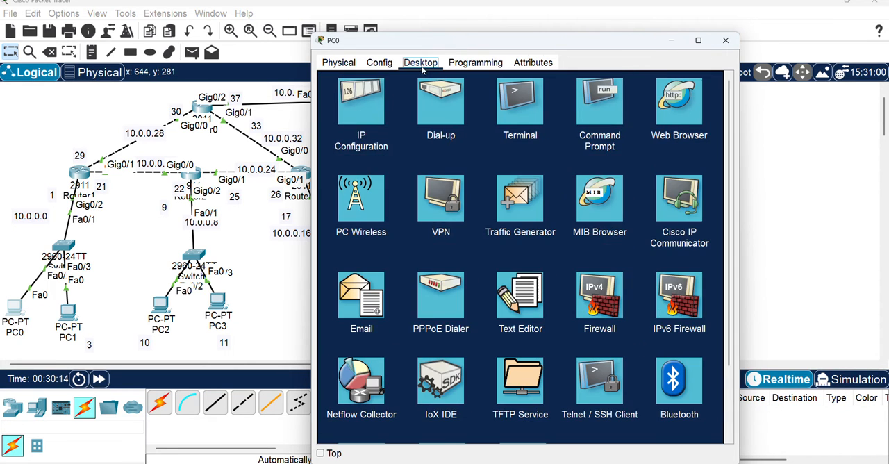
left_click(364, 115)
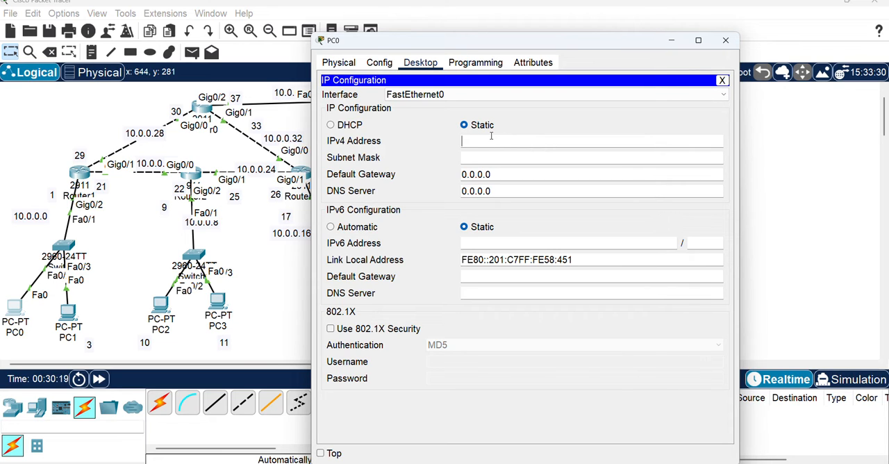
type("10.0.0.2")
left_click(496, 157)
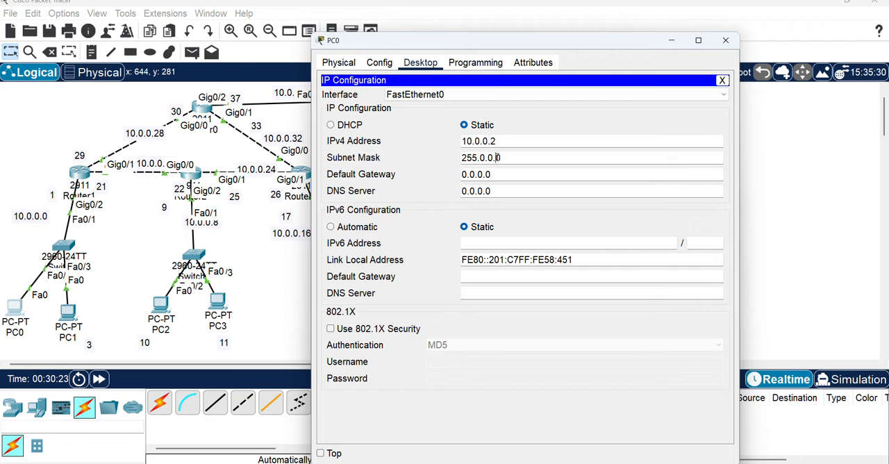
left_click_drag(478, 157, 524, 158)
type(".255.255.248")
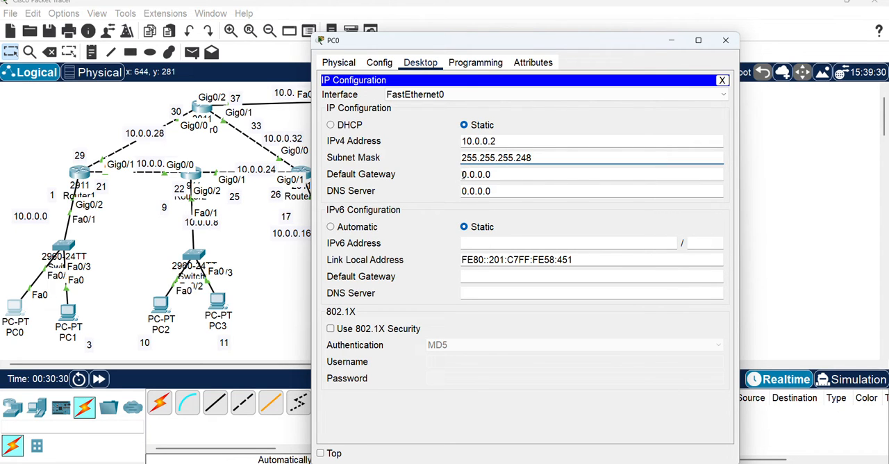
left_click_drag(462, 174, 492, 174)
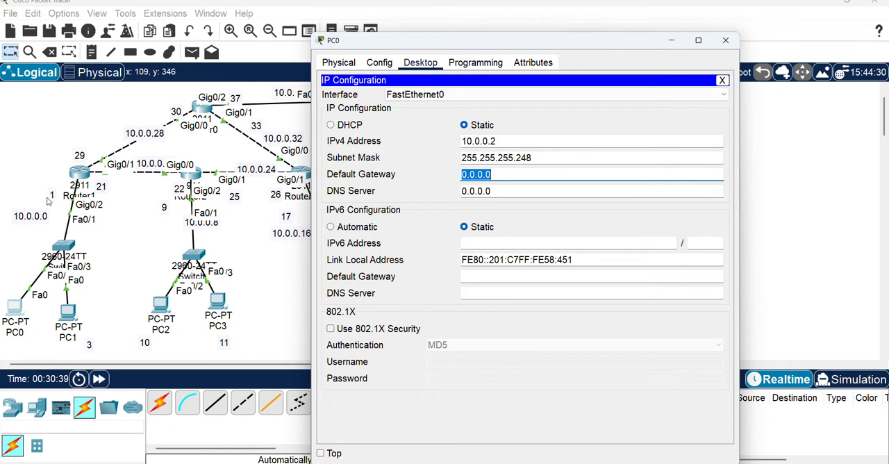
type("10")
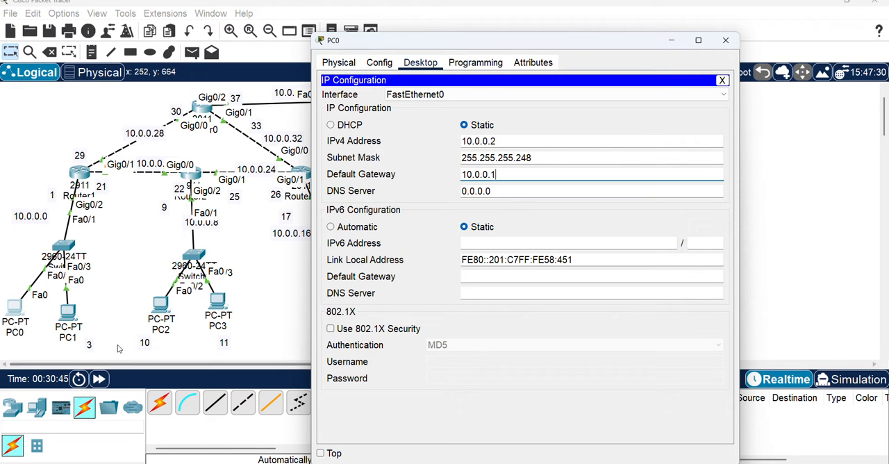
Open PC1's IP configuration and set its static IPv4 address to 10.0.0.3
left_click(67, 316)
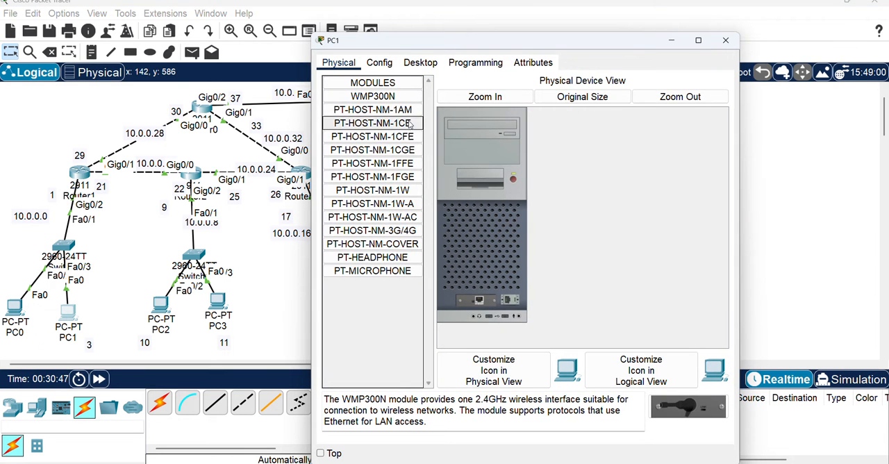
left_click(420, 62)
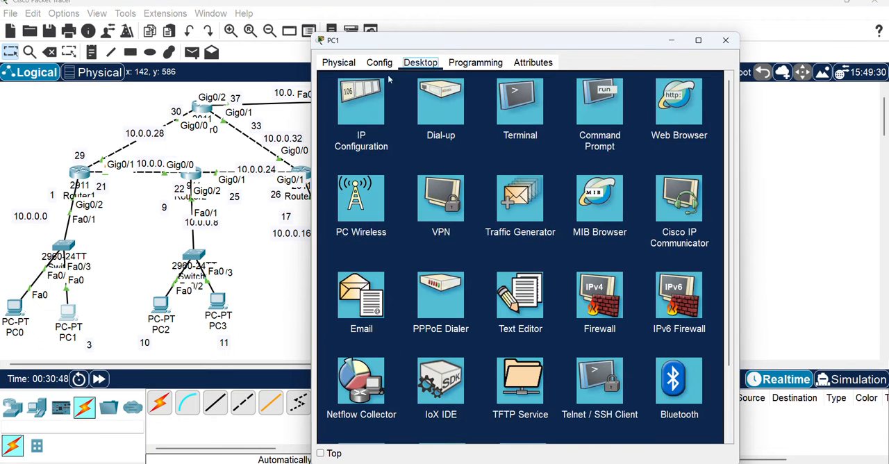
left_click(360, 101)
left_click(490, 139)
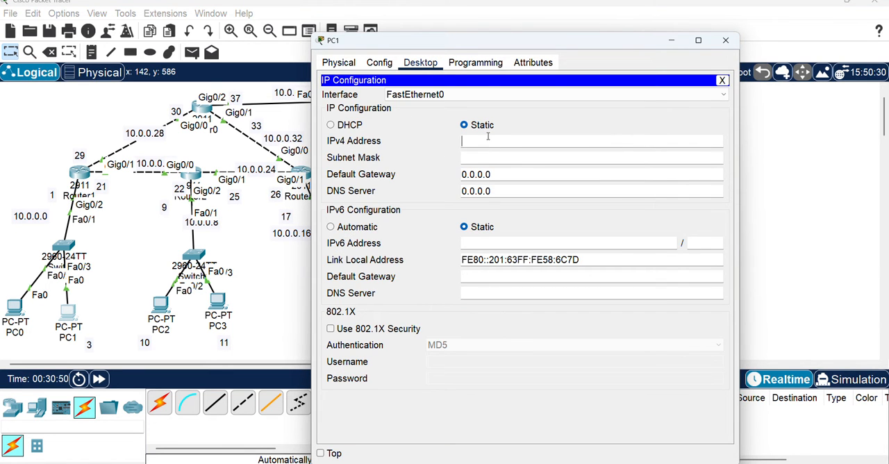
type("10.0.0.3")
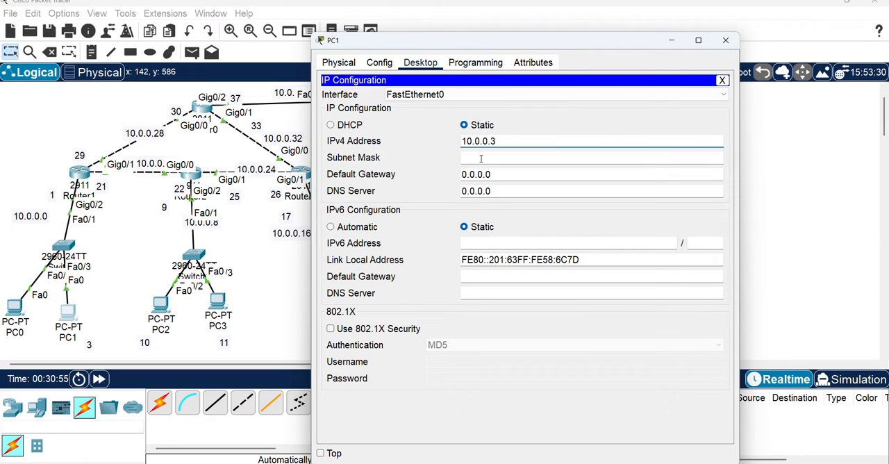
Set PC1's subnet mask to 255.255.255.248 and its default gateway to 10.0.0.1
left_click(480, 158)
double_click(475, 158)
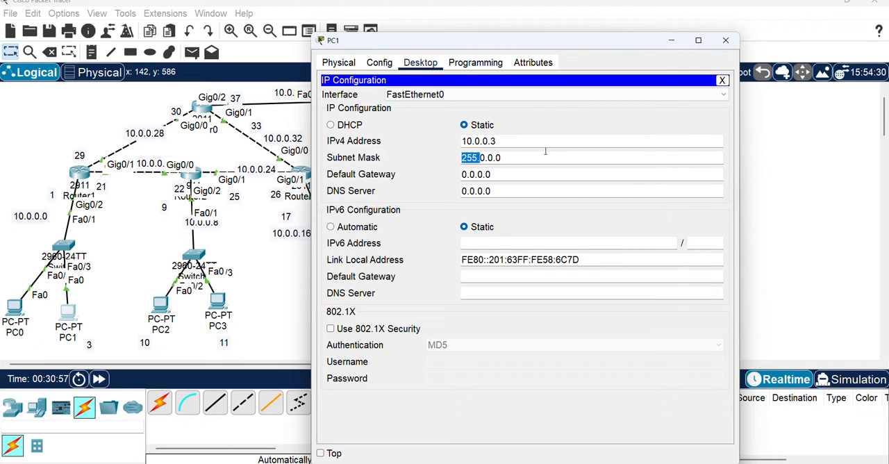
left_click_drag(480, 158, 517, 155)
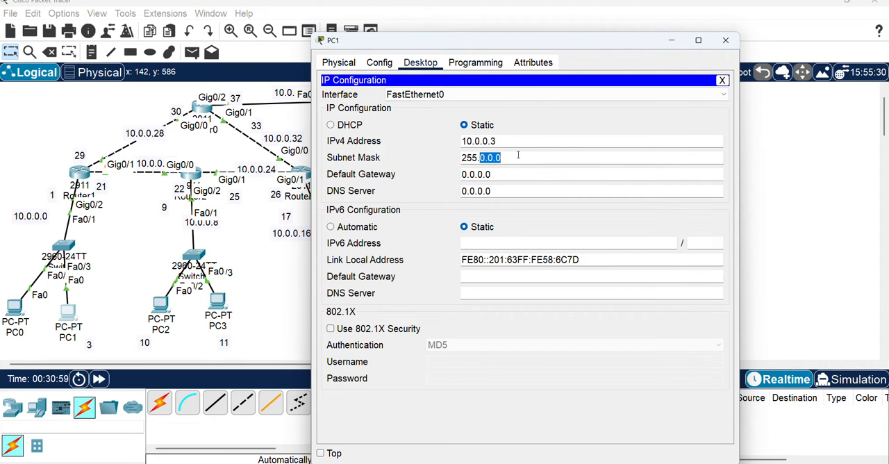
type("255.255.248")
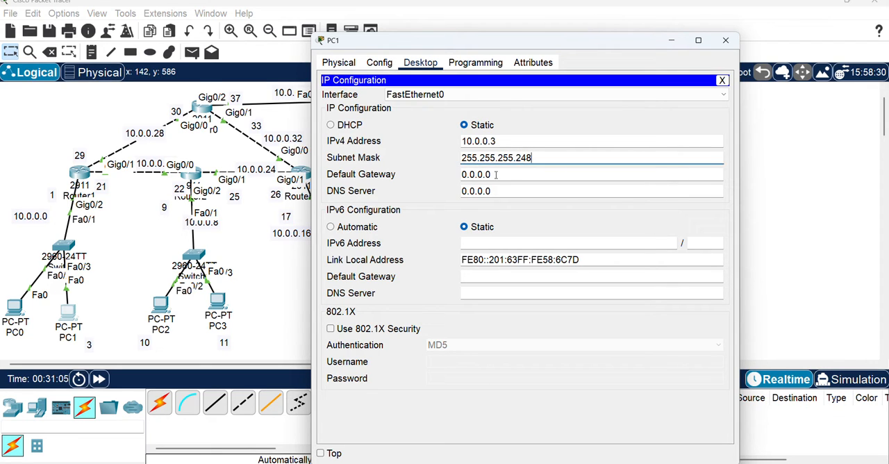
key("Tab")
type("10")
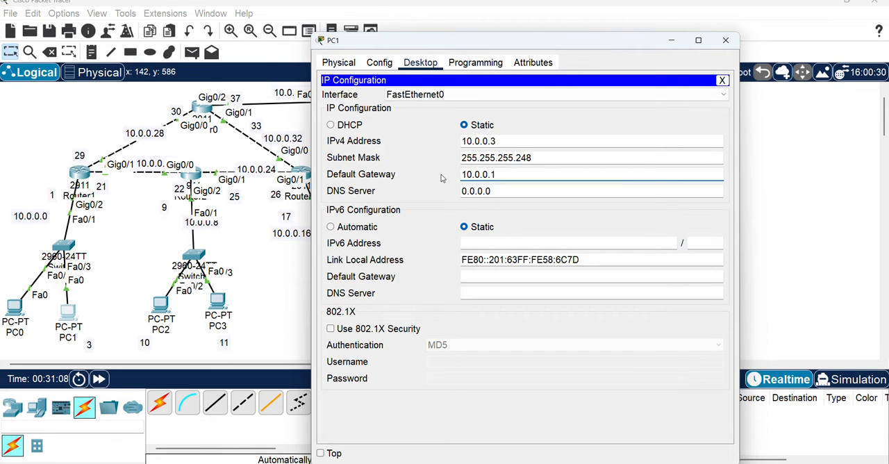
type(".0.0.1")
Close the open configuration windows of Router0, Router1, Router3, PC0 and PC1
left_click(577, 462)
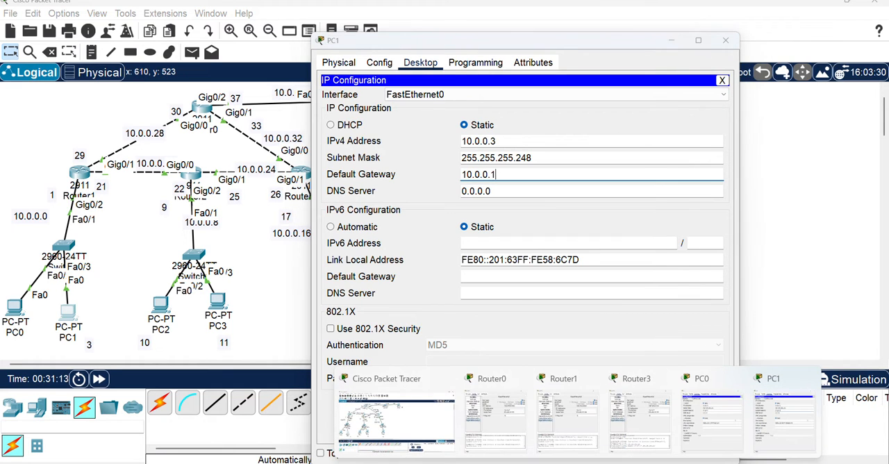
left_click(521, 381)
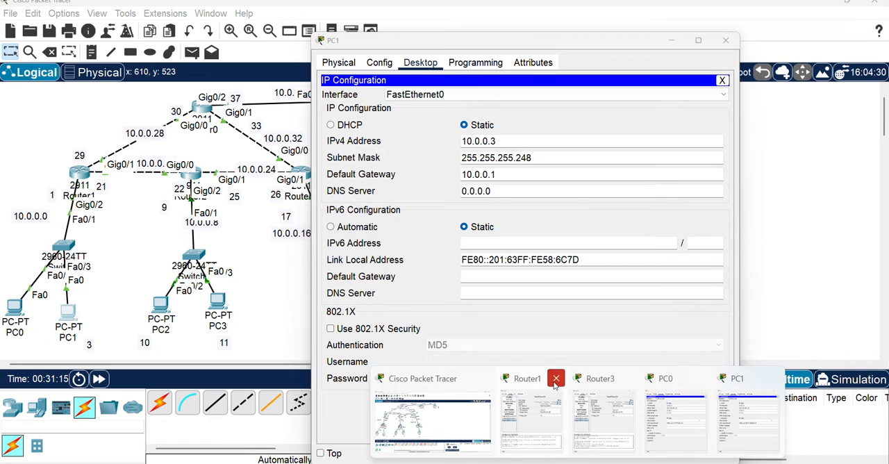
left_click(558, 379)
left_click(593, 380)
left_click(628, 380)
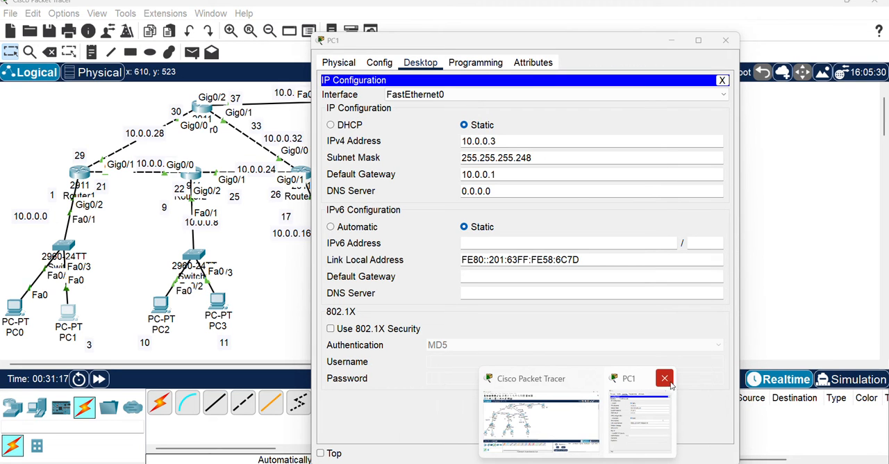
left_click(668, 382)
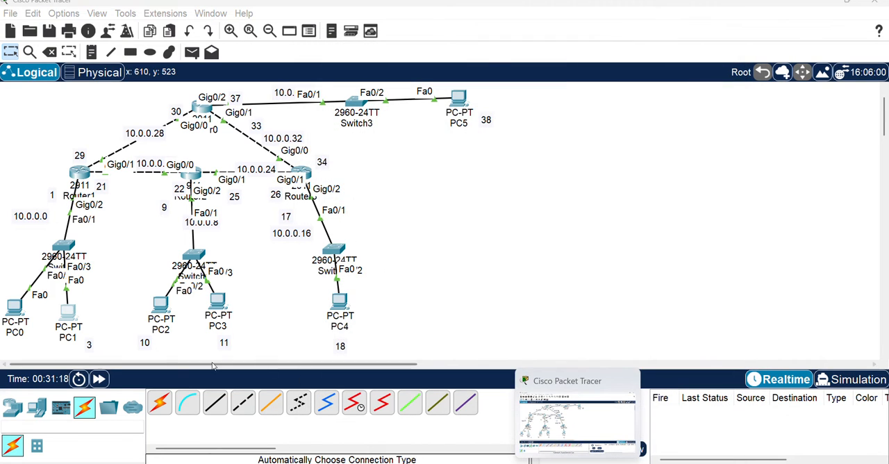
Open PC2's IP configuration and set its static IPv4 address to 10.0.0.10
left_click(161, 303)
left_click(428, 118)
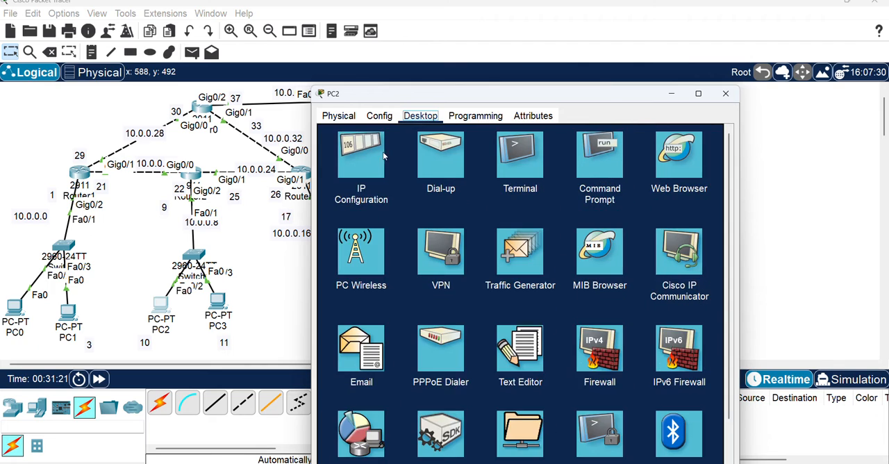
left_click(381, 157)
left_click(473, 195)
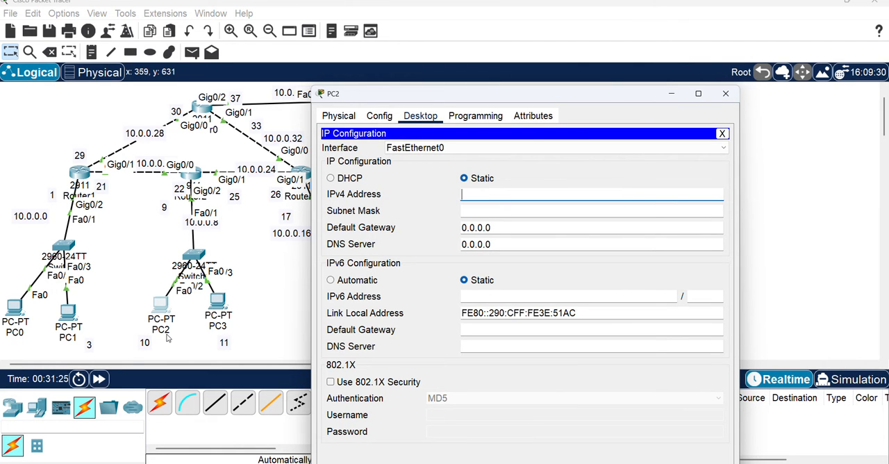
type("10.0.0.10")
Set PC2's subnet mask to 255.255.255.248 and default gateway to 10.0.0.9, and close its configuration window
left_click(484, 210)
left_click_drag(479, 211, 518, 211)
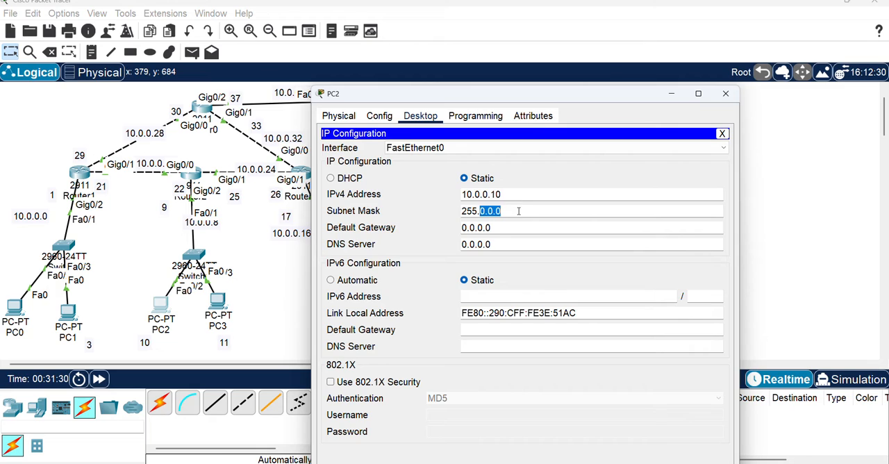
type("255.255.255")
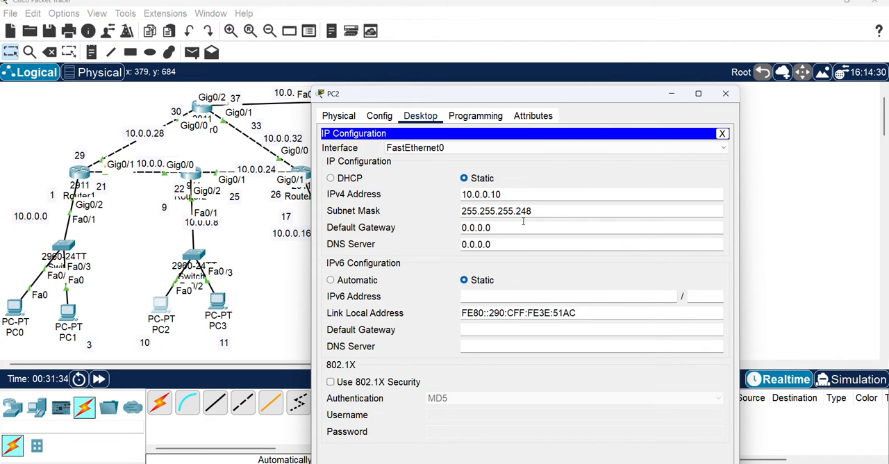
type("48")
key("Tab")
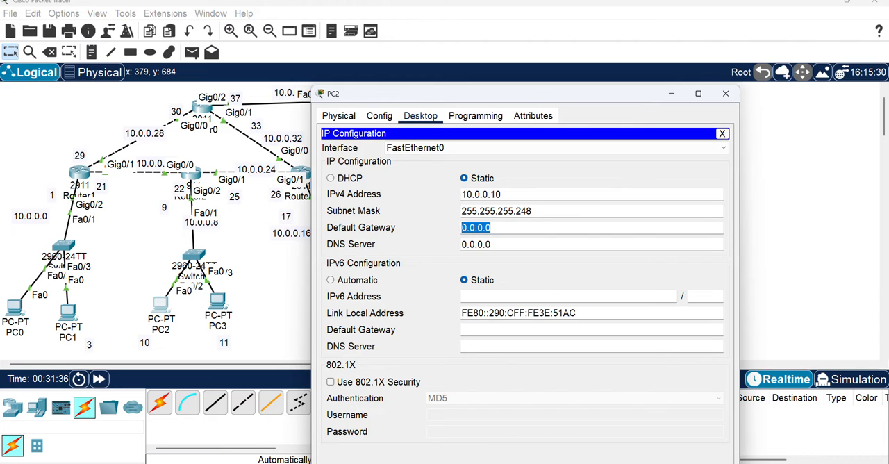
type("10.0.0.1")
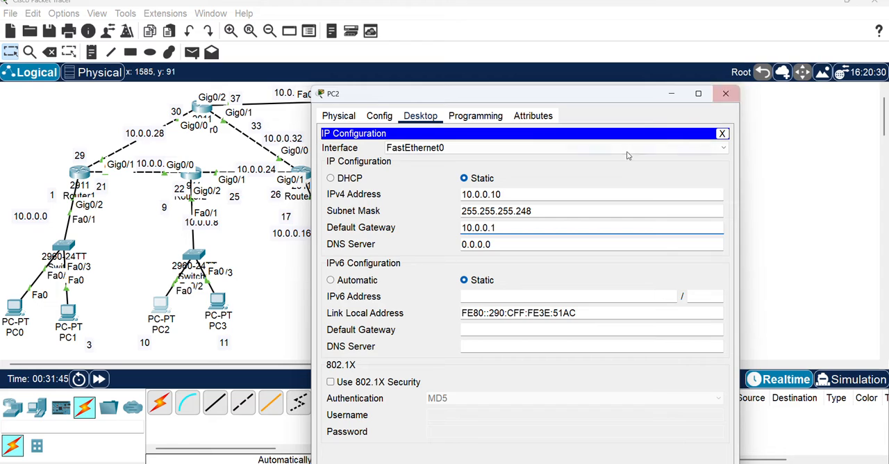
key("BackSpace")
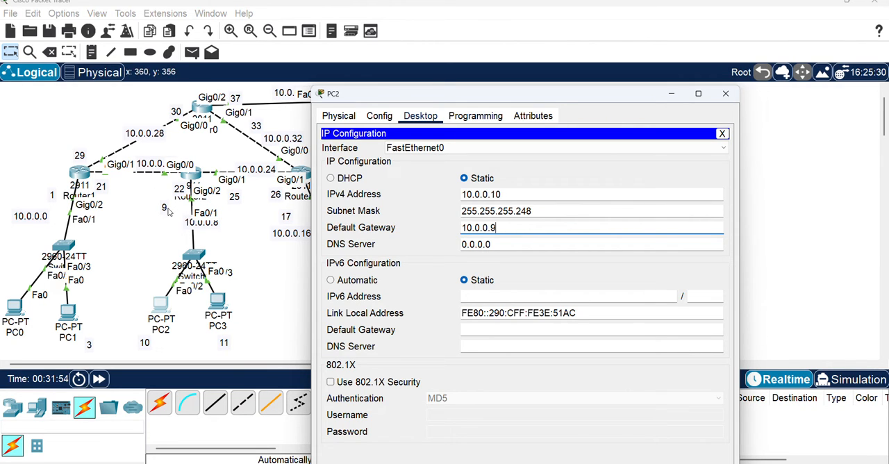
left_click(725, 95)
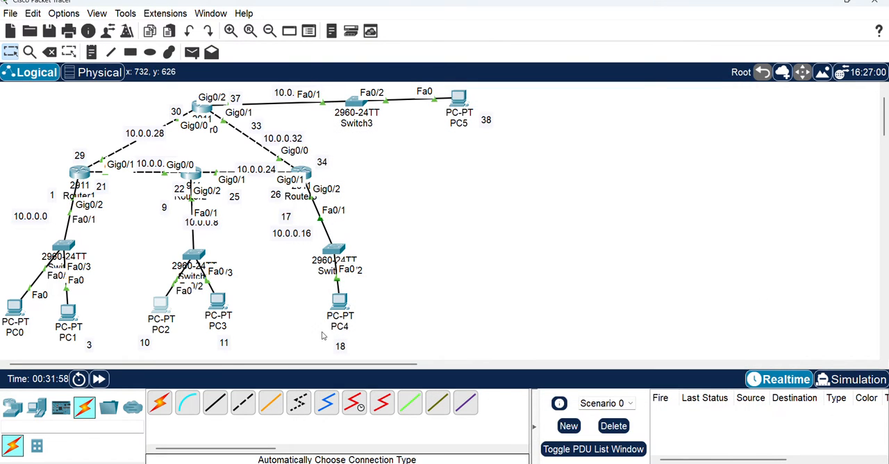
Open PC3's IP configuration and set its static IPv4 address to 10.0.0.11
left_click(221, 300)
left_click(420, 63)
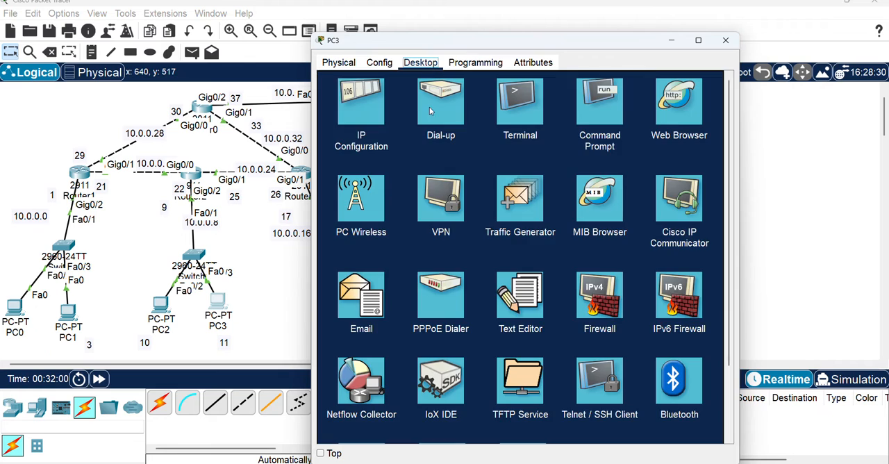
left_click(360, 113)
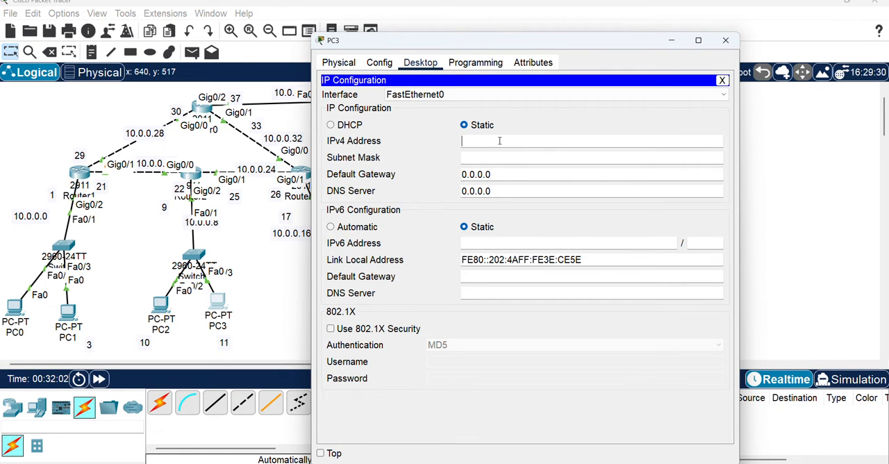
type("10.0.0.11")
Set PC3's subnet mask to 255.255.255.248 and its default gateway to 10.0.0.9
left_click(487, 158)
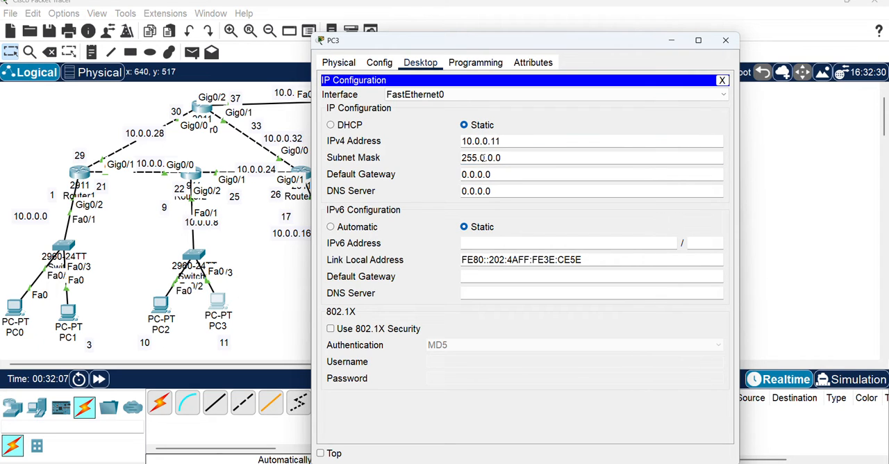
left_click_drag(480, 158, 530, 157)
type("255.255.255")
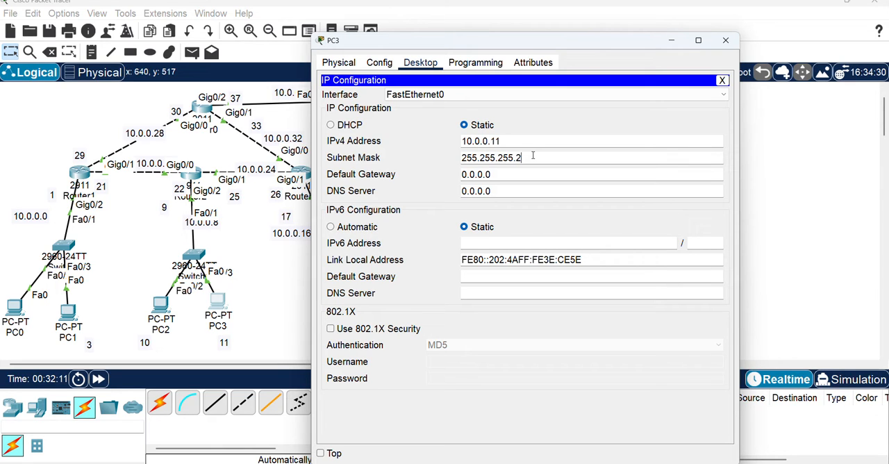
type("48")
key("Tab")
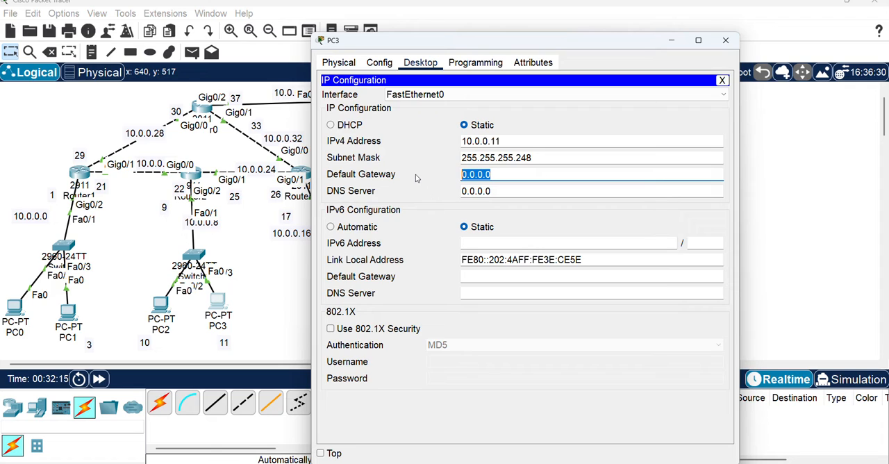
type("1")
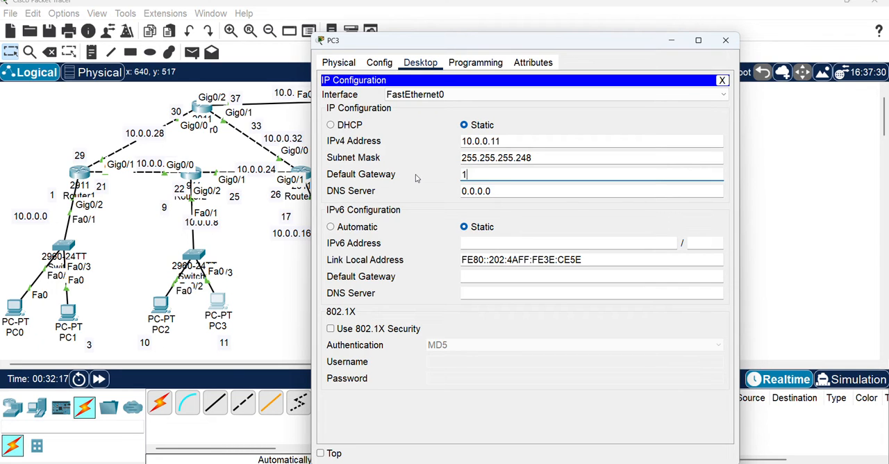
type("0.0.0.9")
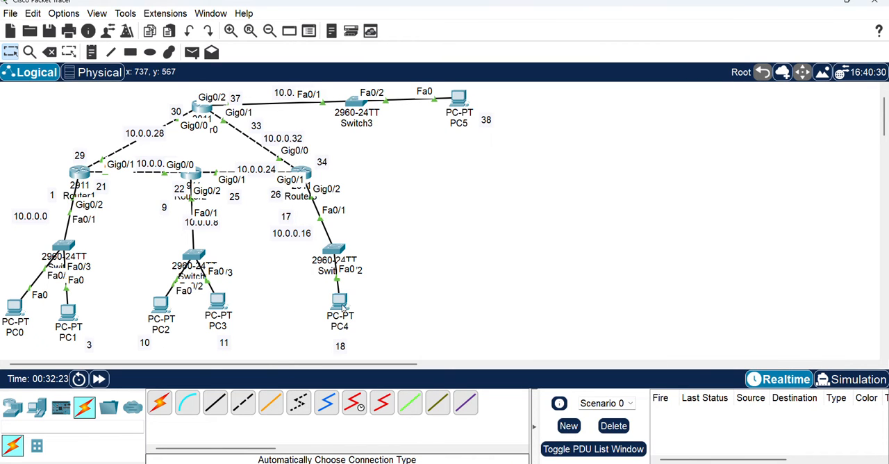
Open PC4's IP configuration, move its window clear of the topology and set the static IPv4 address to 10.0.0.18
left_click(339, 300)
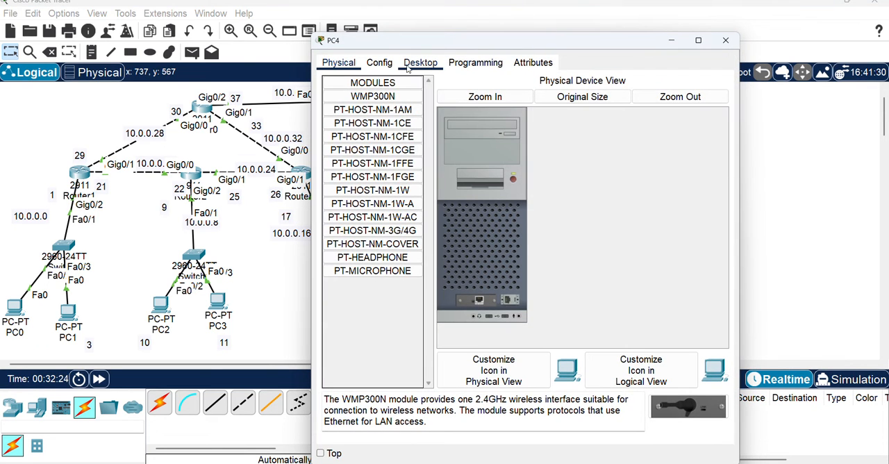
left_click(430, 64)
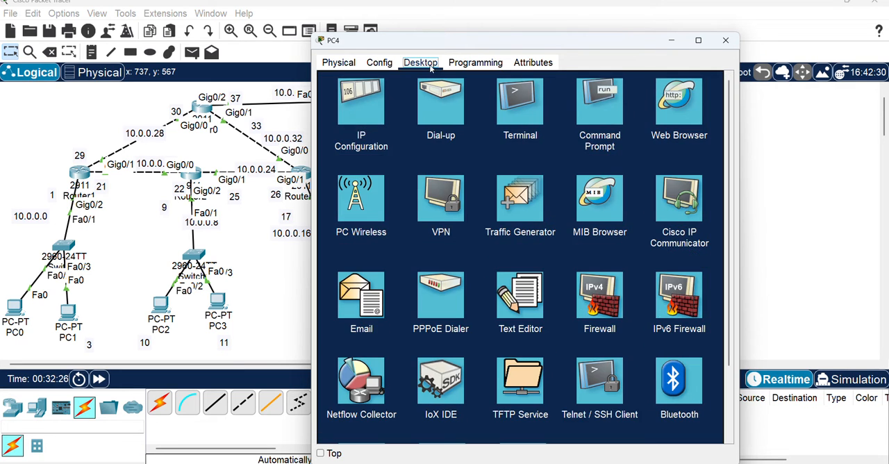
left_click(360, 108)
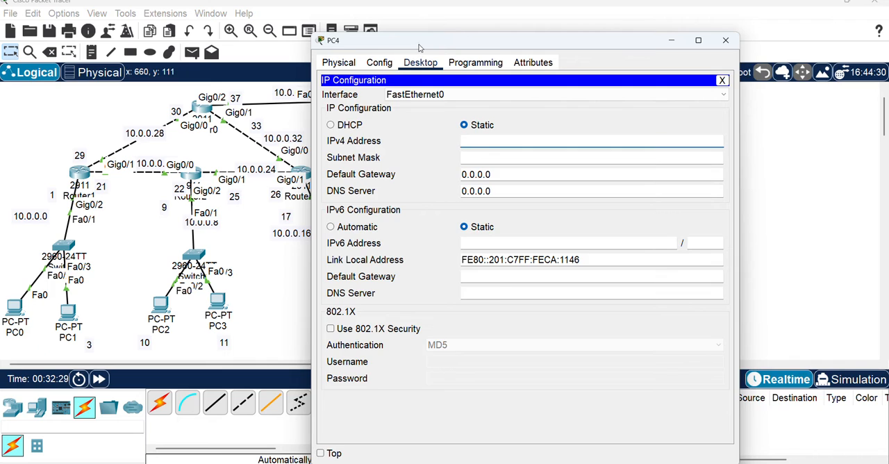
left_click_drag(416, 47, 512, 49)
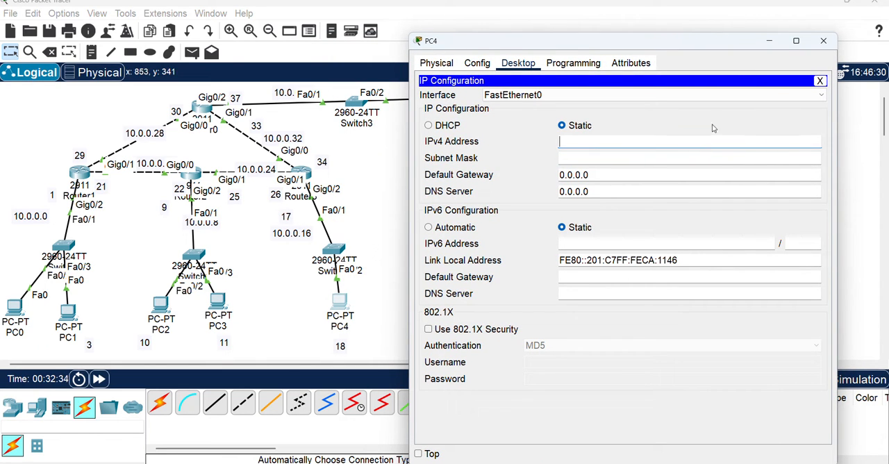
left_click(572, 140)
type("10.0.0.18")
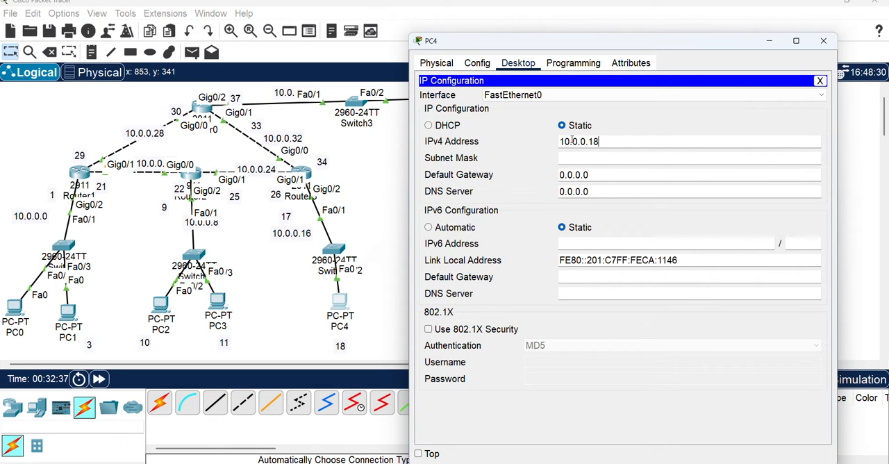
Set PC4's subnet mask to 255.255.255.252
left_click(576, 159)
left_click_drag(580, 158, 660, 146)
type("255.25")
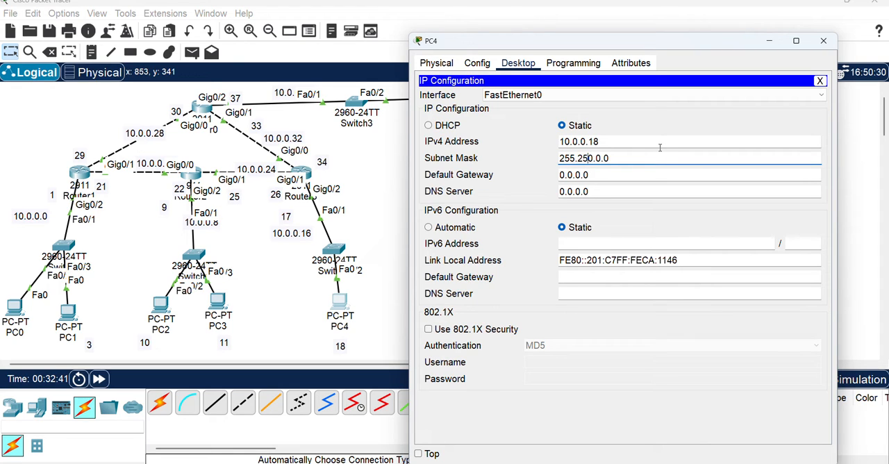
type("5.252")
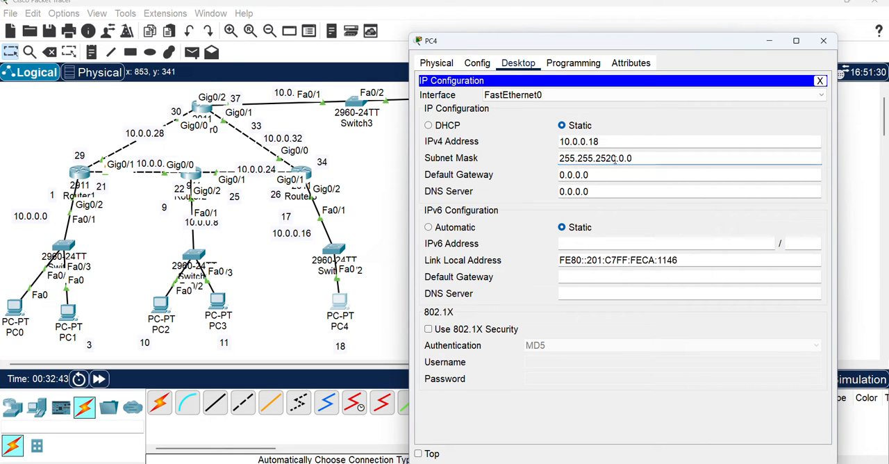
key("End")
key("shift+Left")
key("shift+Left")
key("shift+Left")
key("shift+Left")
key("shift+Left")
key("shift+Left")
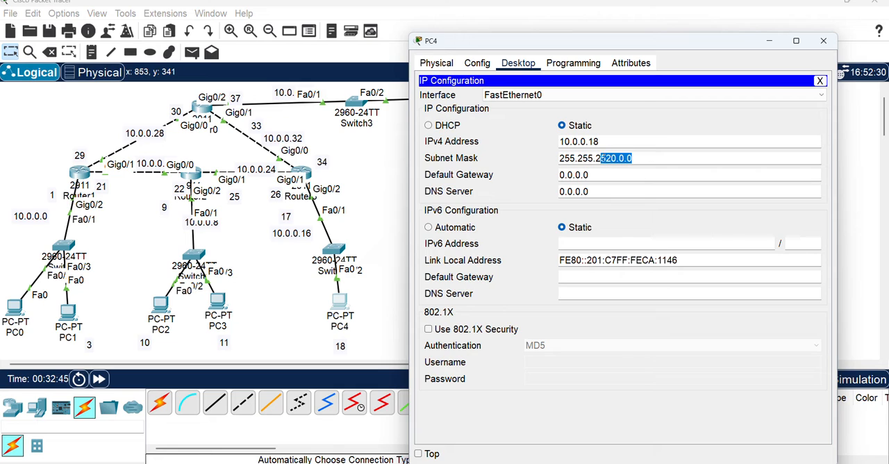
key("shift+Right")
key("BackSpace")
type("5.252")
Set PC4's default gateway to 10.0.0.17 and return to the topology
key("Tab")
type("1")
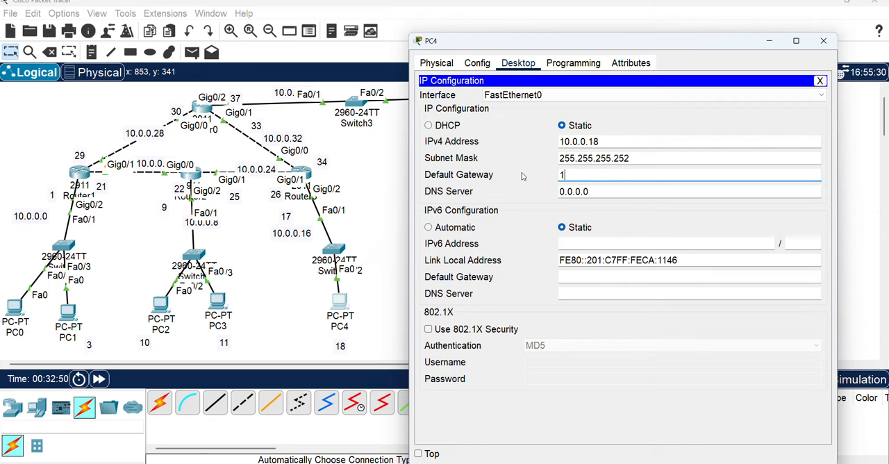
type("0.0.0.17")
left_click(386, 234)
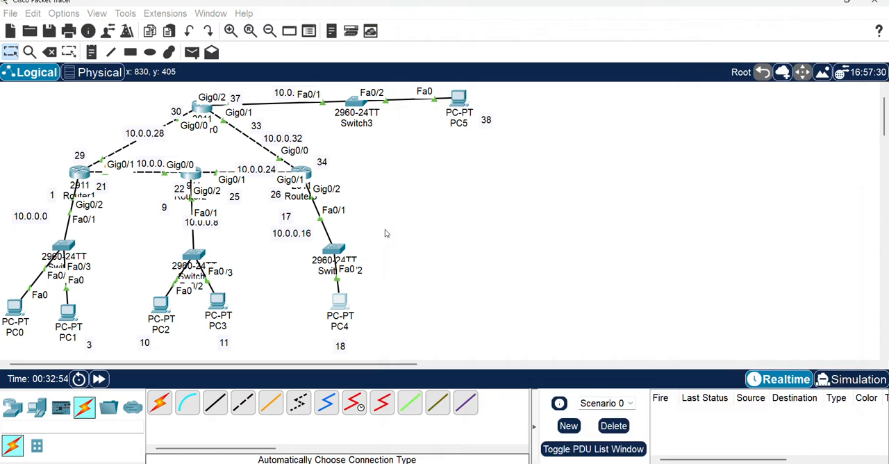
Open PC5's IP configuration, move its window clear of the topology and set the static IPv4 address to 10.0.0.38
left_click(459, 99)
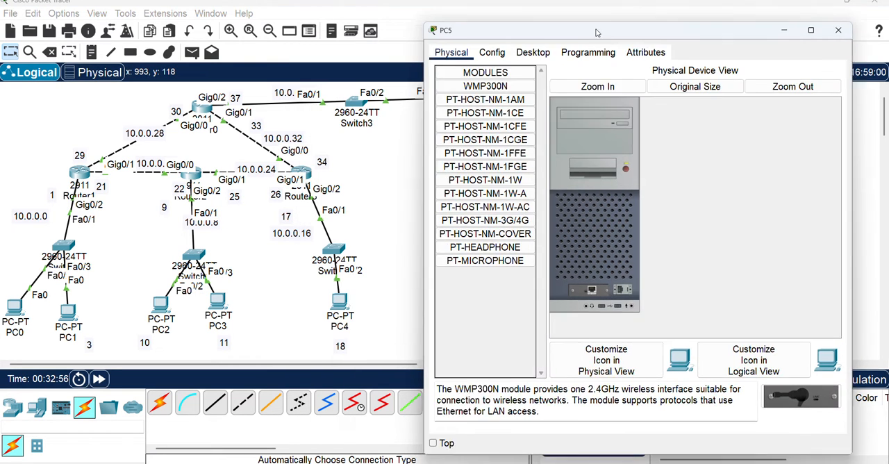
left_click_drag(474, 44, 644, 34)
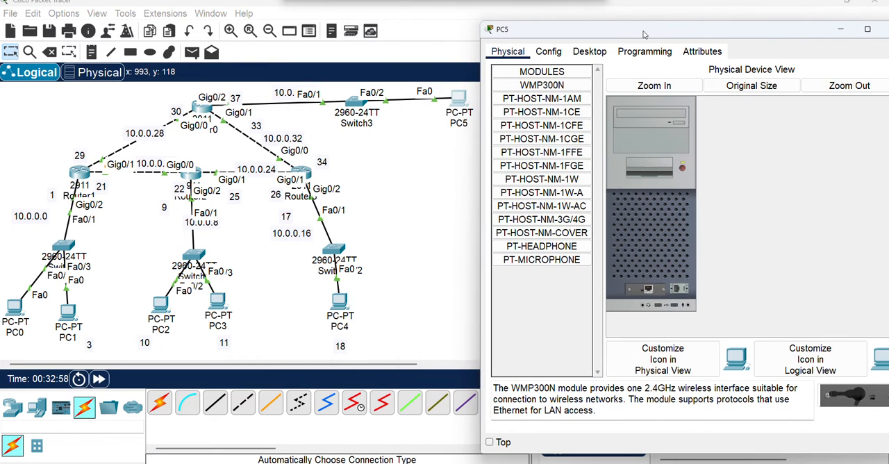
left_click_drag(548, 33, 519, 45)
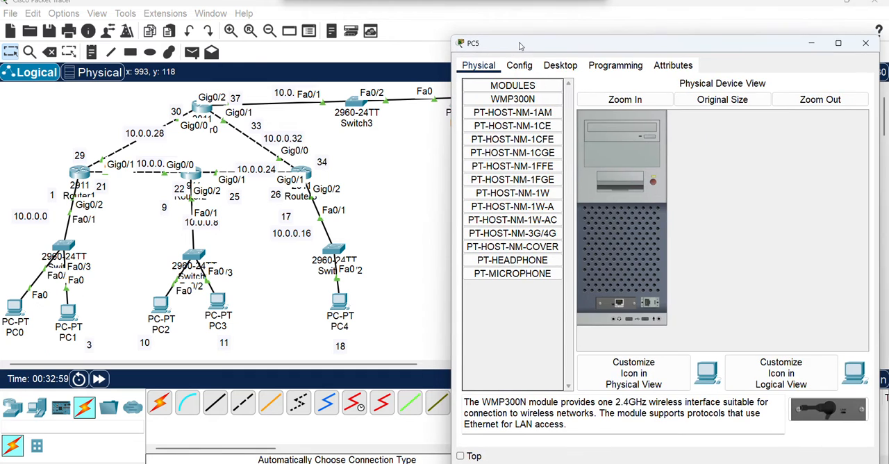
left_click(560, 65)
left_click(501, 114)
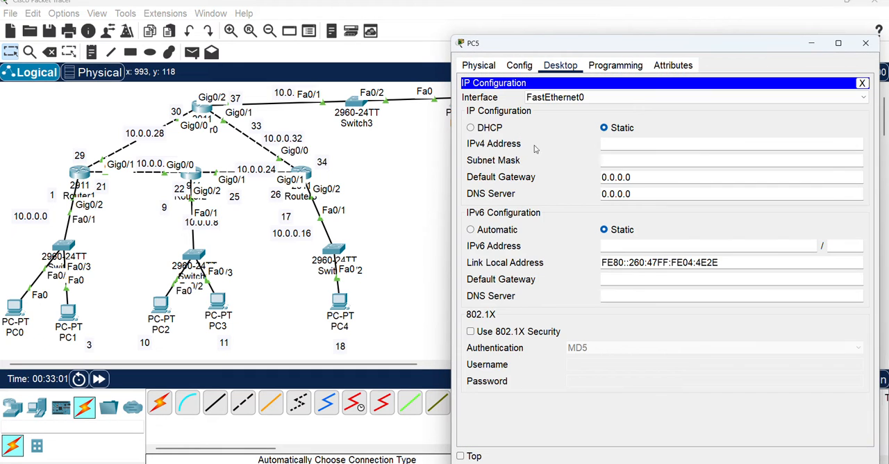
left_click(623, 142)
type("10.0.0")
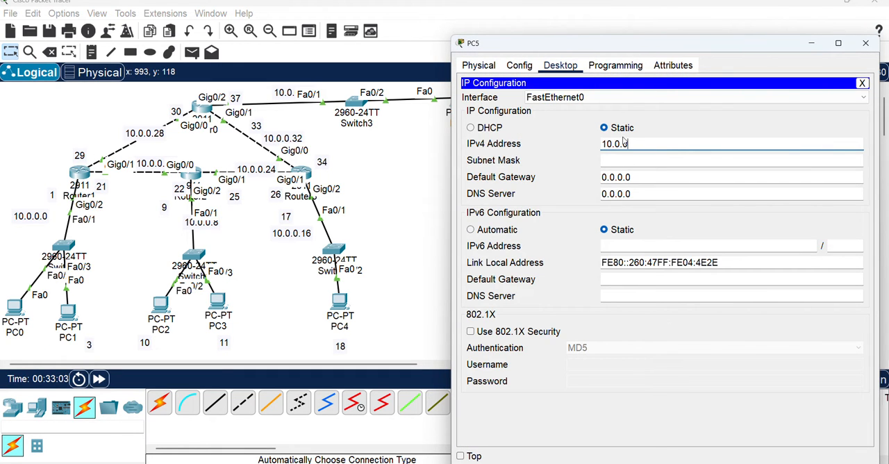
type(".38")
Set PC5's subnet mask to 255.255.255.252
left_click(618, 159)
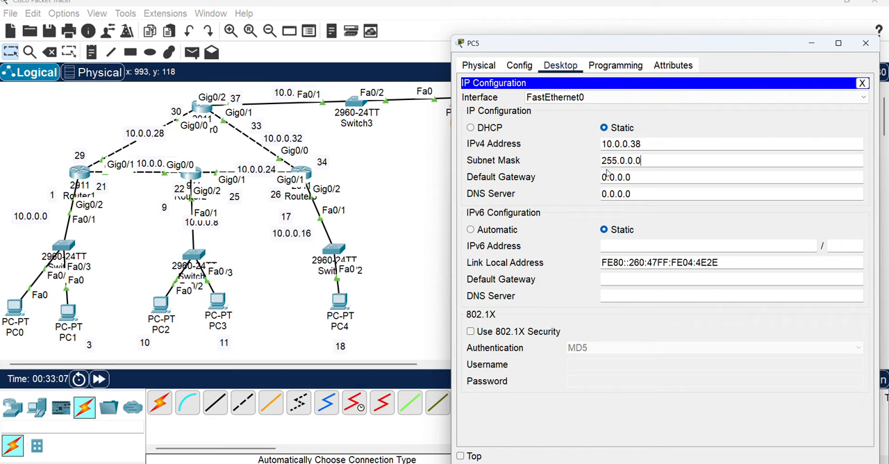
left_click_drag(619, 158, 686, 144)
type("255")
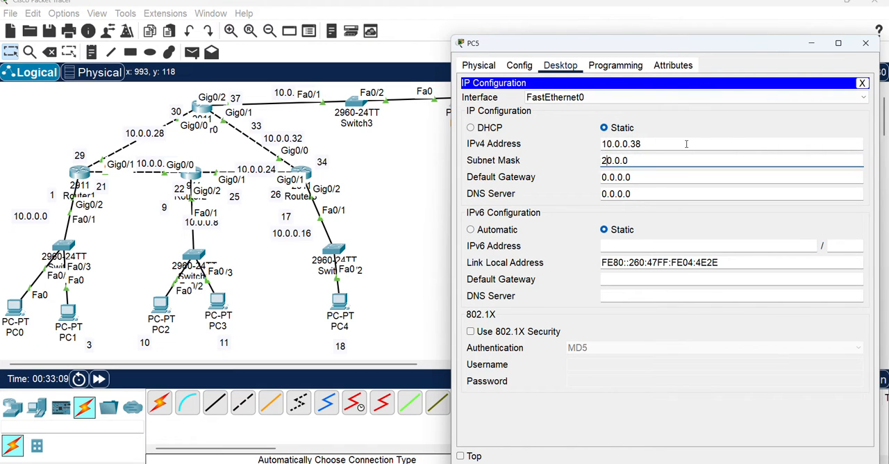
type(".255.25")
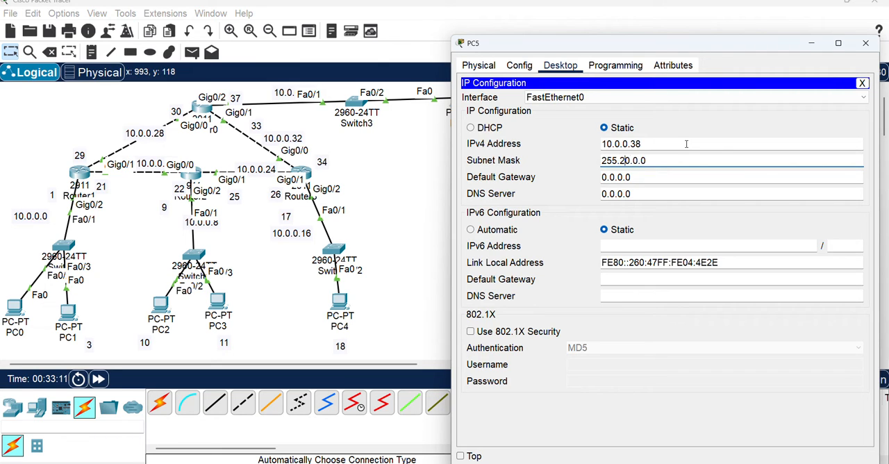
type("5.")
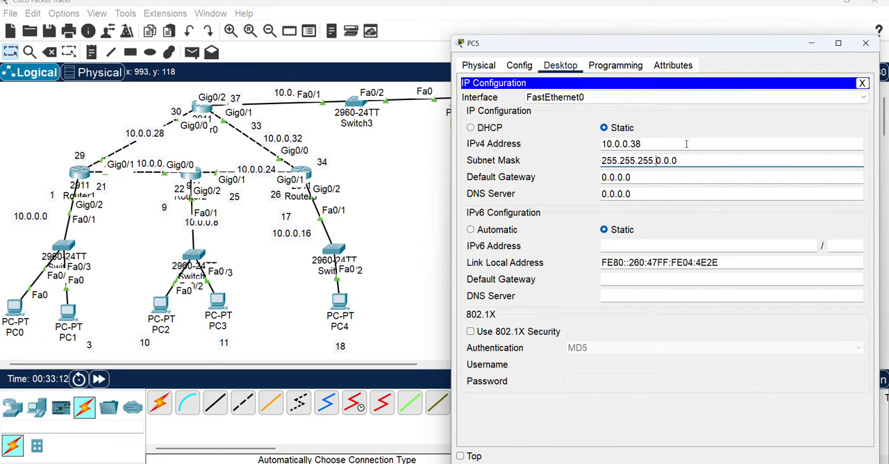
type("252")
left_click_drag(693, 160, 668, 161)
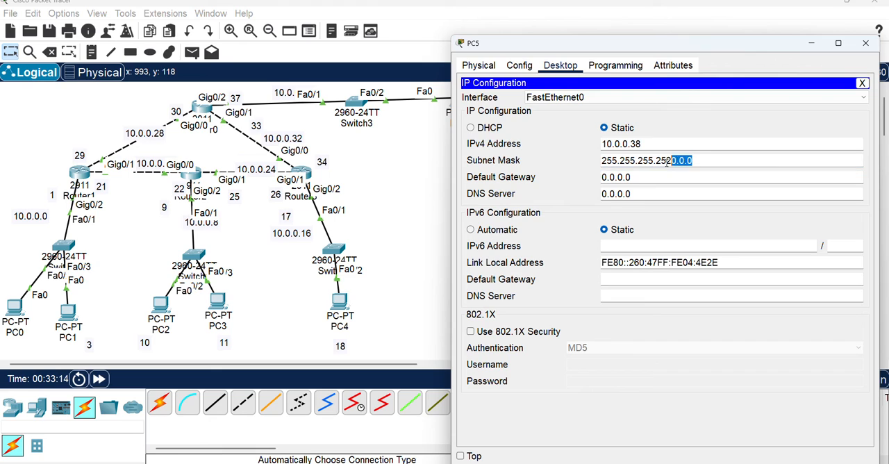
key("BackSpace")
Set PC5's default gateway to 10.0.0.37 and close its configuration window
left_click_drag(634, 177, 574, 176)
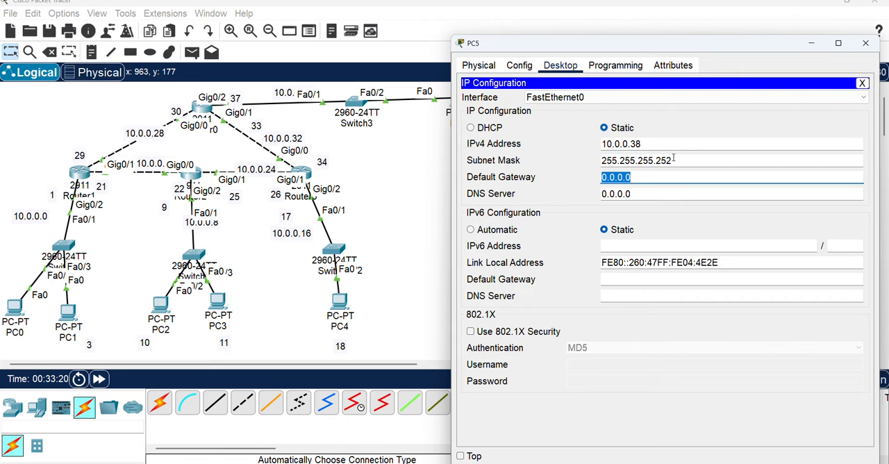
type("10.0")
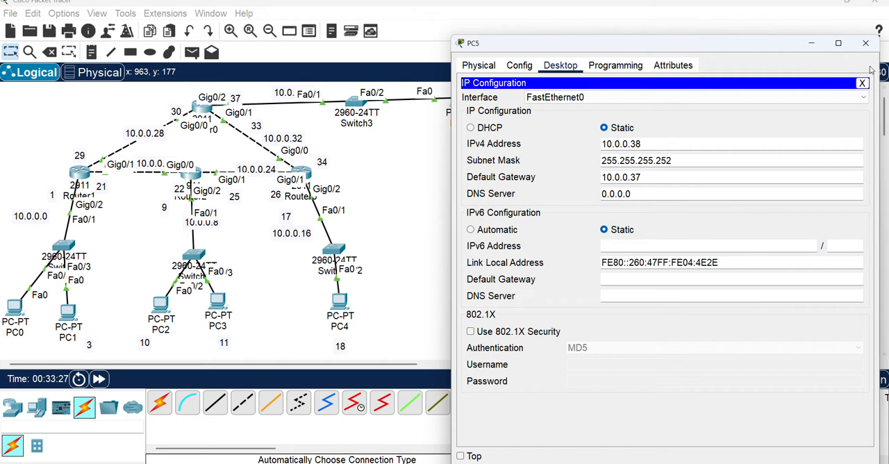
left_click(866, 43)
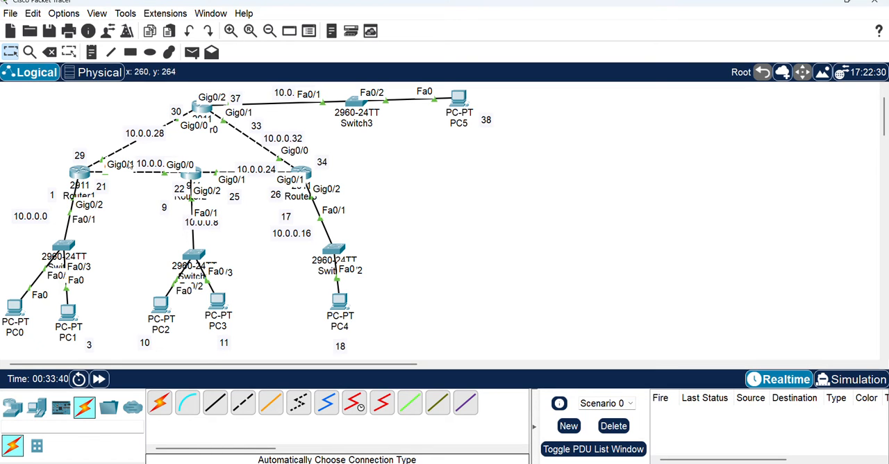
Open Router0's static route settings and move the window aside so the topology can be read beside it
left_click(200, 111)
left_click_drag(457, 48, 570, 46)
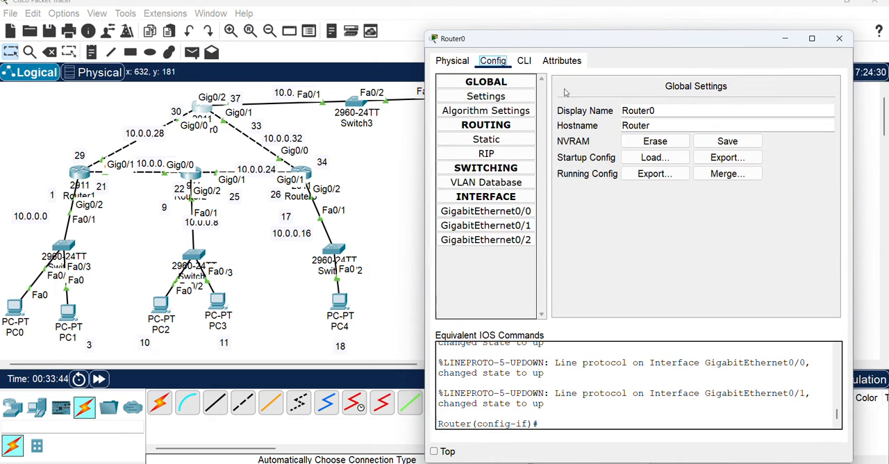
left_click(506, 141)
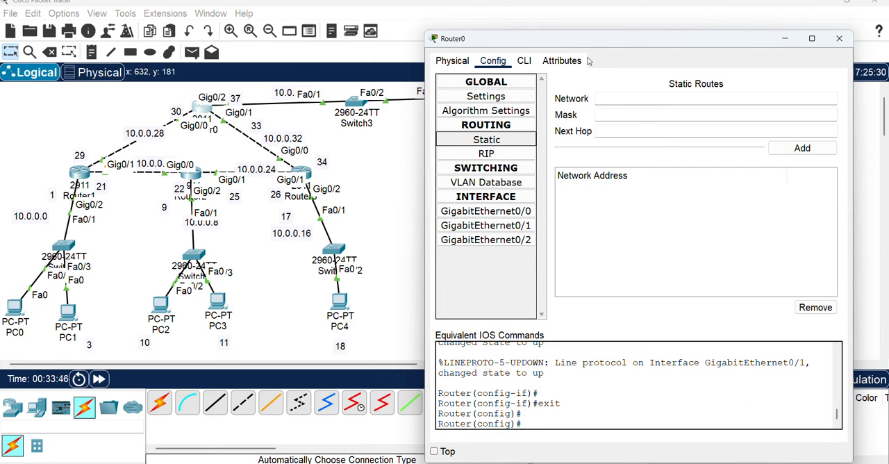
left_click_drag(589, 43, 630, 40)
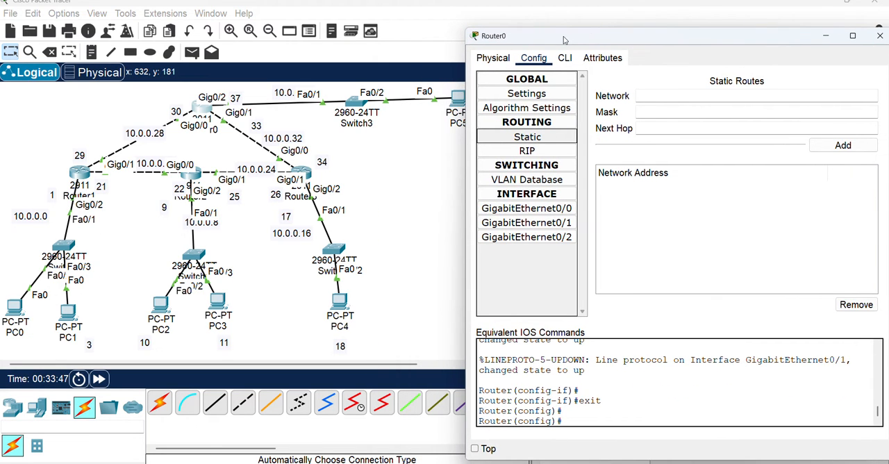
mouse_move(564, 41)
left_mouse_down()
mouse_move(593, 41)
mouse_move(573, 42)
left_mouse_up()
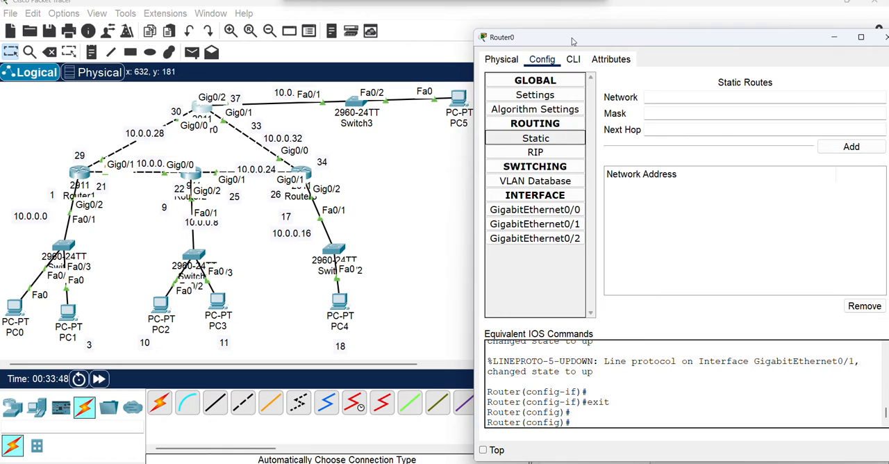
left_click(653, 97)
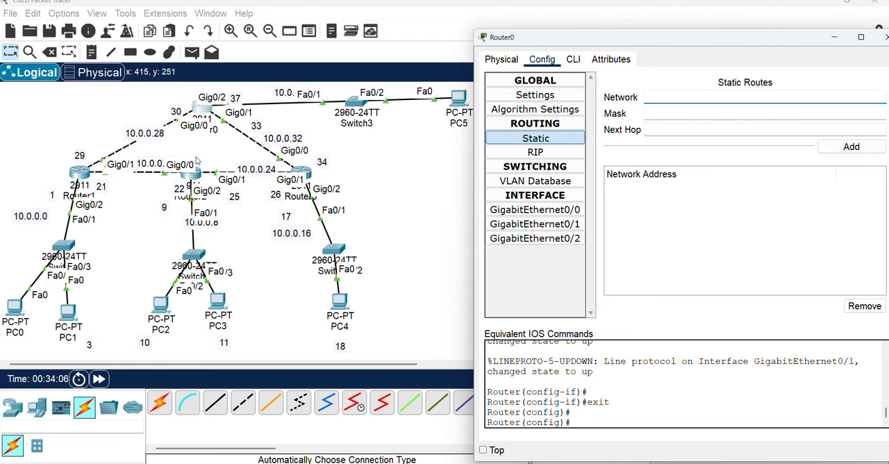
left_click(666, 98)
Move the network labels 10.0.0.8, 10.0.0.20 and 10.0.0.28 off their links so they are readable
left_click(208, 229)
left_click_drag(209, 229, 178, 235)
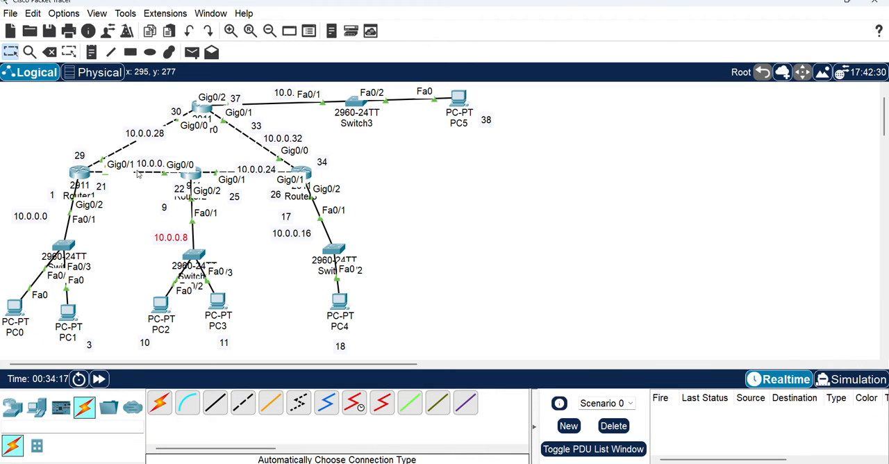
mouse_move(145, 167)
left_mouse_down()
mouse_move(139, 150)
mouse_move(137, 162)
left_mouse_up()
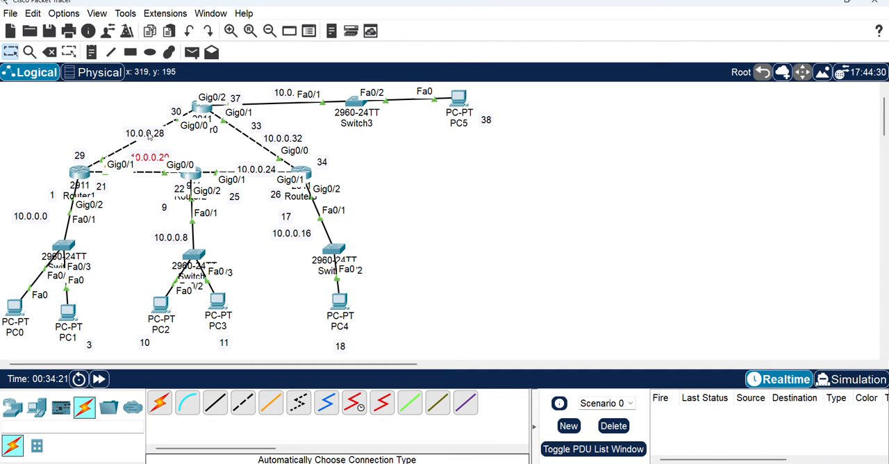
left_click_drag(149, 132, 122, 129)
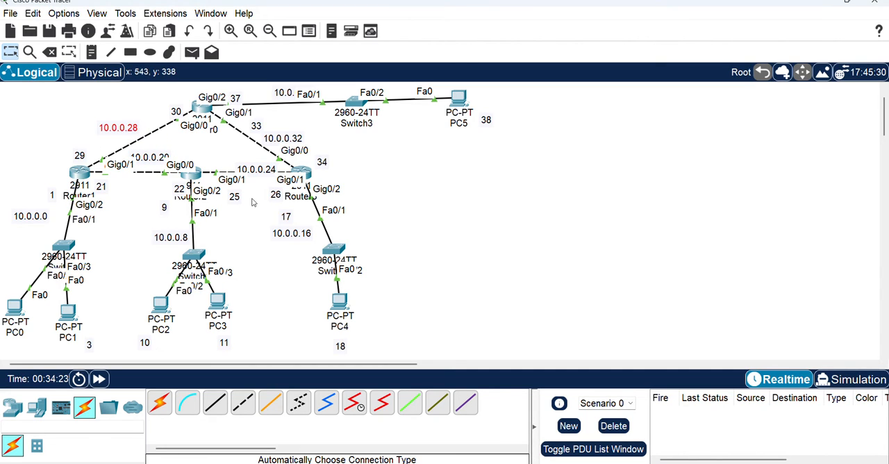
Reposition the network labels 10.0.0.16, 10.0.0.24 and 10.0.0.32 beside their links for readability
left_click_drag(294, 234, 355, 225)
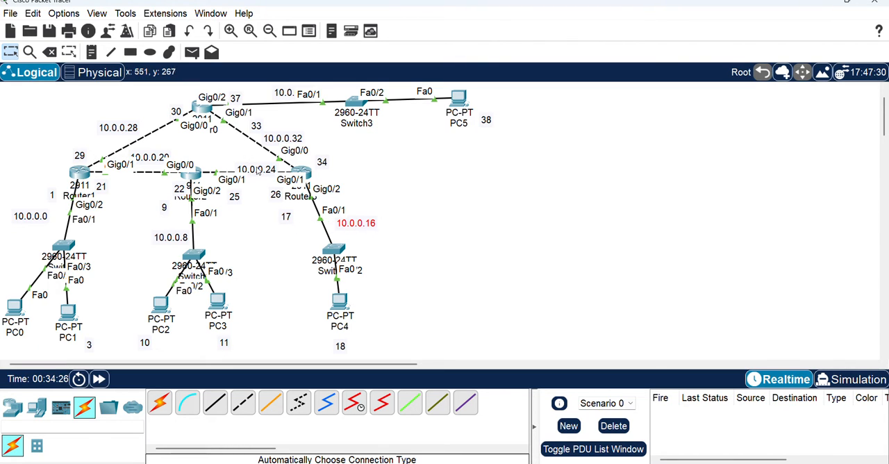
left_click_drag(259, 171, 242, 163)
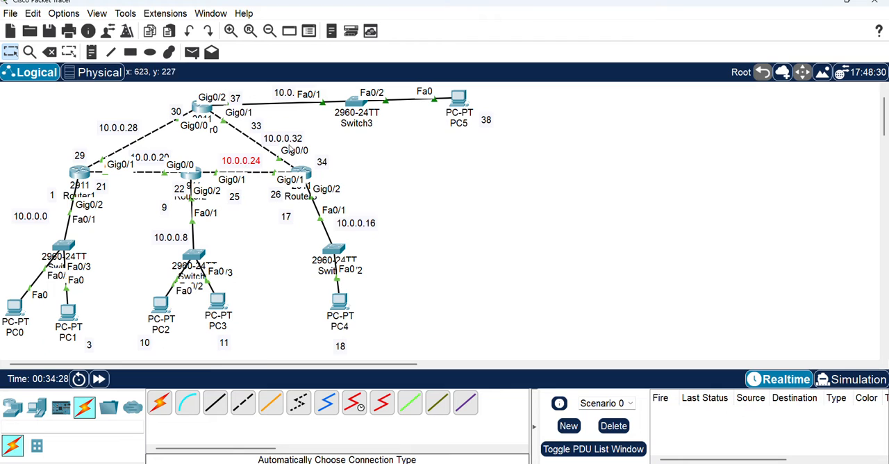
left_click_drag(288, 139, 282, 131)
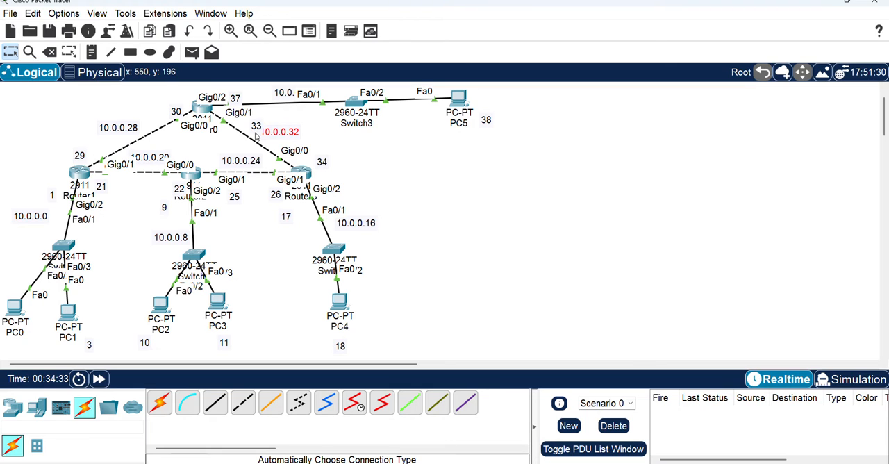
scroll(371, 132, "up", 1)
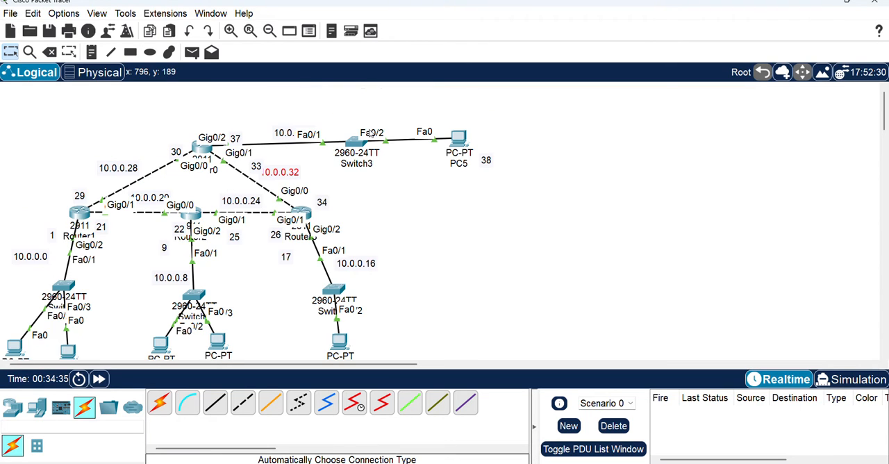
scroll(371, 132, "down", 2)
scroll(371, 132, "up", 1)
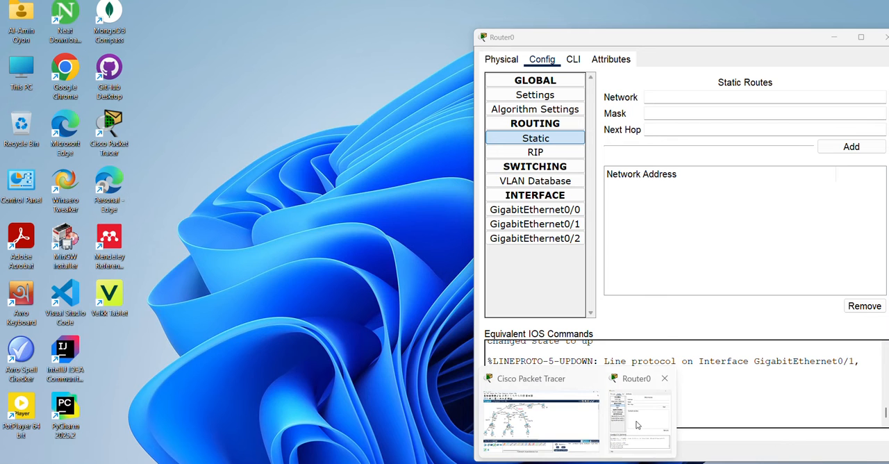
Bring back Router0's static route window and start entering the network of a new route
left_click(637, 432)
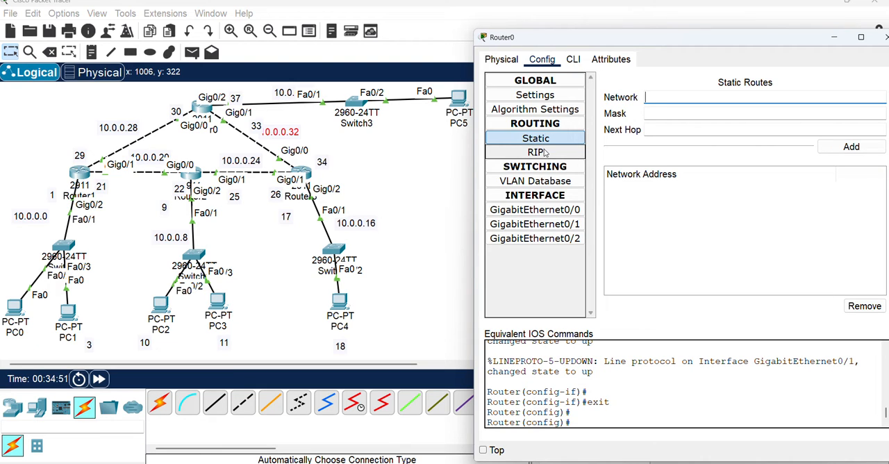
left_click(660, 97)
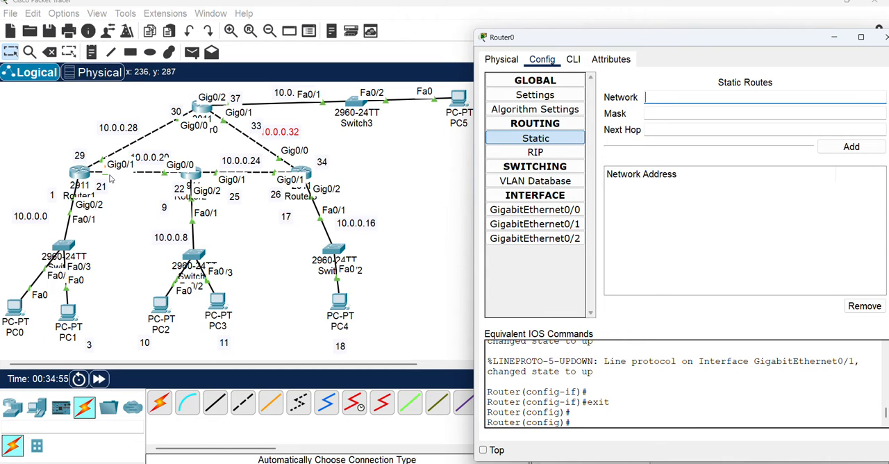
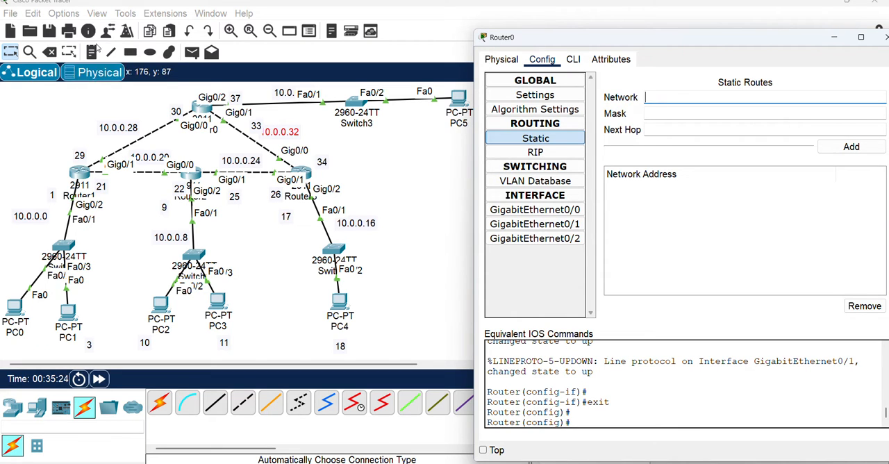
left_click(666, 97)
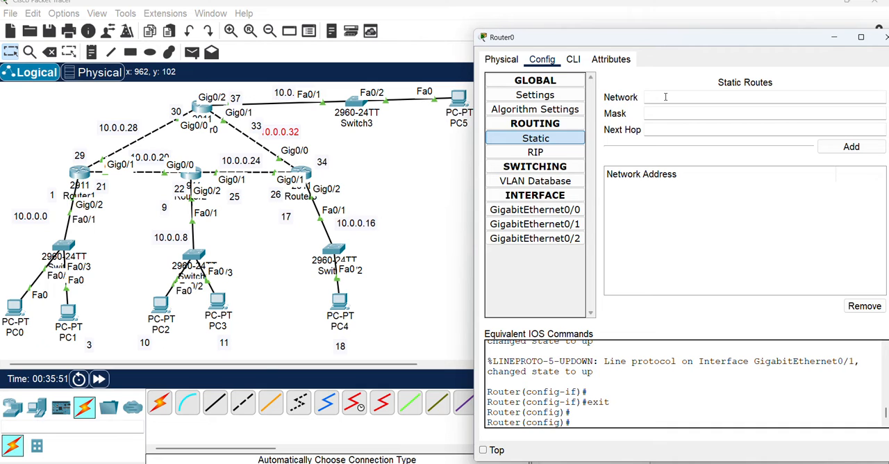
left_click(293, 135)
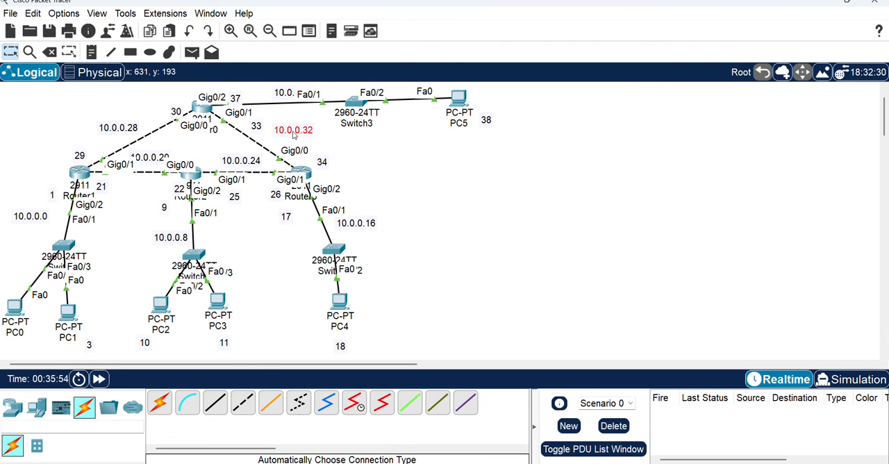
mouse_move(596, 459)
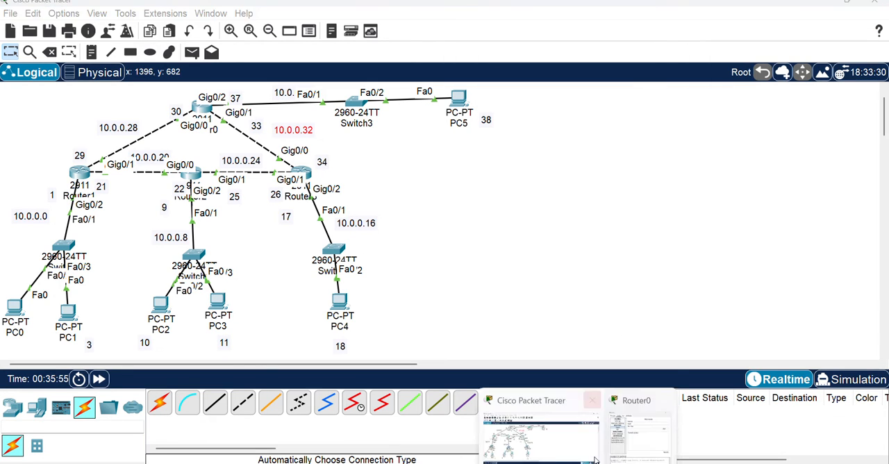
left_click(638, 434)
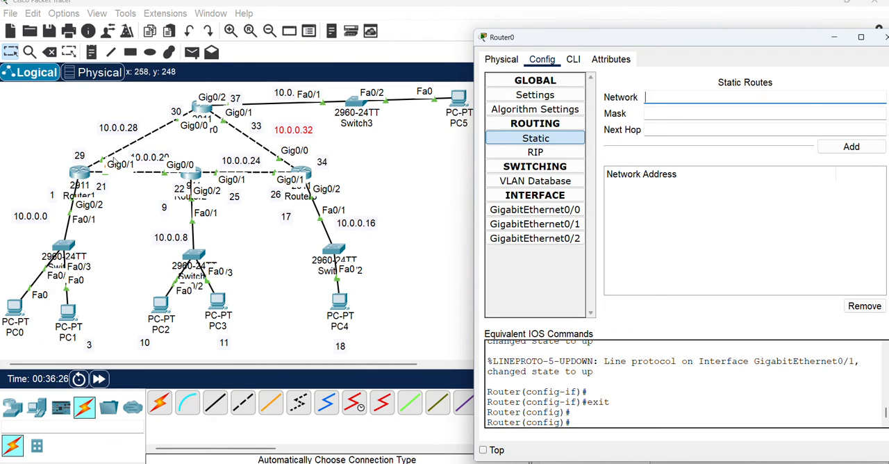
left_click(666, 95)
left_click(383, 166)
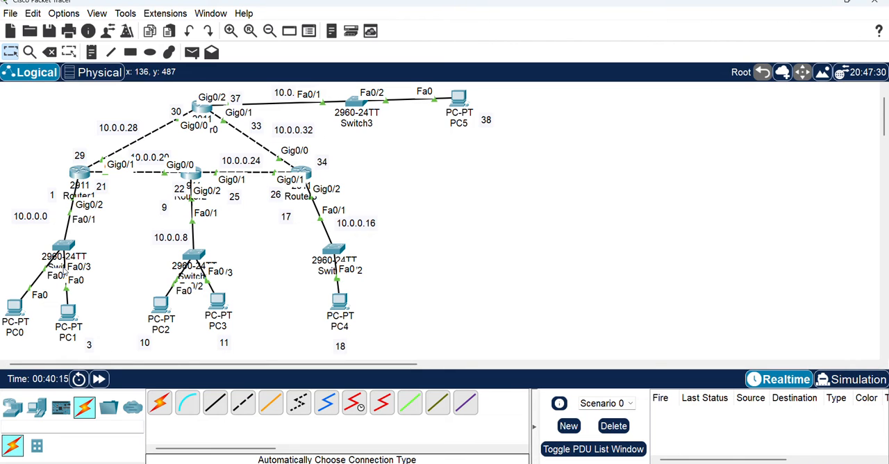
mouse_move(66, 272)
mouse_move(577, 462)
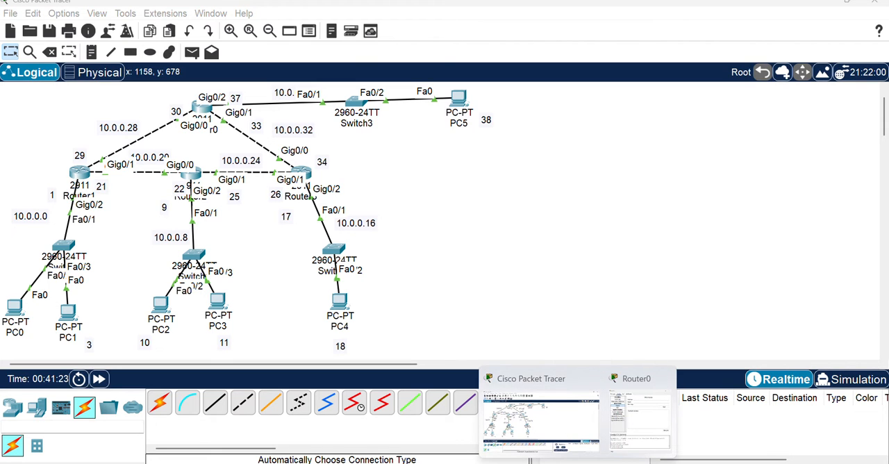
mouse_move(432, 422)
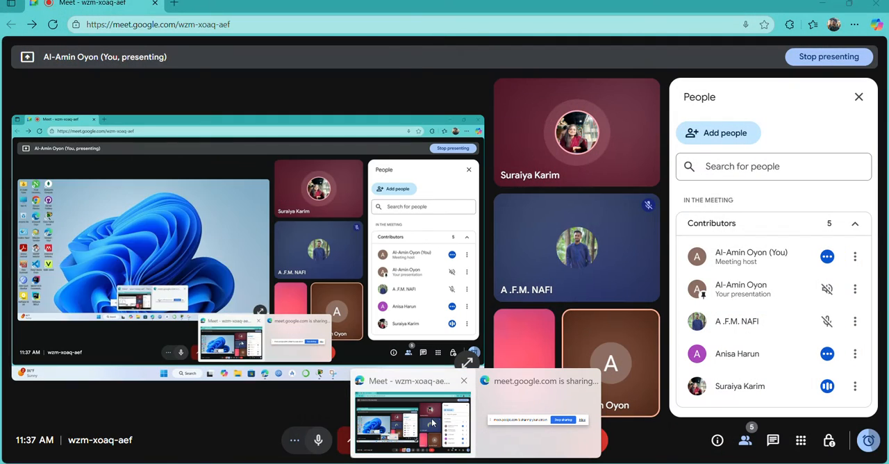
left_click(431, 420)
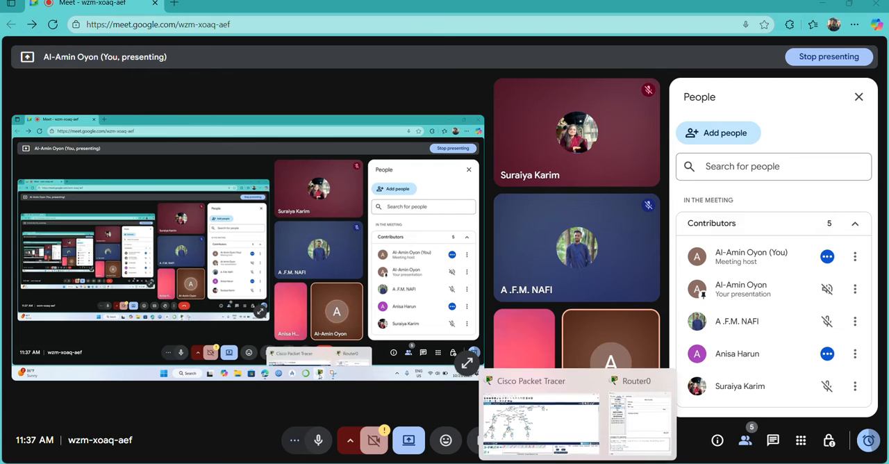
left_click(556, 425)
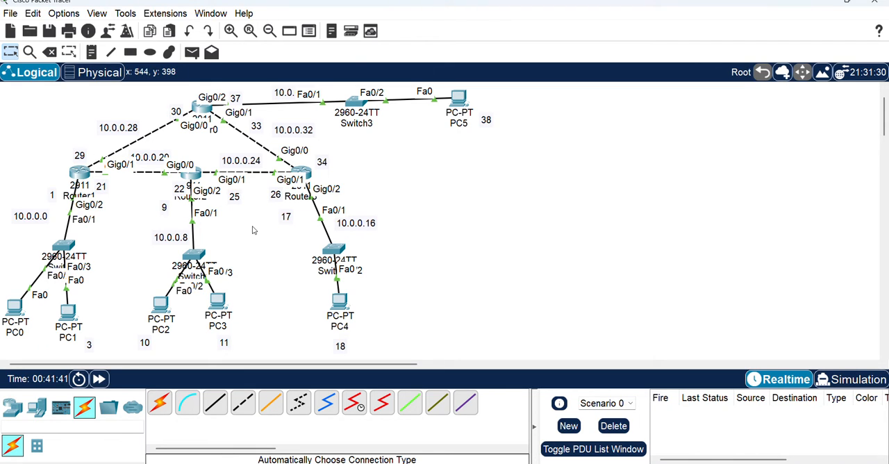
left_click(202, 110)
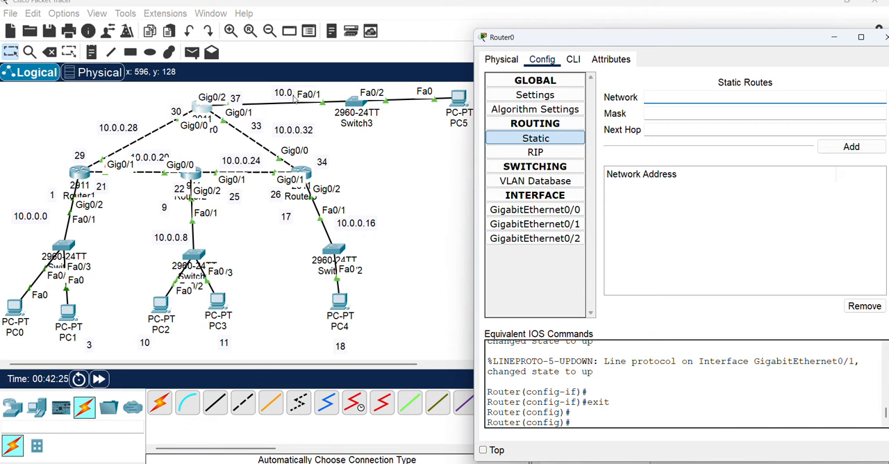
scroll(387, 158, "up", 2)
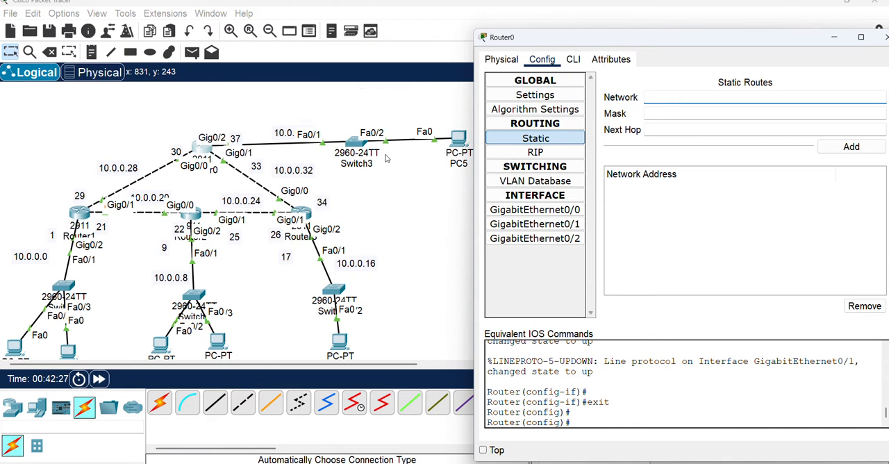
scroll(386, 158, "down", 2)
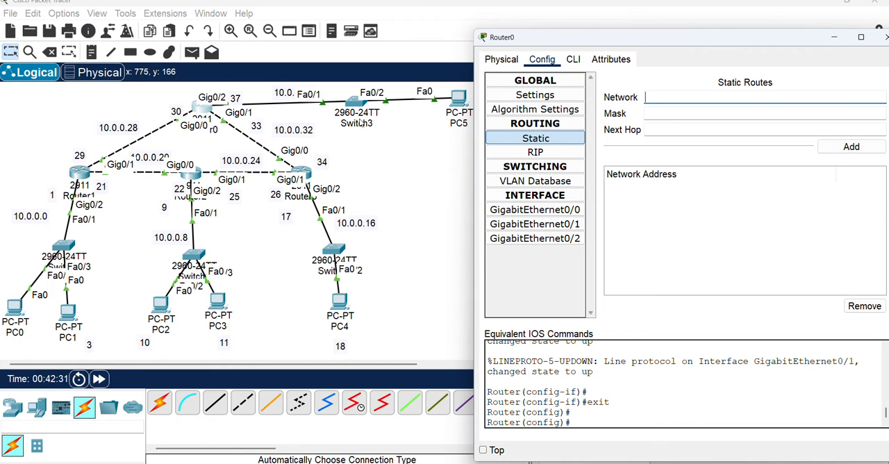
scroll(359, 123, "up", 2)
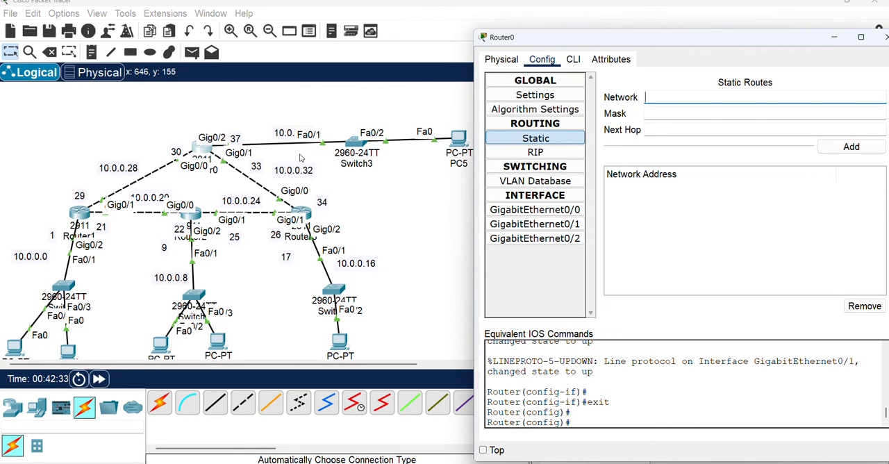
scroll(300, 158, "down", 2)
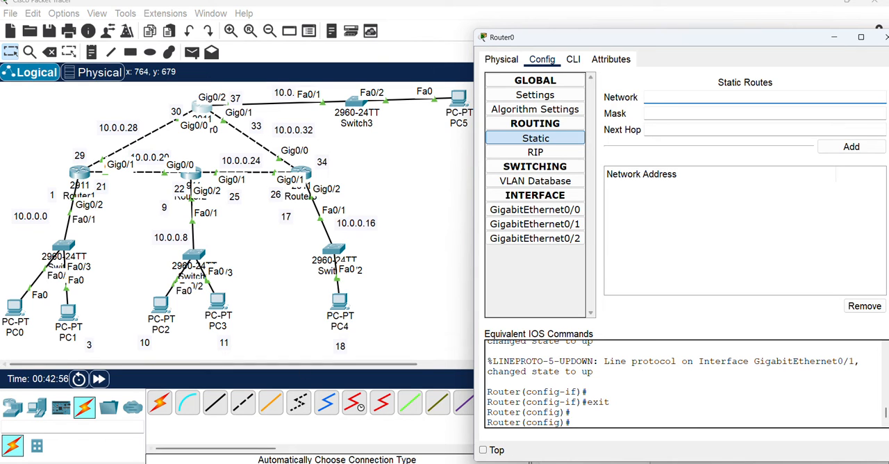
Switch to Google Meet, admit the participant waiting to join the call, and return to Cisco Packet Tracer
left_click(476, 463)
left_click(445, 420)
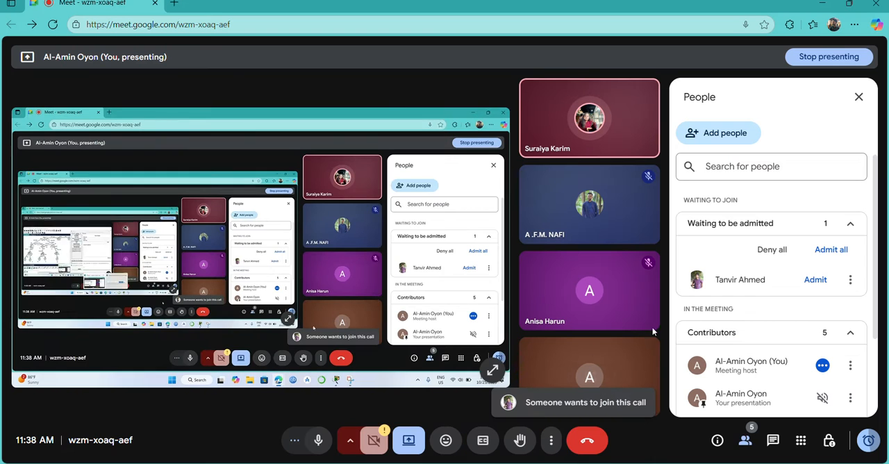
left_click(815, 280)
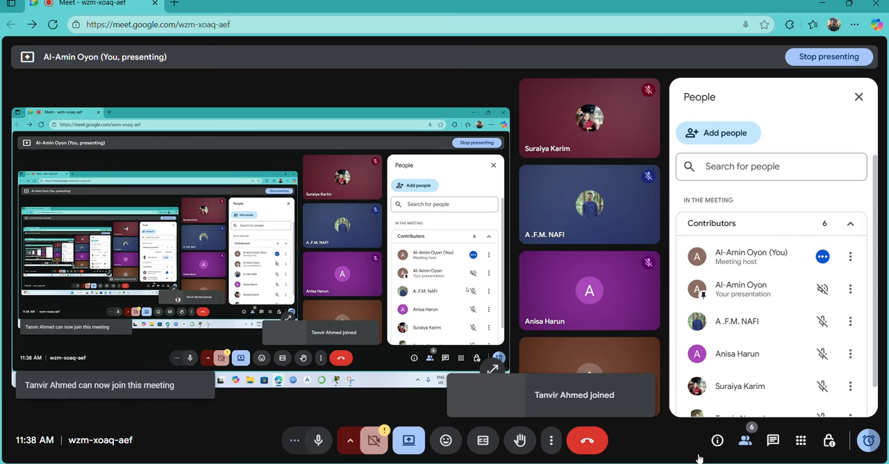
mouse_move(578, 462)
left_click(528, 413)
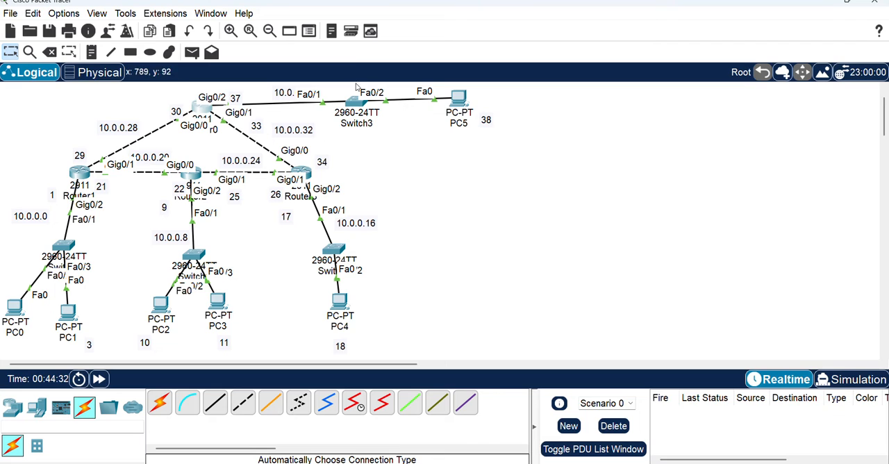
Add a static route on Router0 to network 10.0.0.0 with mask 255.255.255.248 and next hop 10.0.0.29
left_click(202, 109)
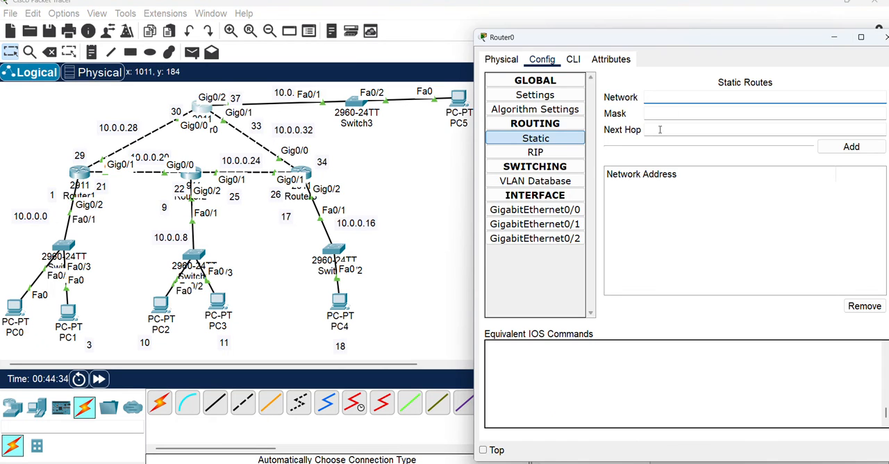
left_click(546, 141)
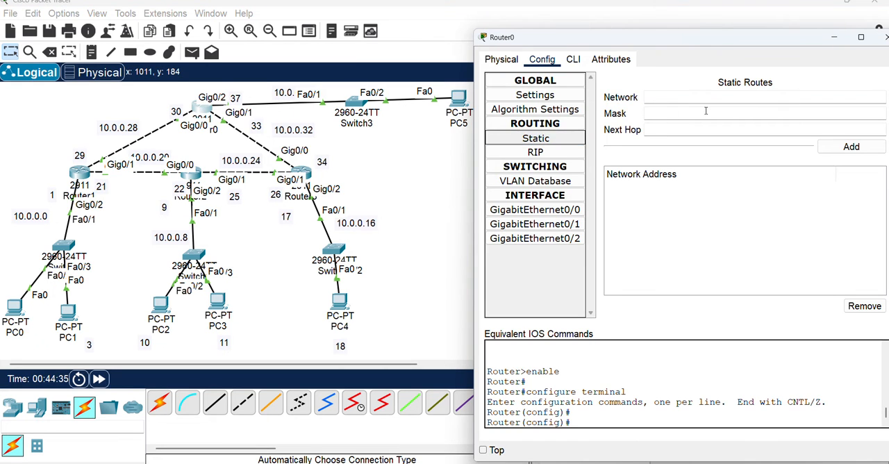
left_click(651, 99)
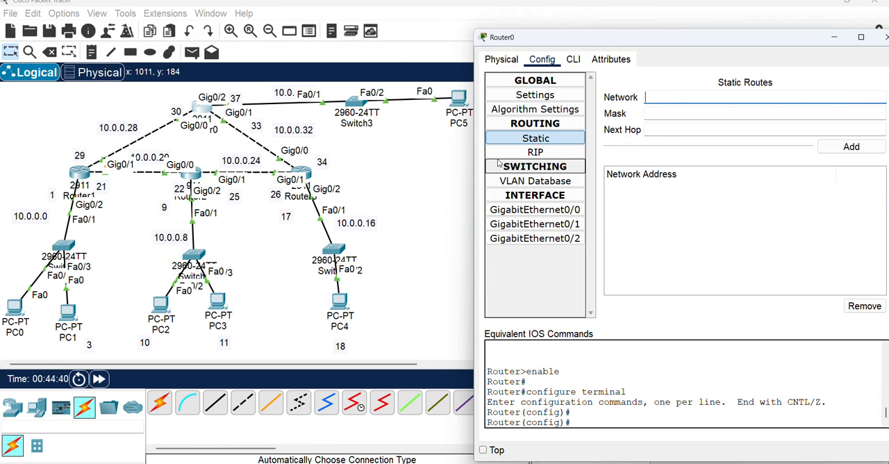
type("10.0.0.0")
key("Tab")
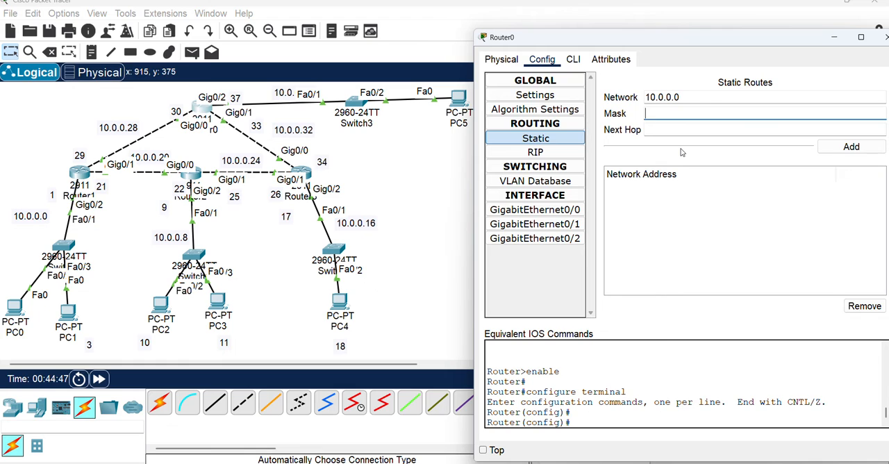
type("255.")
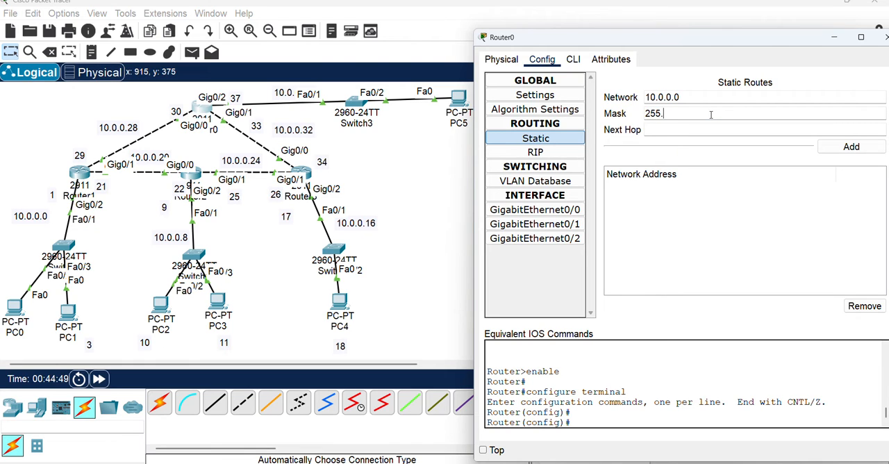
type("255.255.248")
key("Tab")
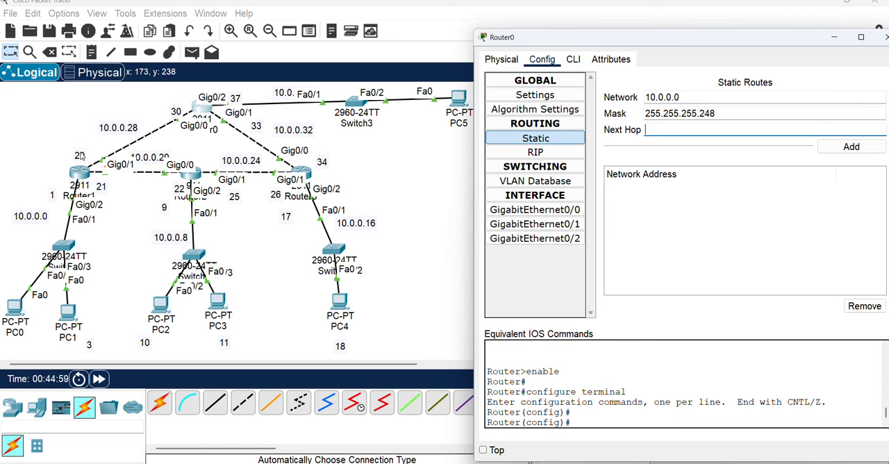
left_click(670, 130)
type("10.0.")
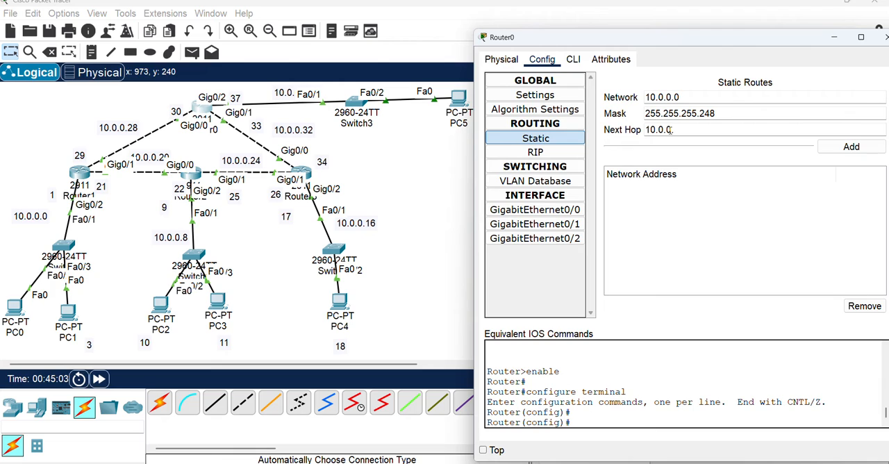
type("0.29")
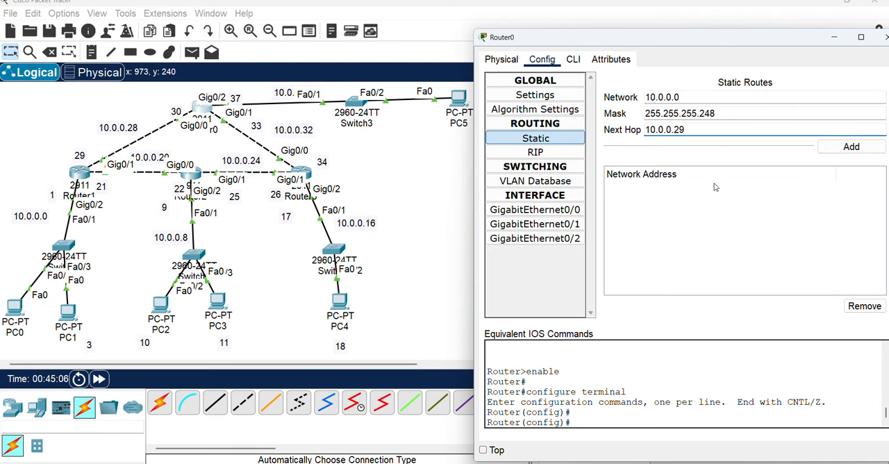
left_click(848, 149)
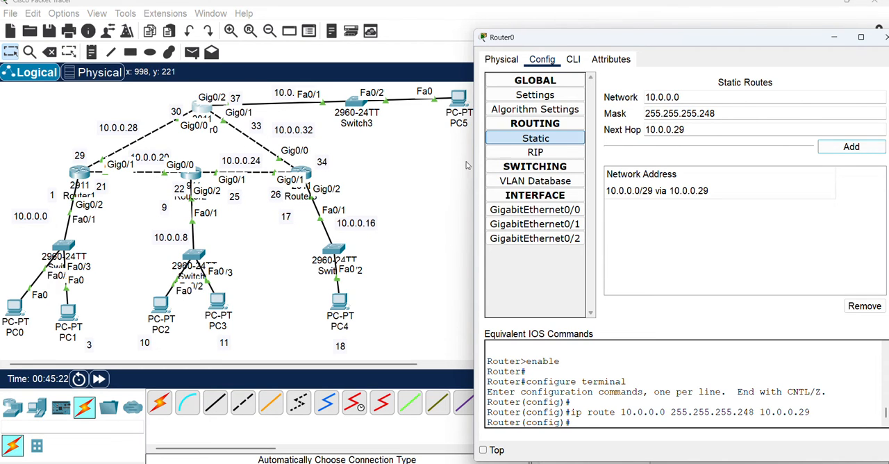
Add a static route on Router0 to network 10.0.0.8, keeping mask 255.255.255.248 and next hop 10.0.0.29
double_click(677, 97)
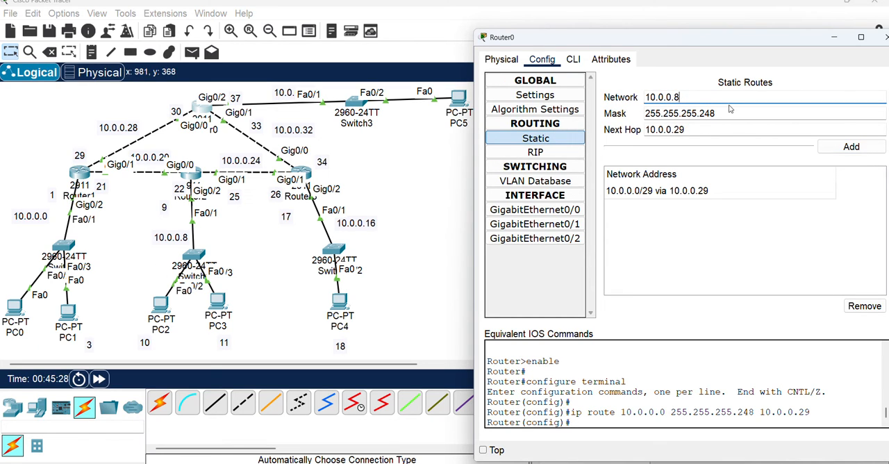
left_click(718, 114)
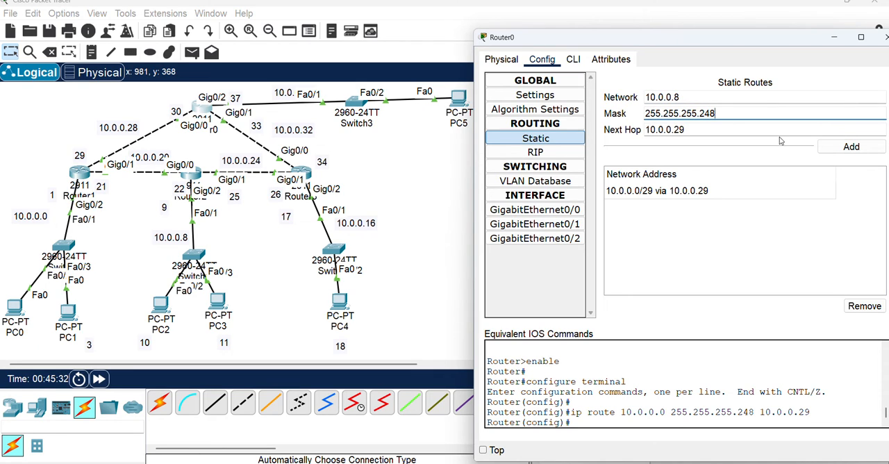
left_click(851, 148)
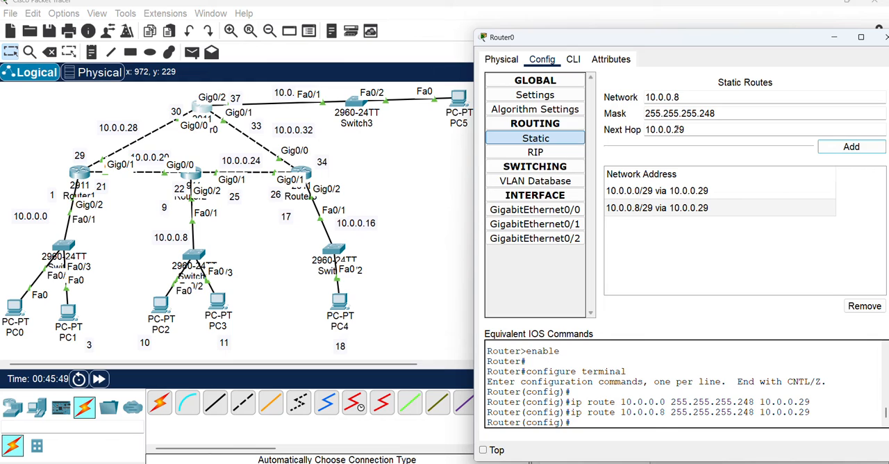
Add a static route on Router0 to network 10.0.0.16 with mask 255.255.255.252 and next hop 10.0.0.34
double_click(677, 130)
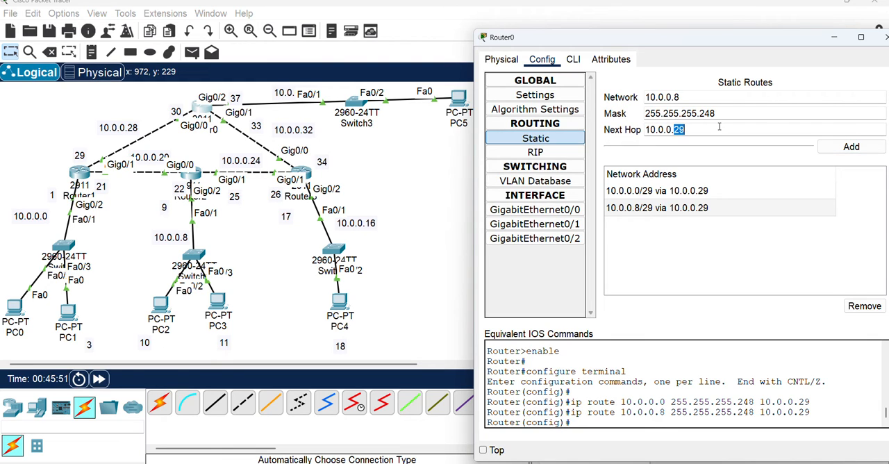
type("34")
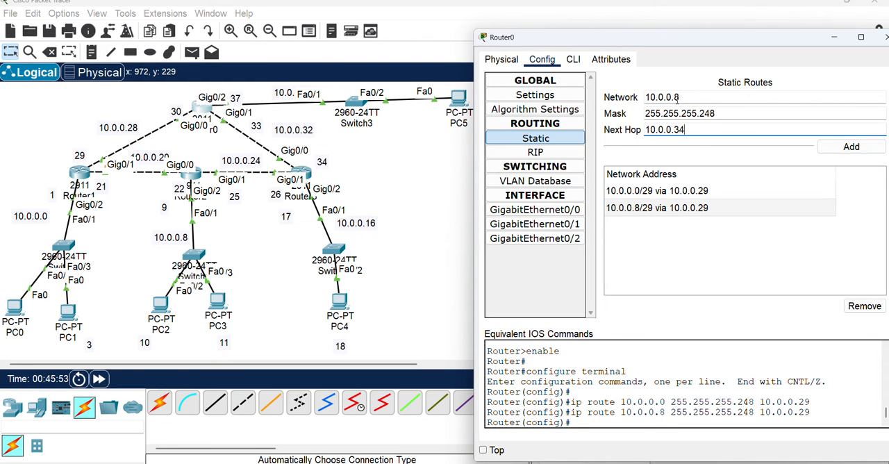
double_click(676, 97)
type("16")
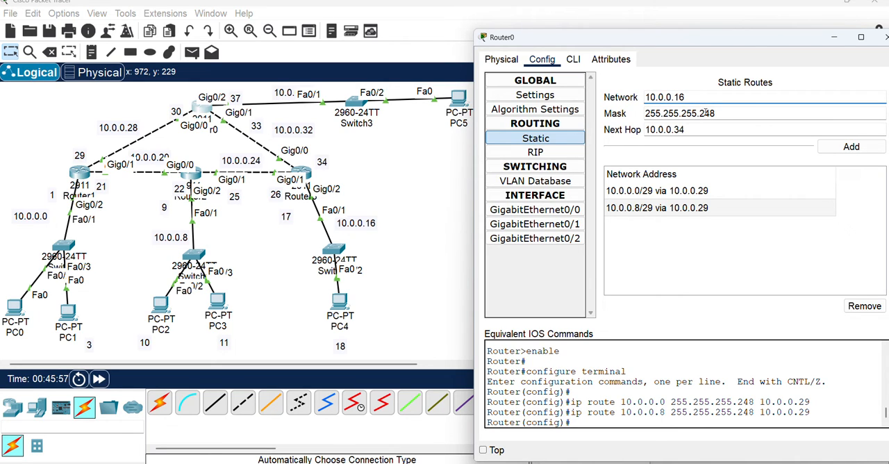
double_click(706, 113)
type("252")
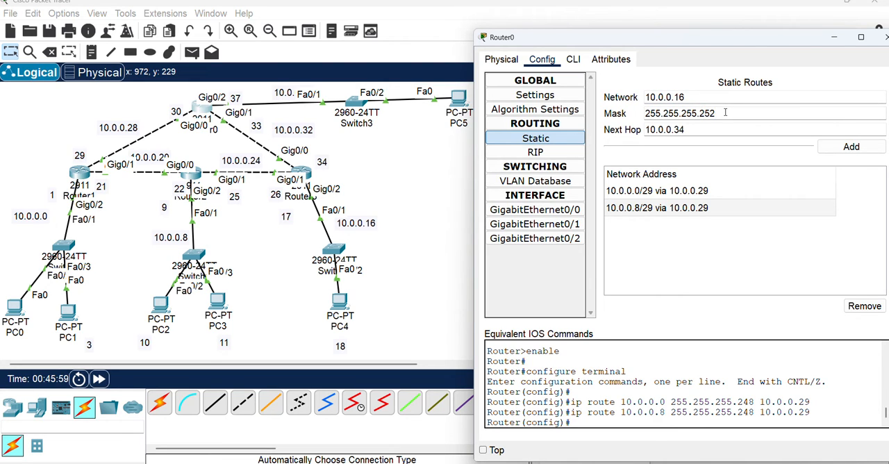
left_click(852, 148)
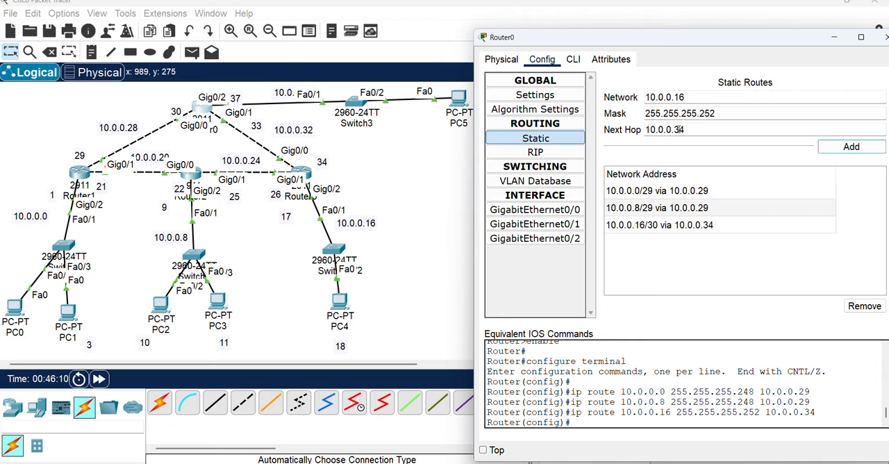
Add a static route on Router0 to network 10.0.0.20 with mask 255.255.255.252 and next hop 10.0.0.29
left_click_drag(674, 129, 705, 127)
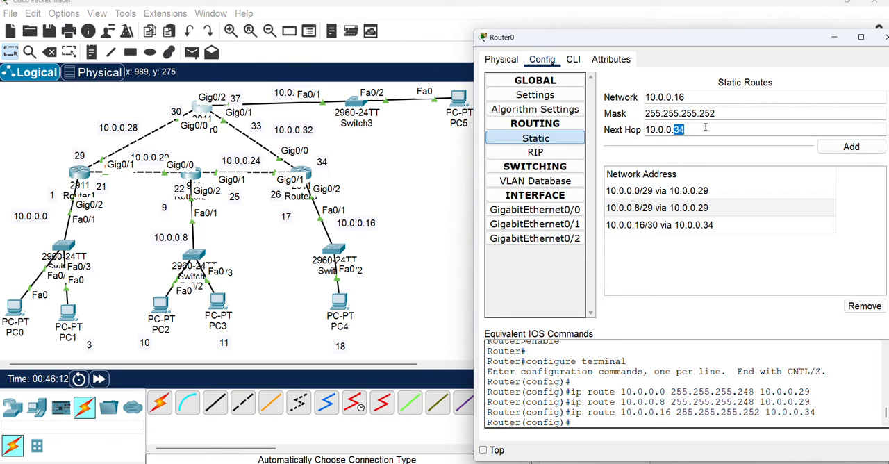
type("29")
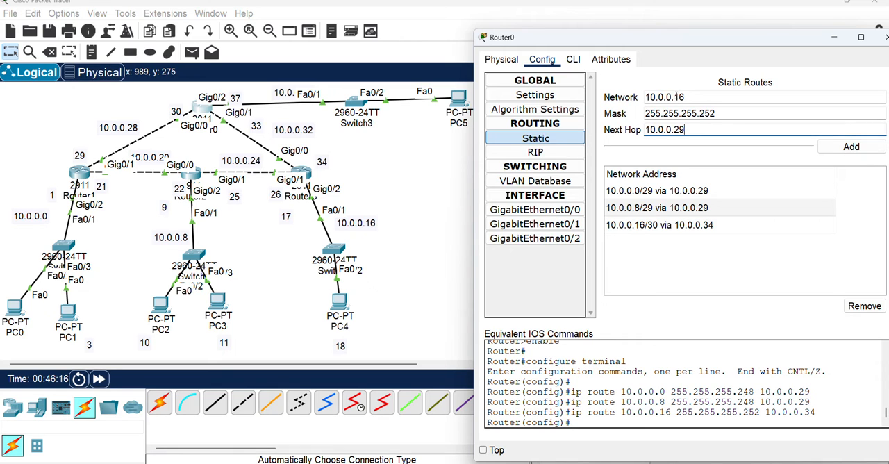
left_click_drag(675, 96, 704, 95)
type("20")
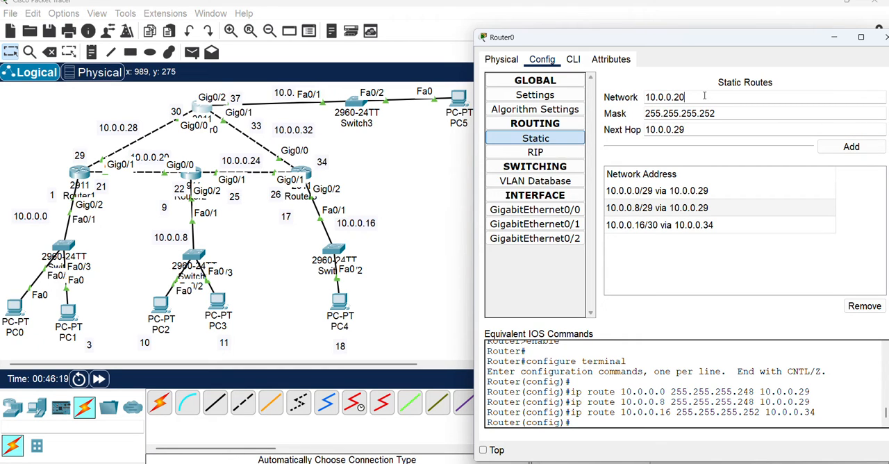
left_click(860, 148)
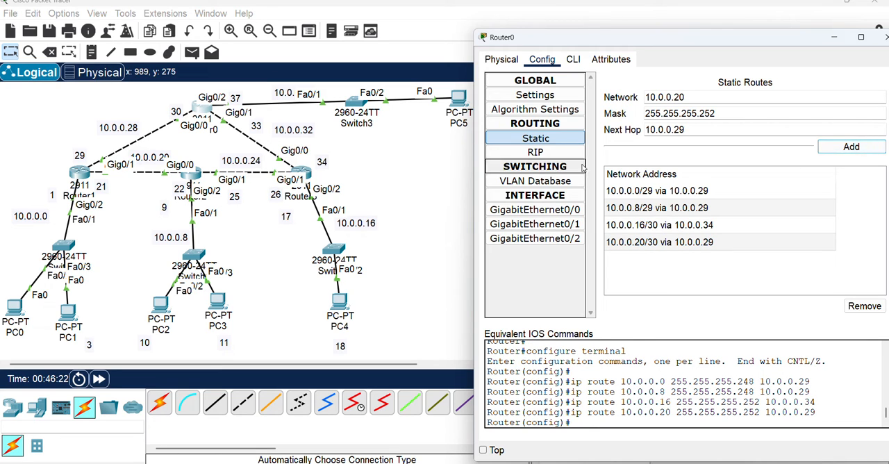
Add a static route on Router0 to network 10.0.0.24, keeping mask 255.255.255.252, with next hop 10.0.0.34
key("BackSpace")
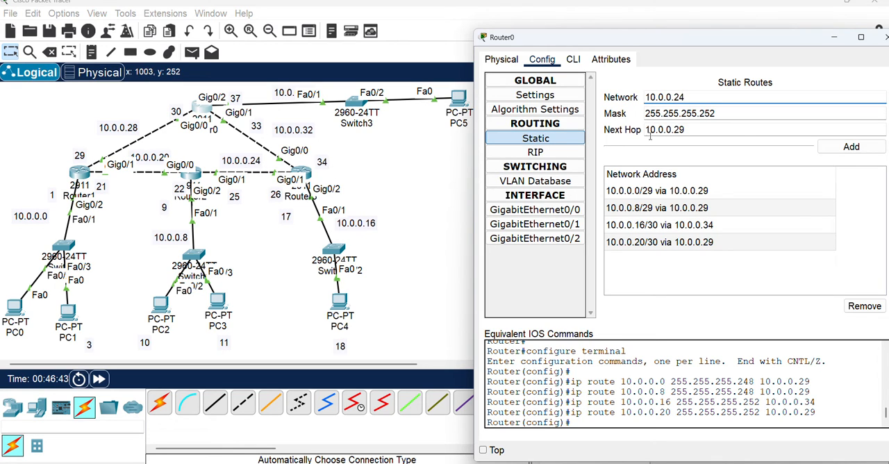
left_click(675, 129)
key("BackSpace")
key("BackSpace")
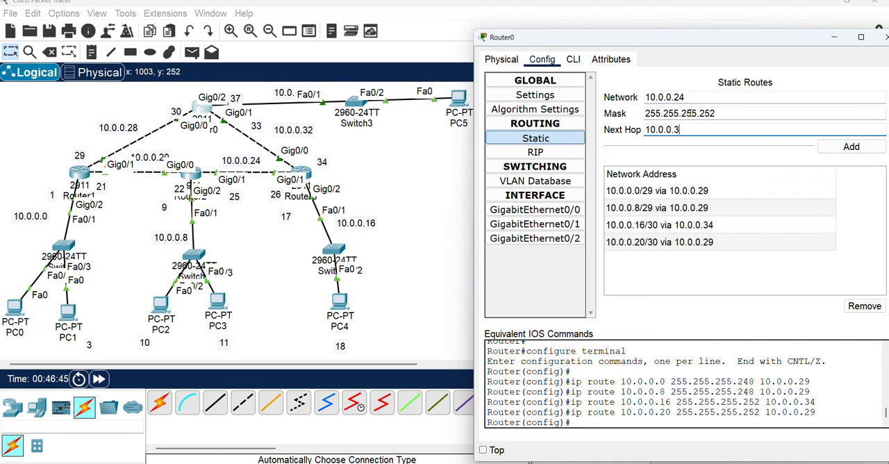
type("34")
left_click(847, 147)
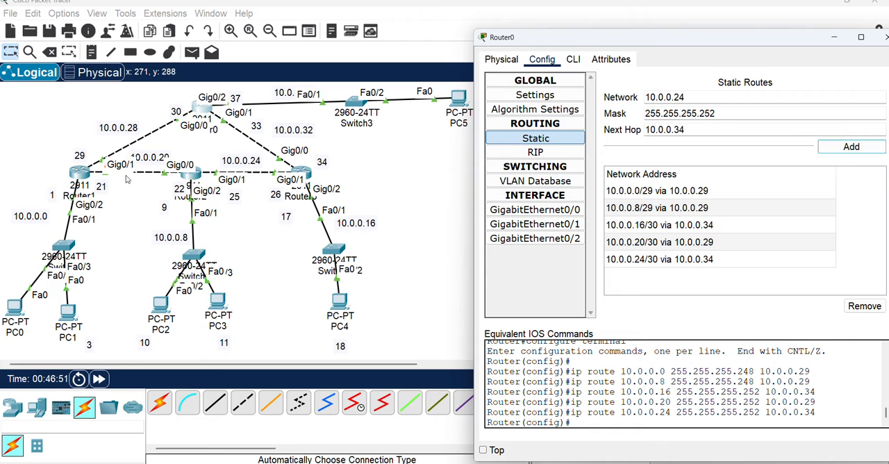
Open Router1's static routing configuration and enter network 10.0.0.8 with mask 255.255.255.248 for a new route
left_click(81, 174)
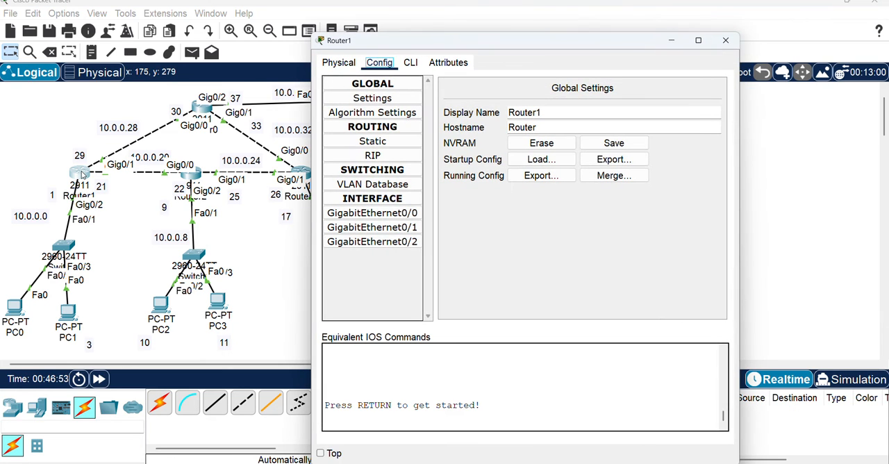
left_click(392, 146)
left_click(536, 99)
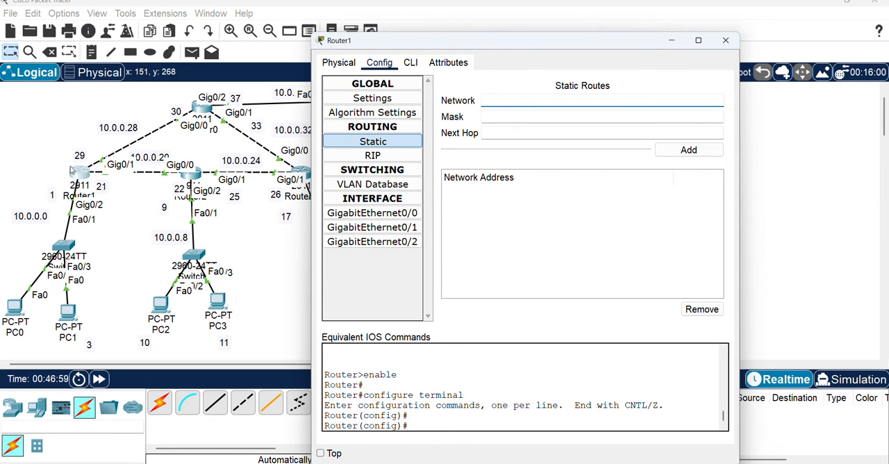
left_click_drag(504, 41, 608, 42)
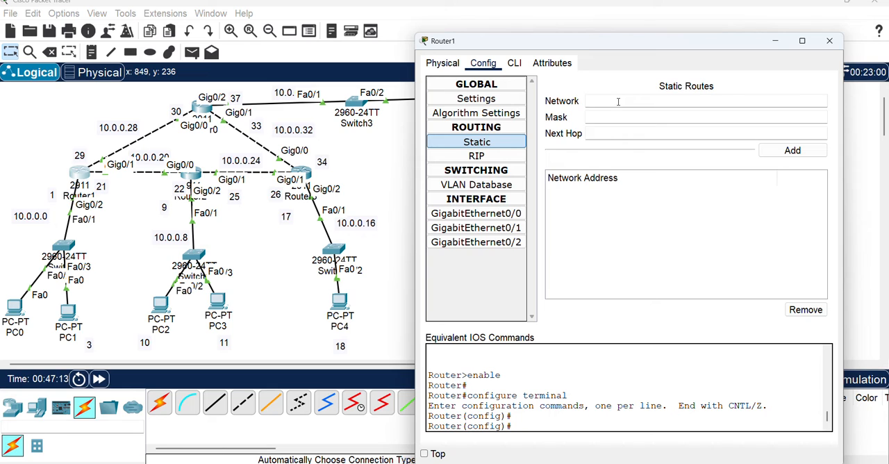
type("10.0.0.8")
left_click(612, 116)
type("255.255.255.248")
left_click(654, 133)
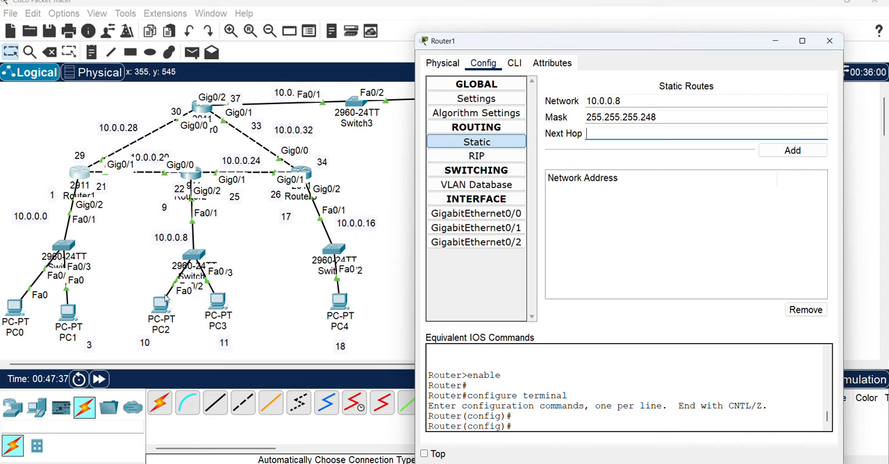
Set the next hop of Router1's route to 10.0.0.8 to 10.0.0.22 and add the route
left_click(182, 196)
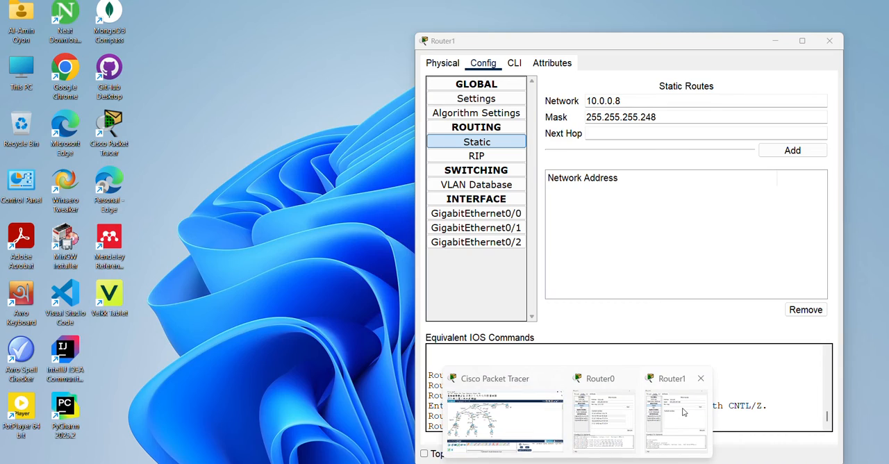
left_click(634, 421)
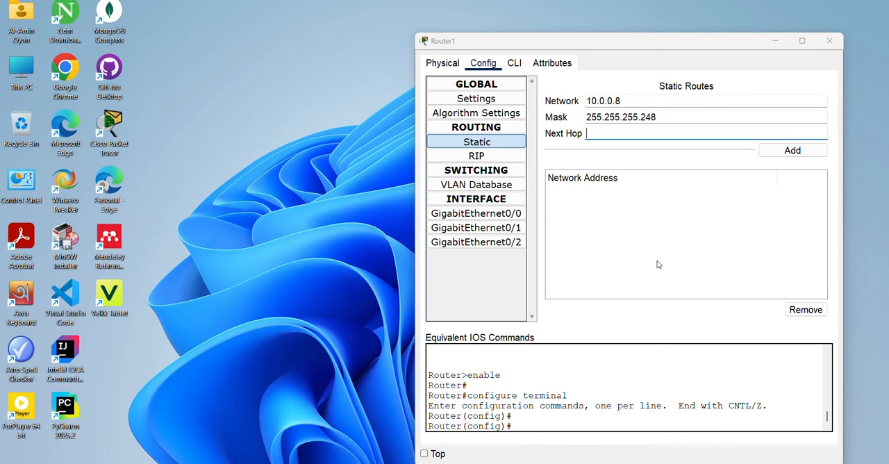
left_click(603, 133)
type("10.0.0.")
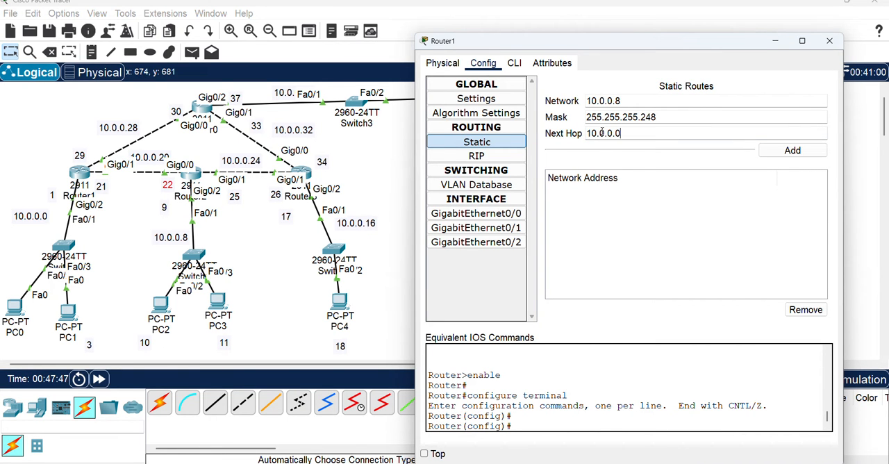
type("22")
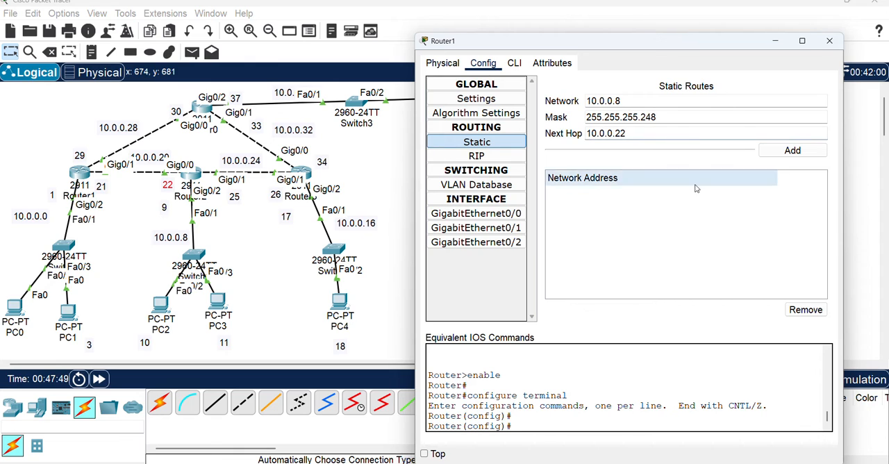
left_click(787, 155)
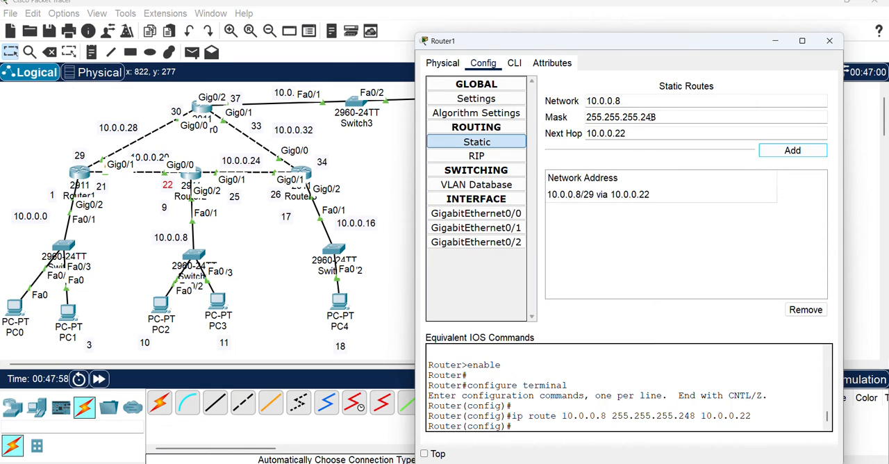
Add a static route on Router1 to network 10.0.0.24 with mask 255.255.255.252, keeping next hop 10.0.0.22
left_click(616, 101)
key("BackSpace")
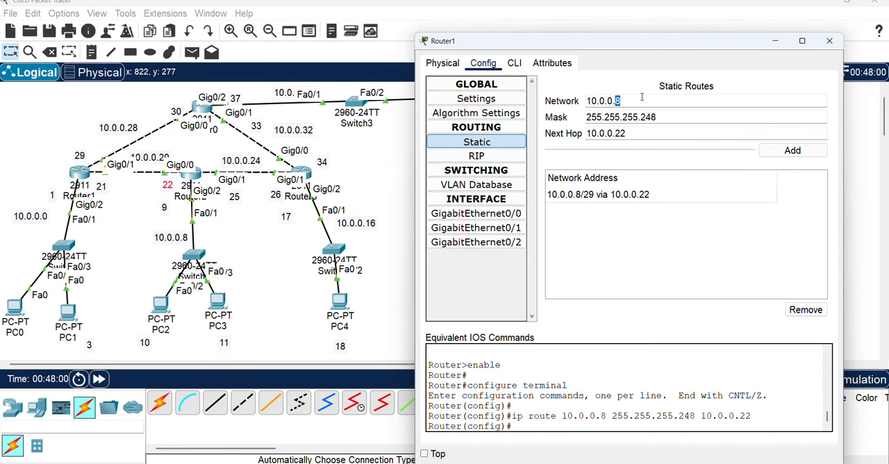
type("24")
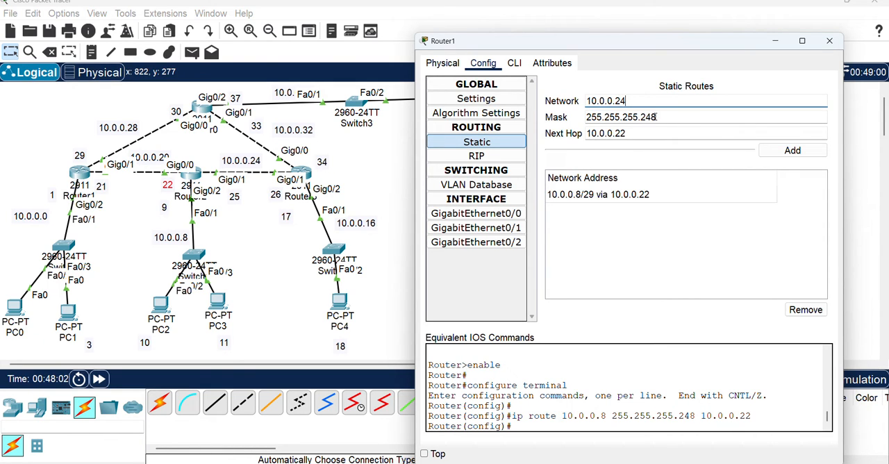
left_click_drag(646, 117, 677, 117)
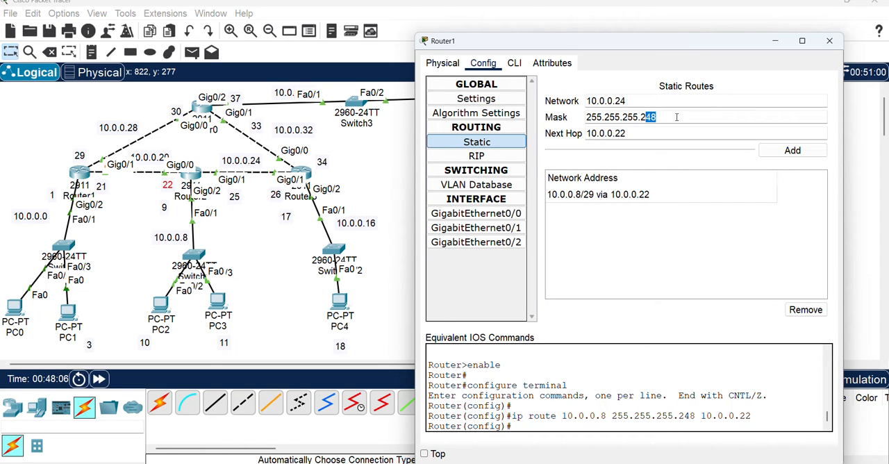
type("52")
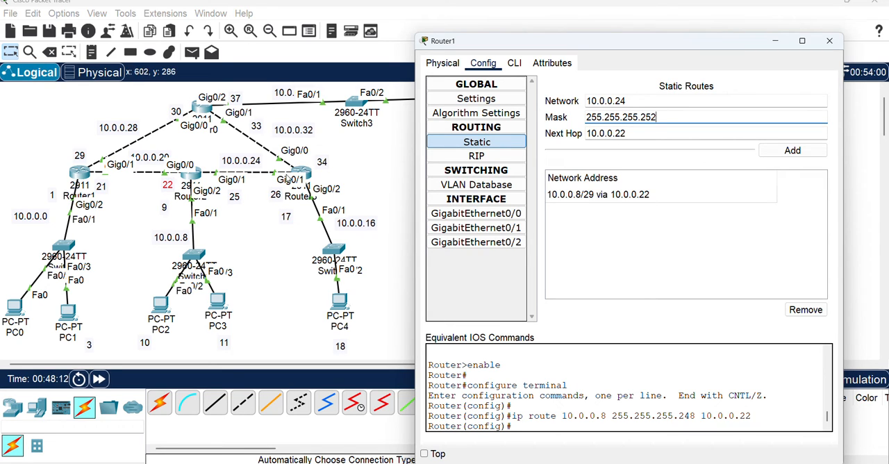
left_click(791, 151)
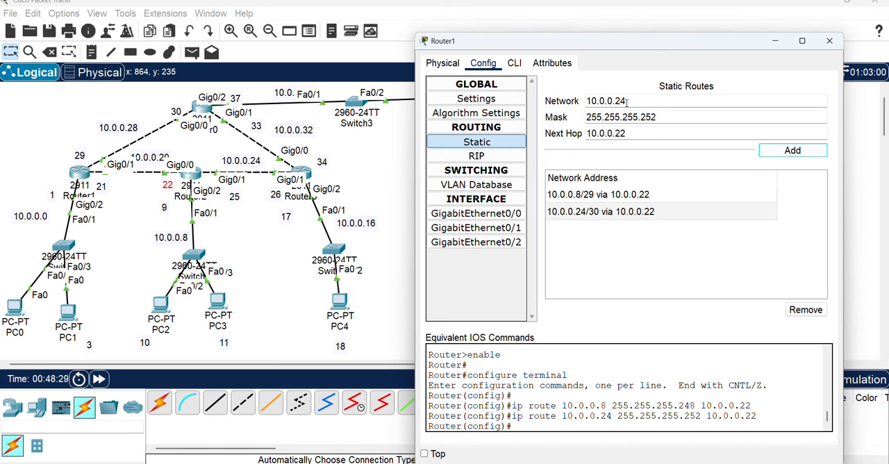
Add a static route on Router1 to network 10.0.0.16, keeping mask 255.255.255.252 and next hop 10.0.0.22
double_click(633, 101)
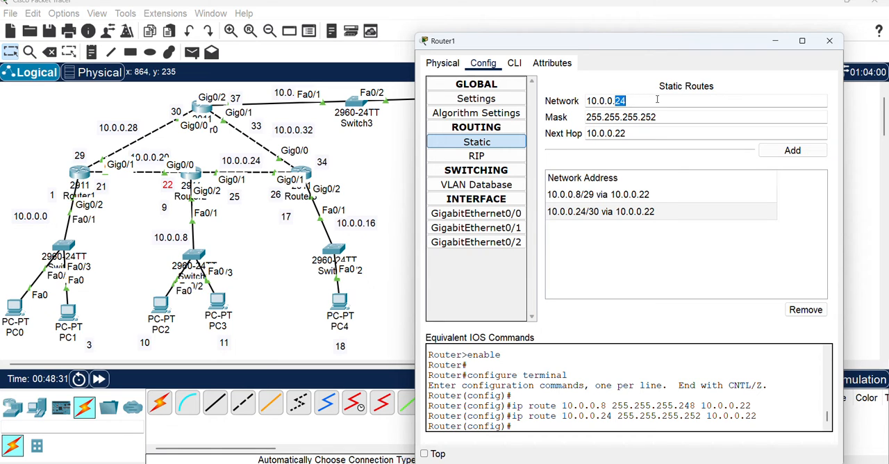
type("16")
left_click(793, 152)
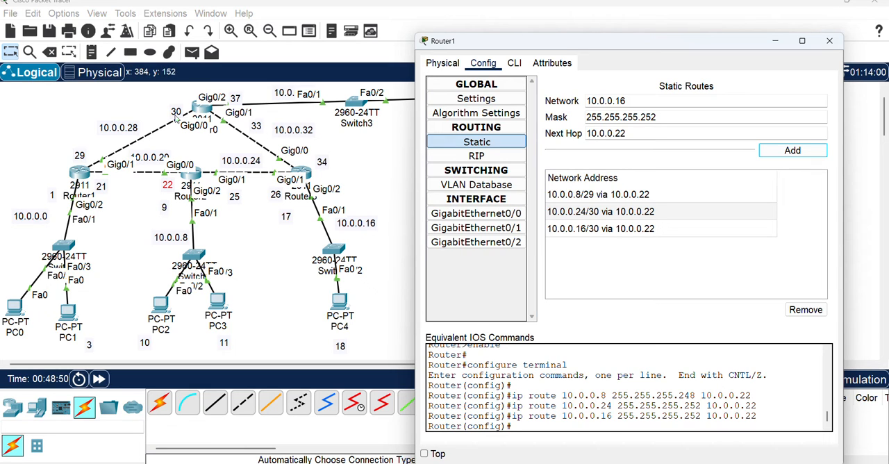
Add a static route on Router1 to network 10.0.0.32, keeping mask 255.255.255.252, with next hop 10.0.0.30
left_click_drag(616, 132, 634, 133)
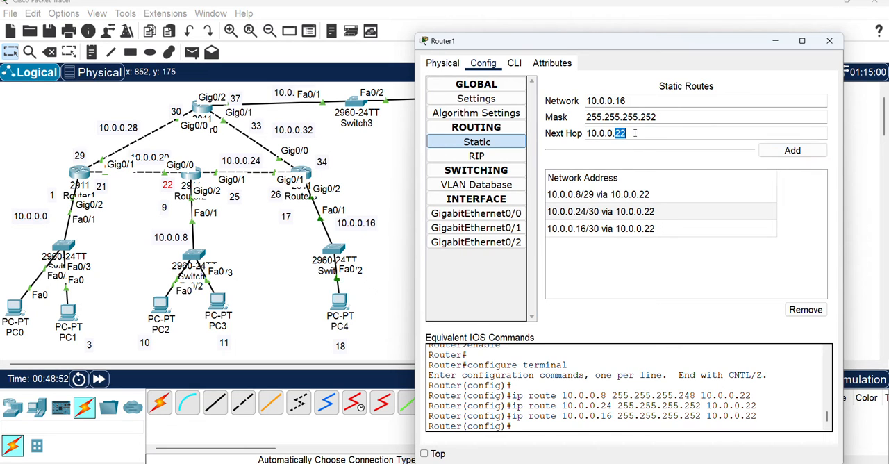
type("30")
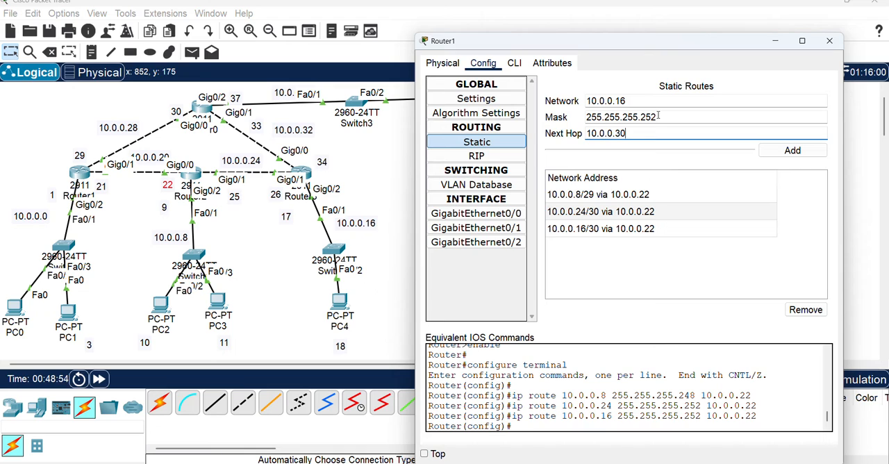
left_click_drag(616, 101, 640, 97)
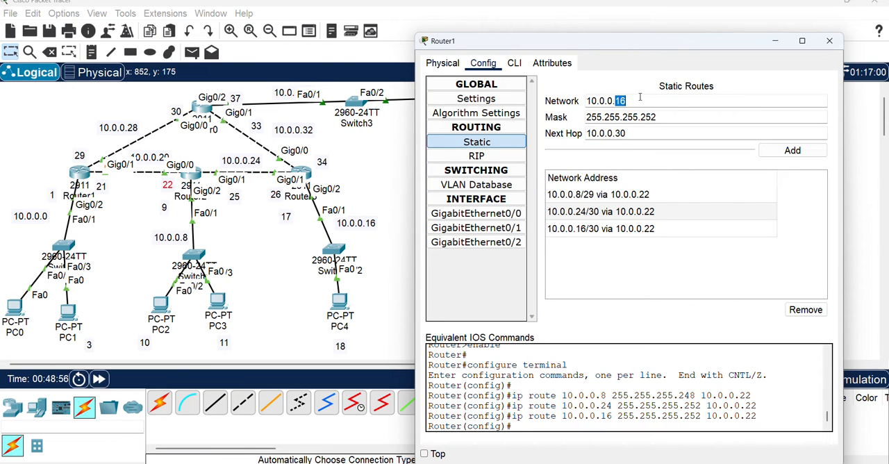
type("32")
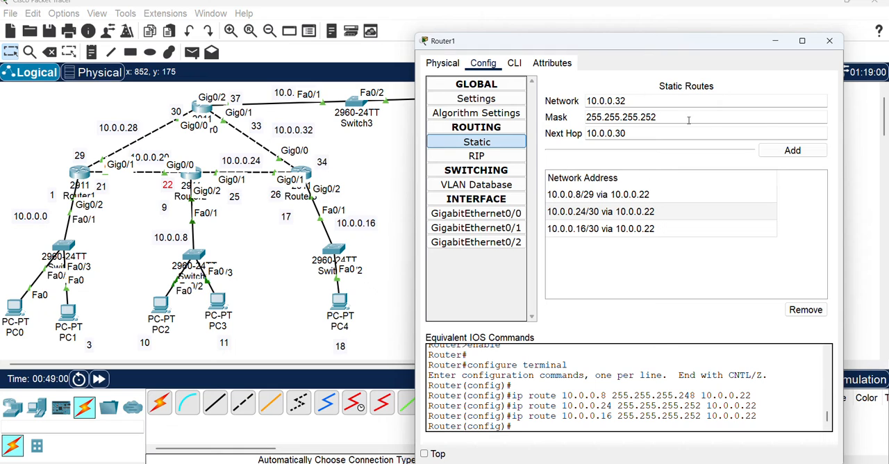
left_click(798, 151)
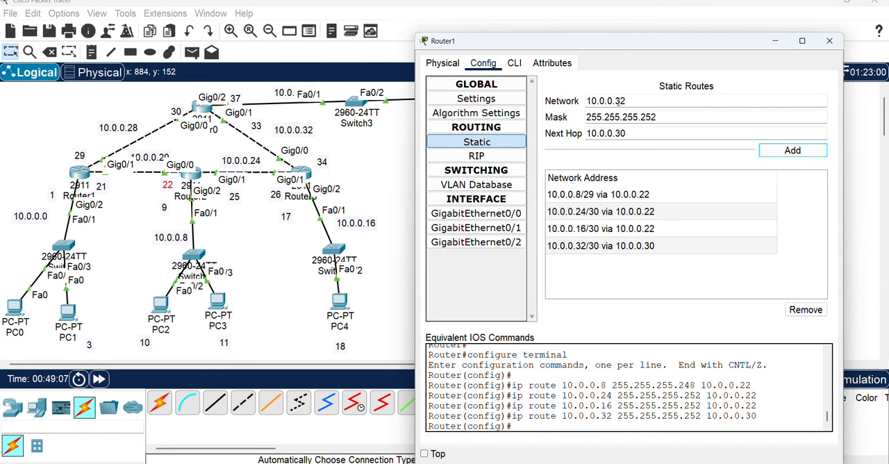
Add a static route on Router1 to network 10.0.0.36, keeping mask 255.255.255.252 and next hop 10.0.0.30
left_click_drag(617, 101, 646, 100)
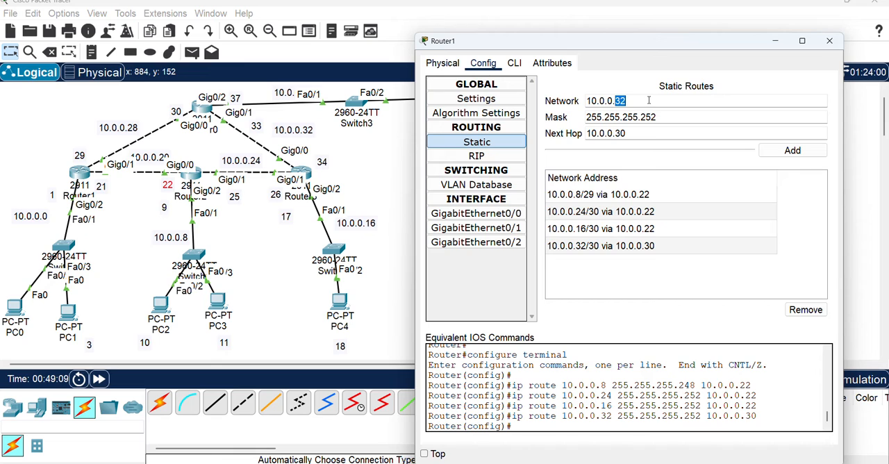
type("36")
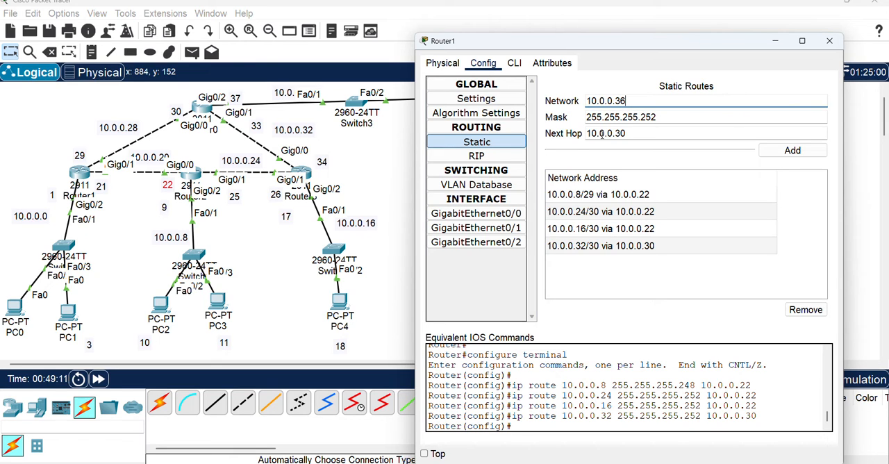
left_click(799, 150)
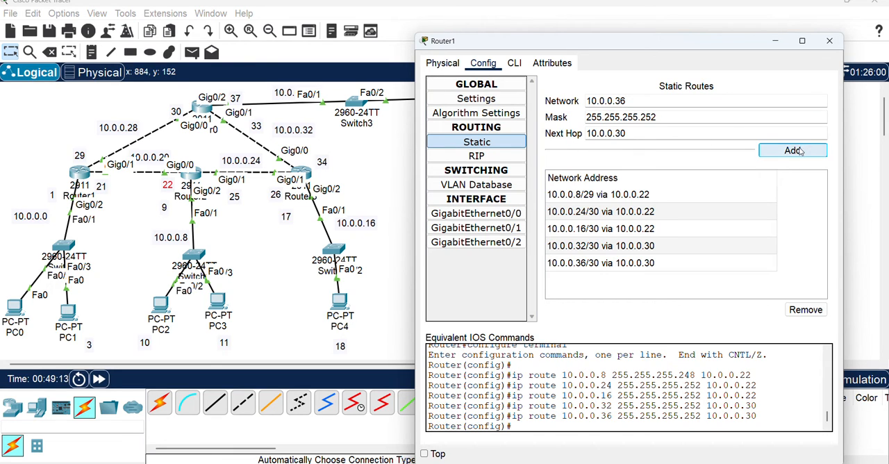
In Router2's static route settings, enter network 10.0.0.0 with mask 255.255.255.248, keeping the topology in view
left_click(194, 179)
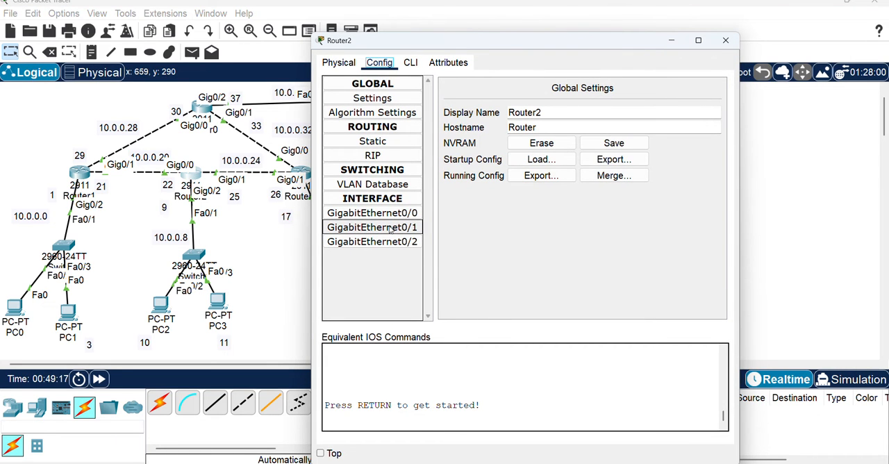
left_click(378, 141)
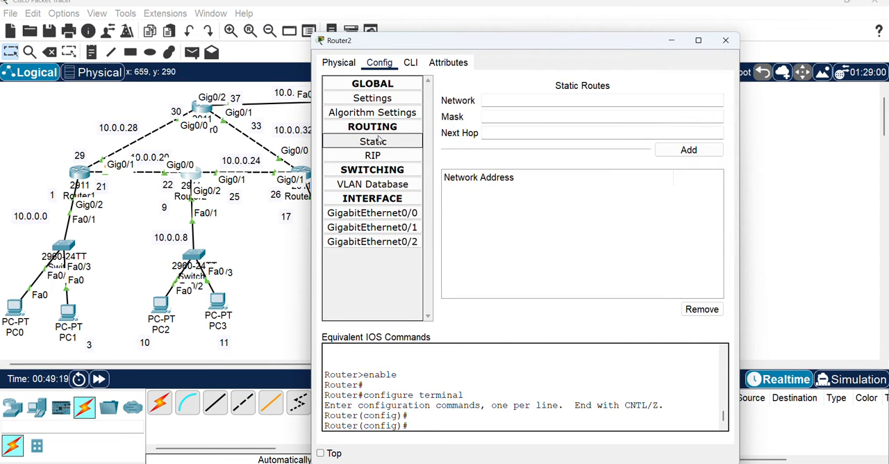
left_click(514, 101)
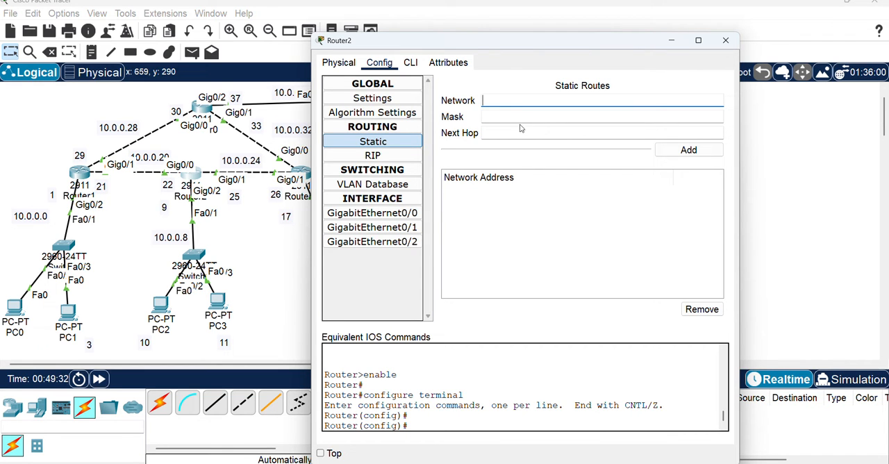
left_click_drag(488, 44, 646, 31)
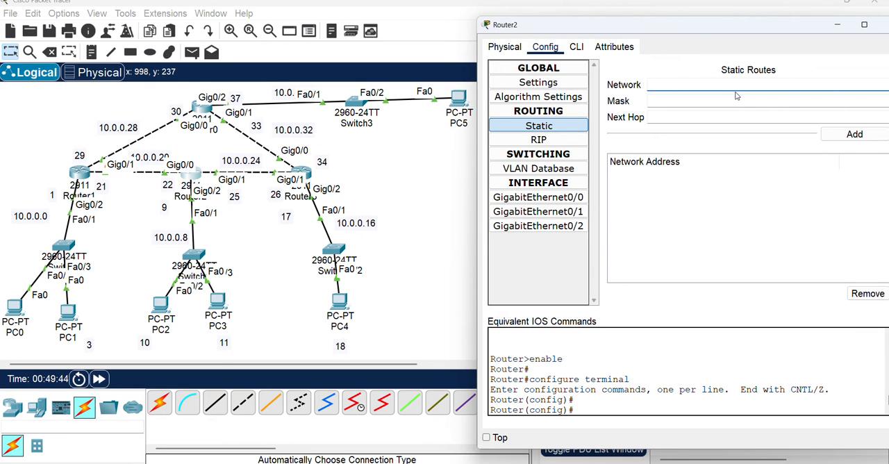
type("10.0.0.0")
left_click(683, 102)
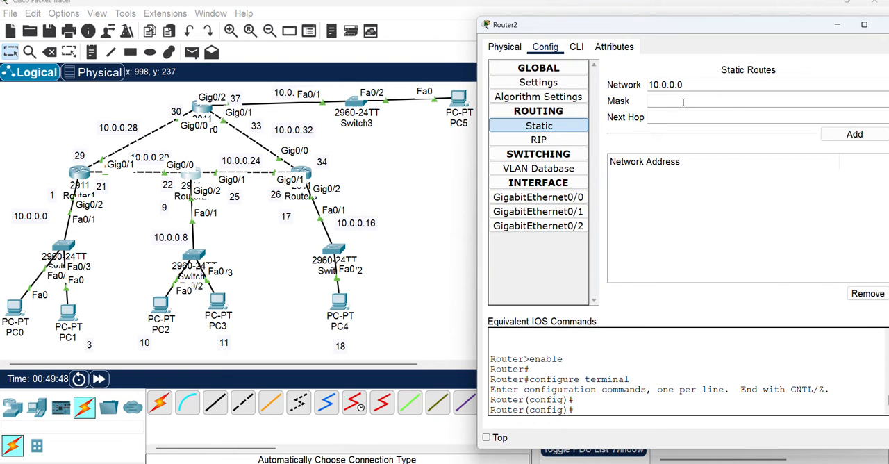
type("255.255.255.248")
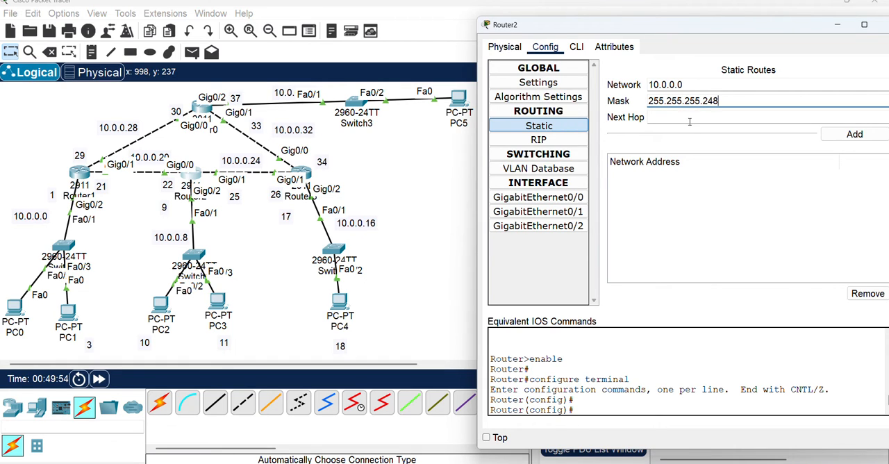
Shift the 21 label beside Router1 slightly and close the Router0 and Router1 configuration windows, returning to Router2
left_click(690, 118)
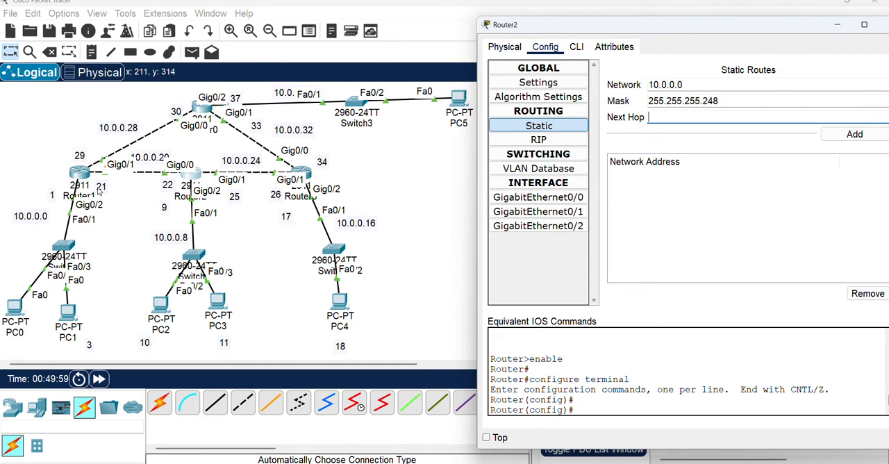
left_click(100, 192)
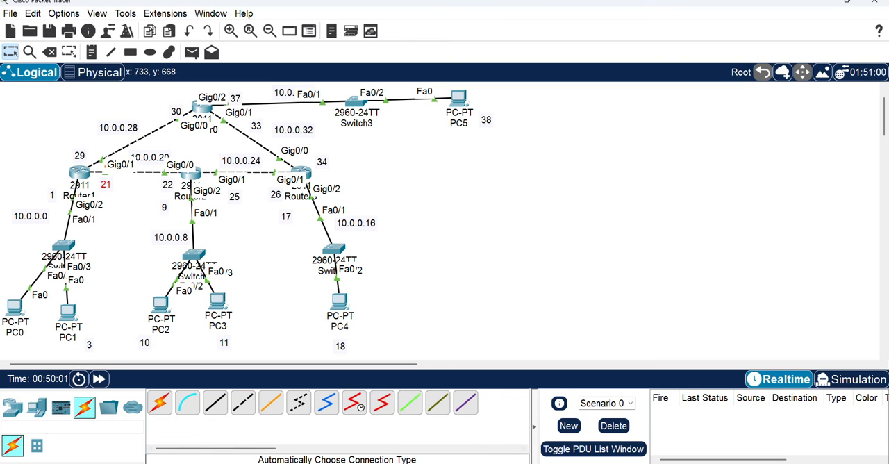
mouse_move(576, 461)
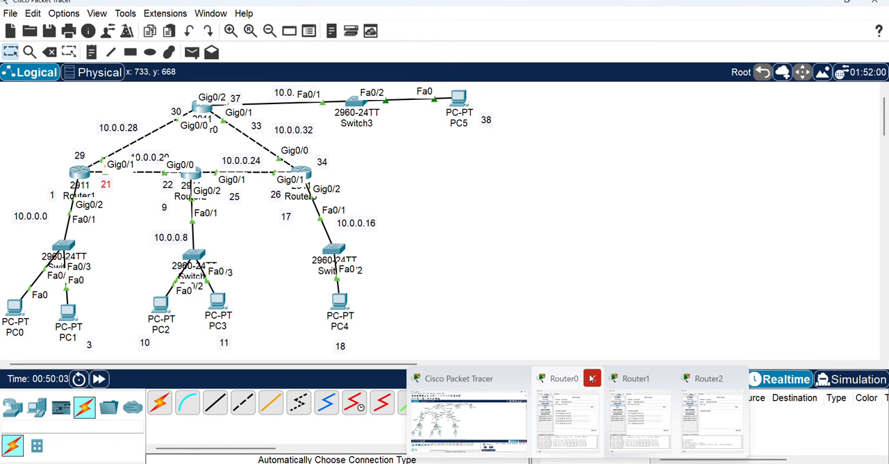
left_click(628, 379)
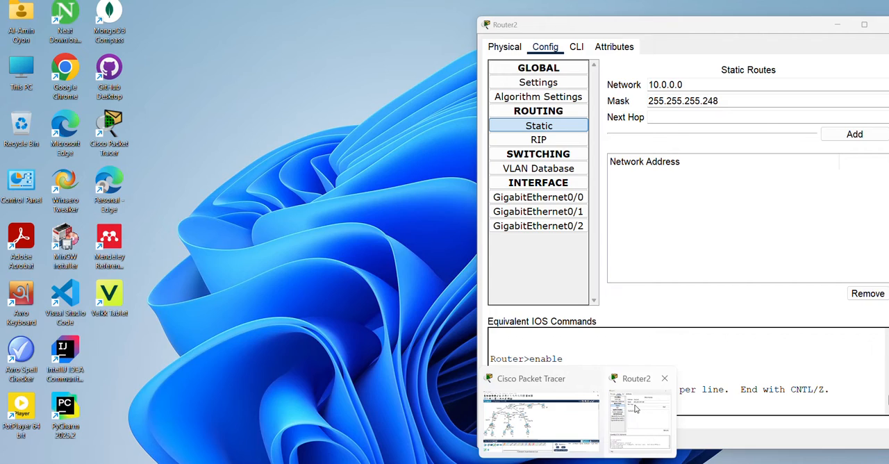
left_click(635, 400)
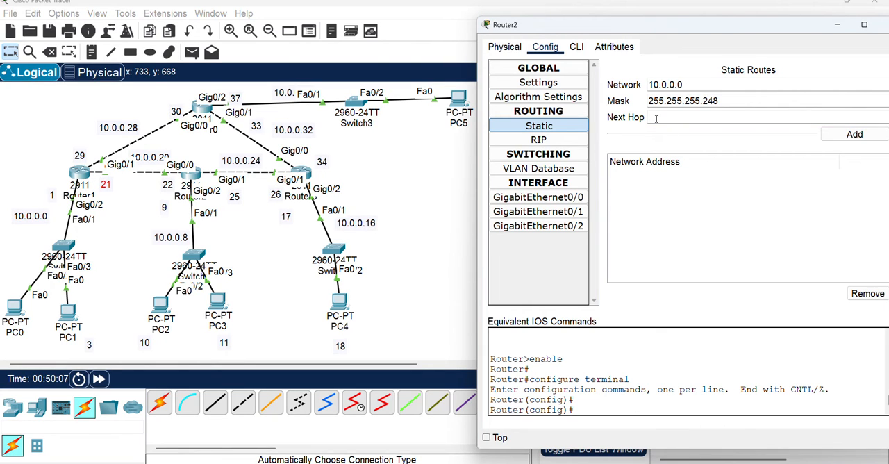
Set the next hop to 10.0.0.21 and add the static route on Router2
type("10.0.0.21")
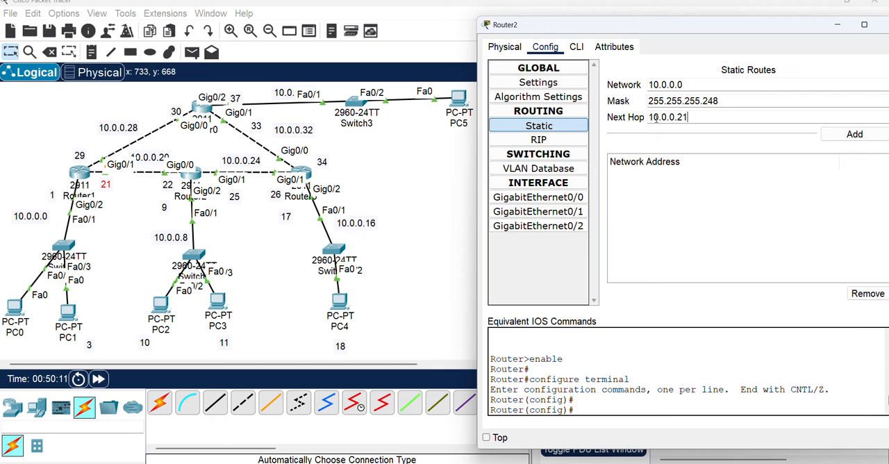
left_click(854, 134)
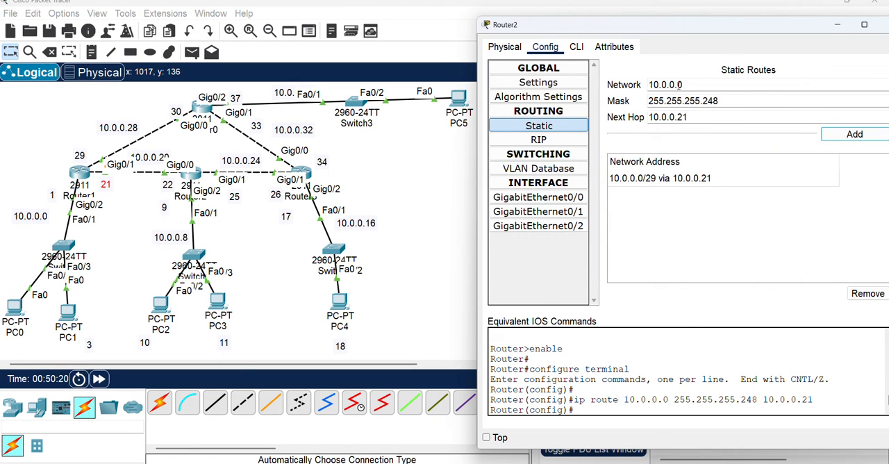
Add a static route on Router2 to network 10.0.0.28 with mask 255.255.255.252, keeping next hop 10.0.0.21
left_click_drag(679, 84, 702, 82)
type("248")
key("BackSpace")
left_click(703, 83)
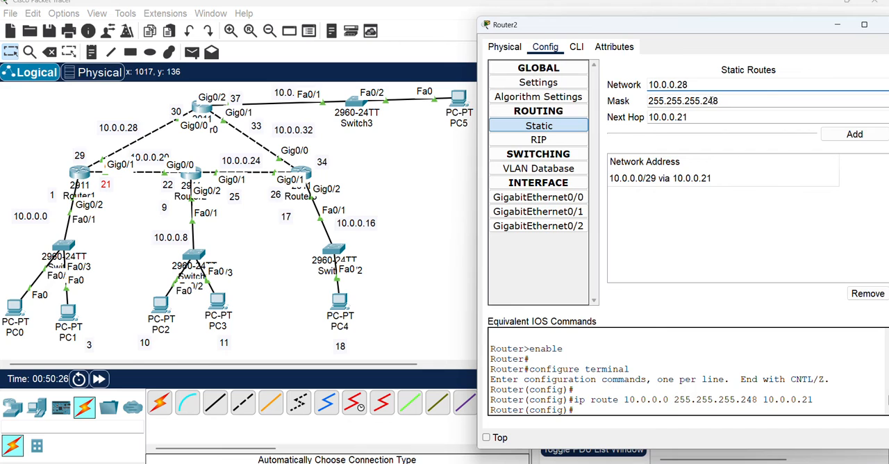
left_click(716, 101)
left_click_drag(707, 101, 735, 100)
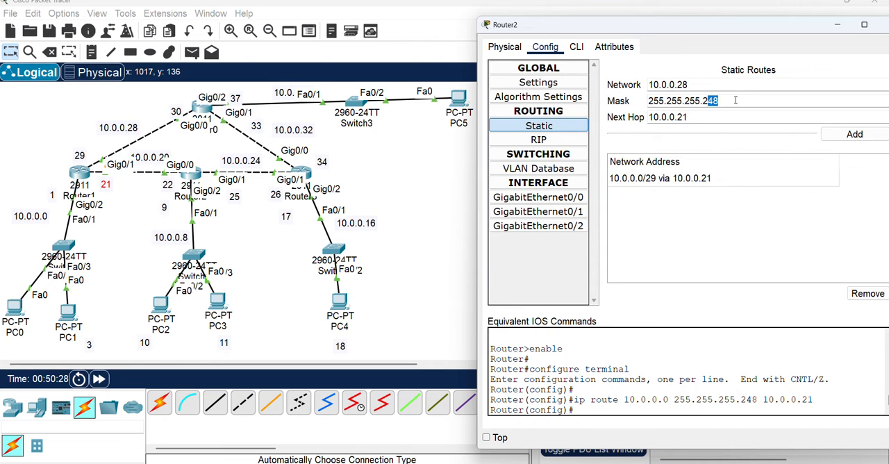
type("52")
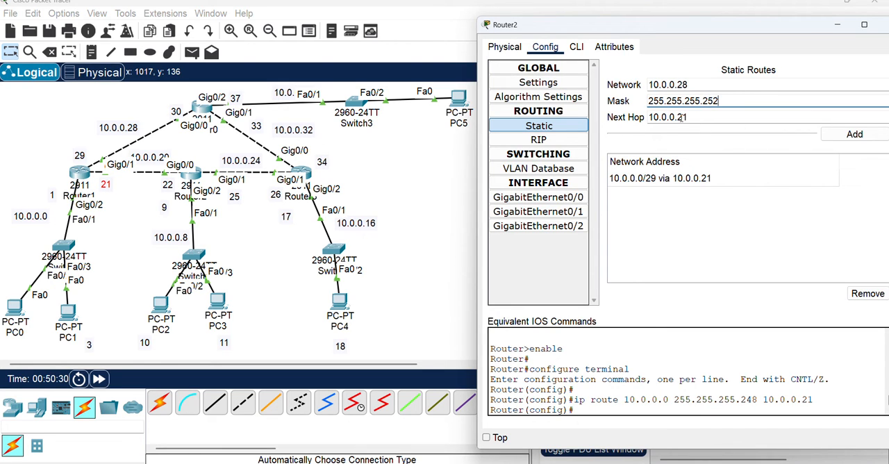
left_click(837, 138)
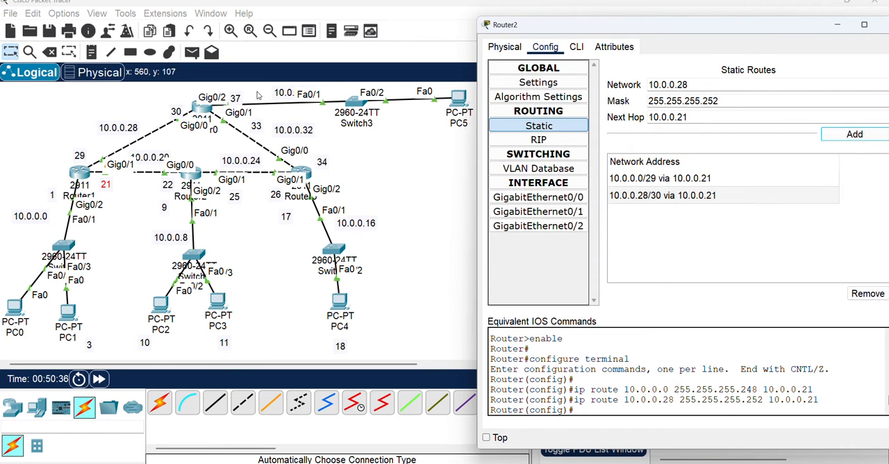
Add a static route on Router2 to network 10.0.0.36, keeping mask 255.255.255.252 and next hop 10.0.0.21
left_click(686, 84)
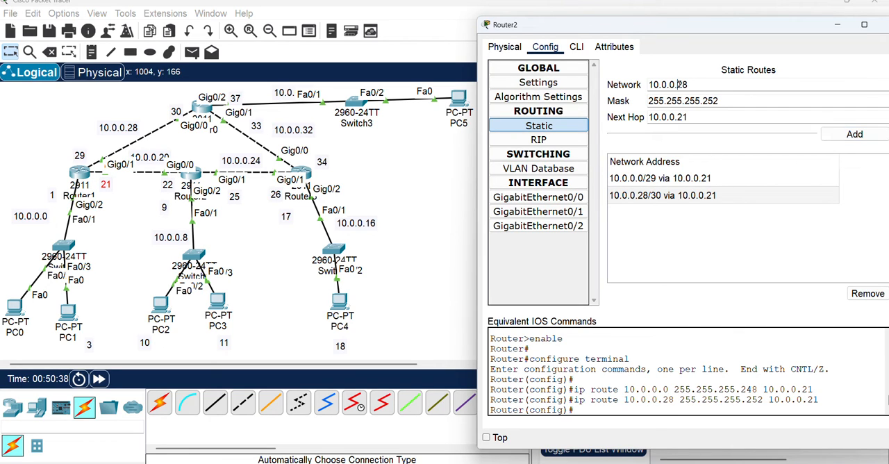
key("BackSpace")
key("BackSpace")
type("36")
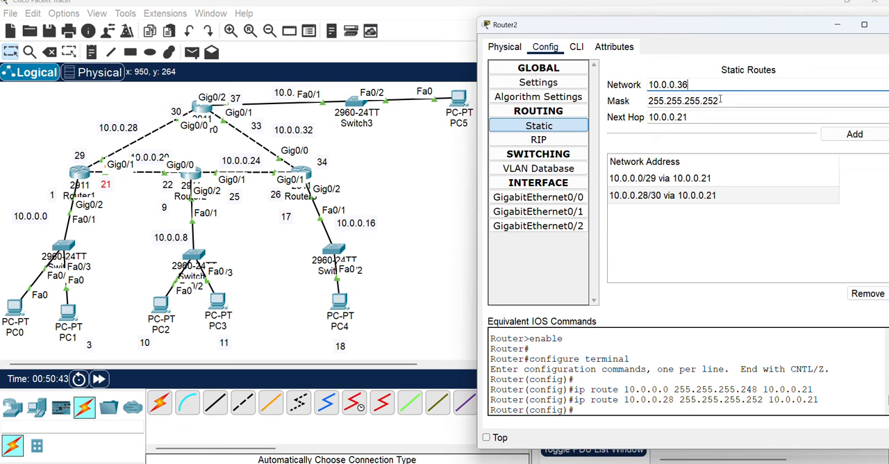
left_click(853, 136)
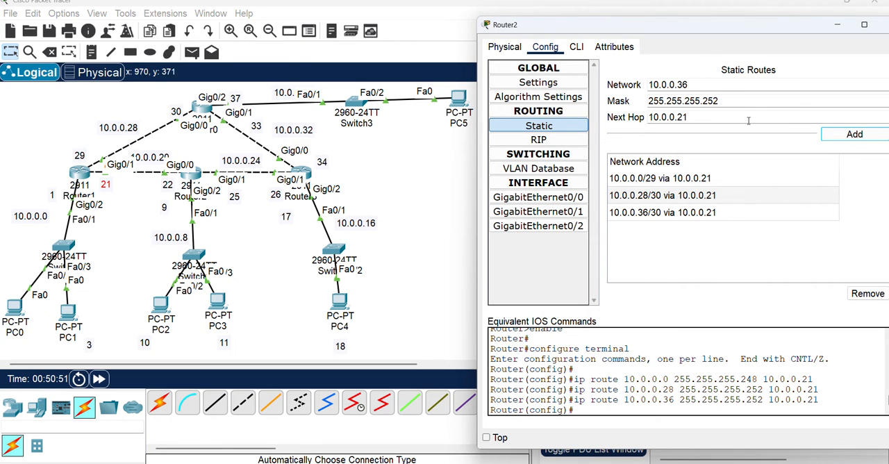
Add a static route on Router2 to network 10.0.0.16, keeping mask 255.255.255.252, with next hop 10.0.0.26
double_click(678, 84)
type("16")
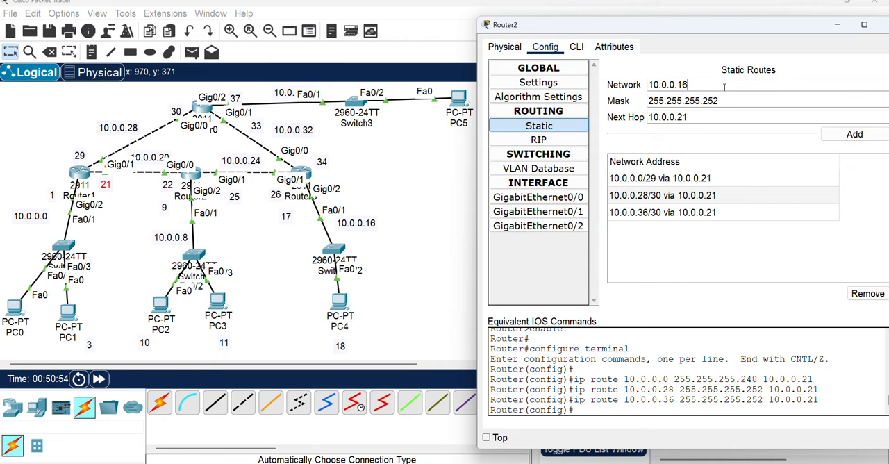
left_click(272, 198)
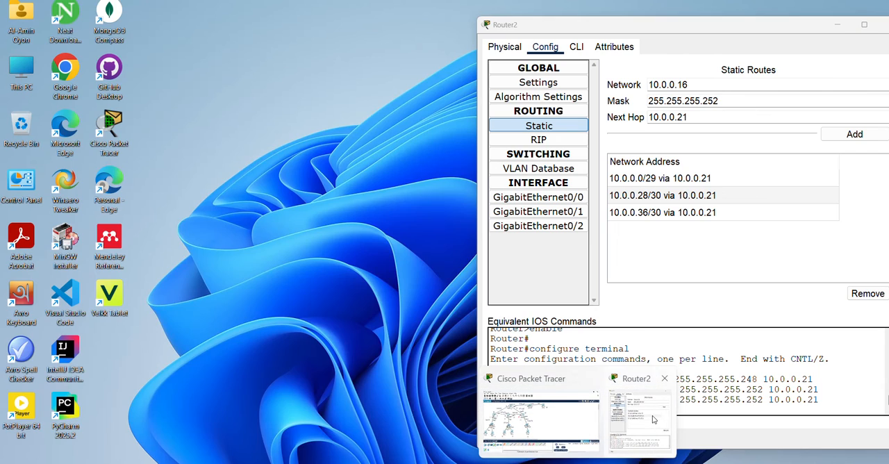
left_click(636, 438)
left_click_drag(677, 117, 709, 119)
type("26")
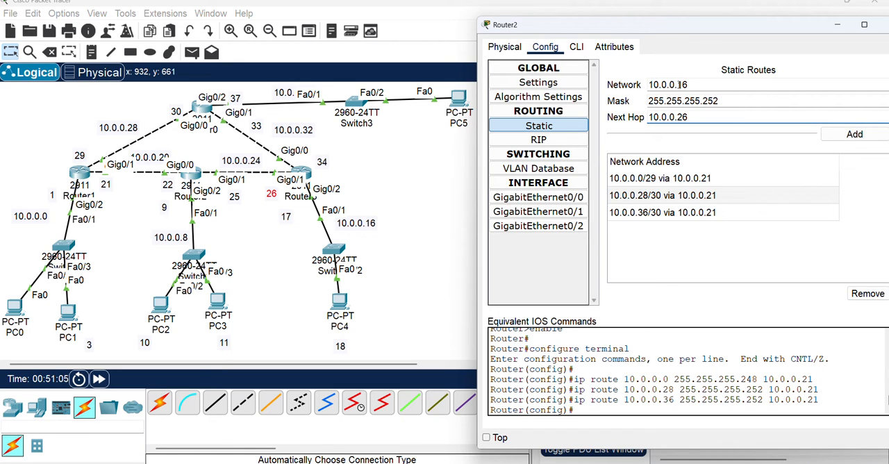
left_click(844, 136)
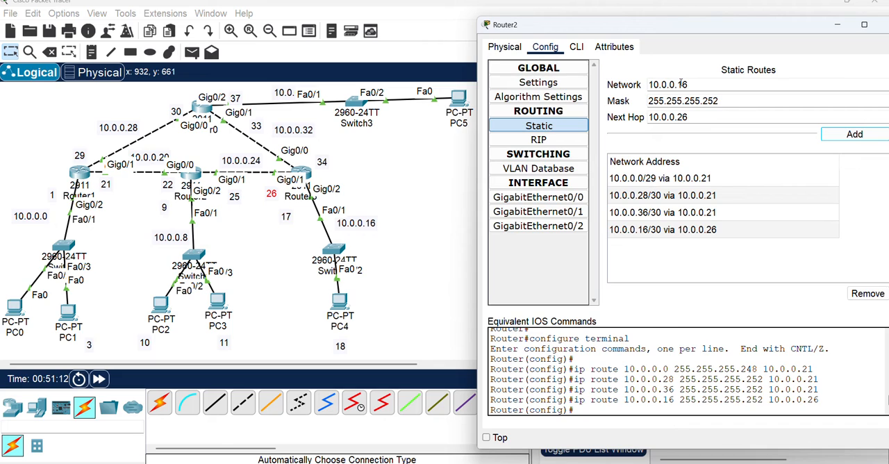
Add a static route on Router2 to network 10.0.0.32, keeping mask 255.255.255.252 and next hop 10.0.0.26
left_click_drag(677, 85, 748, 81)
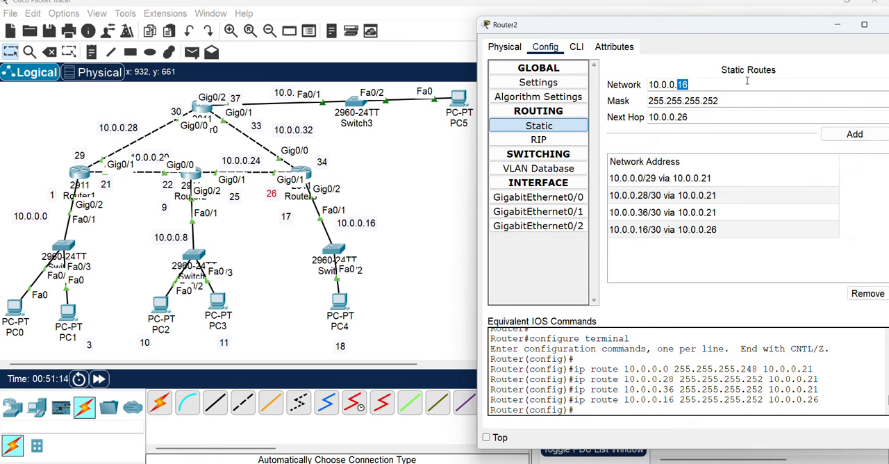
type("32")
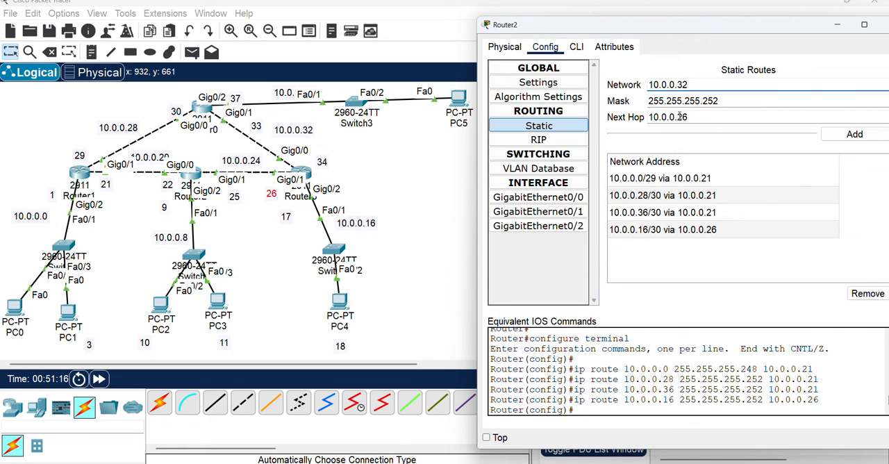
left_click_drag(679, 116, 707, 116)
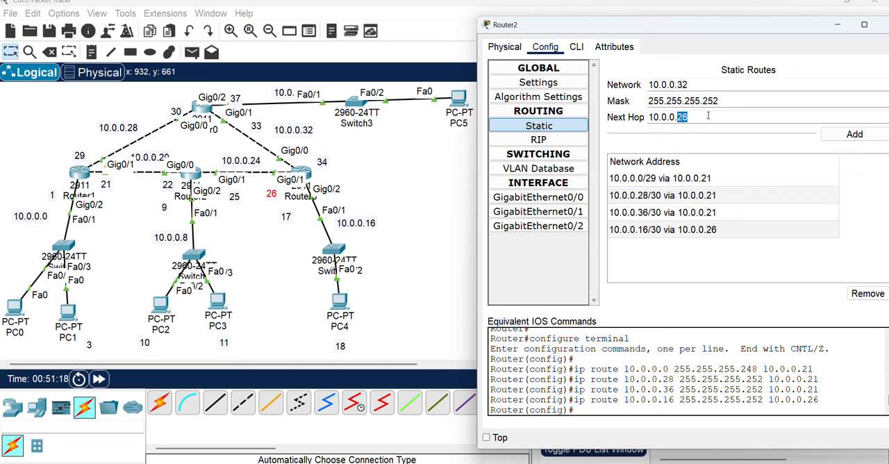
type("26")
left_click(855, 134)
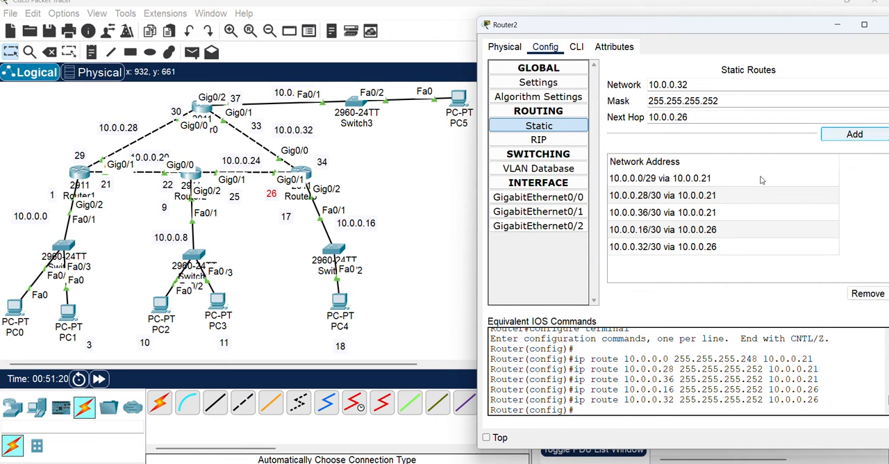
Add a static route on Router3 to network 10.0.0.0 with mask 255.255.255.248 and next hop 10.0.0.25
left_click(303, 172)
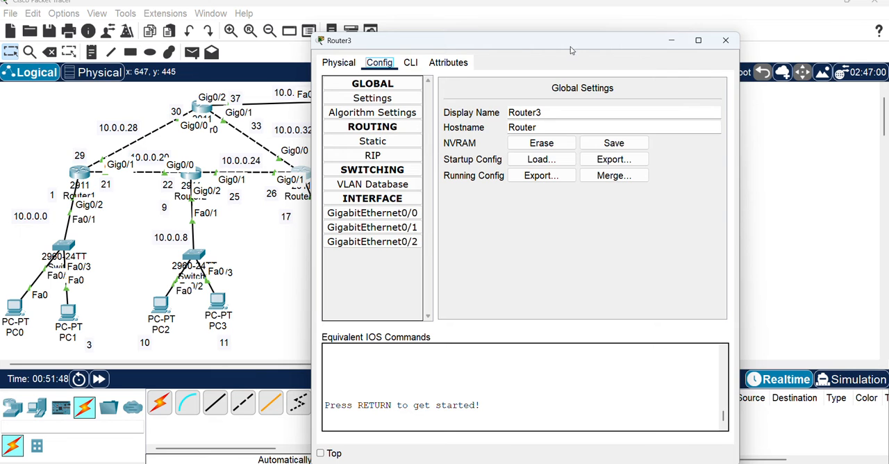
left_click_drag(571, 42, 736, 42)
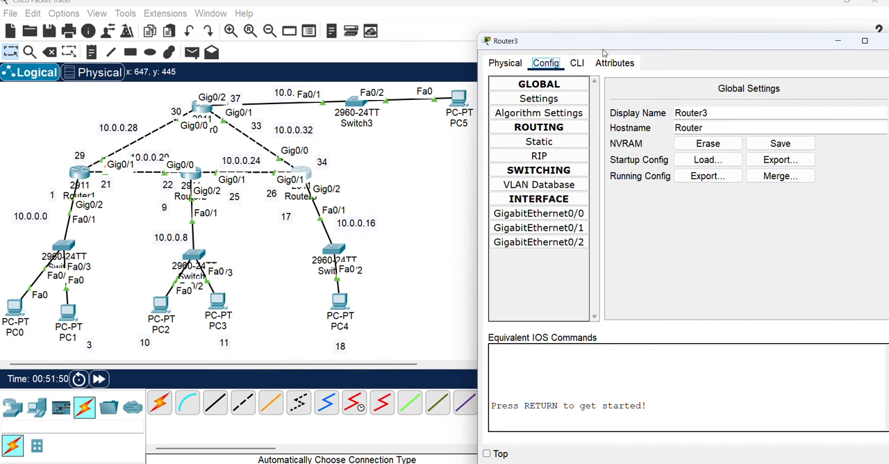
left_click_drag(607, 42, 625, 42)
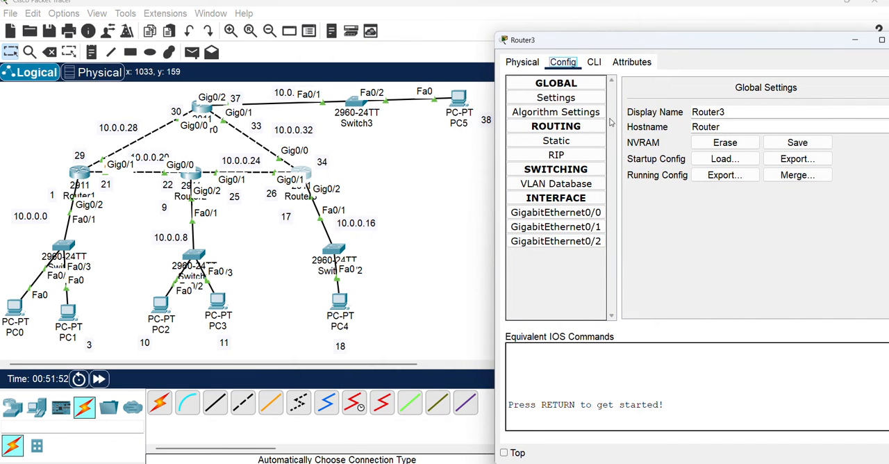
left_click(571, 142)
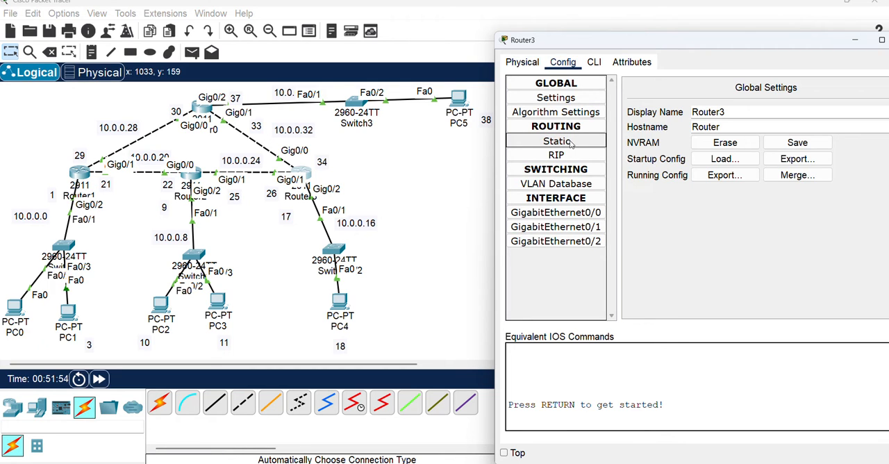
left_click(673, 103)
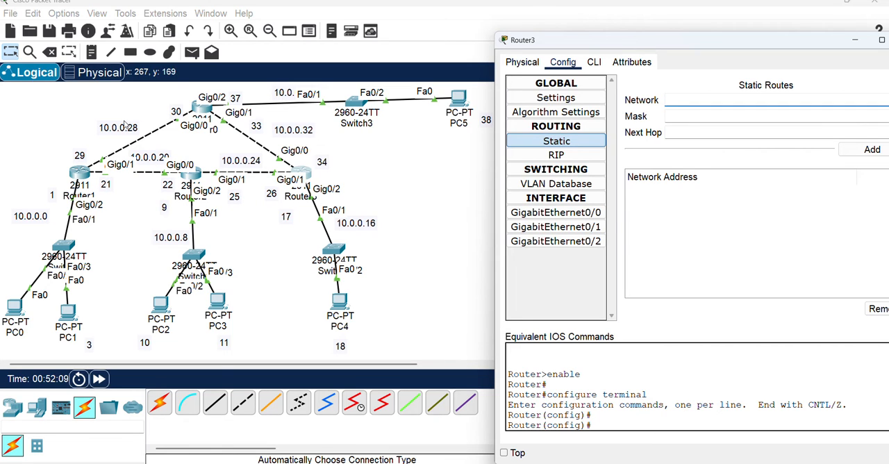
left_click(693, 102)
type("10.0.0.0")
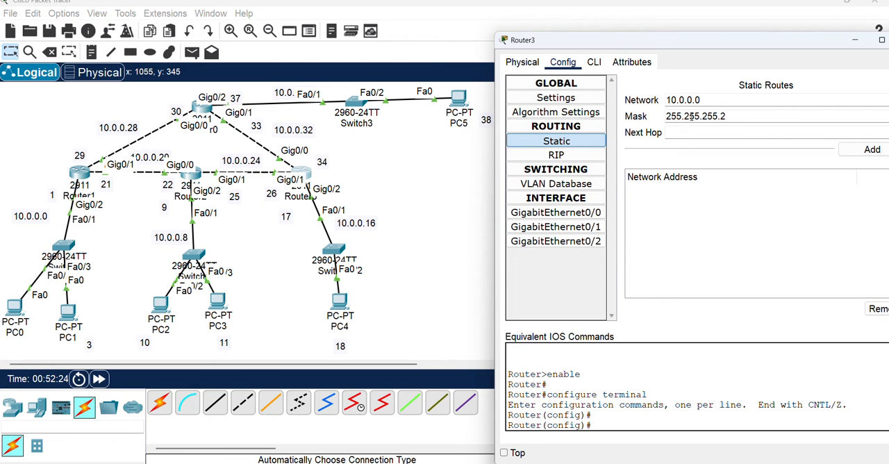
type("48")
key("Tab")
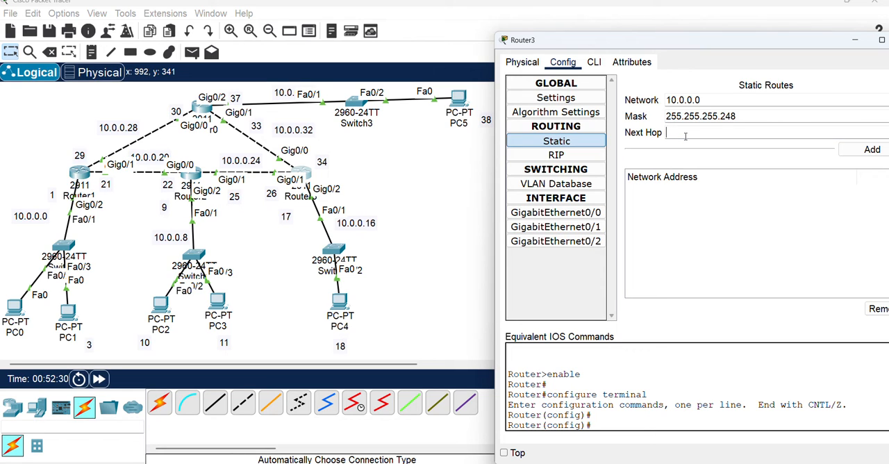
type("10.0.0.25")
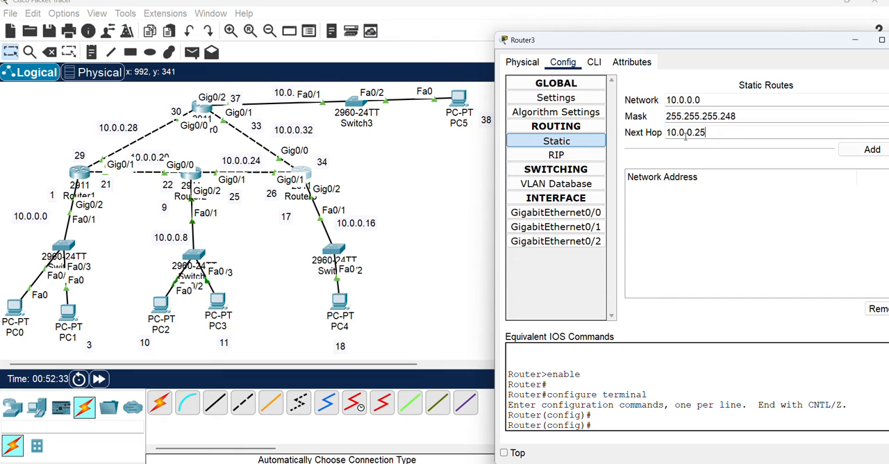
left_click(874, 152)
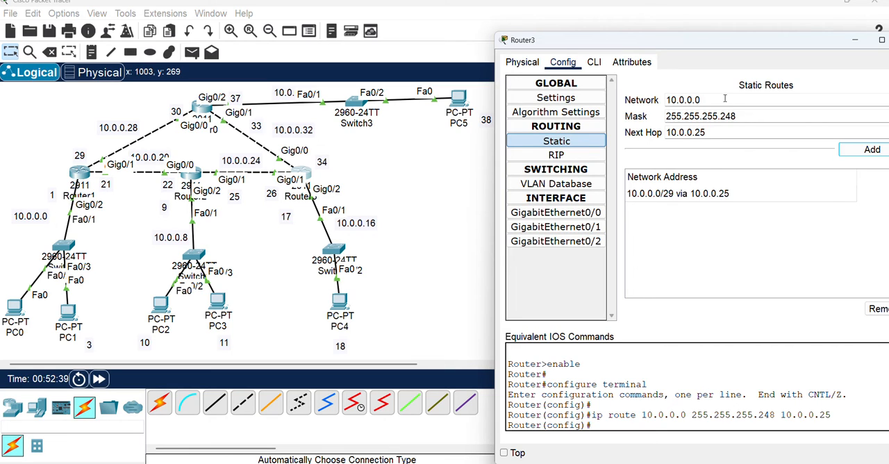
Add a static route on Router3 to network 10.0.0.8, keeping mask 255.255.255.248 and next hop 10.0.0.25
left_click_drag(695, 100, 737, 102)
left_click(859, 154)
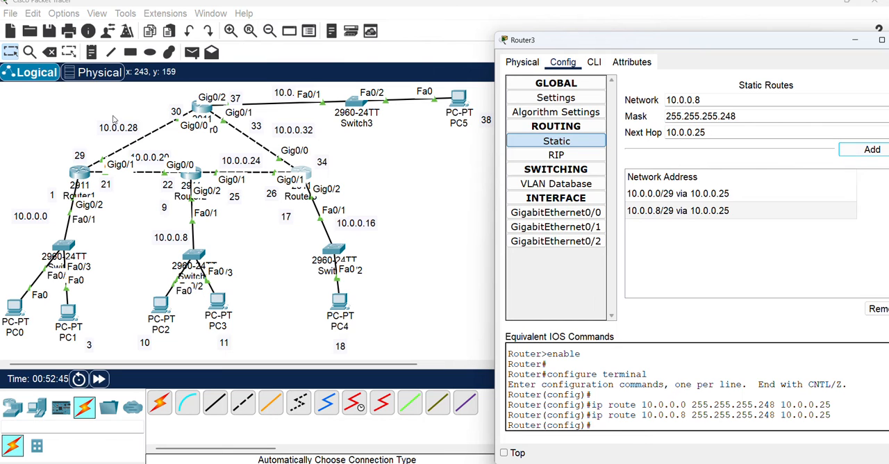
Add a static route on Router3 to network 10.0.0.28 with mask 255.255.255.252, keeping next hop 10.0.0.25
left_click(697, 100)
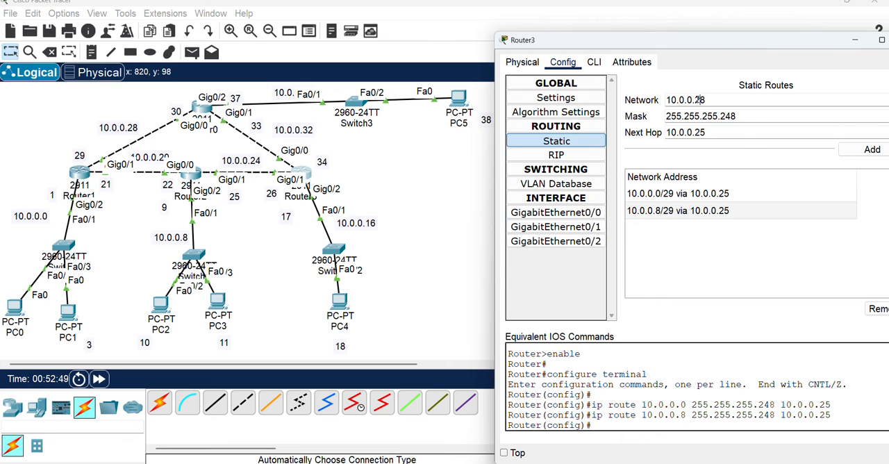
left_click_drag(727, 116, 753, 117)
type("2")
key("BackSpace")
type("52")
left_click(872, 150)
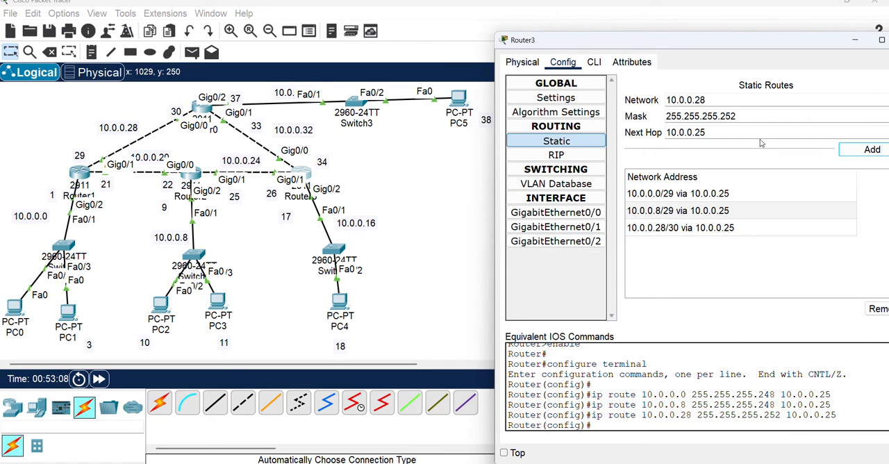
Add a static route on Router3 to network 10.0.0.20, keeping mask 255.255.255.252 and next hop 10.0.0.25
left_click(704, 100)
key("BackSpace")
type("0")
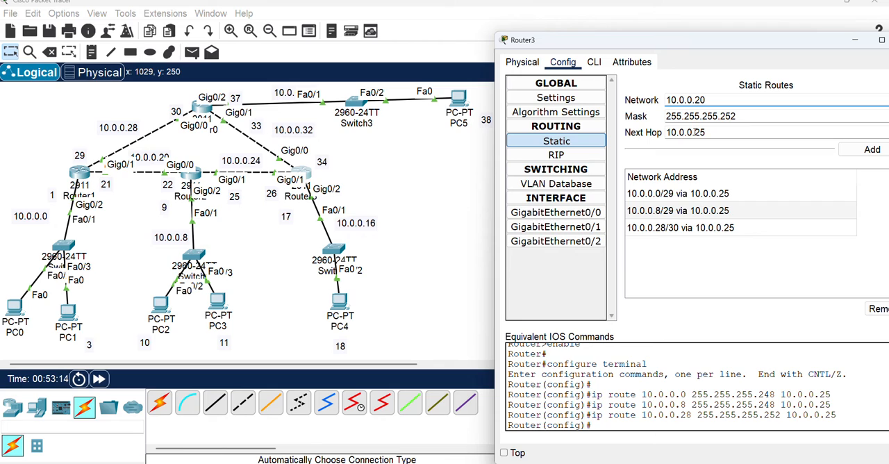
double_click(733, 132)
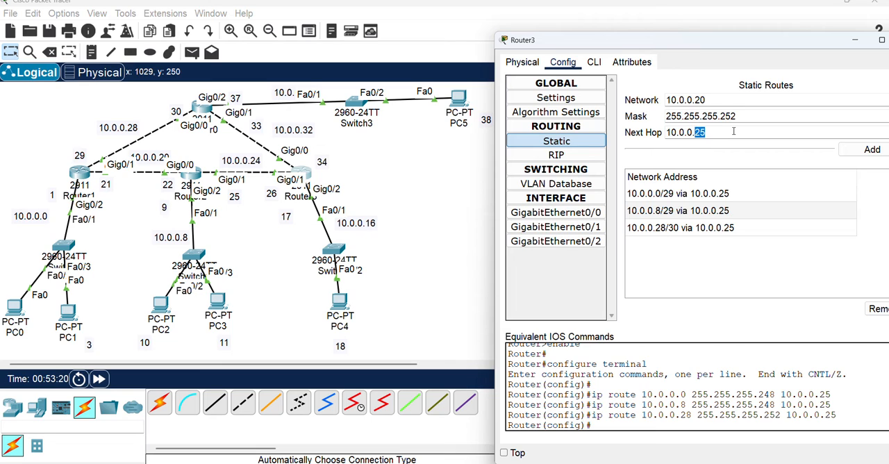
left_click(734, 131)
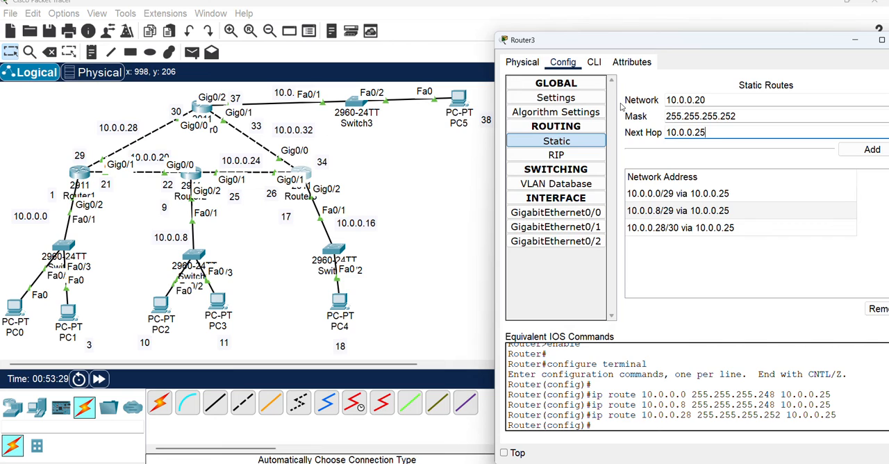
left_click(867, 150)
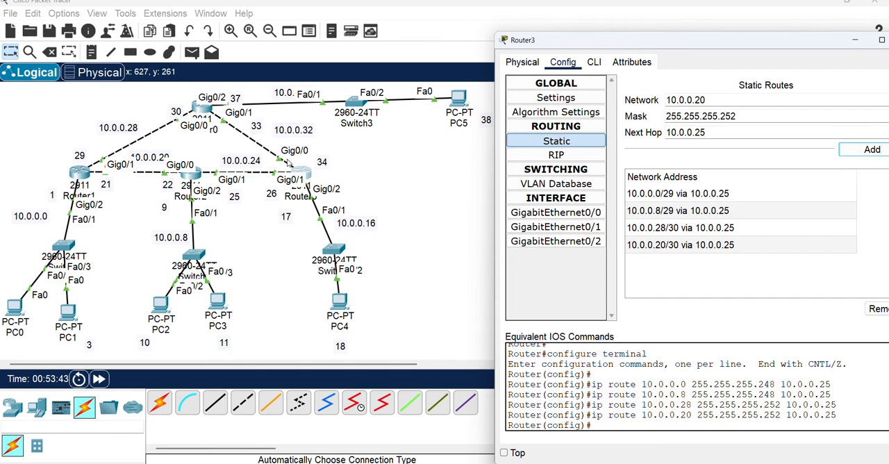
Replace Router3's static route to 10.0.0.28 with one using mask 255.255.255.252 and next hop 10.0.0.33
left_click(673, 231)
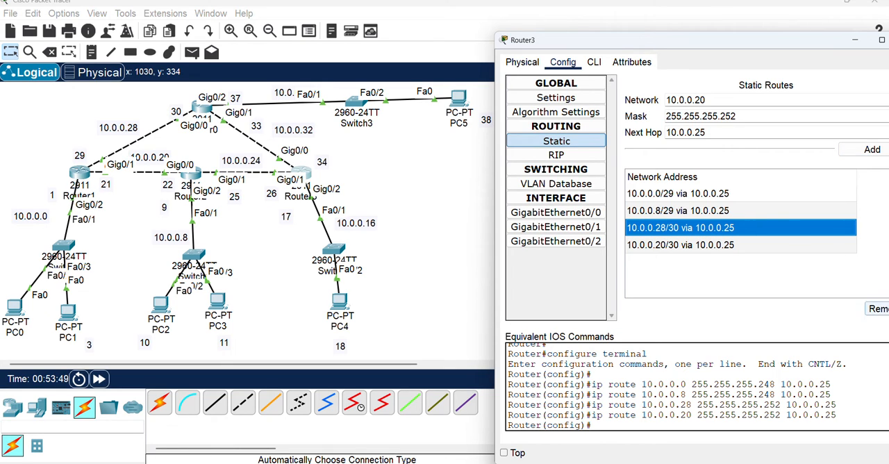
left_click(878, 308)
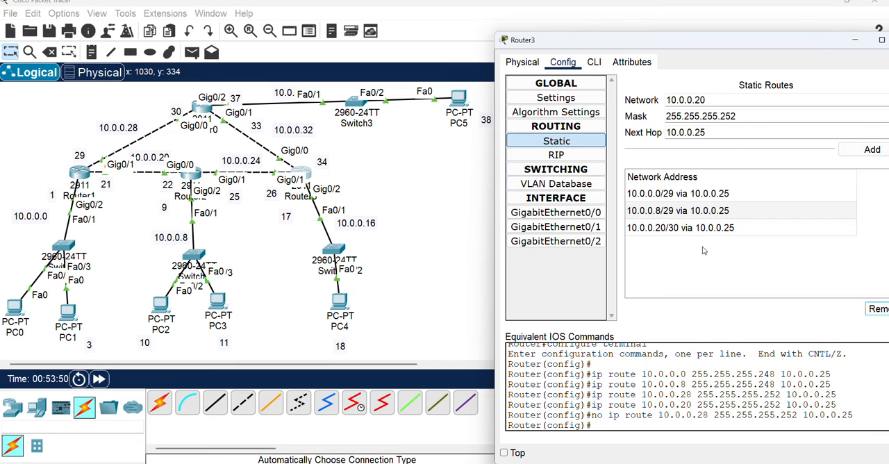
left_click(701, 99)
key("BackSpace")
type("8")
left_click(596, 43)
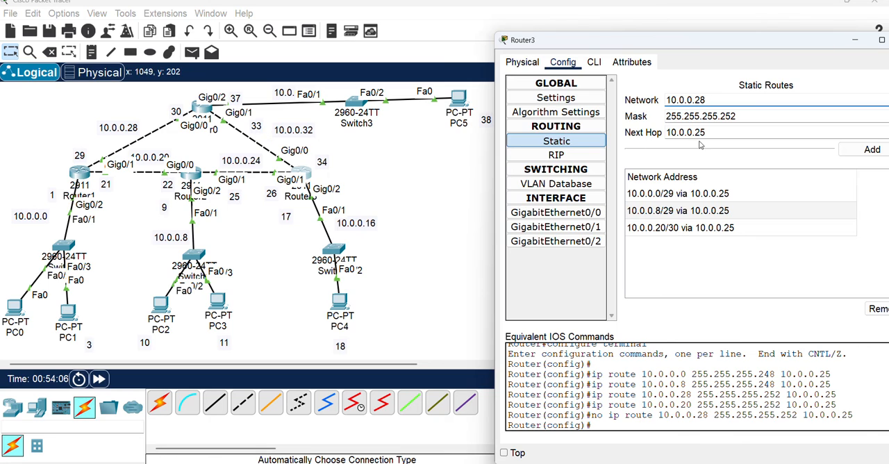
left_click_drag(694, 132, 750, 130)
type("33")
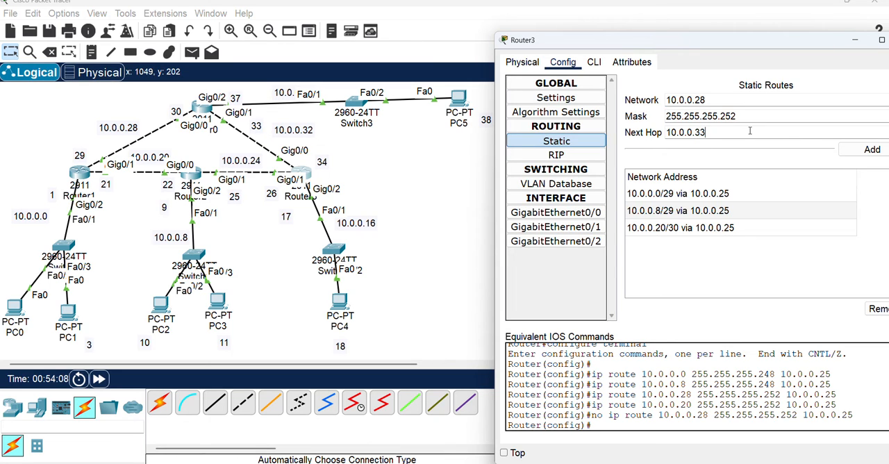
left_click(872, 151)
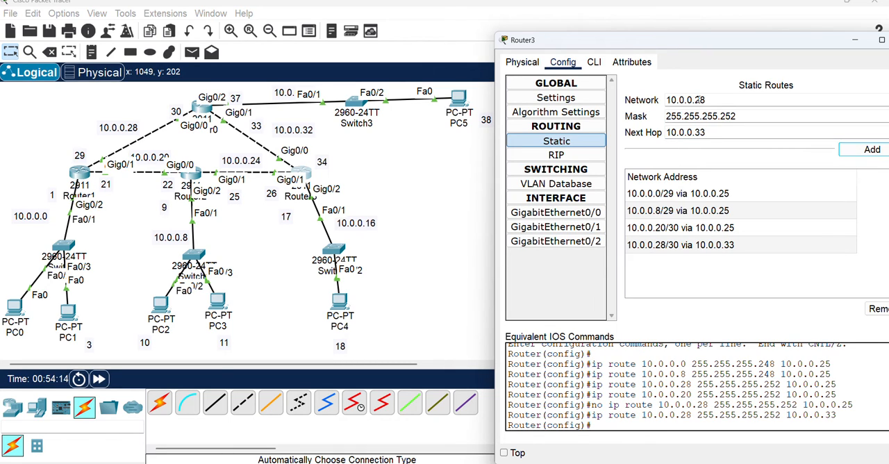
Add a static route on Router3 to network 10.0.0.36, keeping mask 255.255.255.252 and next hop 10.0.0.33
left_click_drag(699, 99, 717, 103)
type("36")
left_click(872, 150)
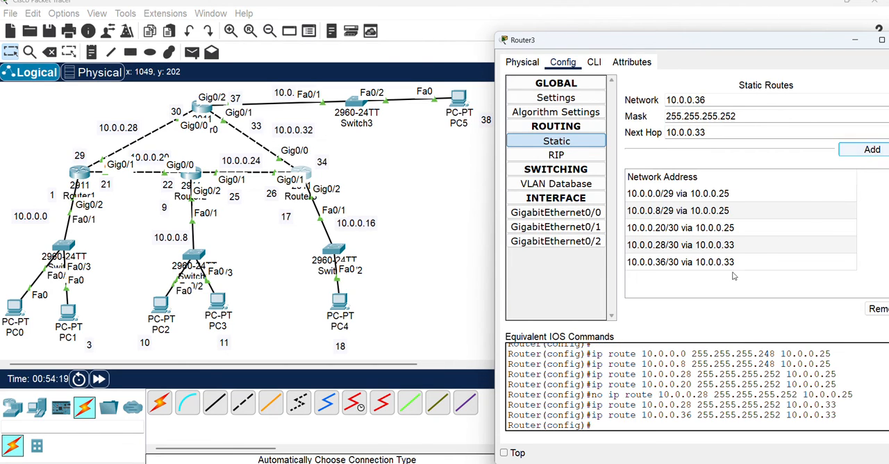
Select the entire topology with its labels and move it right to the middle of the workspace
left_click(413, 179)
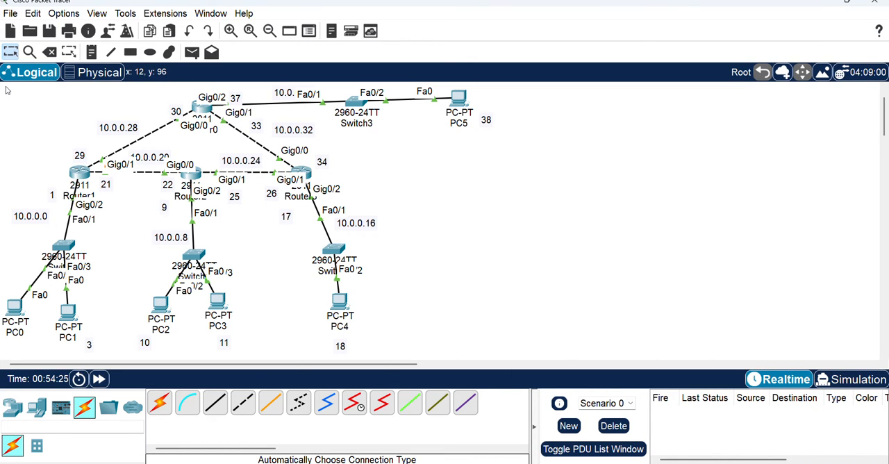
left_click_drag(7, 91, 528, 364)
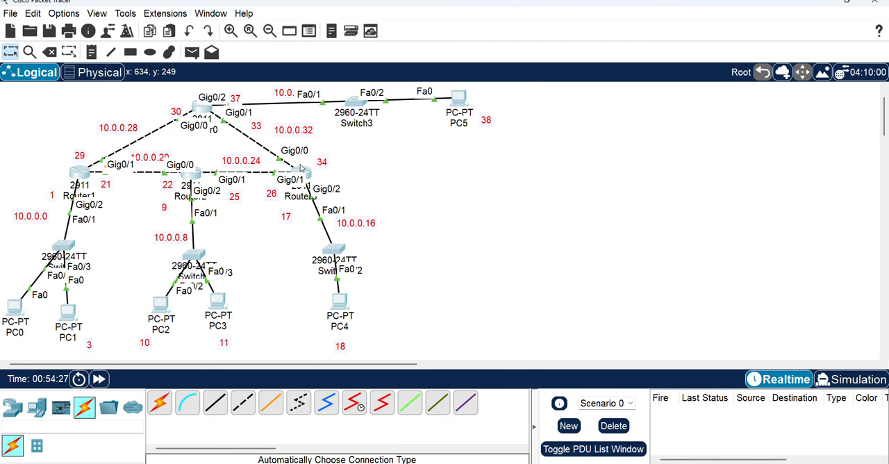
left_click_drag(301, 170, 491, 177)
left_click(814, 225)
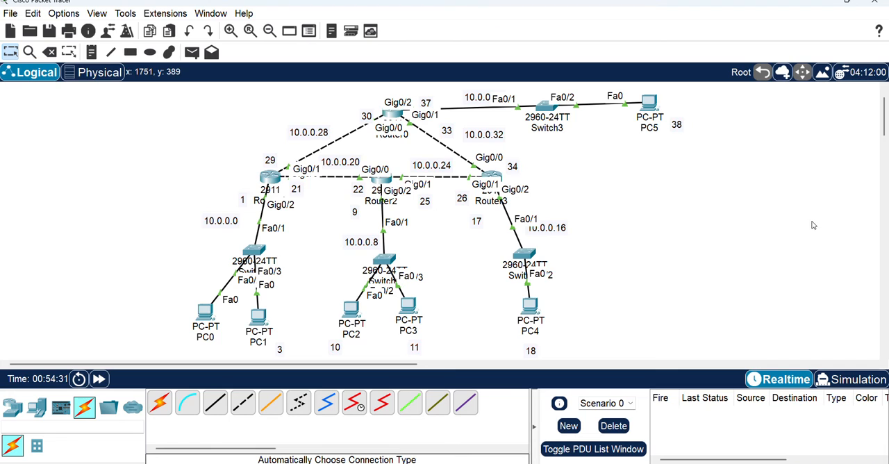
Test connectivity across the routers by sending three simple PDUs from PC0 to PC5
left_click(194, 55)
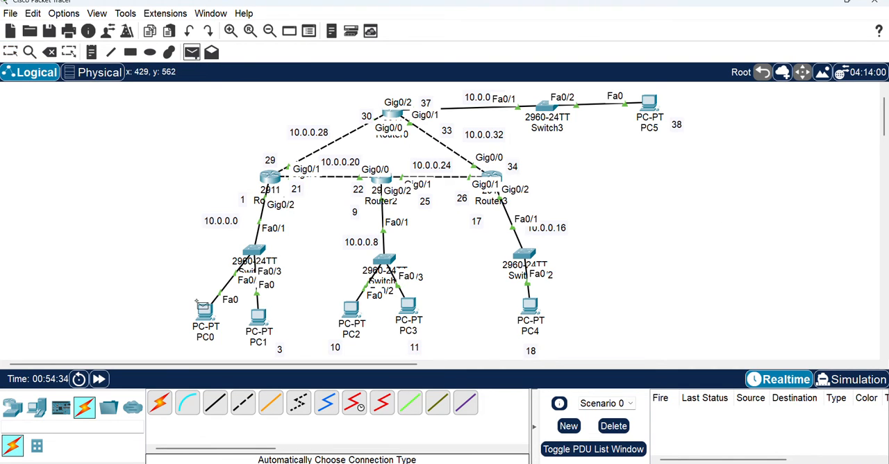
left_click(199, 306)
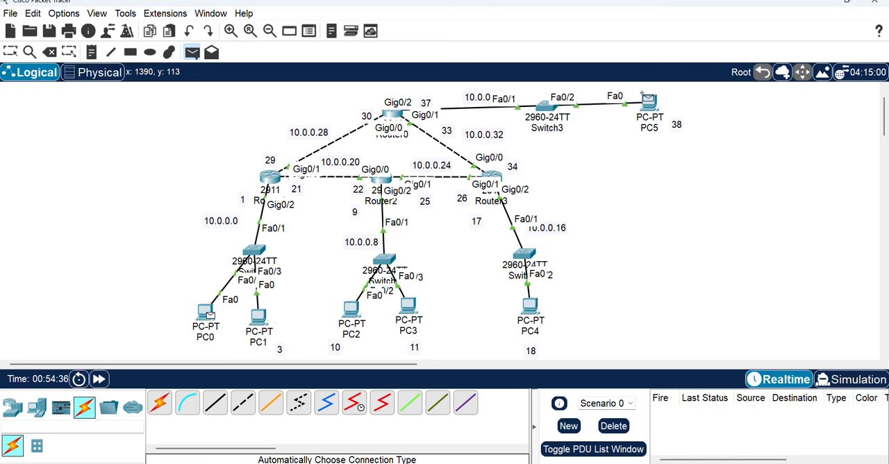
left_click(646, 99)
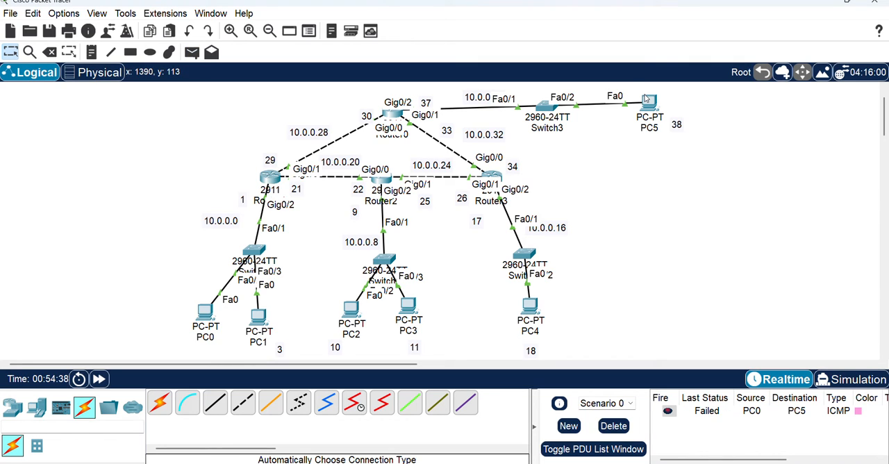
left_click(193, 52)
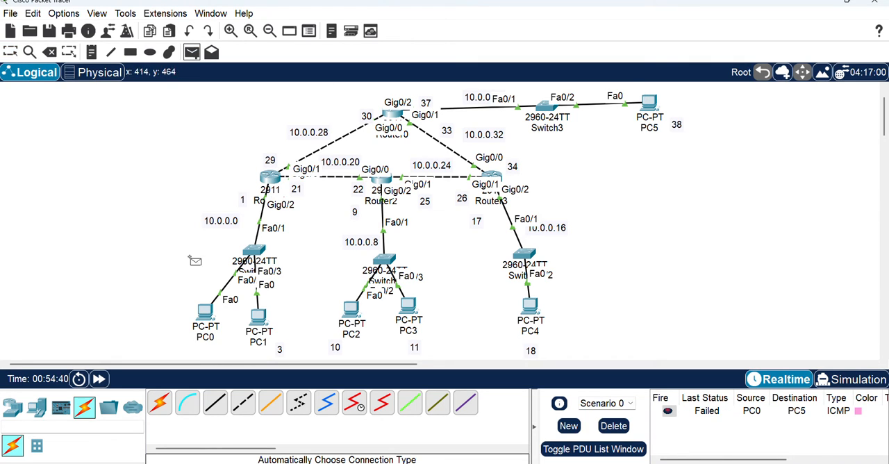
left_click(196, 309)
left_click(646, 102)
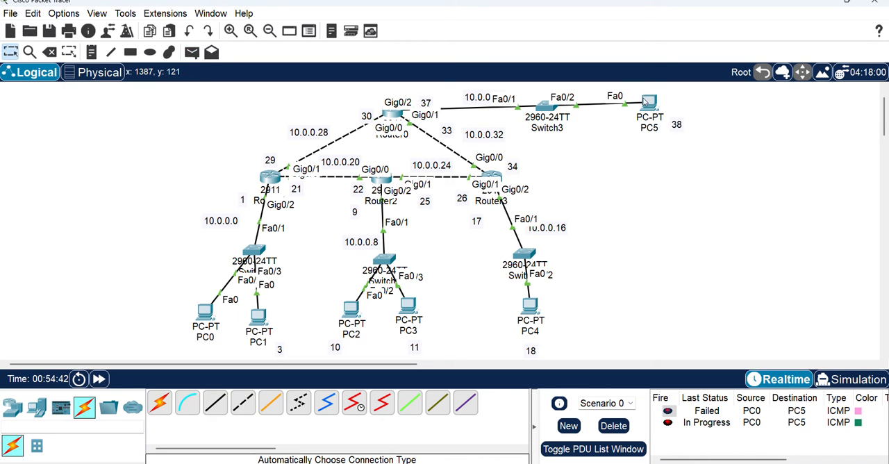
left_click(192, 52)
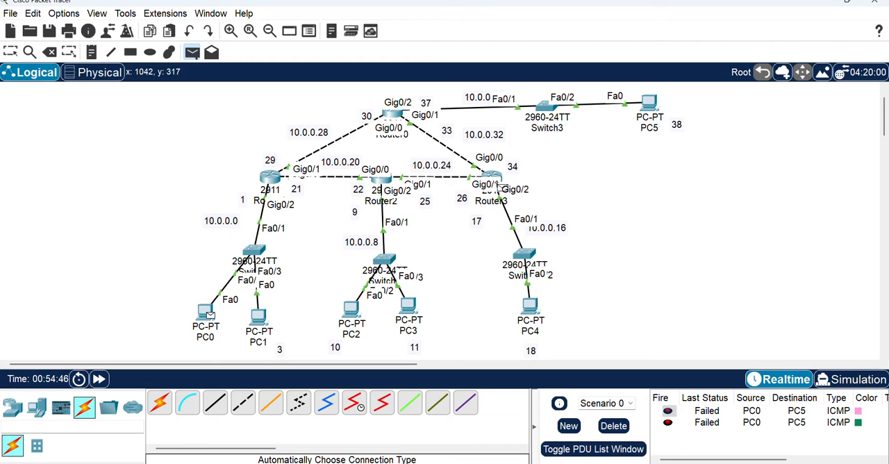
left_click(648, 99)
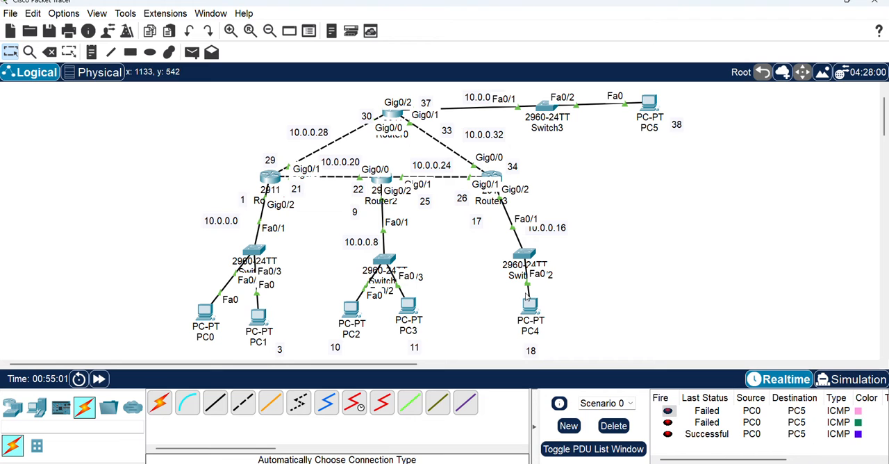
Move Router1 slightly left so that it sits directly above its switch
mouse_move(577, 462)
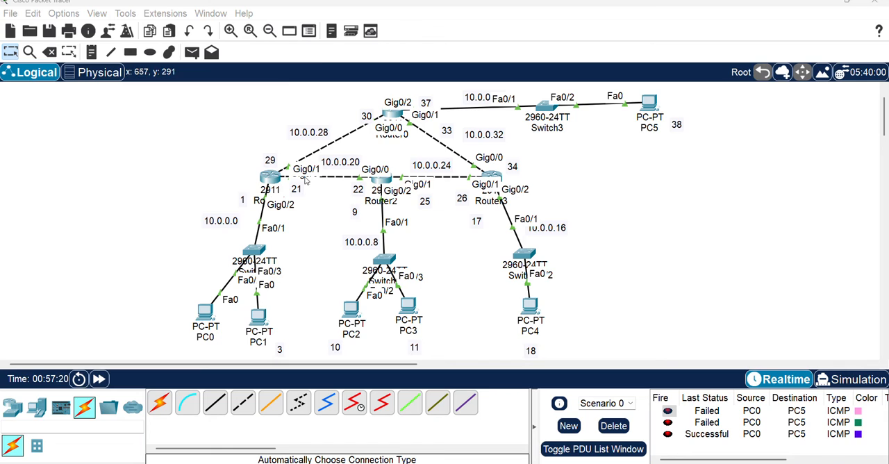
left_click_drag(267, 179, 252, 179)
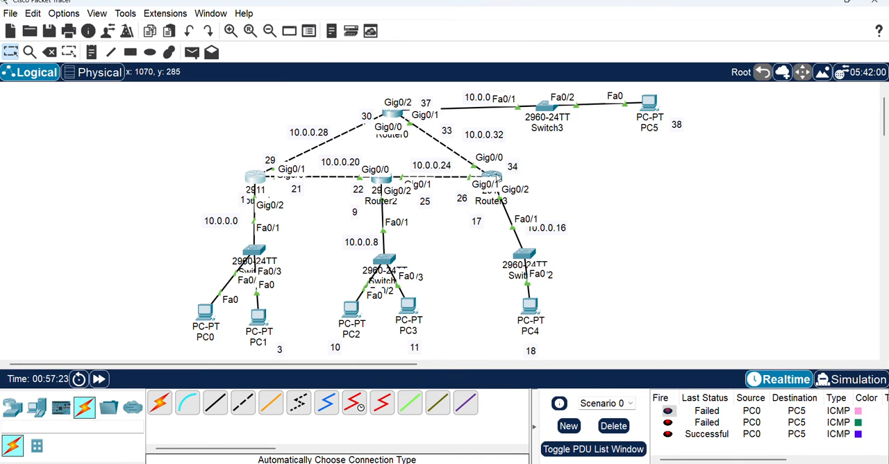
Move Router3 slightly right, closer to directly above its switch
left_click_drag(499, 178, 507, 175)
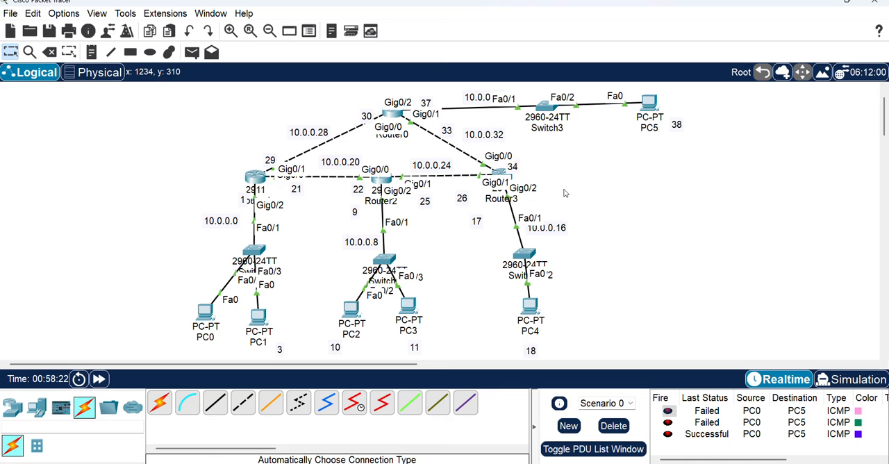
Remove all five static routes from Router0, starting with 10.0.0.0/29 and ending with 10.0.0.24/30
left_click(390, 116)
left_click(411, 144)
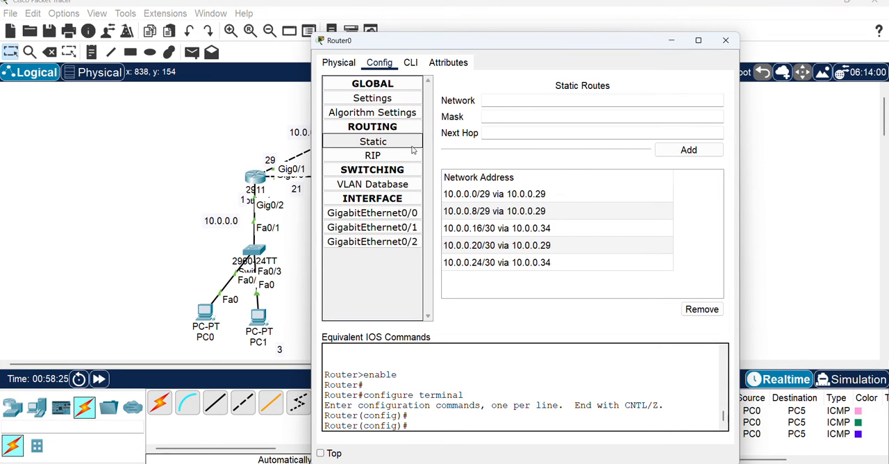
left_click(582, 196)
left_click(701, 310)
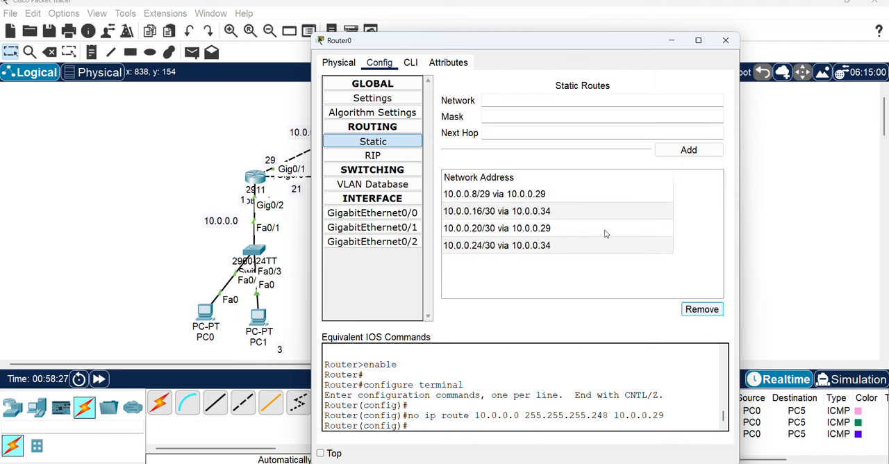
left_click(581, 196)
left_click(702, 309)
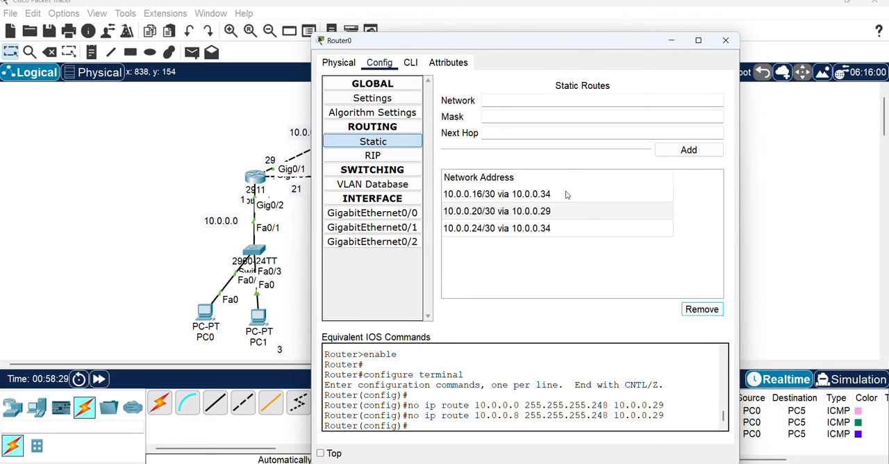
left_click(567, 193)
left_click(703, 310)
left_click(574, 196)
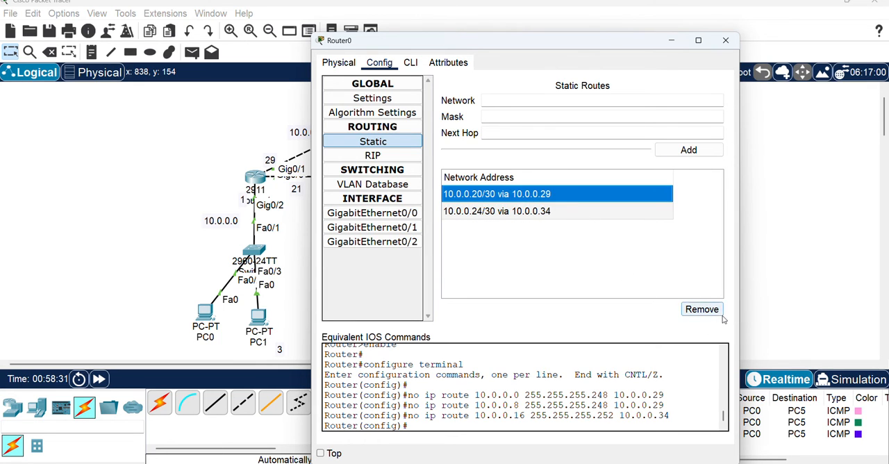
left_click(703, 310)
left_click(528, 195)
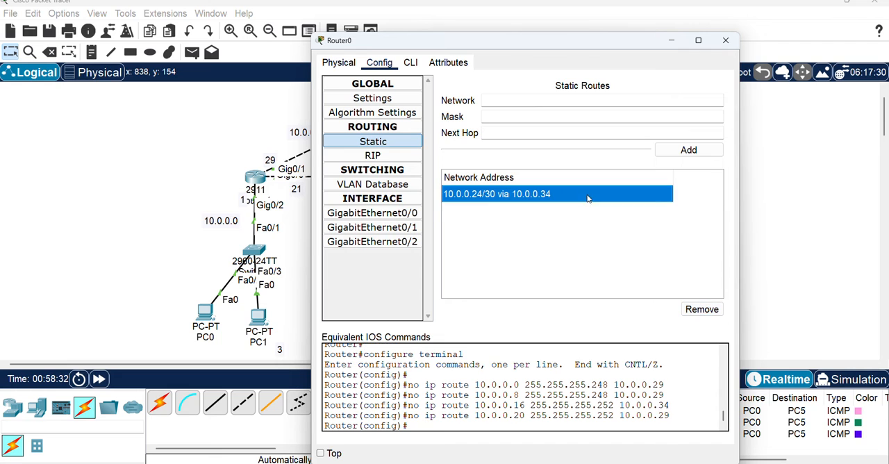
left_click(703, 311)
left_click_drag(505, 40, 744, 75)
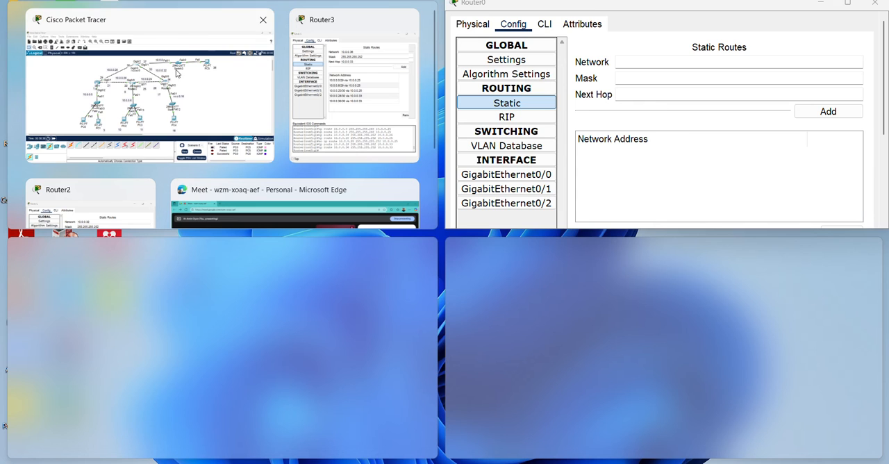
left_click(225, 116)
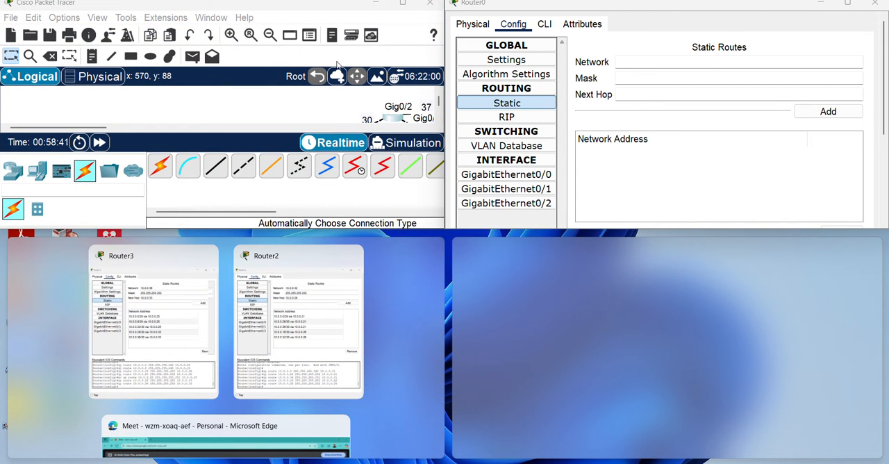
left_click(273, 8)
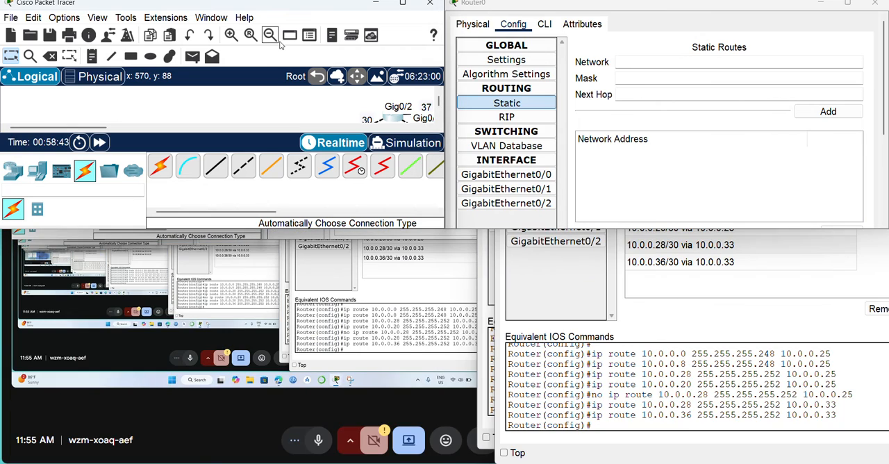
left_click_drag(309, 6, 396, 137)
left_click(393, 132)
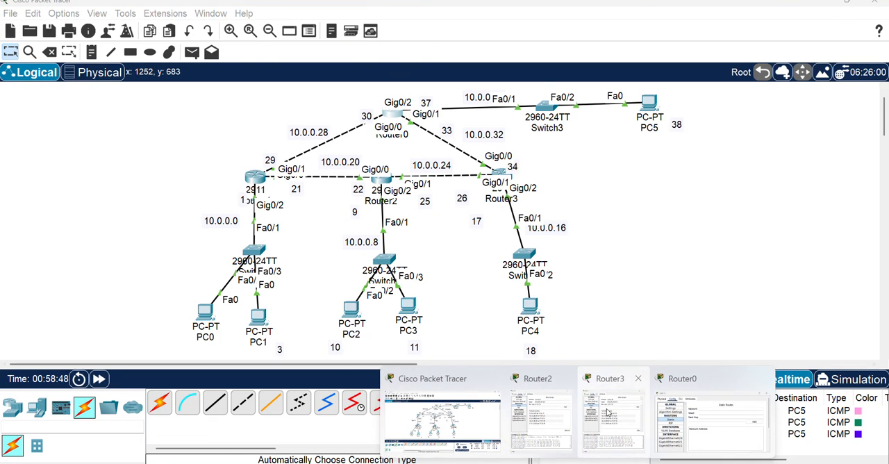
Close the open Router2, Router3 and Router0 configuration windows, leaving only the main workspace window
mouse_move(687, 424)
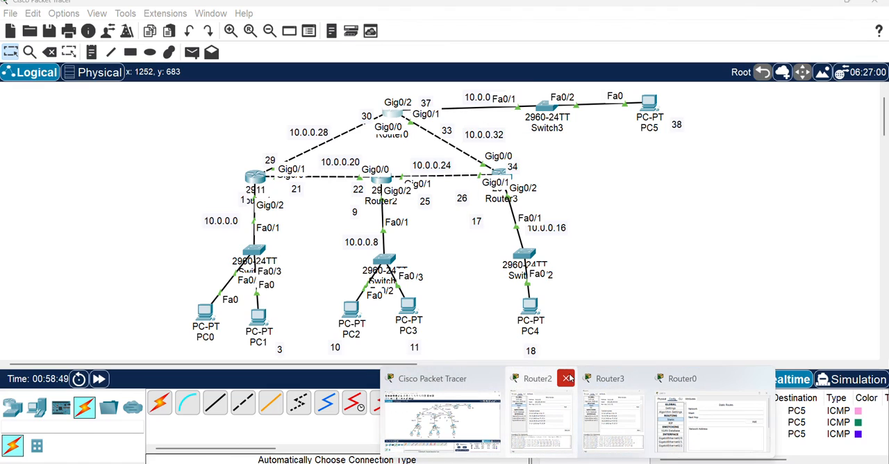
left_click(566, 379)
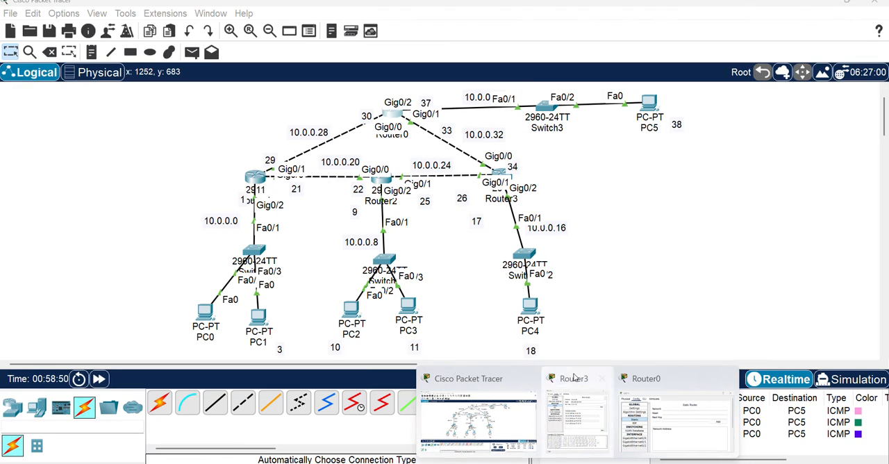
left_click(603, 381)
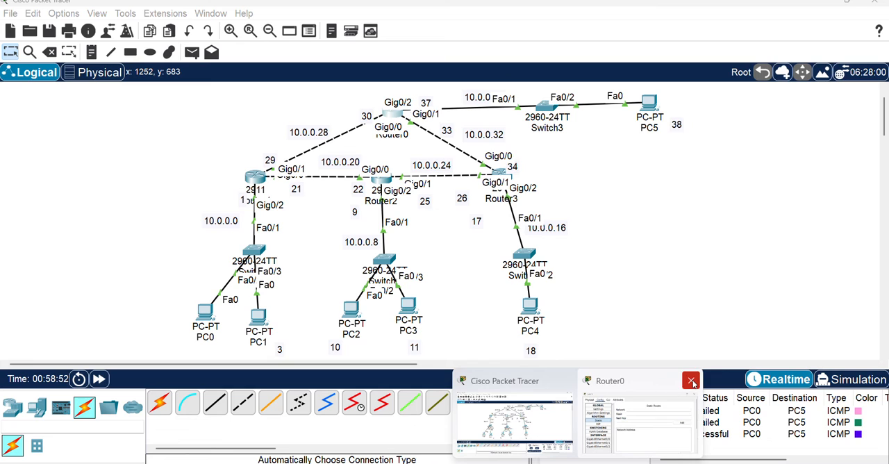
left_click(686, 381)
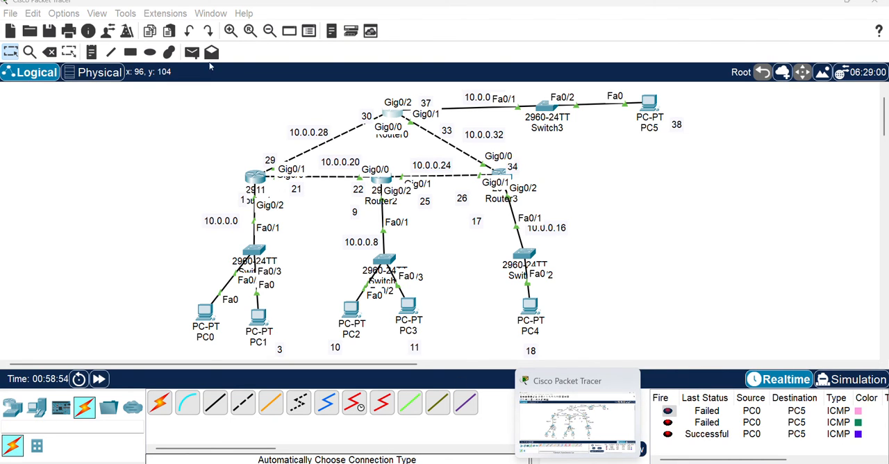
Switch to the Google Meet call in Microsoft Edge to check it, and return to Cisco Packet Tracer
left_click_drag(119, 89, 764, 367)
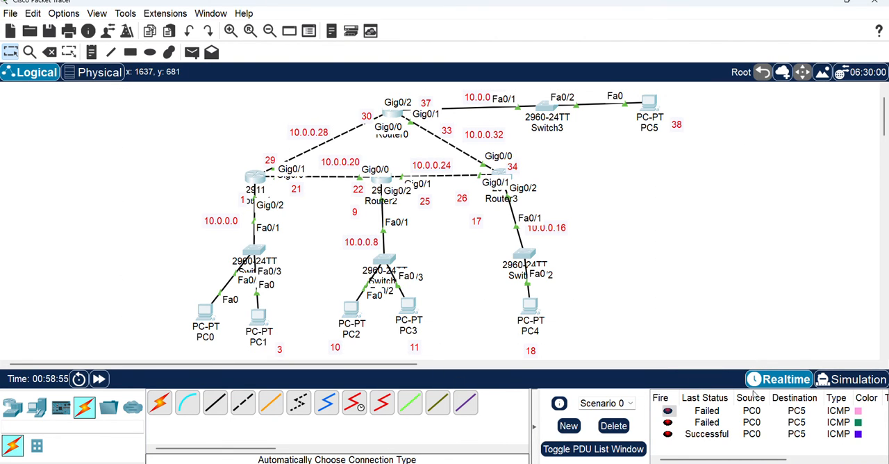
mouse_move(477, 463)
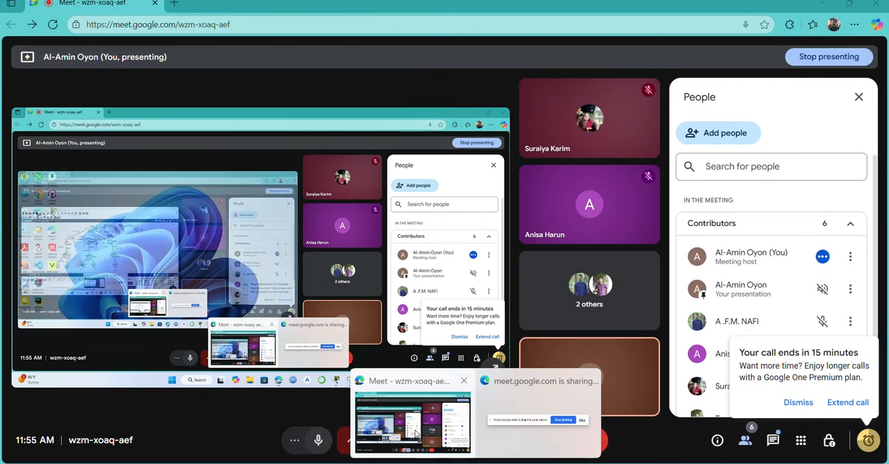
left_click(423, 423)
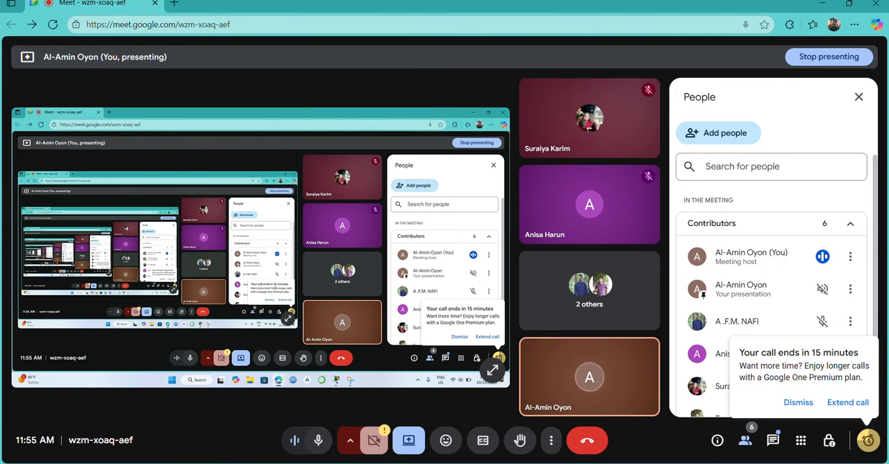
left_click(579, 463)
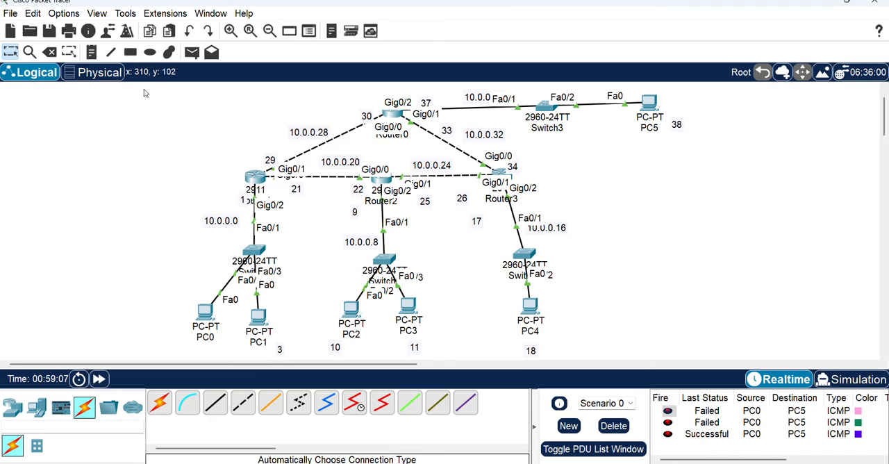
Select the entire topology with its labels and move it left to the edge of the workspace
left_click_drag(143, 88, 733, 354)
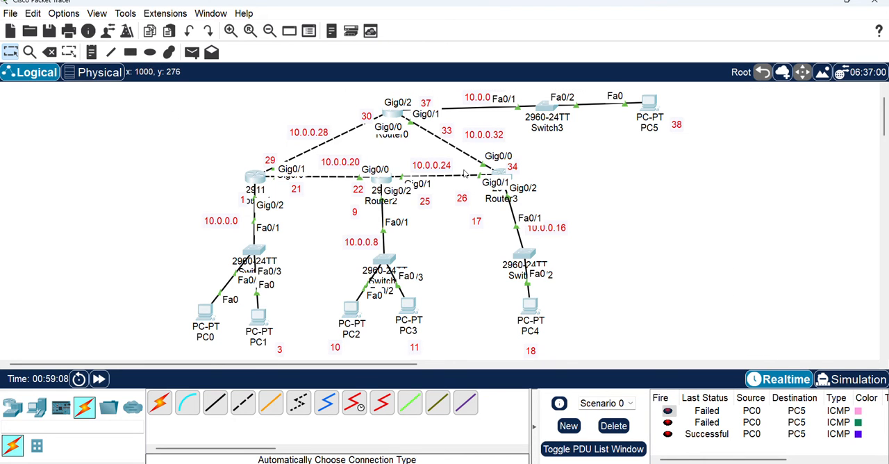
left_click_drag(474, 172, 319, 166)
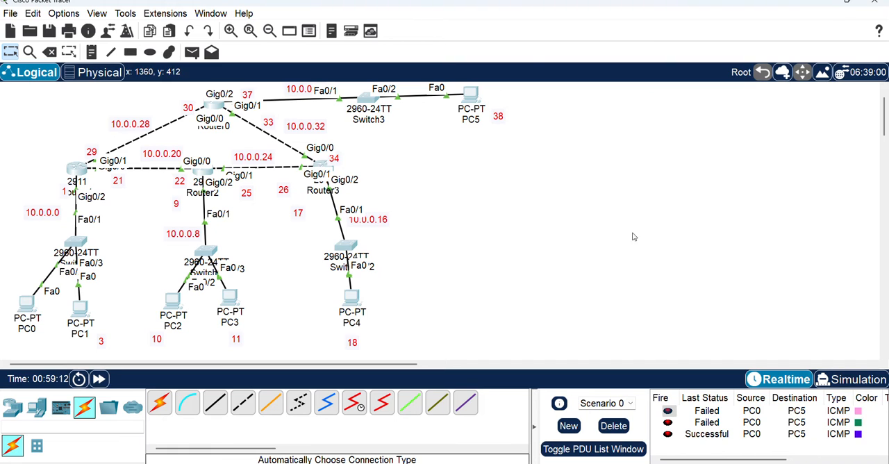
left_click(718, 225)
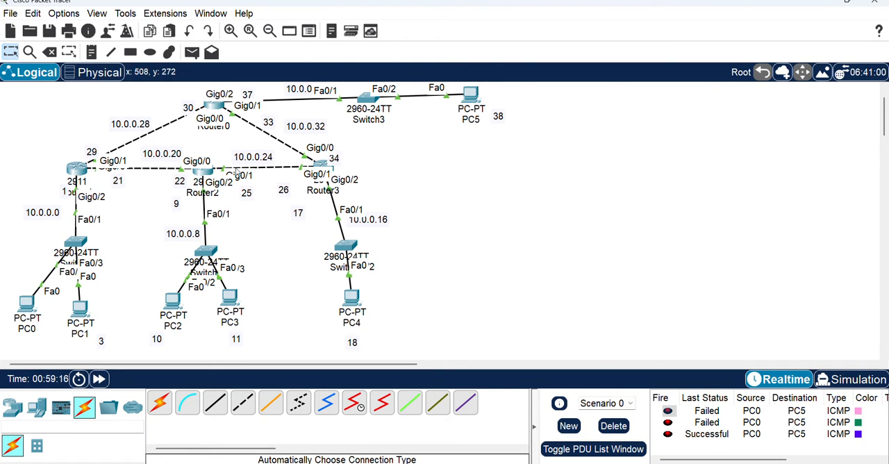
Check the static routes list of Router0
left_click(216, 105)
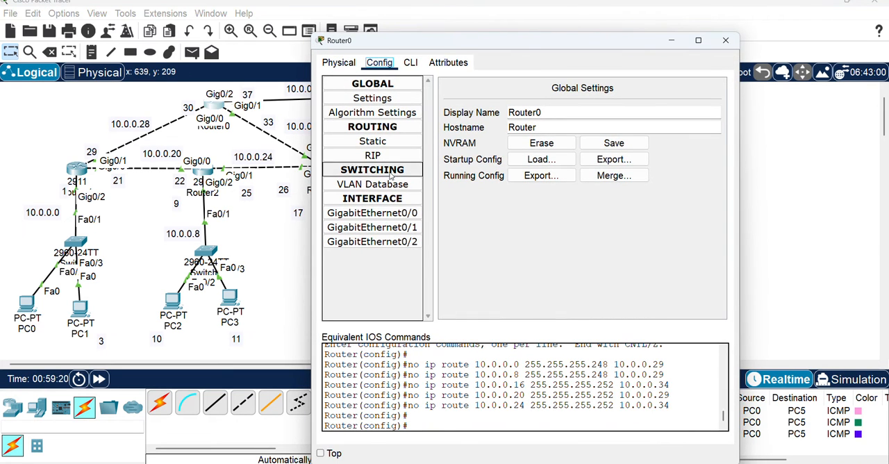
left_click(389, 142)
Remove all static routes from Router1: networks 10.0.0.8, 10.0.0.24, 10.0.0.16, 10.0.0.32 and 10.0.0.36
left_click(77, 173)
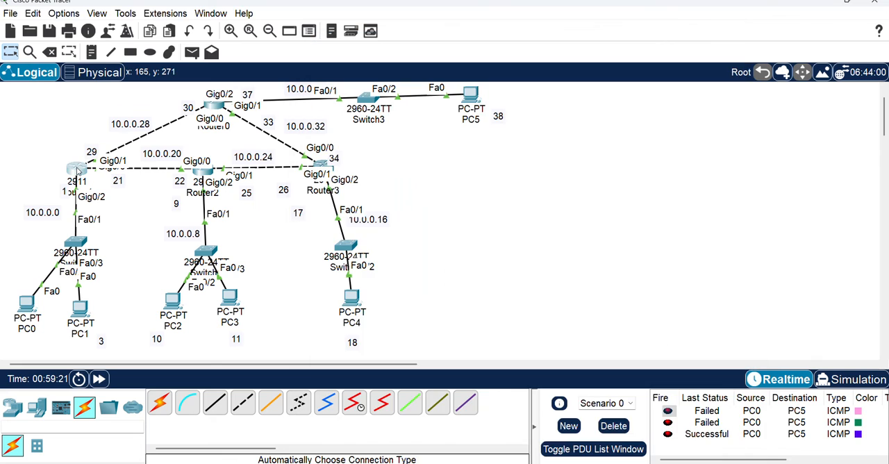
left_click(397, 141)
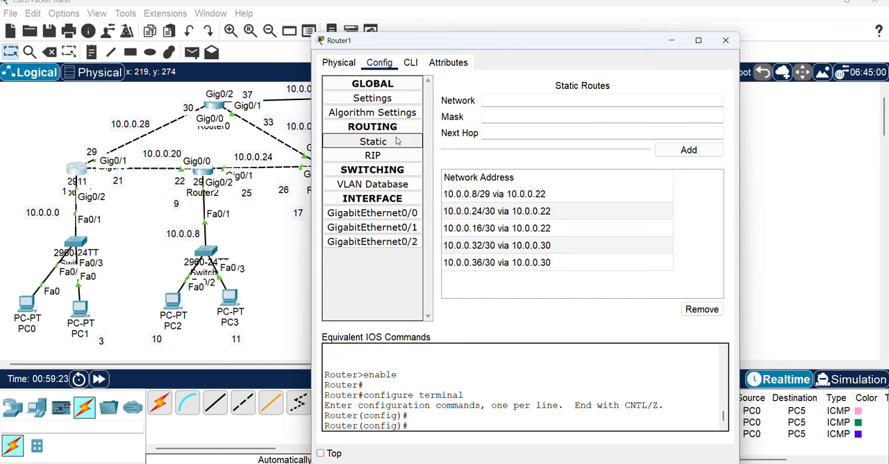
left_click(510, 194)
left_click(701, 309)
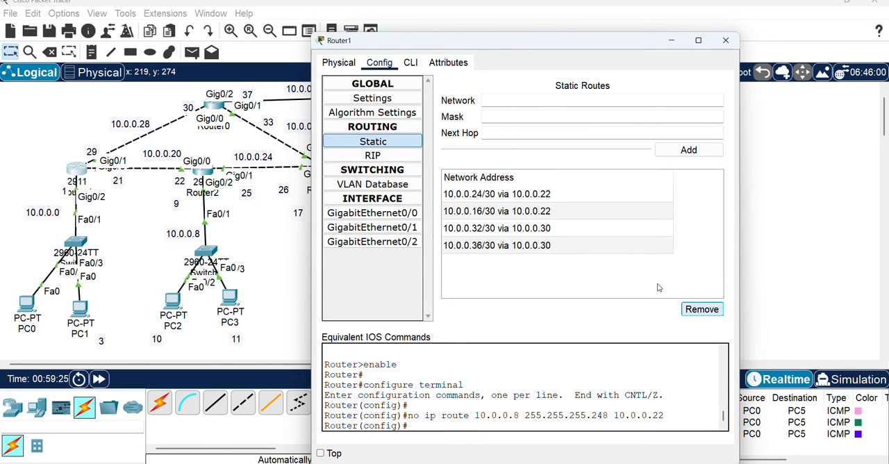
left_click(564, 202)
left_click(701, 309)
left_click(615, 182)
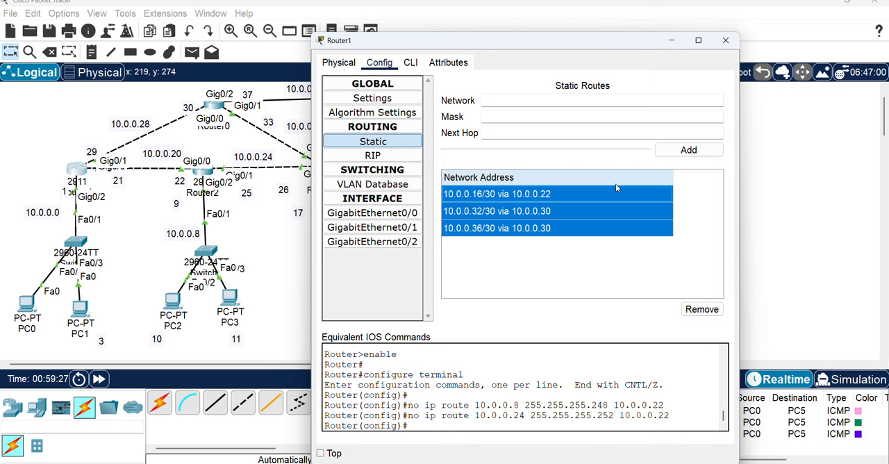
left_click(612, 196)
left_click(705, 313)
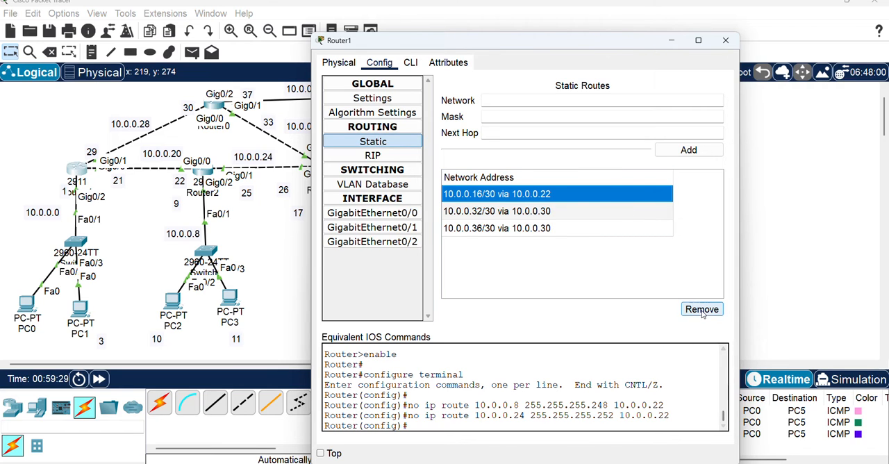
left_click(580, 179)
left_click(715, 316)
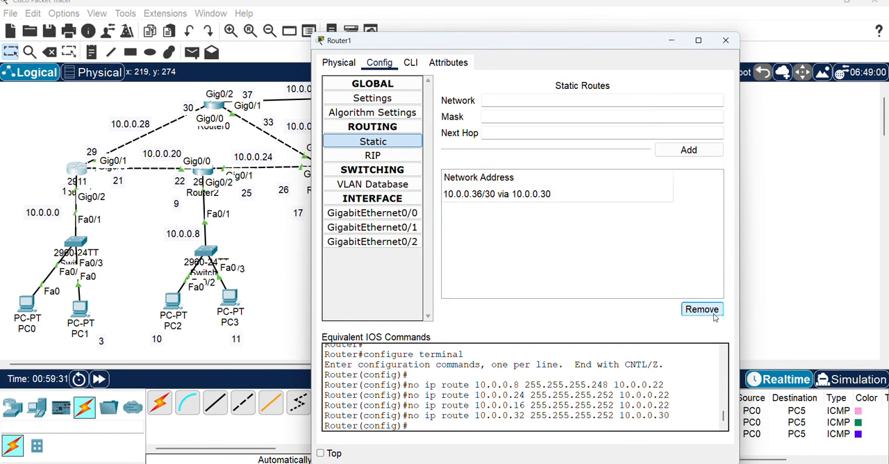
left_click(586, 196)
left_click(705, 313)
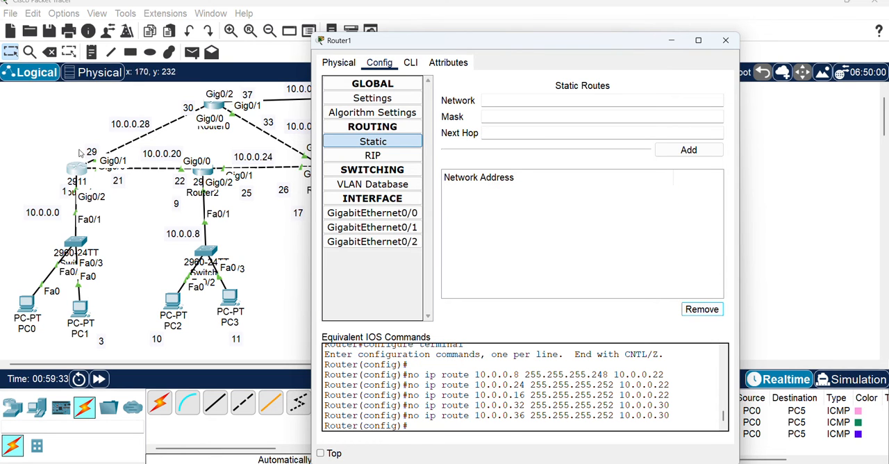
Remove all static routes from Router2: networks 10.0.0.0, 10.0.0.28, 10.0.0.36, 10.0.0.16 and 10.0.0.32
left_click(206, 179)
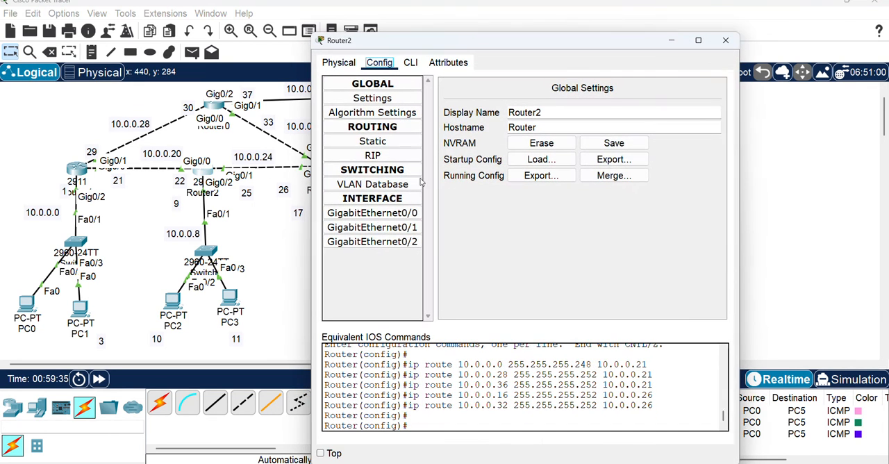
left_click(373, 141)
left_click(523, 196)
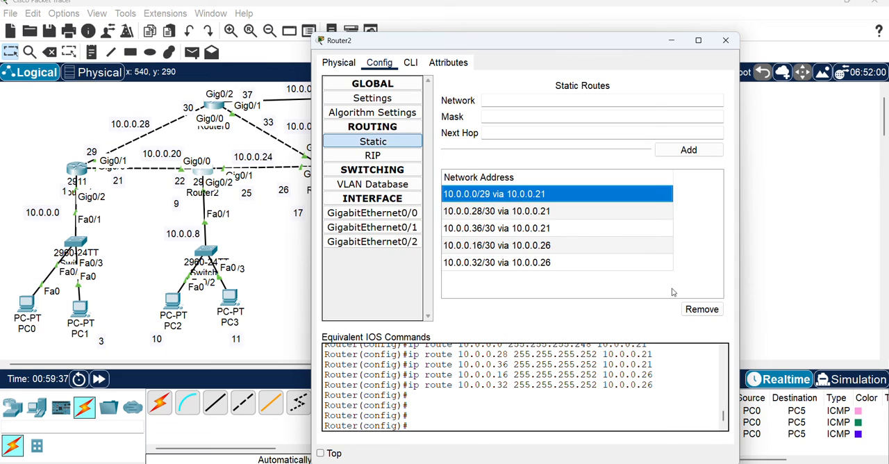
left_click(701, 309)
left_click(547, 194)
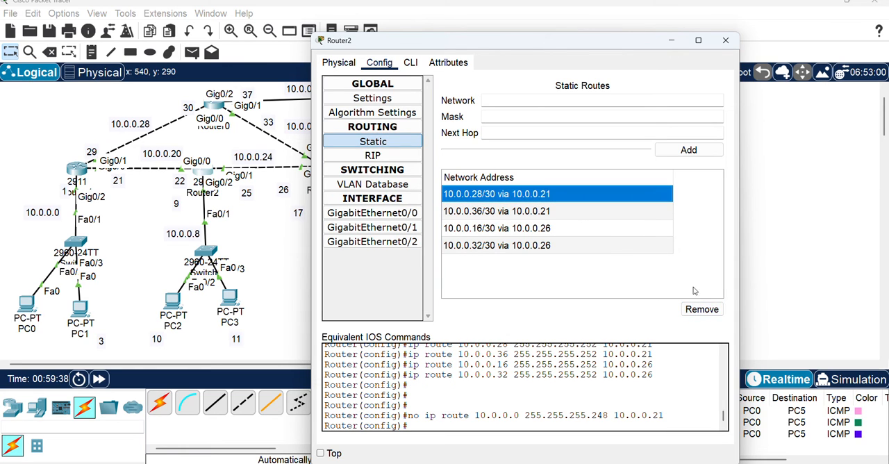
left_click(702, 309)
left_click(701, 309)
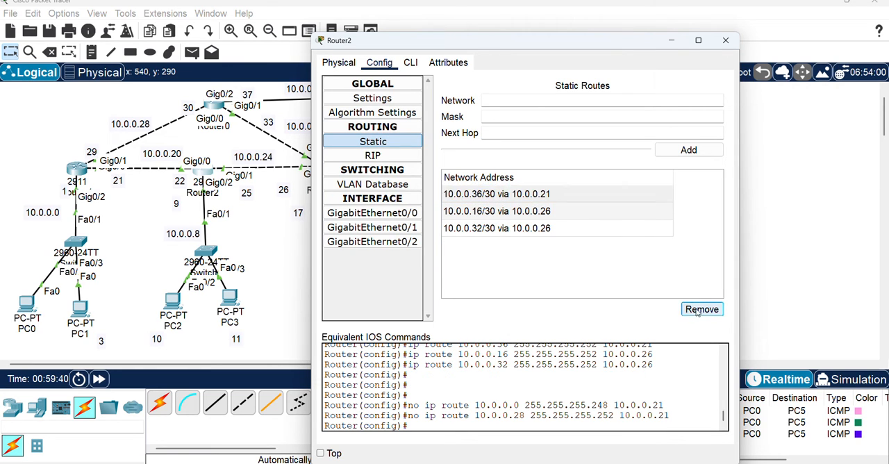
left_click(539, 197)
left_click(701, 309)
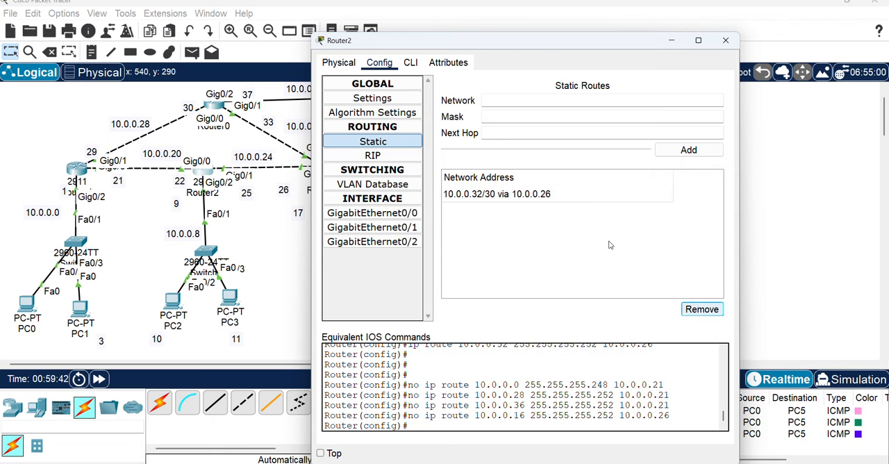
left_click(557, 200)
left_click(695, 309)
left_click(272, 257)
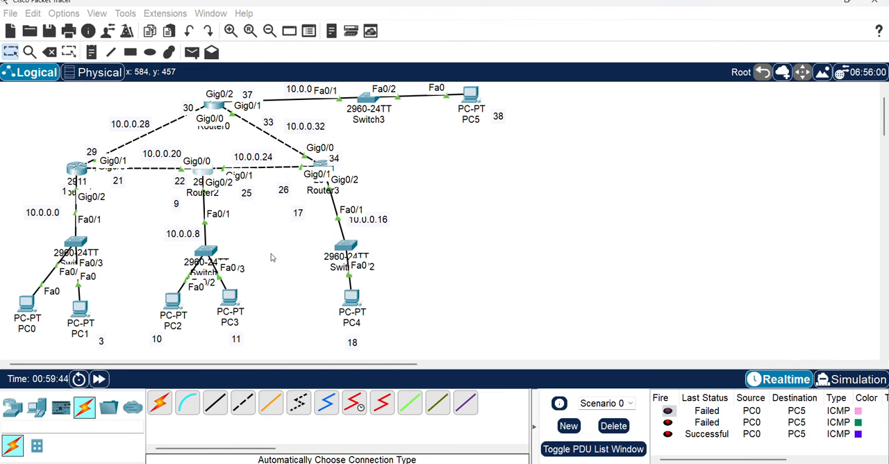
Remove all static routes from Router3: networks 10.0.0.0, 10.0.0.8, 10.0.0.20, 10.0.0.28 and 10.0.0.36
left_click(340, 172)
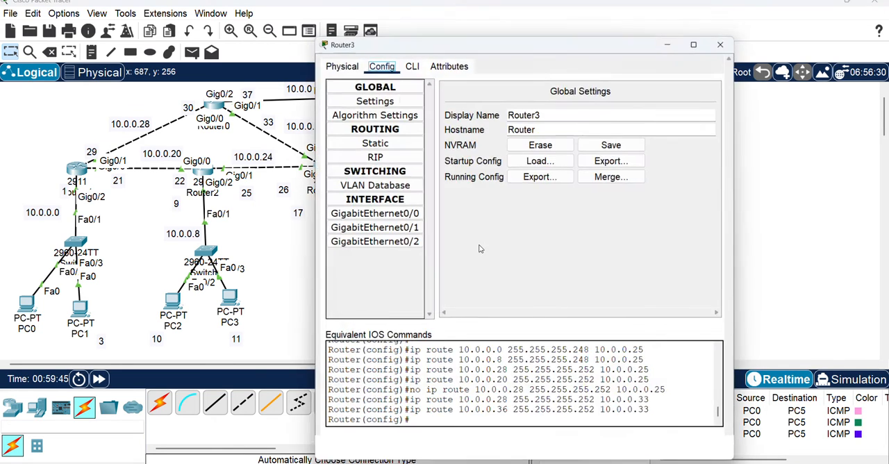
left_click(372, 143)
left_click(500, 196)
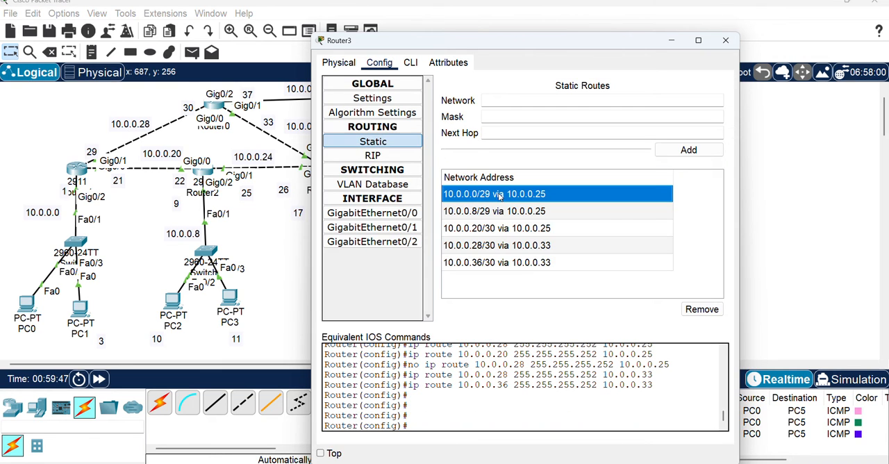
left_click(700, 310)
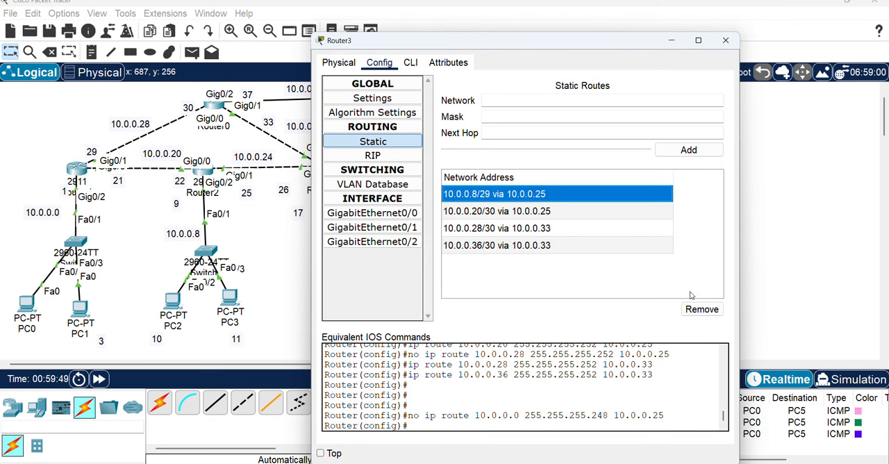
left_click(700, 310)
left_click(496, 193)
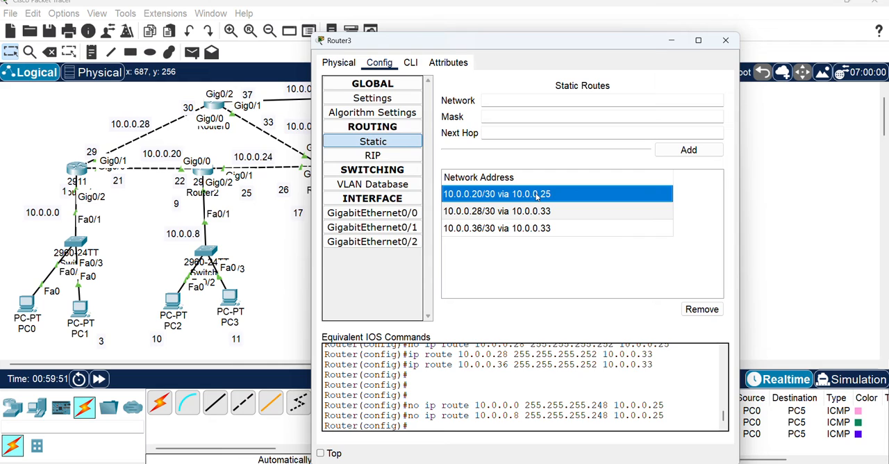
left_click(700, 309)
left_click(539, 199)
left_click(700, 310)
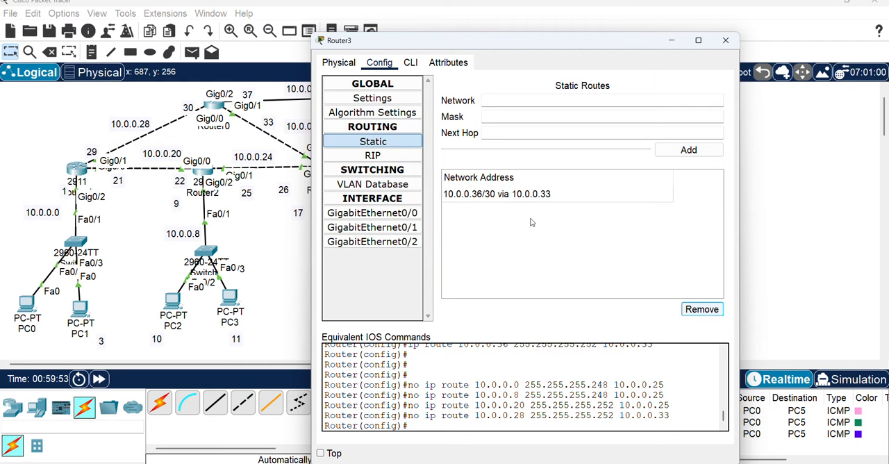
left_click(503, 197)
left_click(700, 310)
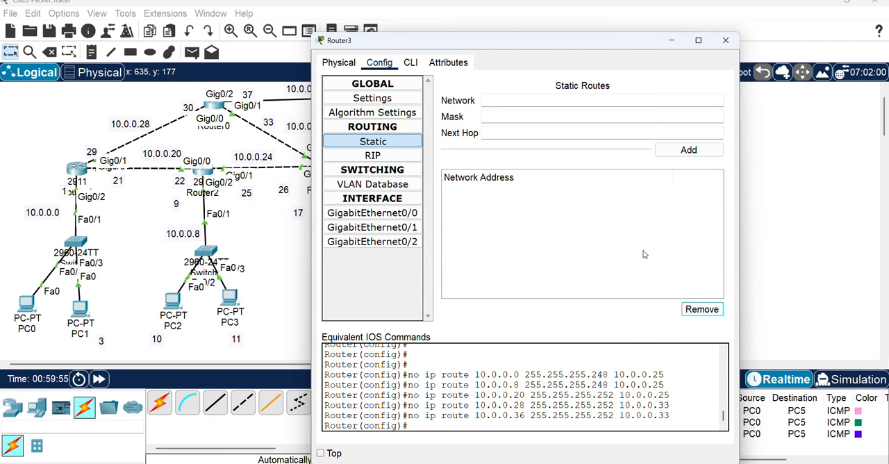
left_click(725, 40)
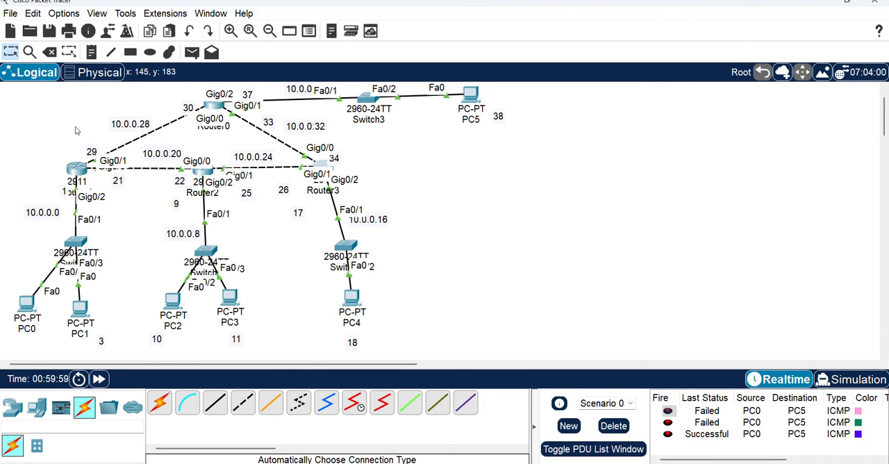
Add two default routes on Router0, network 0.0.0.0 with mask 0.0.0.0, via next hops 10.0.0.29 and 10.0.0.34
left_click(213, 108)
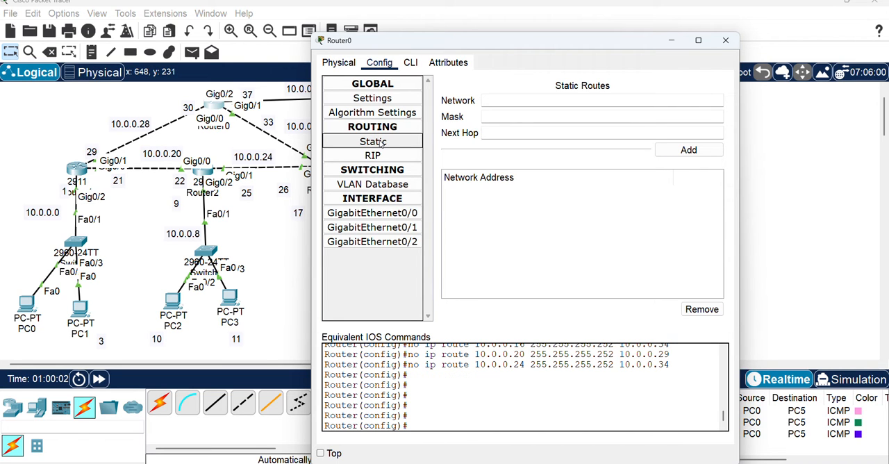
left_click_drag(468, 41, 652, 51)
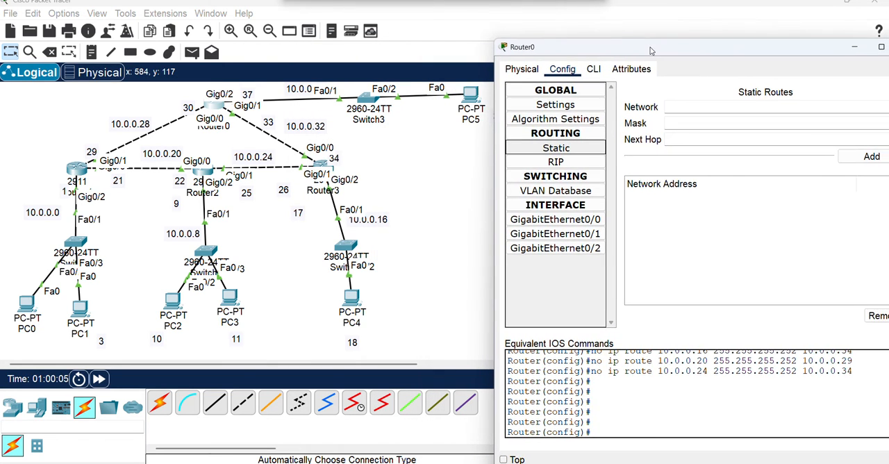
left_click(690, 106)
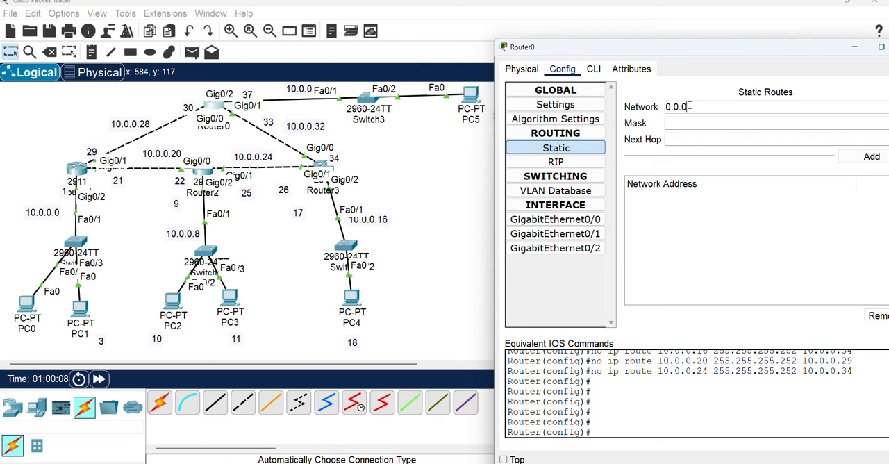
left_click(667, 122)
type("0.0.0.0")
left_click(674, 136)
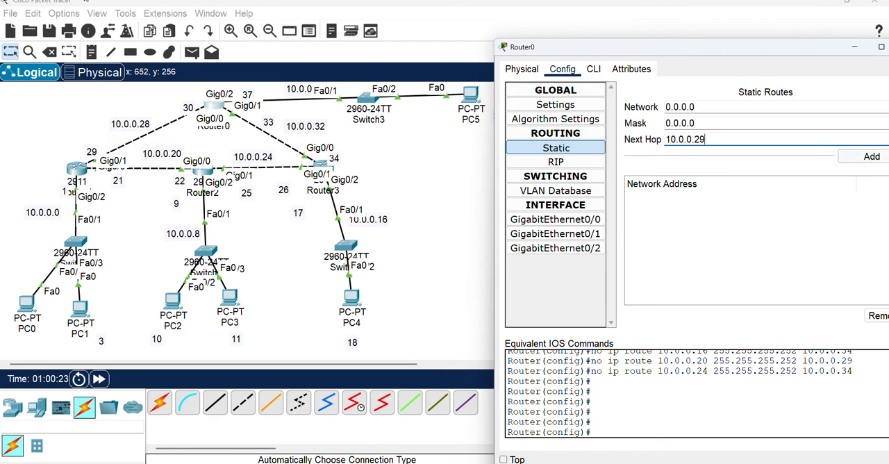
left_click(875, 159)
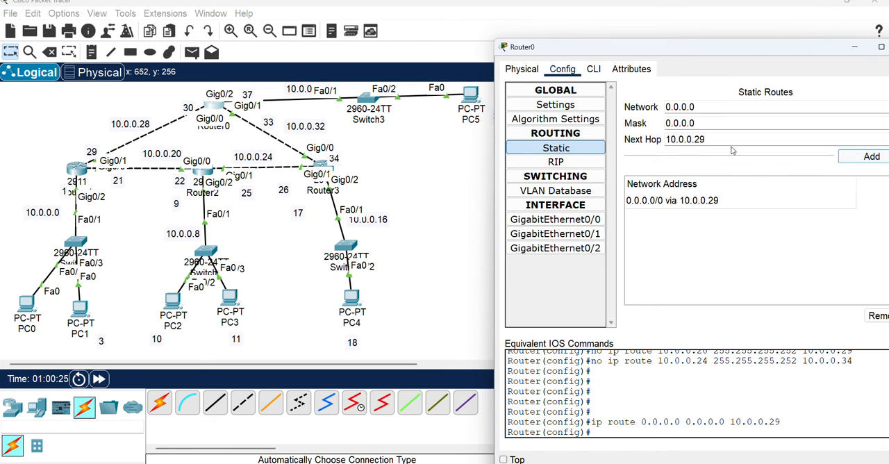
left_click(706, 139)
left_click(879, 154)
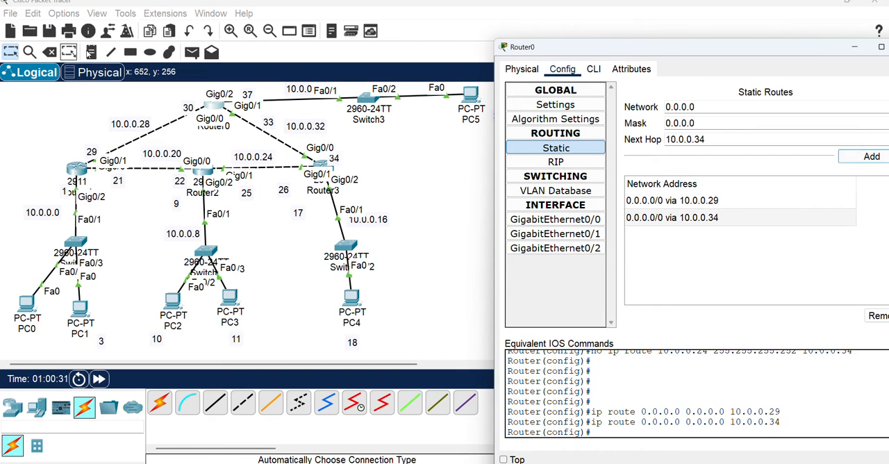
Add two default routes on Router1, network 0.0.0.0 with mask 0.0.0.0, via next hops 10.0.0.22 and 10.0.0.30
left_click(77, 168)
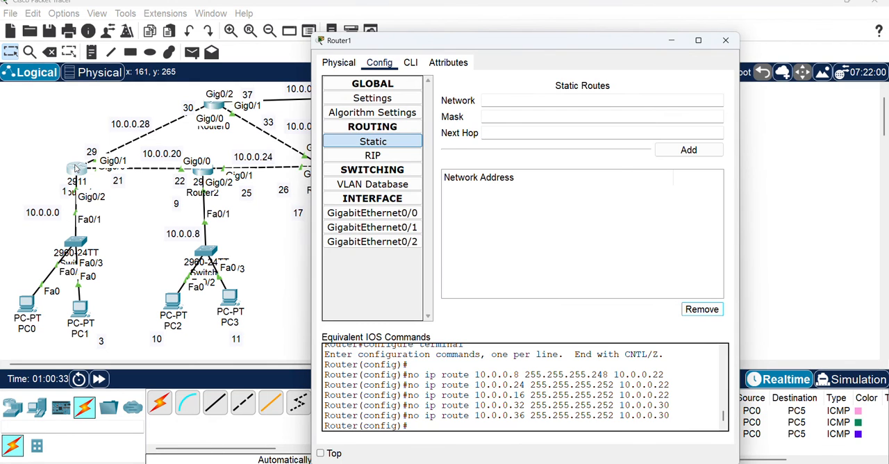
left_click(397, 144)
left_click(502, 101)
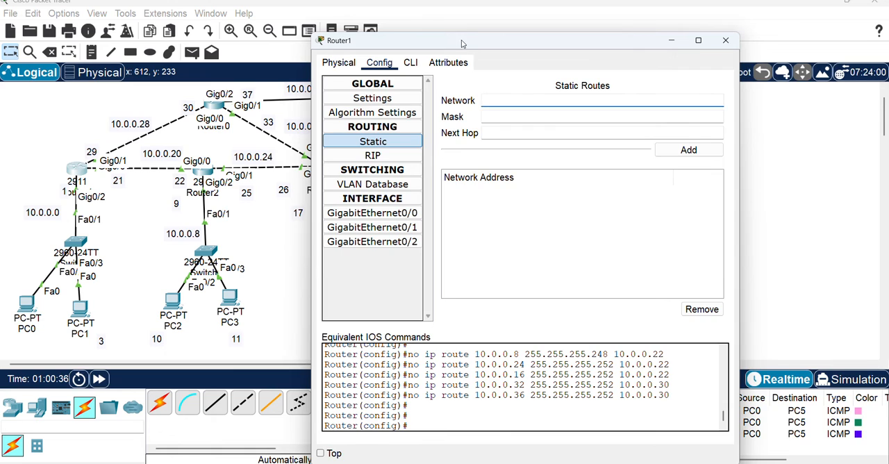
left_click_drag(463, 40, 647, 50)
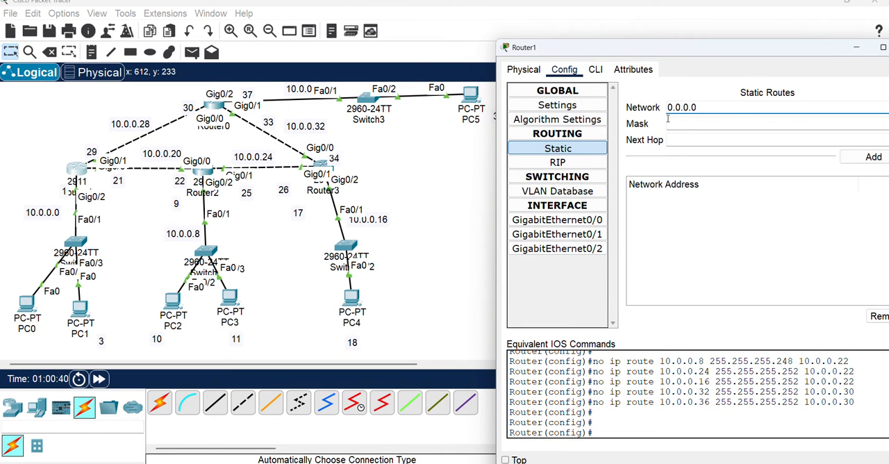
left_click(677, 122)
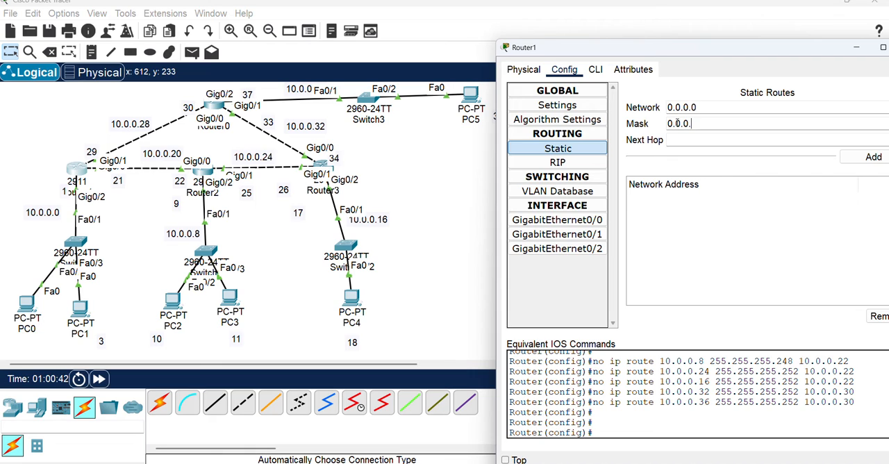
left_click(689, 135)
left_click(872, 157)
left_click_drag(697, 140, 710, 139)
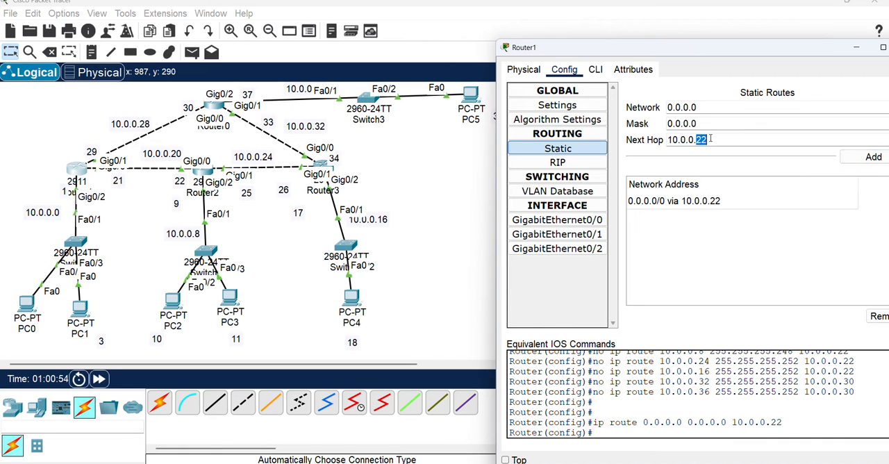
left_click(873, 157)
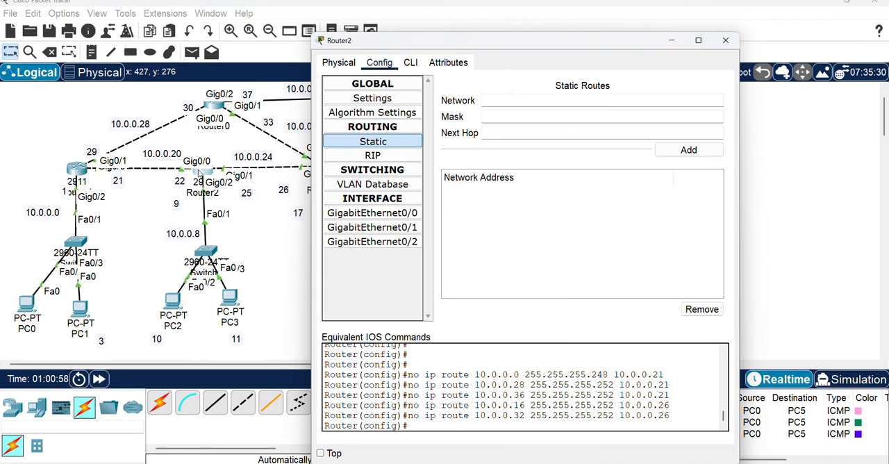
Enter 0.0.0.0 as the network of a new static route on Router2
left_click(202, 172)
left_click(500, 101)
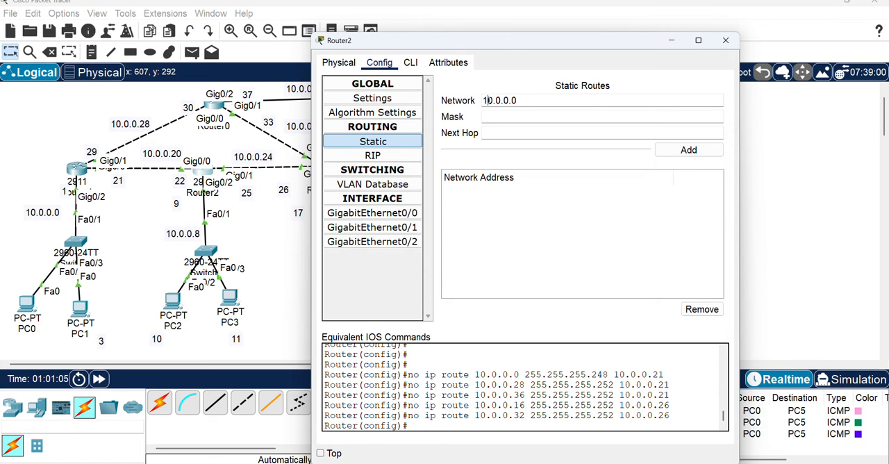
left_click(486, 100)
key("BackSpace")
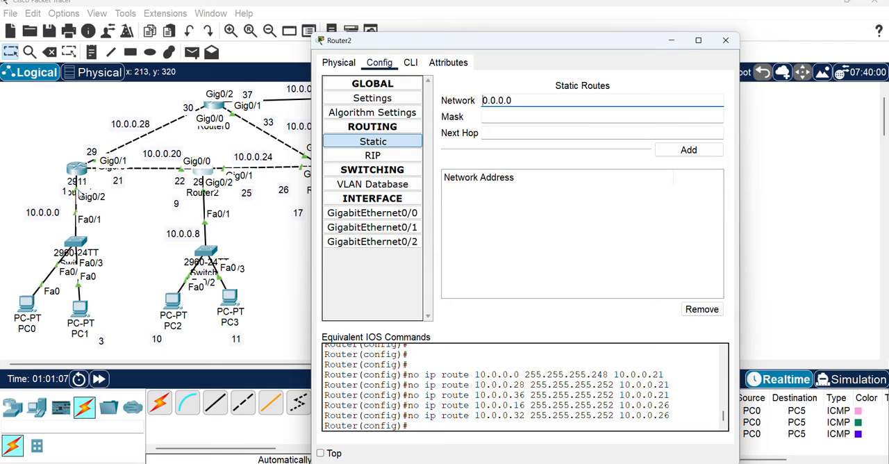
Check the static routes list of Router1 and put its window away
left_click(77, 171)
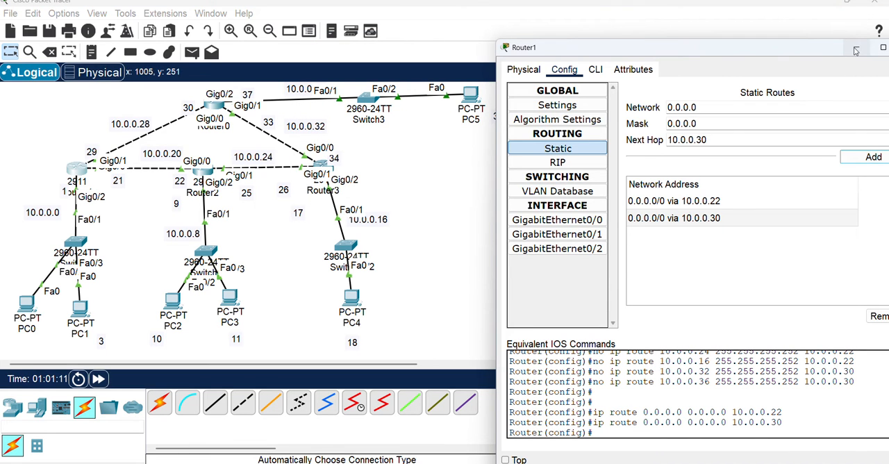
left_click_drag(808, 50, 709, 50)
left_click(816, 49)
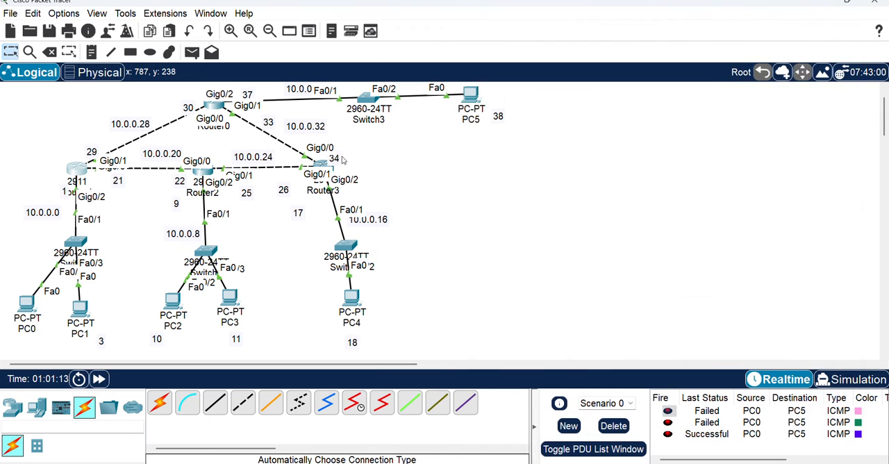
Complete Router2's default route with mask 0.0.0.0 and next hop 10.0.0.21, and add a second one via 10.0.0.26
left_click(200, 178)
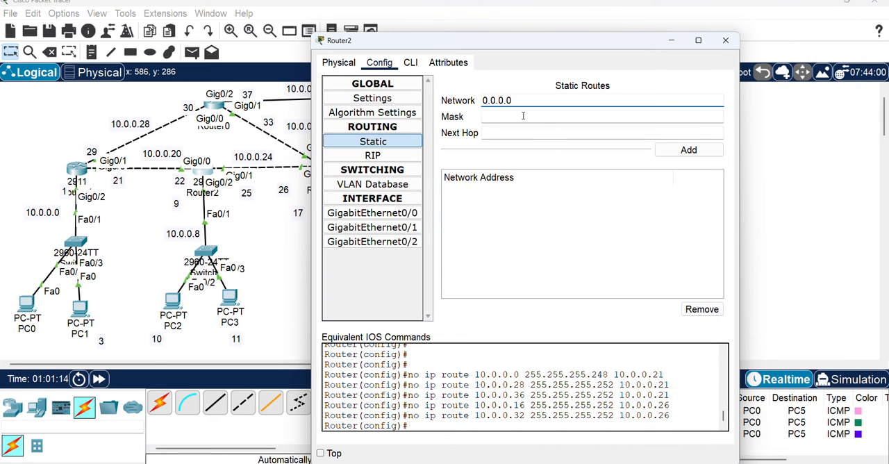
left_click(505, 116)
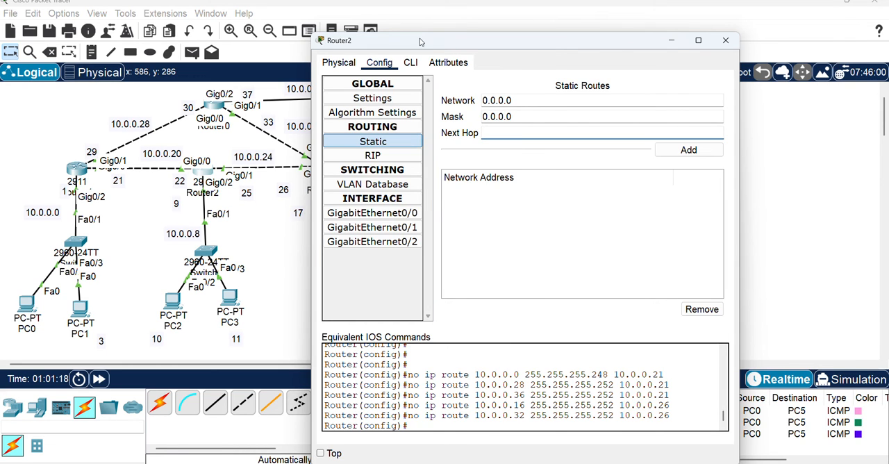
left_click_drag(421, 42, 523, 43)
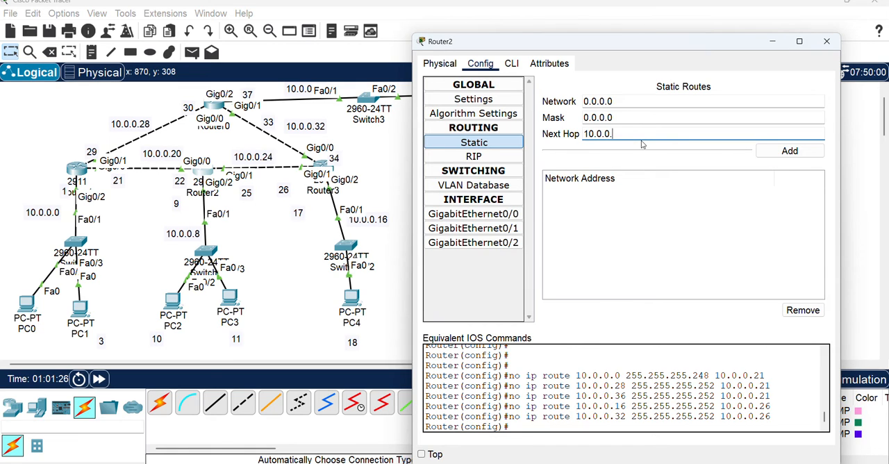
left_click(791, 151)
left_click(629, 136)
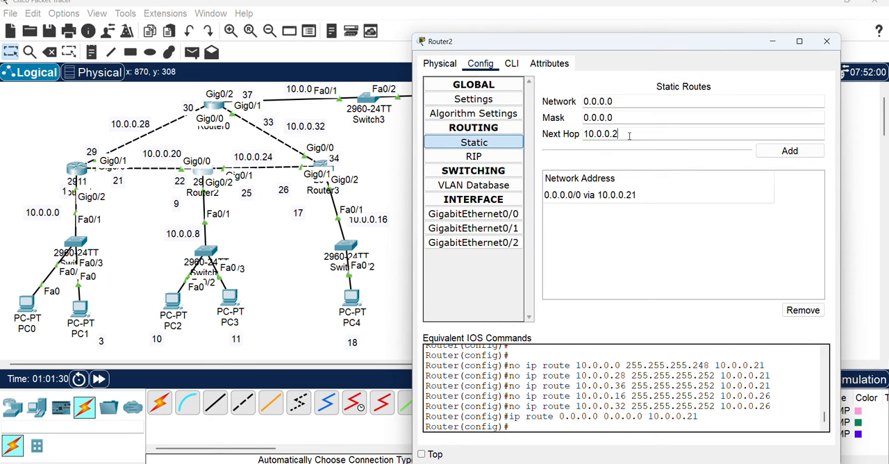
left_click(787, 152)
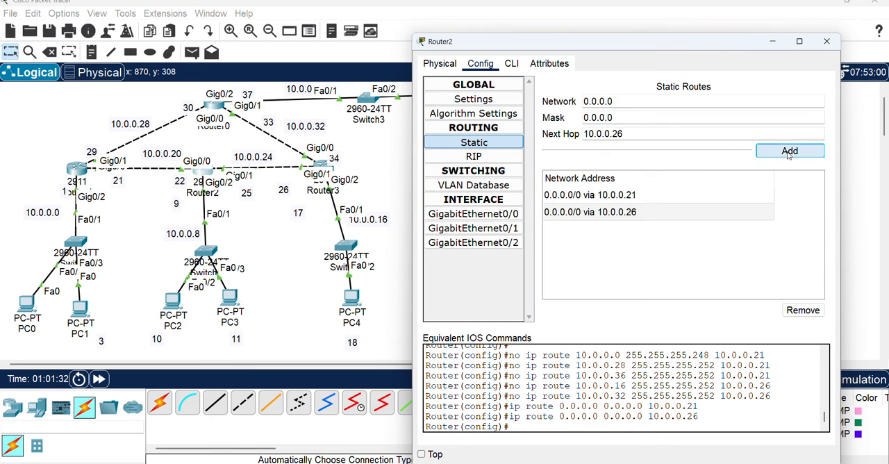
Add a default route on Router3 with network 0.0.0.0, mask 0.0.0.0 and next hop 10.0.0.25
left_click(321, 163)
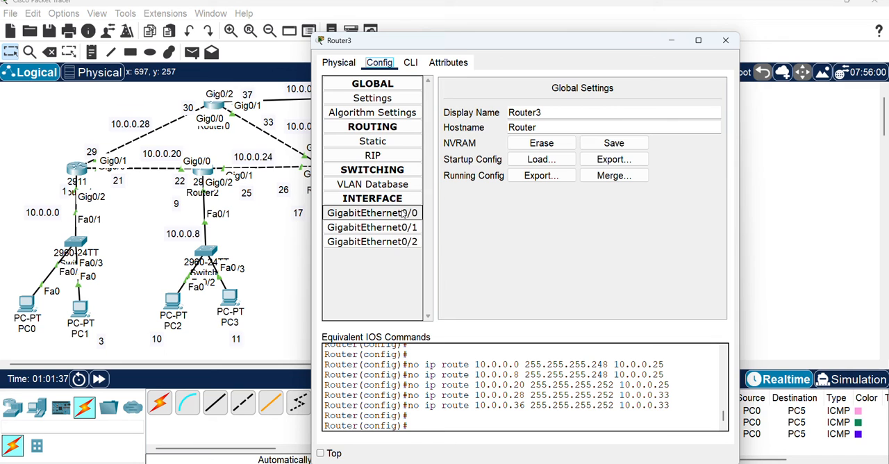
left_click(393, 143)
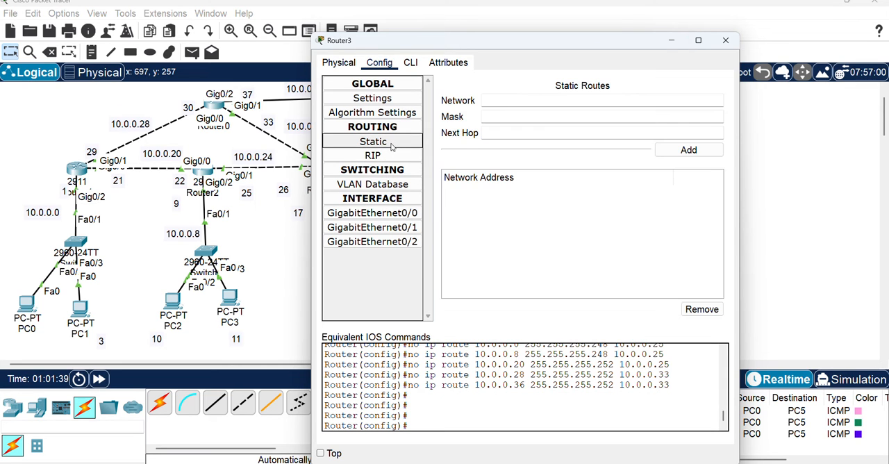
left_click_drag(489, 41, 605, 41)
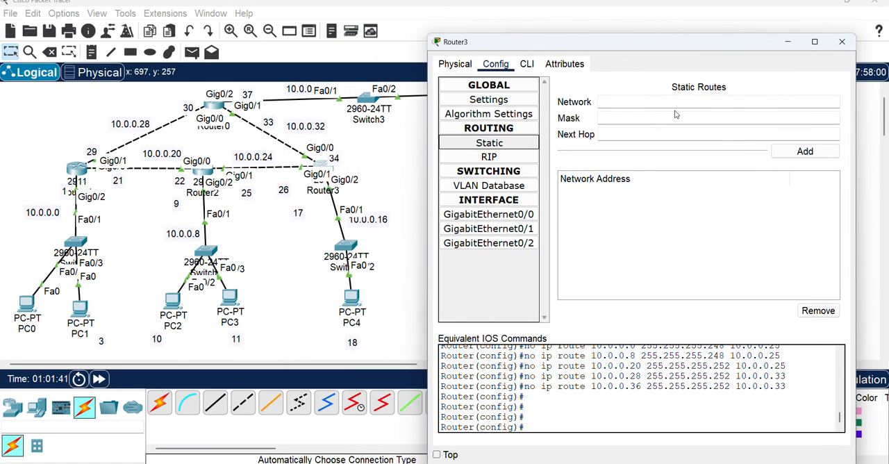
left_click(653, 101)
type("0.0.0.0")
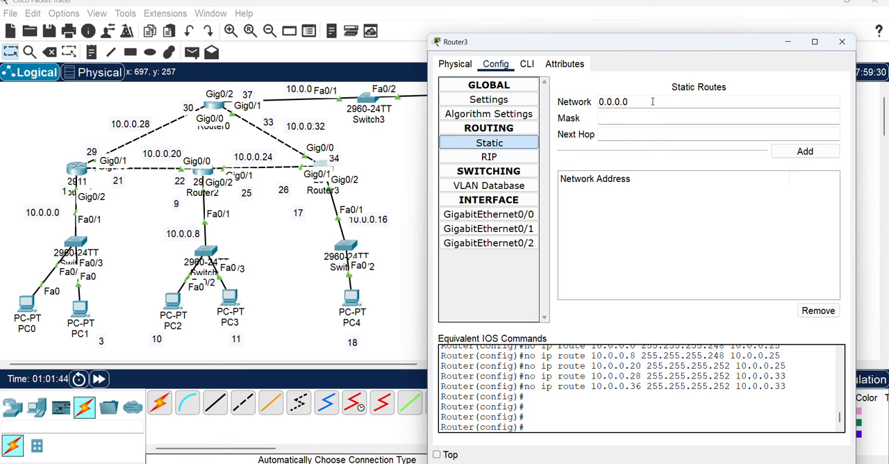
left_click(644, 119)
left_click(644, 135)
left_click(644, 135)
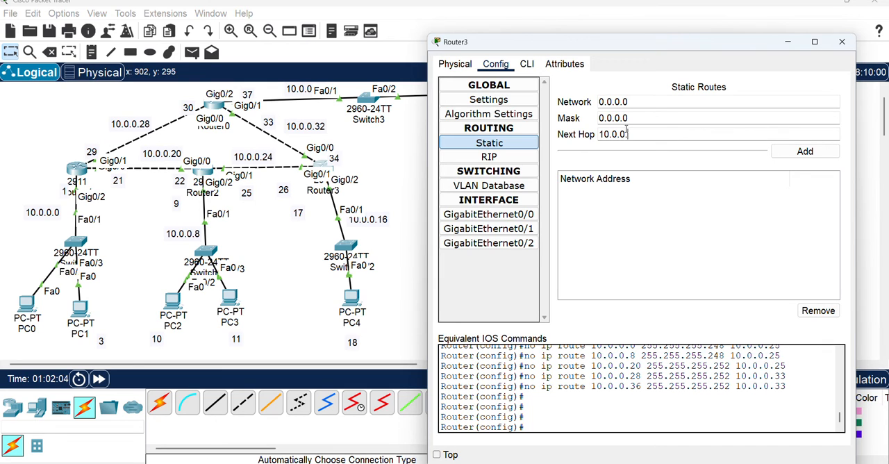
left_click(783, 153)
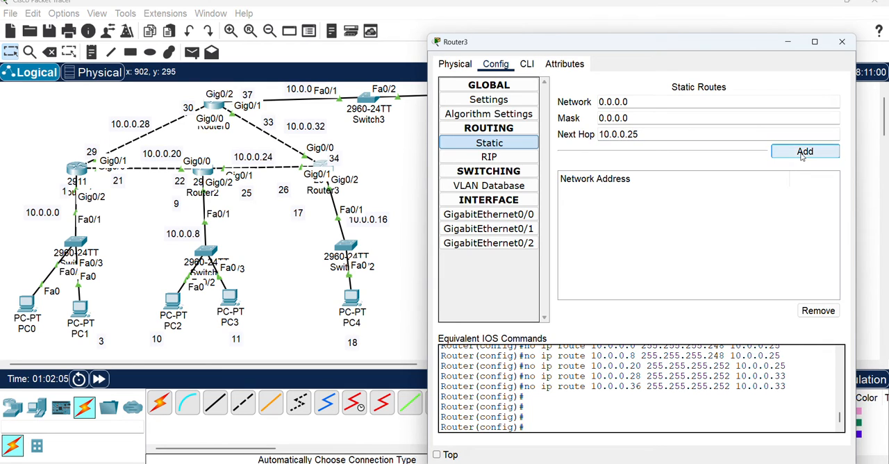
Add a second default route on Router3 with next hop 10.0.0.33 and close the router's window
left_click_drag(629, 134, 668, 134)
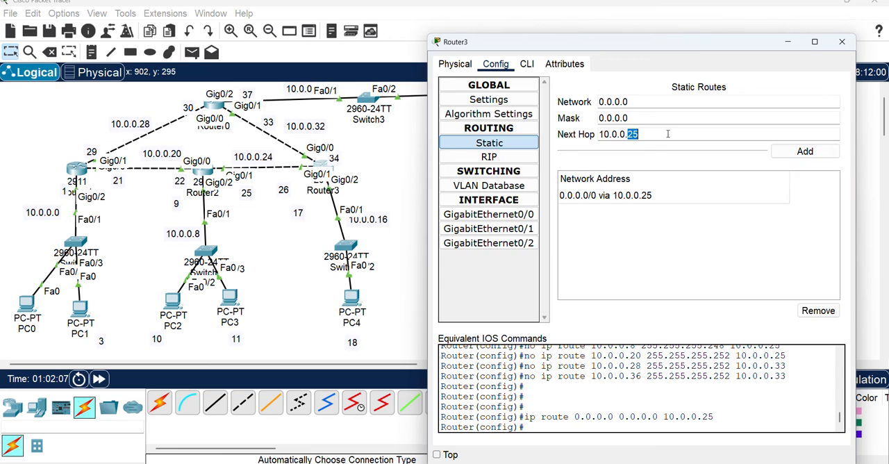
left_click(799, 154)
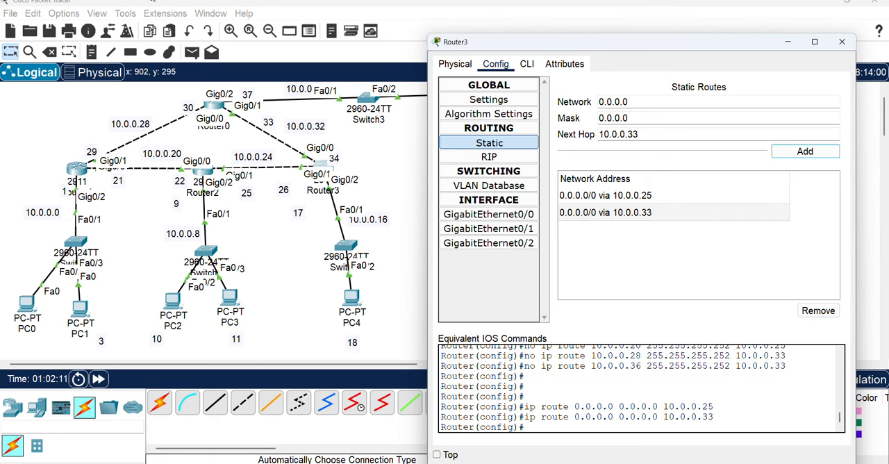
left_click(842, 42)
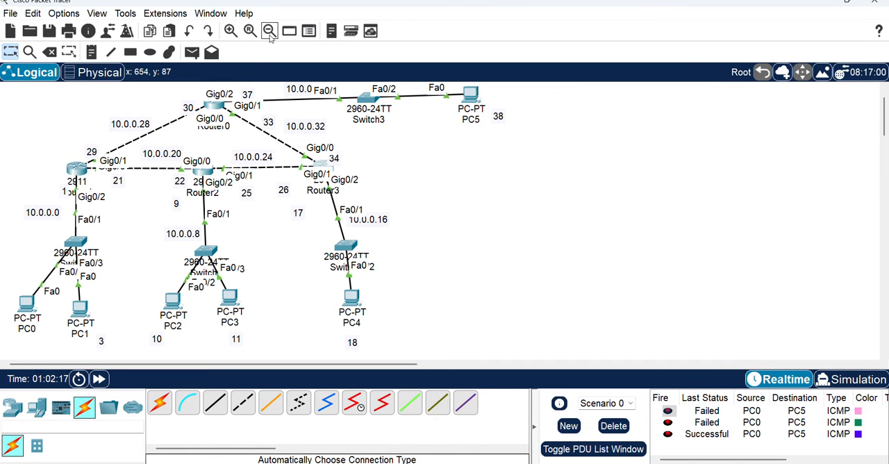
Send a simple PDU from PC0 to PC5 to test the default routes
left_click(192, 52)
left_click(26, 303)
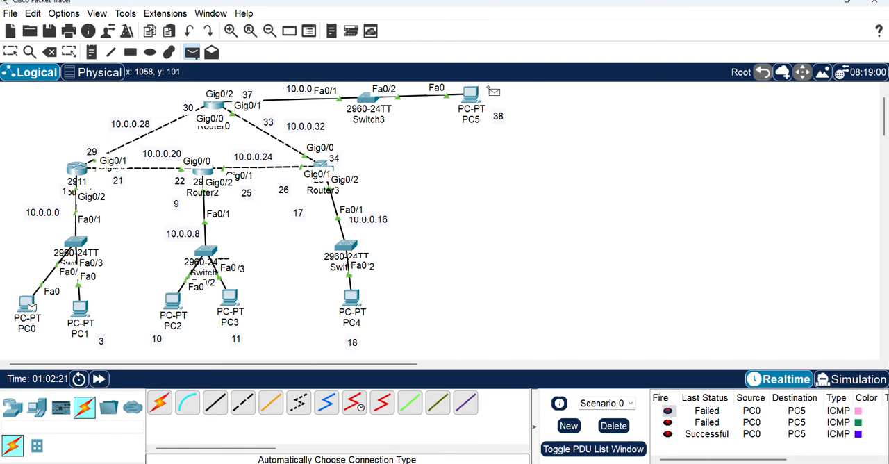
left_click(471, 93)
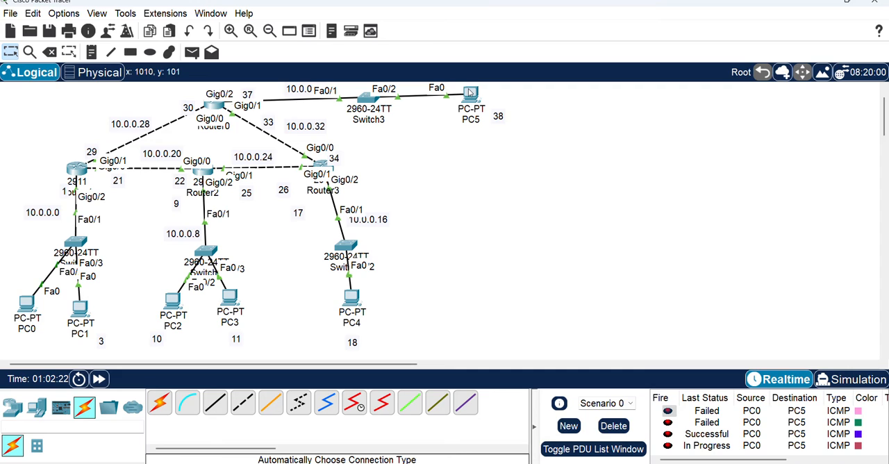
Clear all PDU entries of Scenario 0 and send a fresh simple PDU from PC0 to PC5
left_click(614, 426)
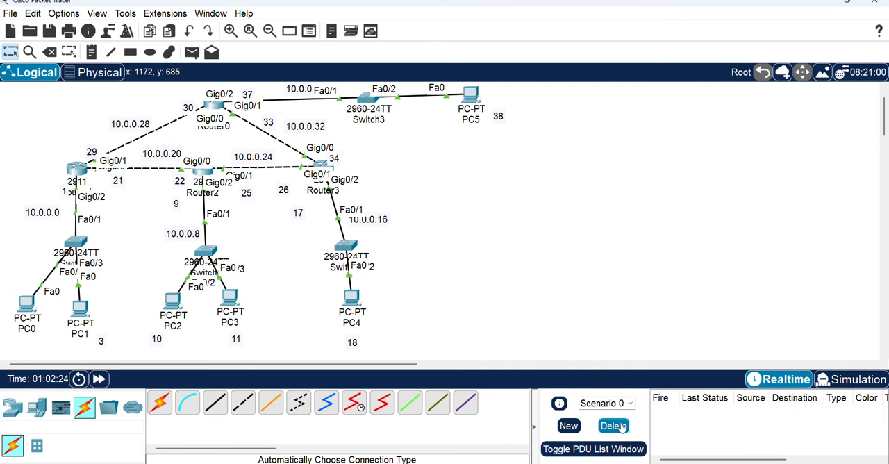
left_click(193, 53)
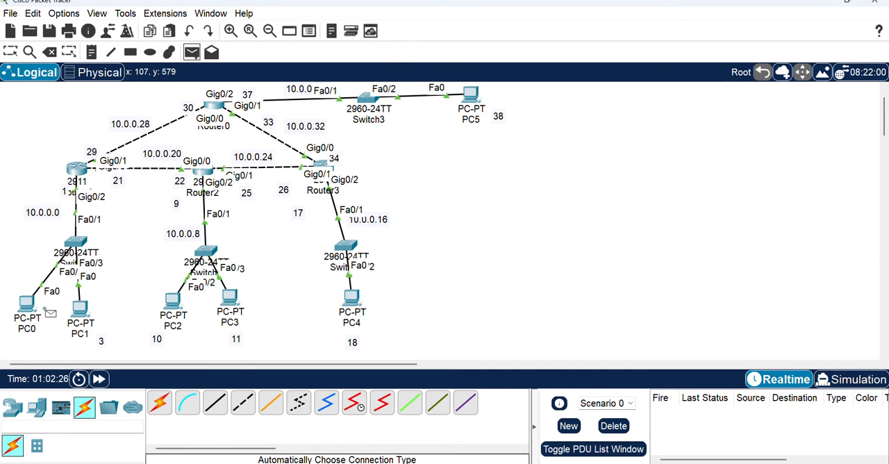
left_click(27, 303)
left_click(470, 91)
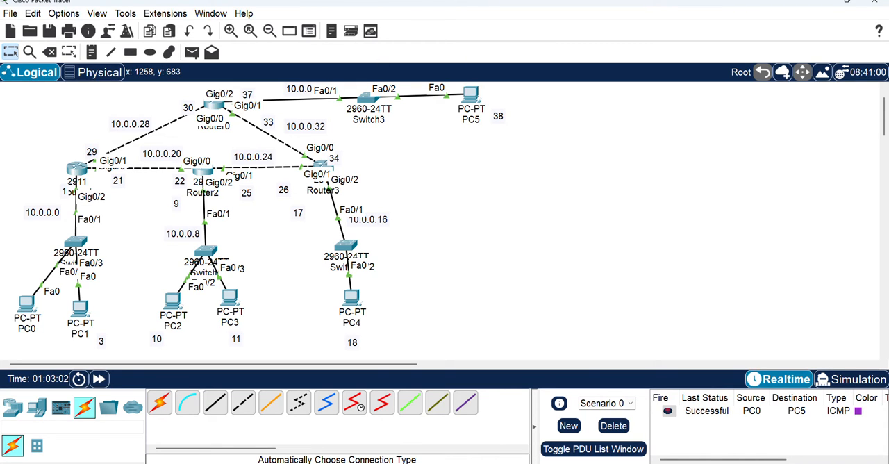
Switch to the Edge browser, open a new tab and close the tab of the expiring Meet call
mouse_move(577, 463)
mouse_move(476, 463)
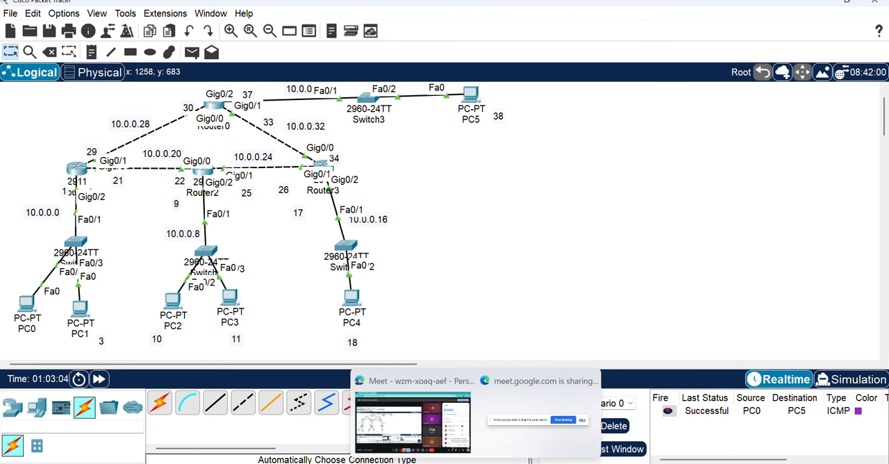
left_click(413, 422)
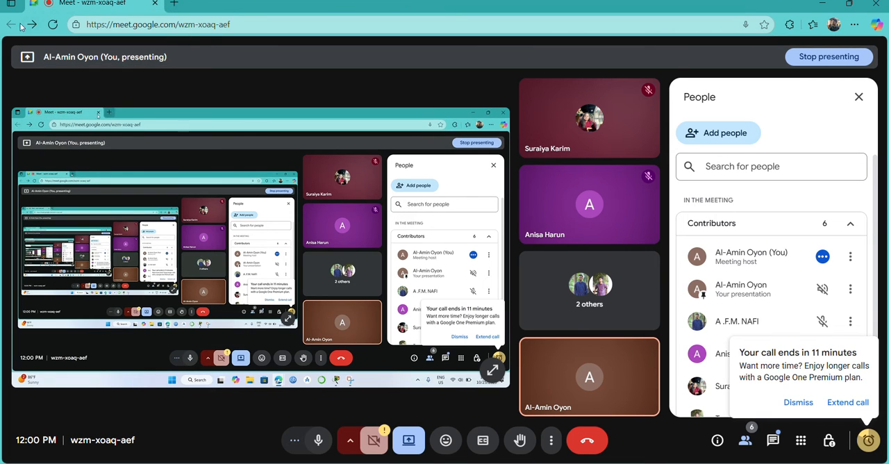
left_click(174, 3)
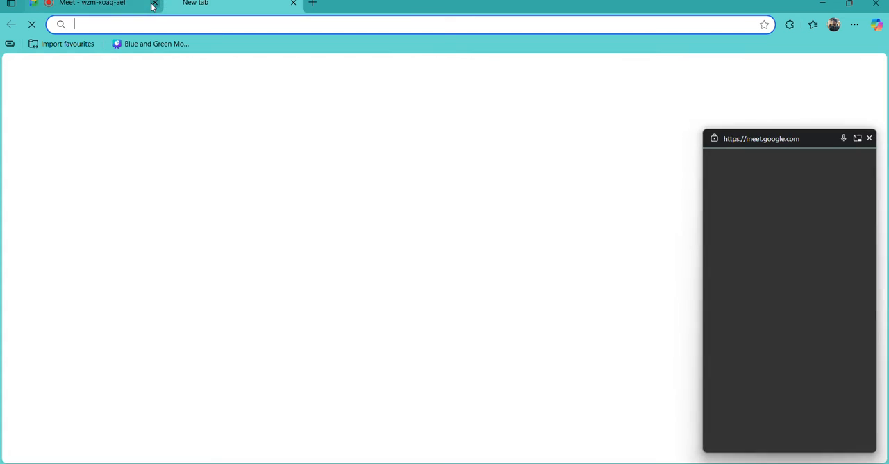
left_click(154, 3)
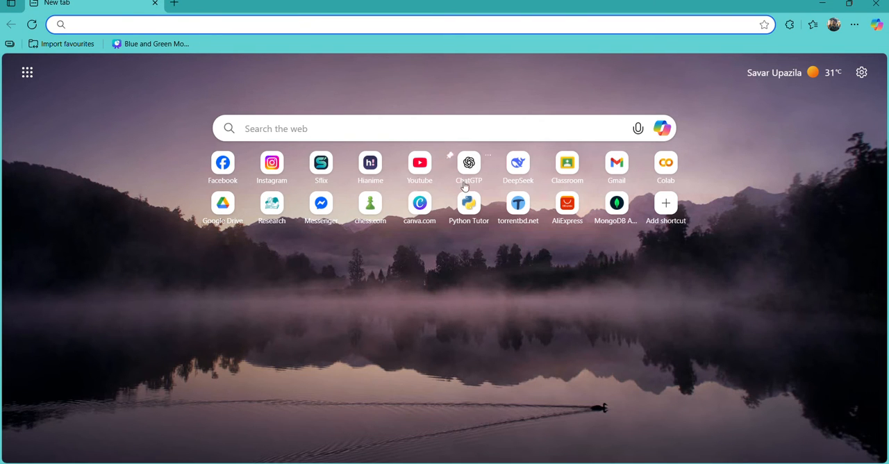
Search for Google Meet and open its website from the results
left_click(323, 27)
type("google")
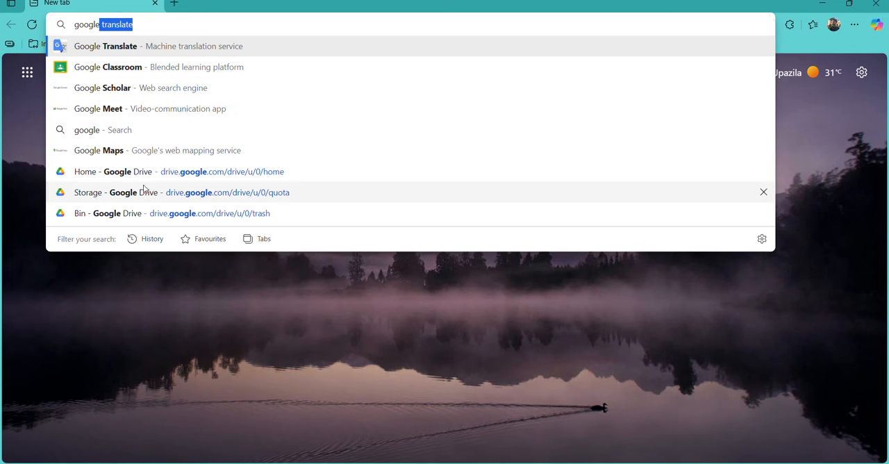
left_click(142, 108)
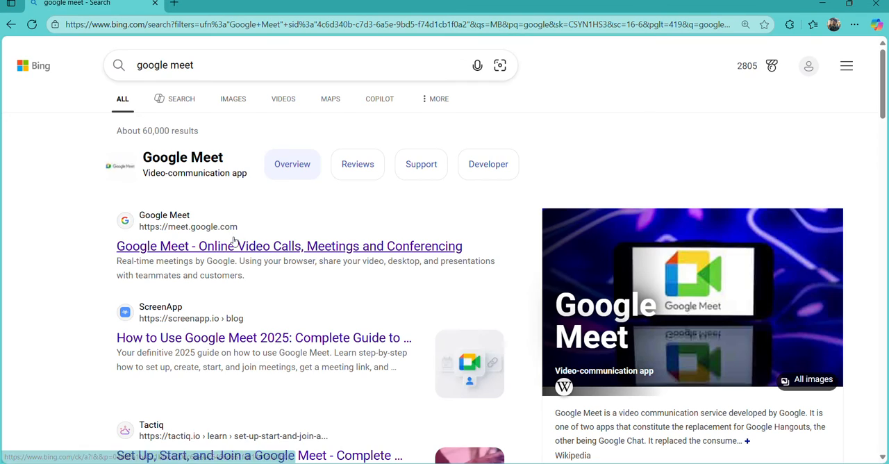
left_click(163, 246)
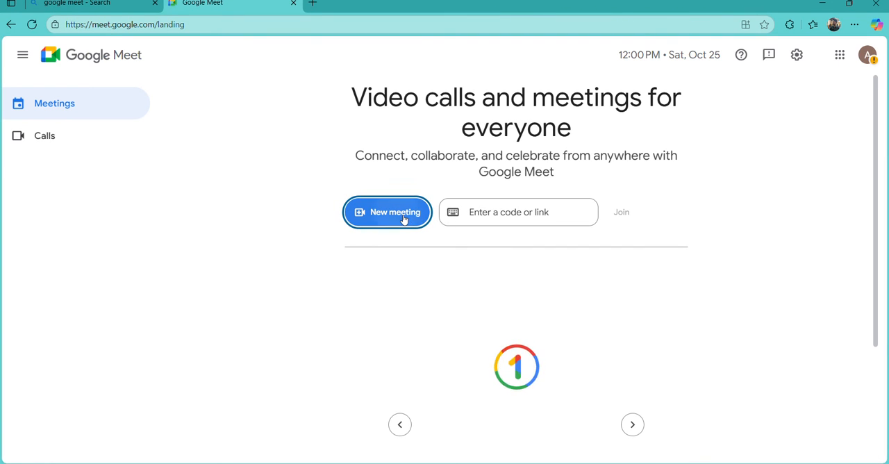
Start an instant Google Meet meeting and copy its link from the browser address
left_click(406, 220)
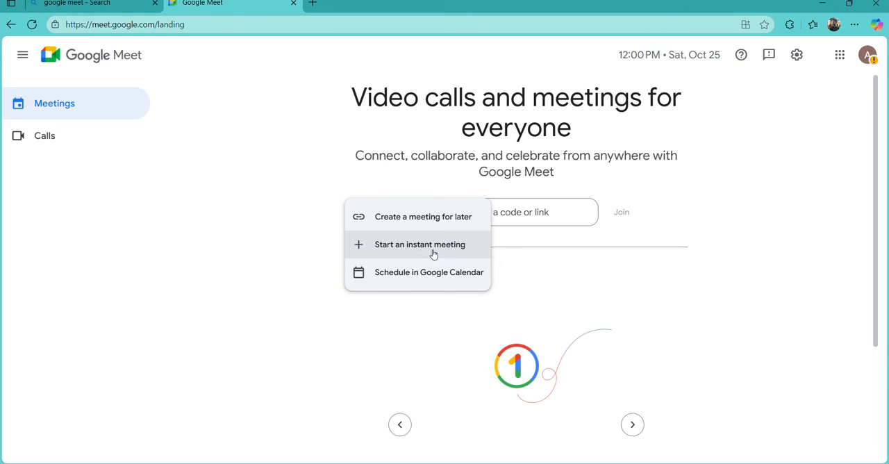
left_click(434, 251)
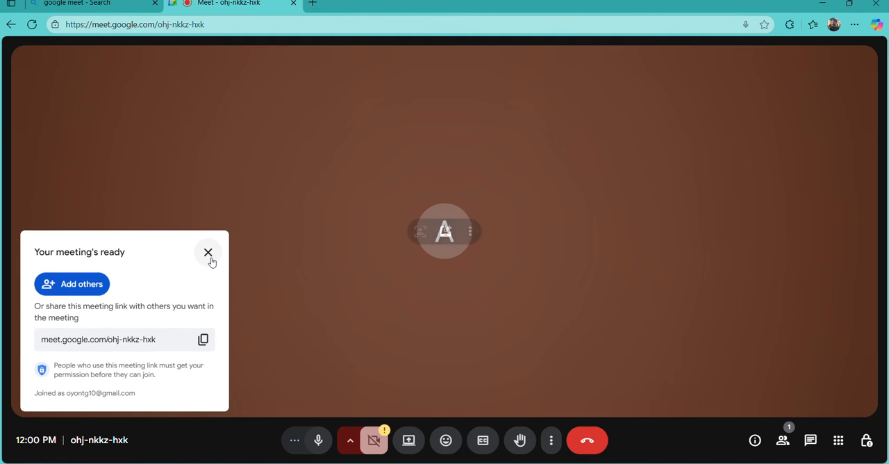
left_click(208, 253)
left_click(217, 28)
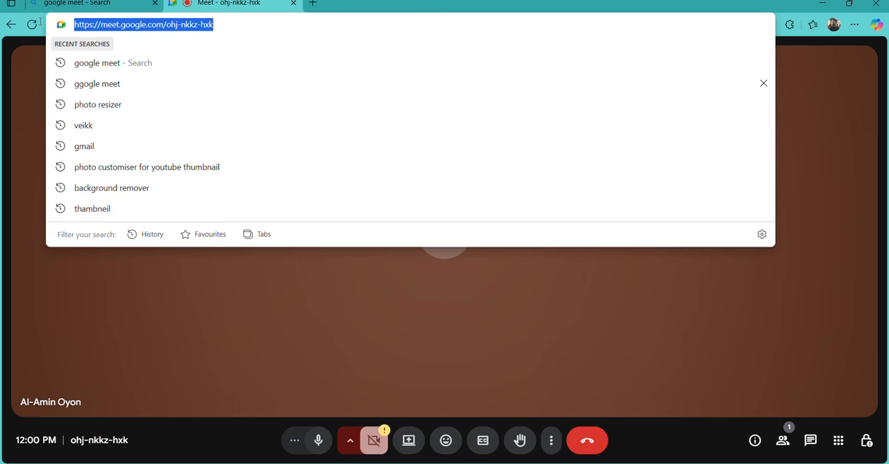
right_click(110, 26)
left_click(157, 153)
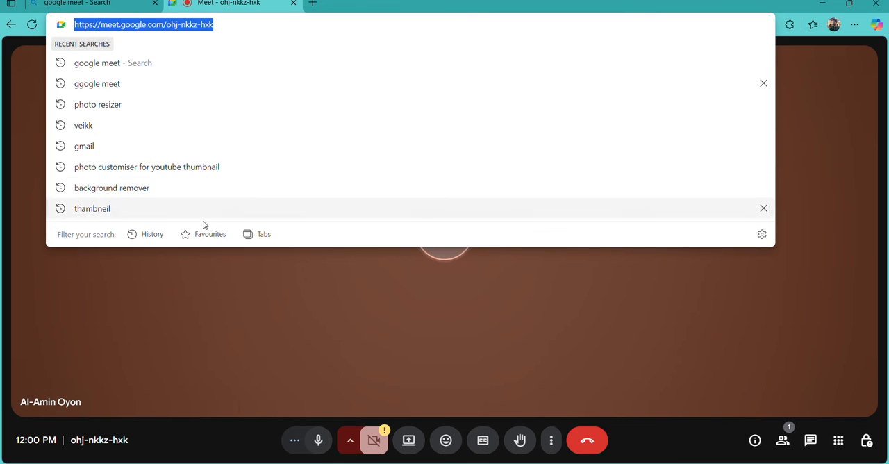
Open Messenger in a new tab and send the copied meeting link to the contact of the topmost chat
left_click(312, 4)
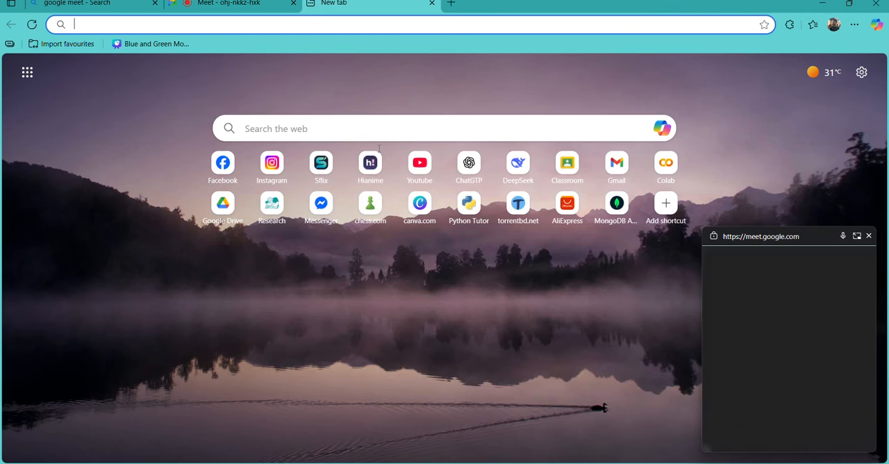
left_click(322, 204)
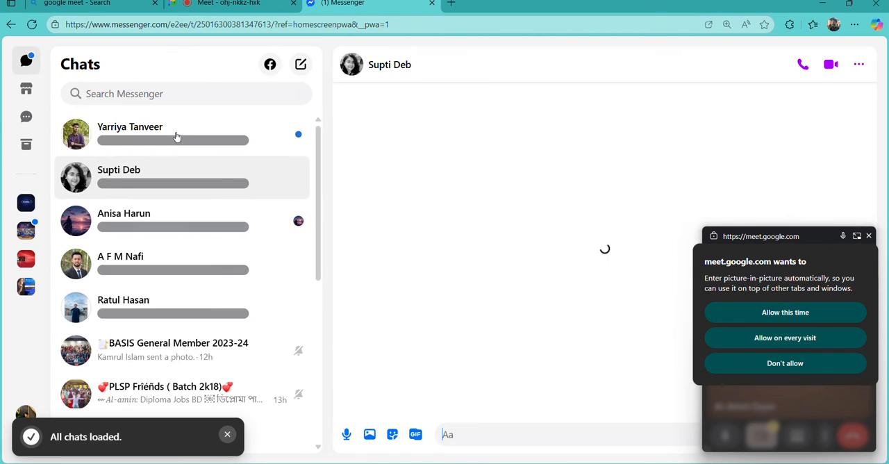
left_click(158, 142)
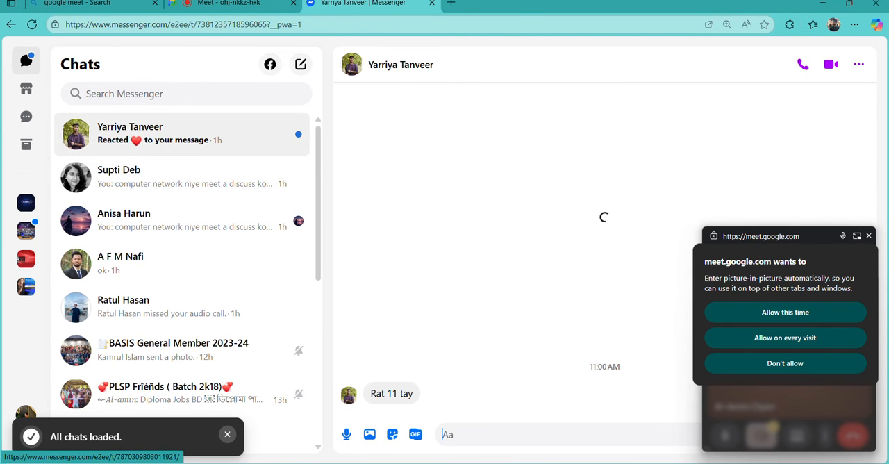
right_click(468, 427)
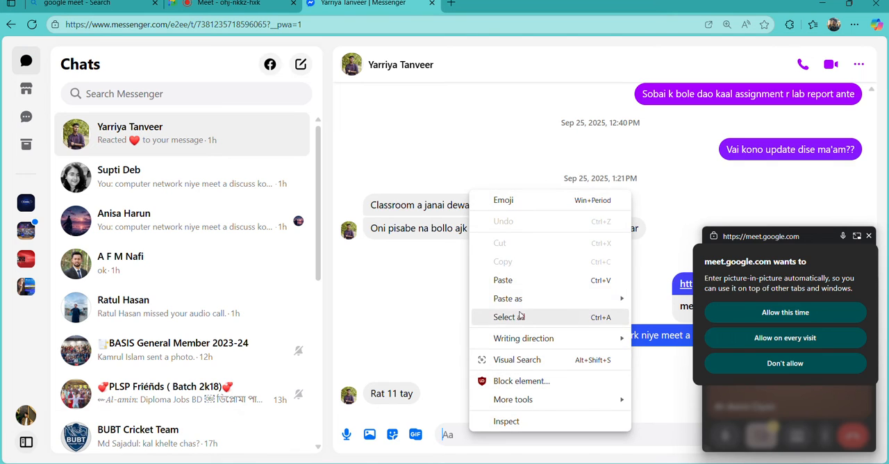
left_click(514, 280)
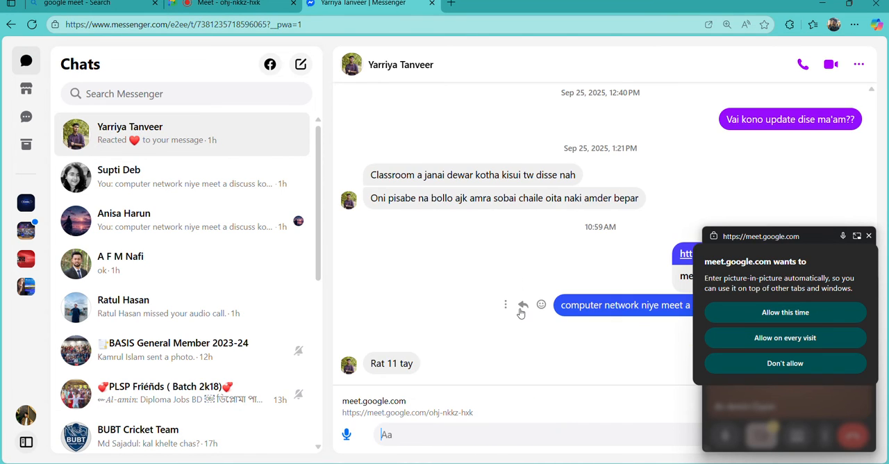
key("Return")
Send the meeting link in the Messenger chat of the contact with the sunset profile picture
left_click(167, 224)
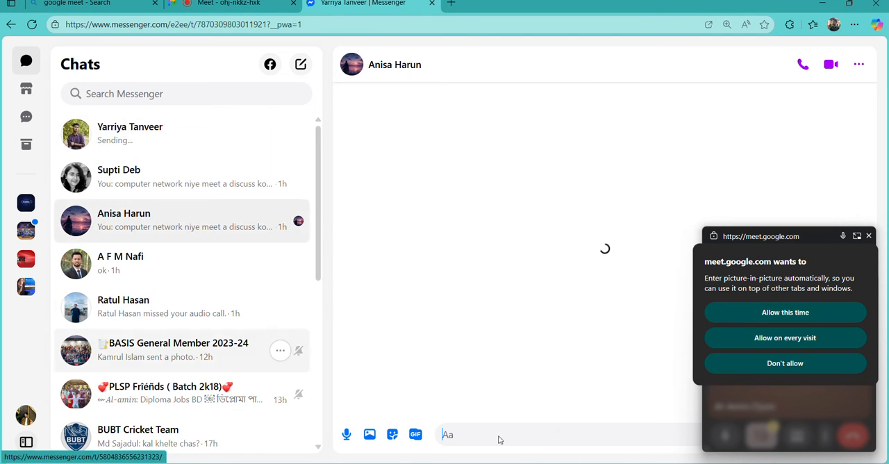
right_click(466, 436)
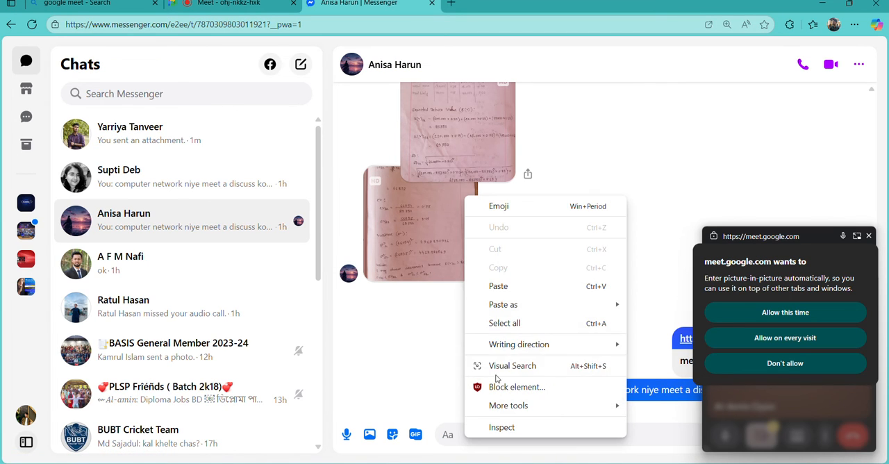
left_click(511, 287)
key("Return")
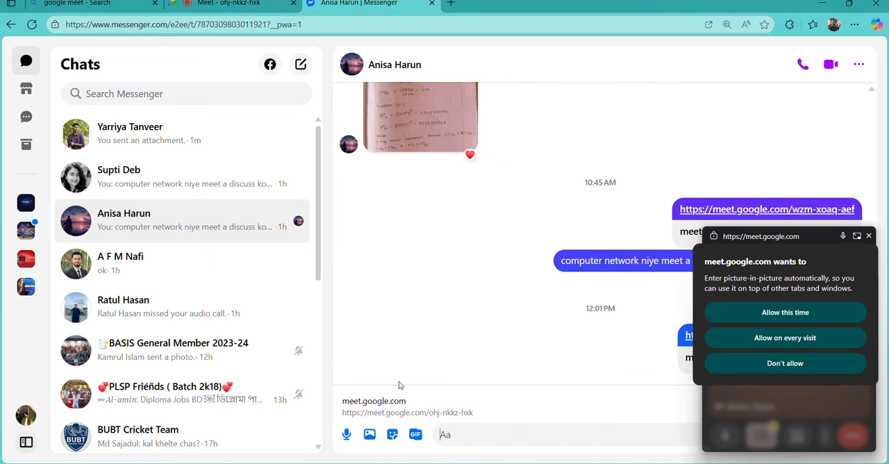
Paste the meeting link as a draft message in the Messenger chat whose last message reads "ok"
left_click(167, 263)
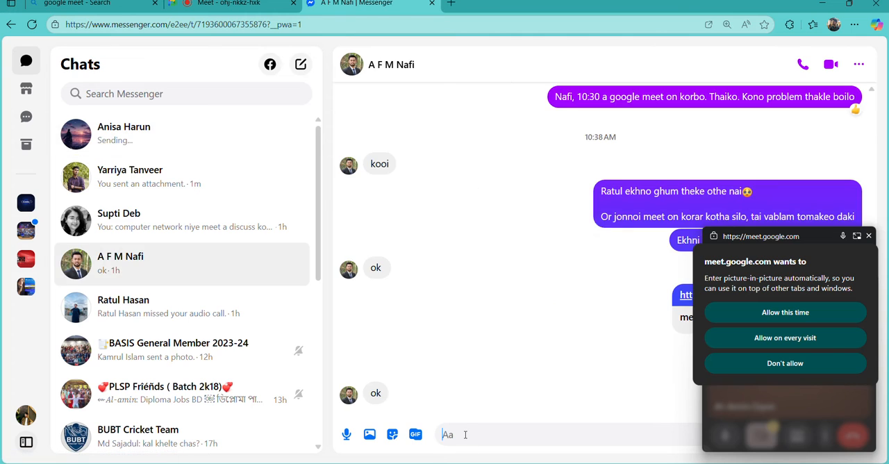
right_click(467, 436)
left_click(479, 284)
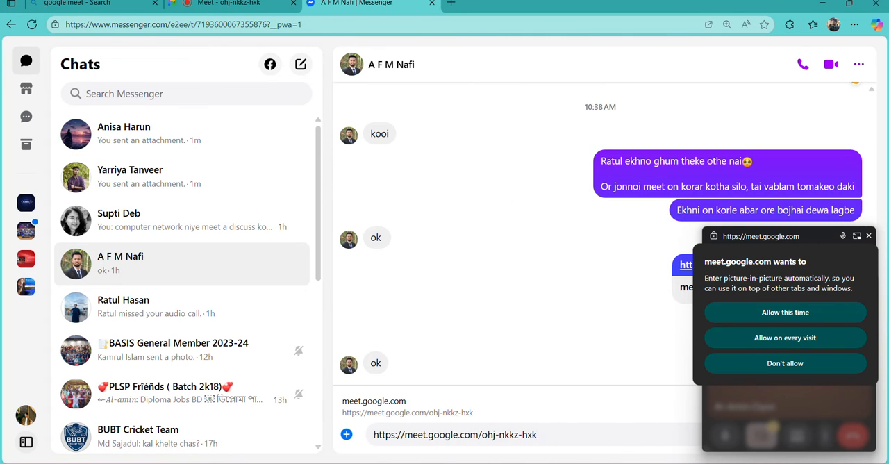
Switch to WhatsApp, send the meeting link to the contact of the topmost chat and close the WhatsApp window
key("super+s")
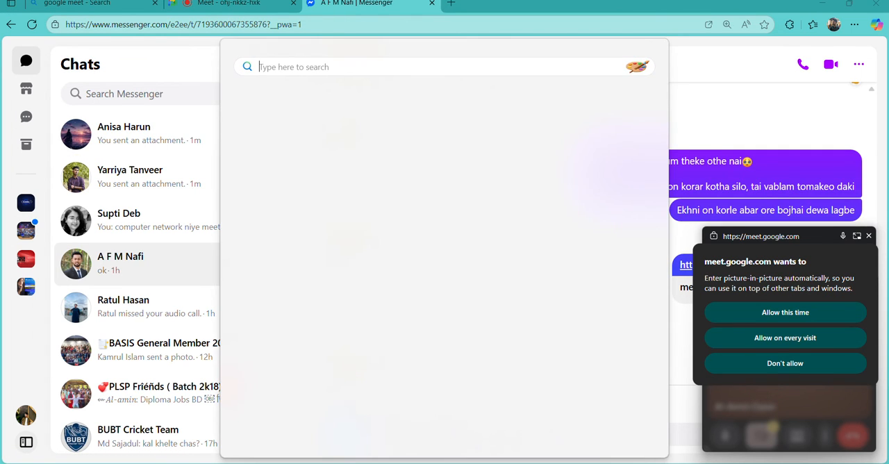
left_click(286, 177)
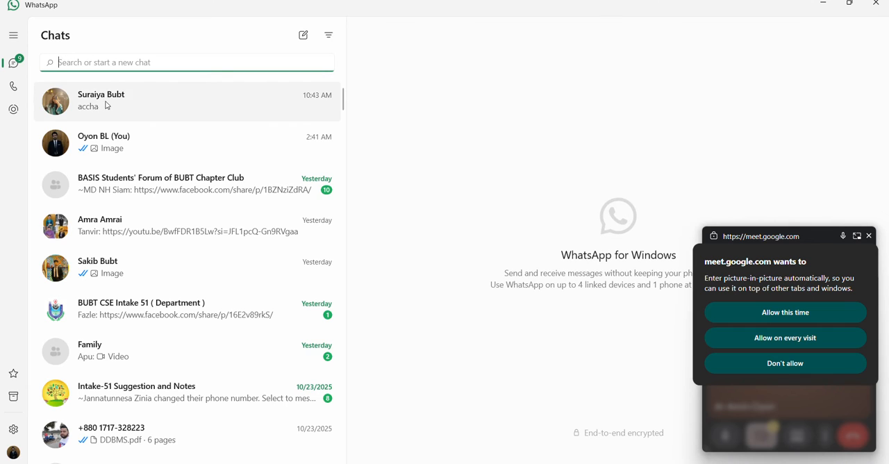
left_click(125, 103)
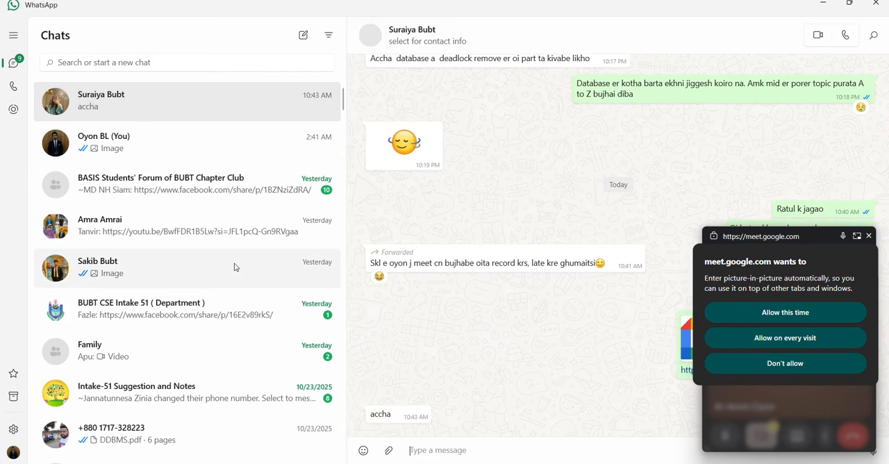
right_click(428, 452)
left_click(417, 411)
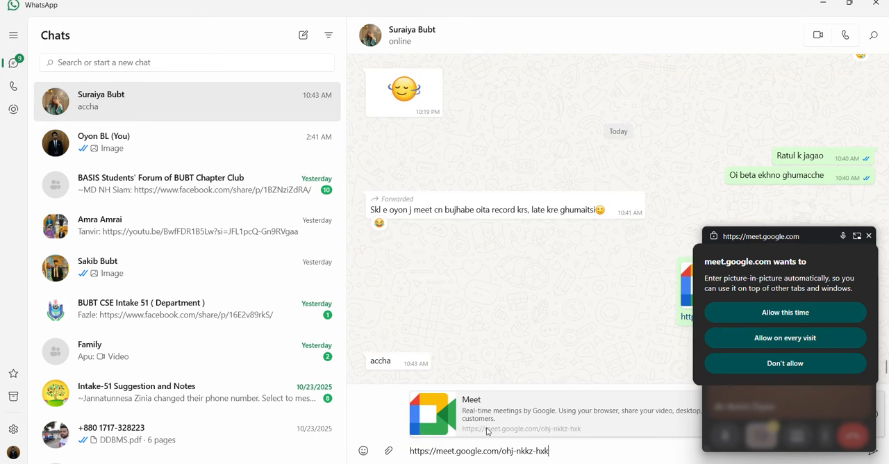
key("Return")
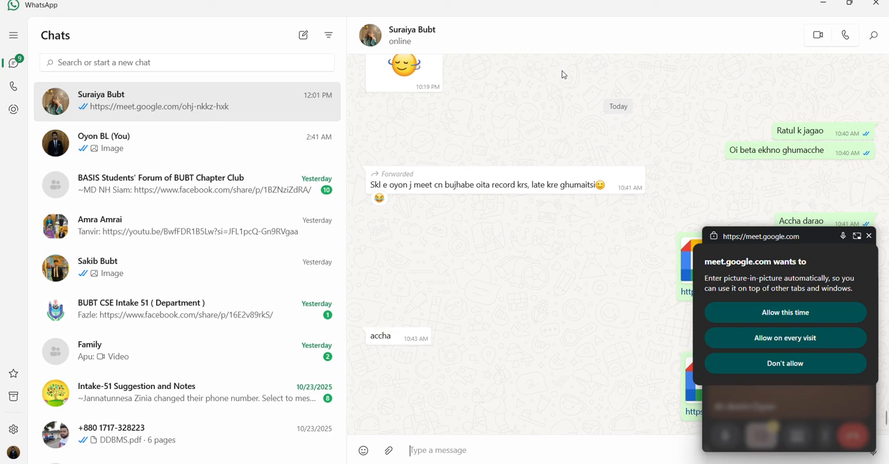
left_click(875, 10)
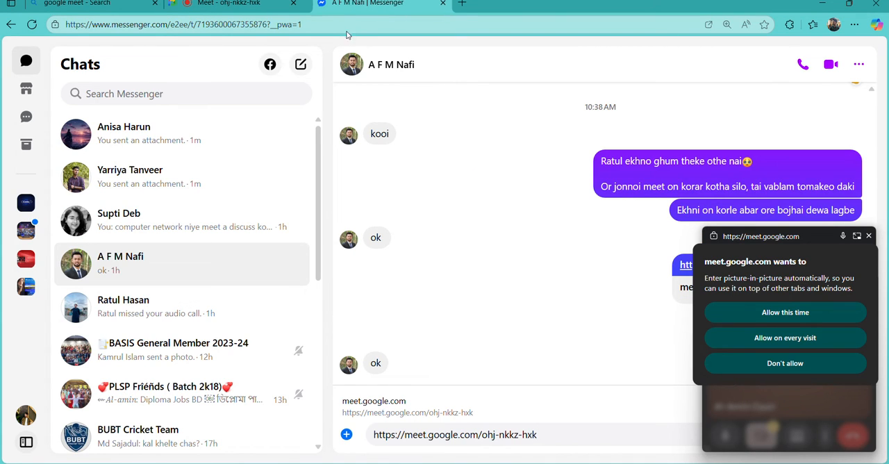
Admit the waiting participant to the new Meet call and present the entire screen, hiding the sharing notice
left_click(236, 4)
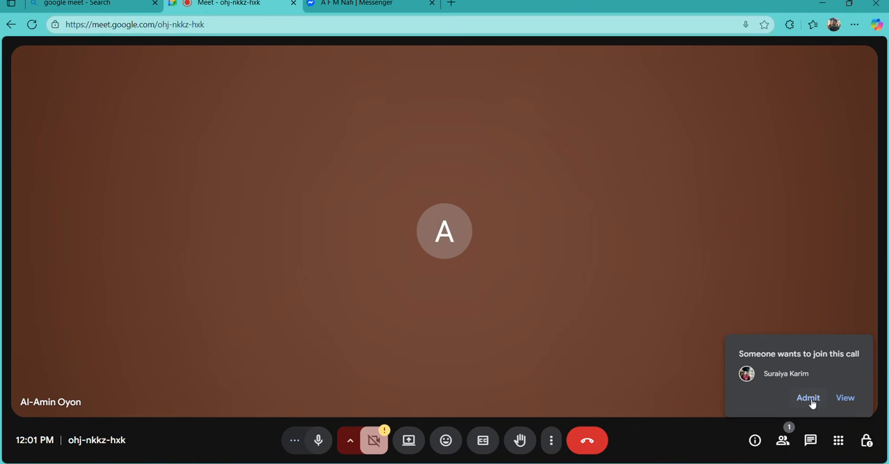
left_click(810, 400)
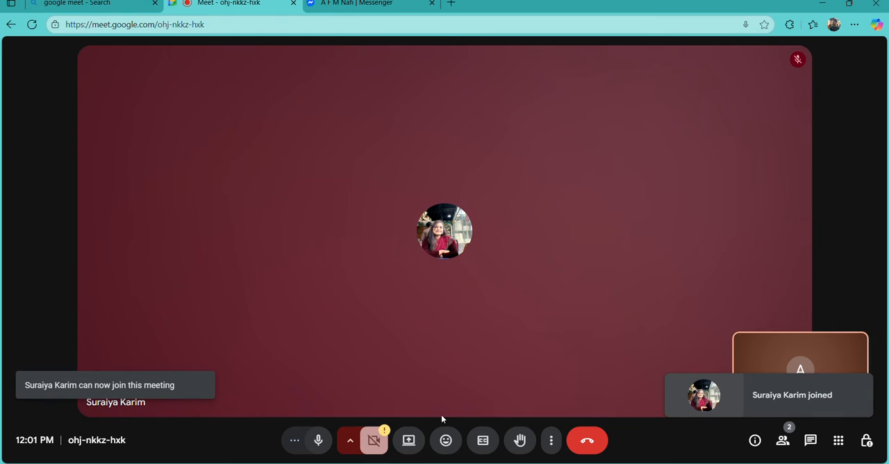
left_click(408, 440)
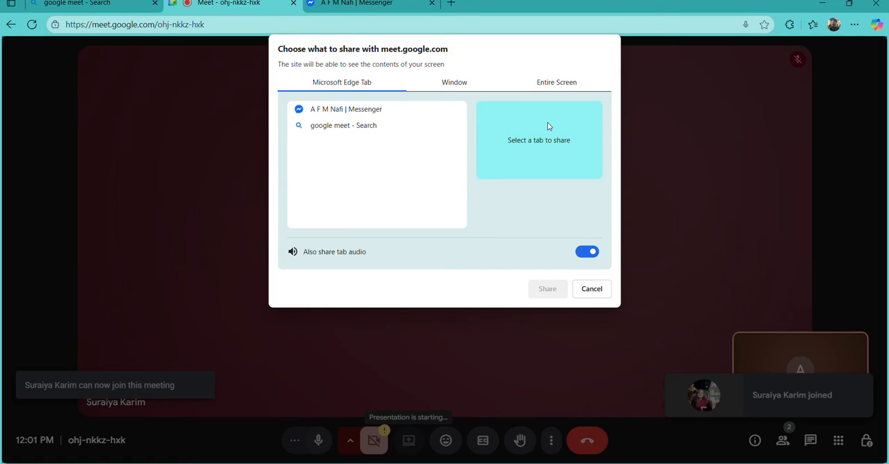
left_click(554, 84)
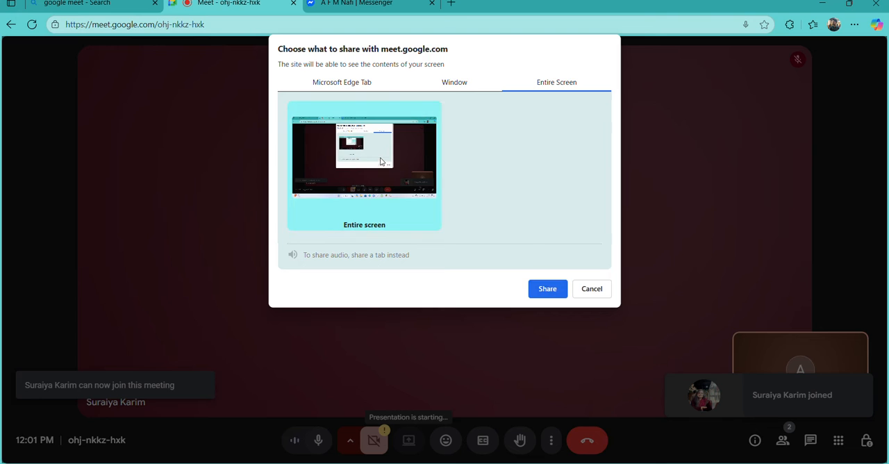
left_click(547, 289)
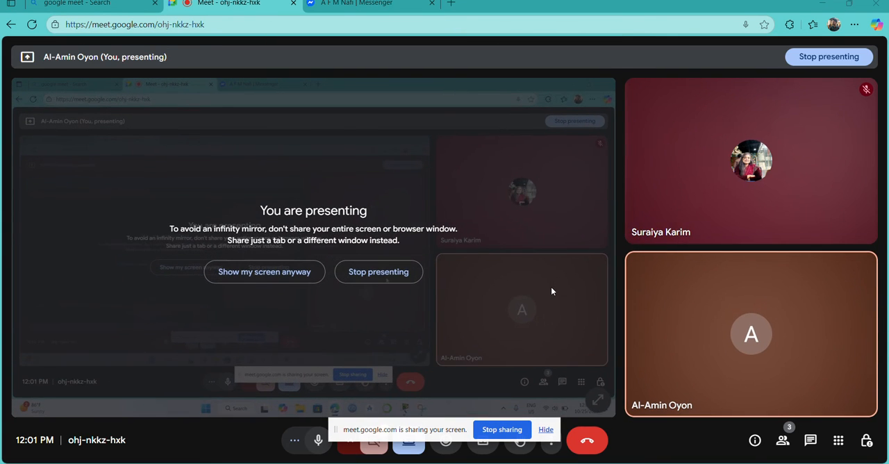
left_click(546, 430)
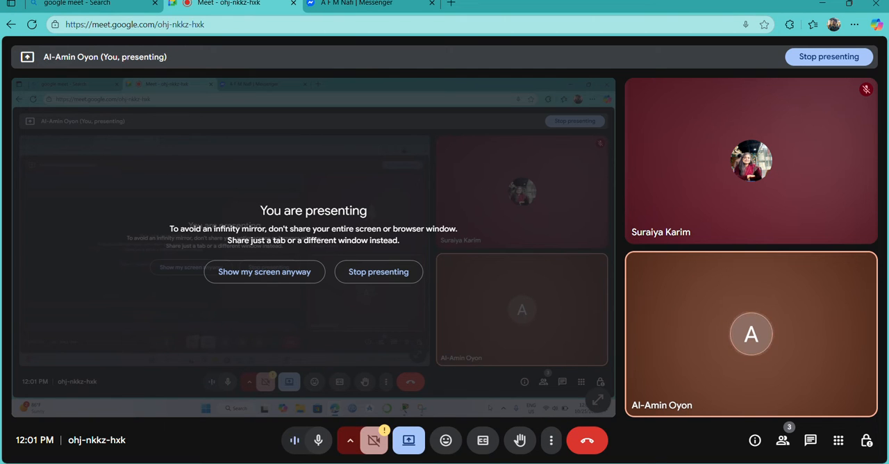
Return to the Messenger chat and send the drafted meeting link
left_click(351, 3)
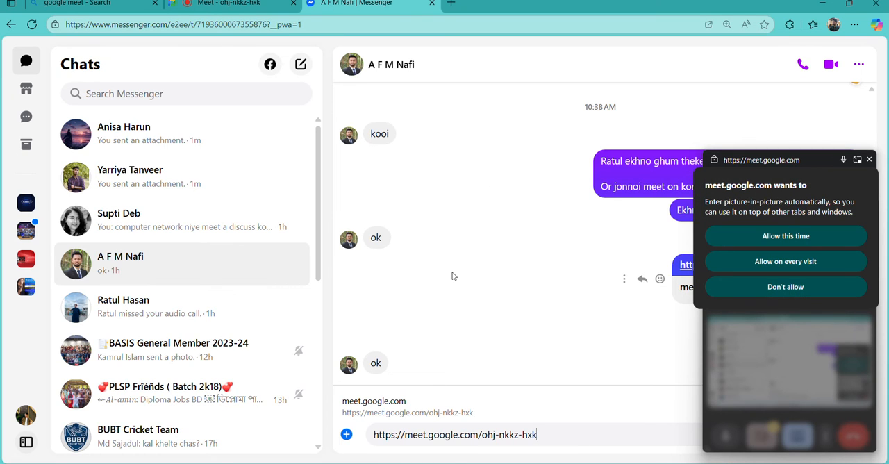
key("Return")
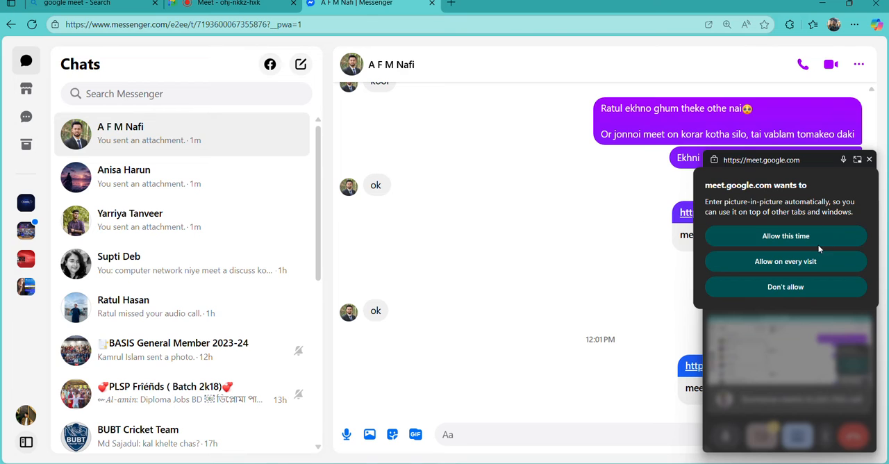
Return to the Meet call, admit the two waiting participants and dismiss the call-length notice
left_click(236, 7)
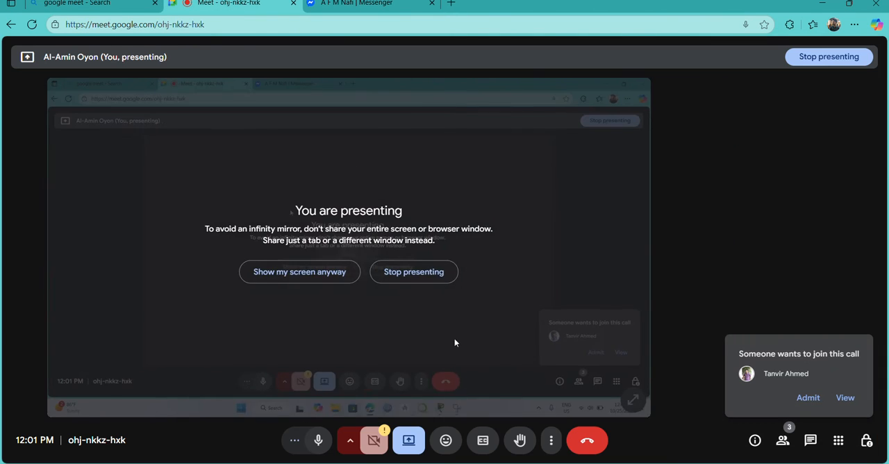
left_click(806, 398)
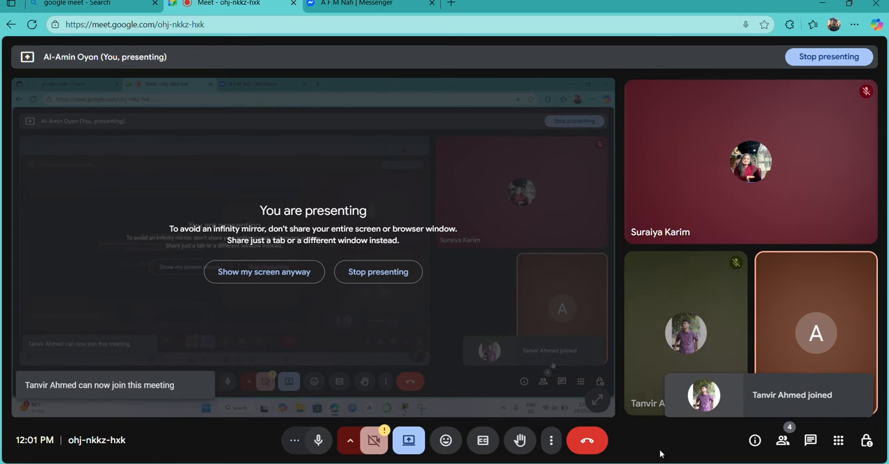
left_click(345, 5)
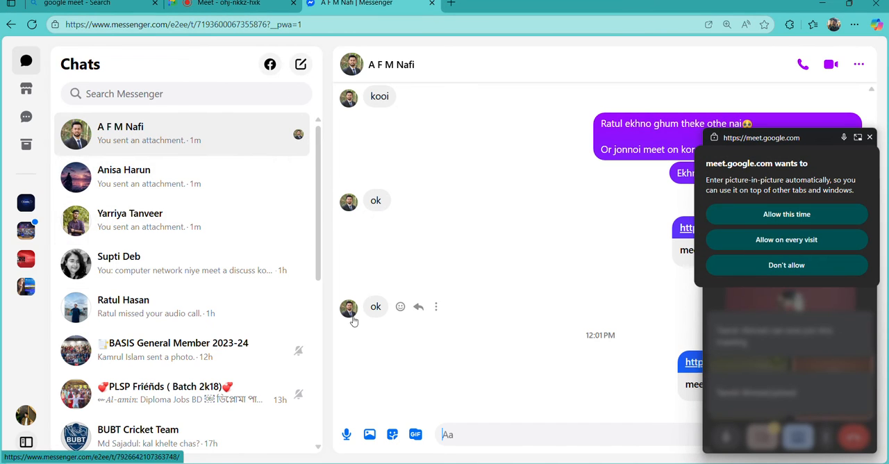
left_click(224, 4)
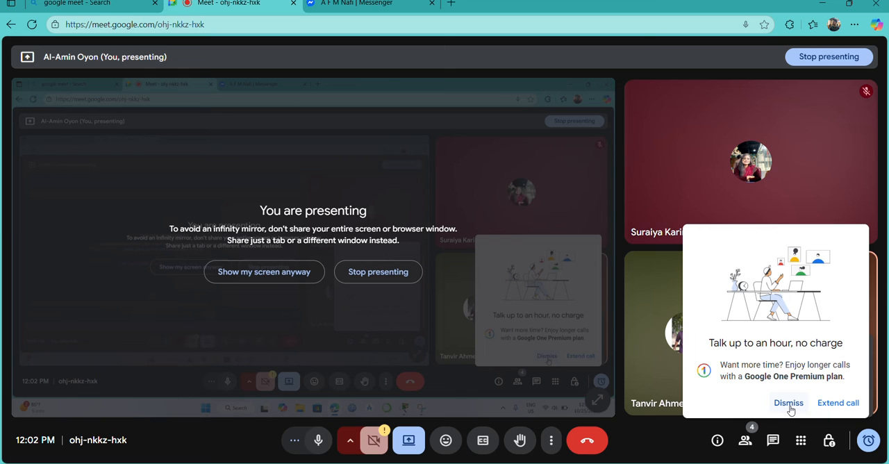
left_click(789, 404)
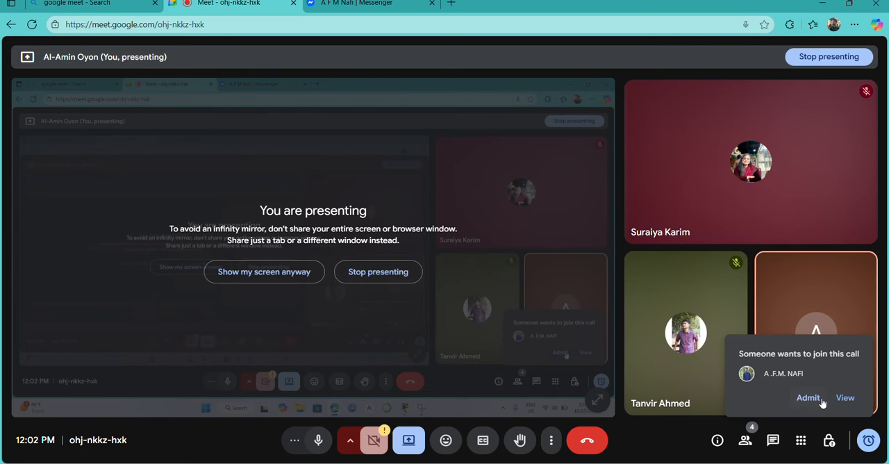
left_click(805, 398)
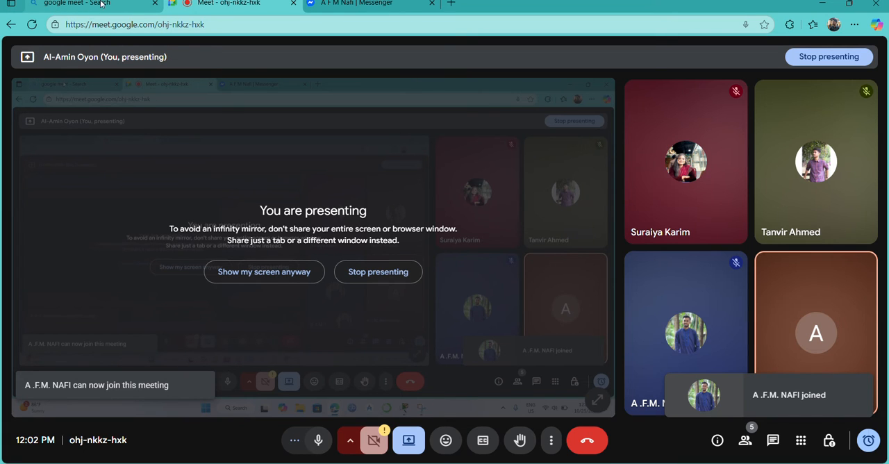
Check the second Messenger chat for the sent meeting link, close the floating Meet window and return to the call
left_click(338, 4)
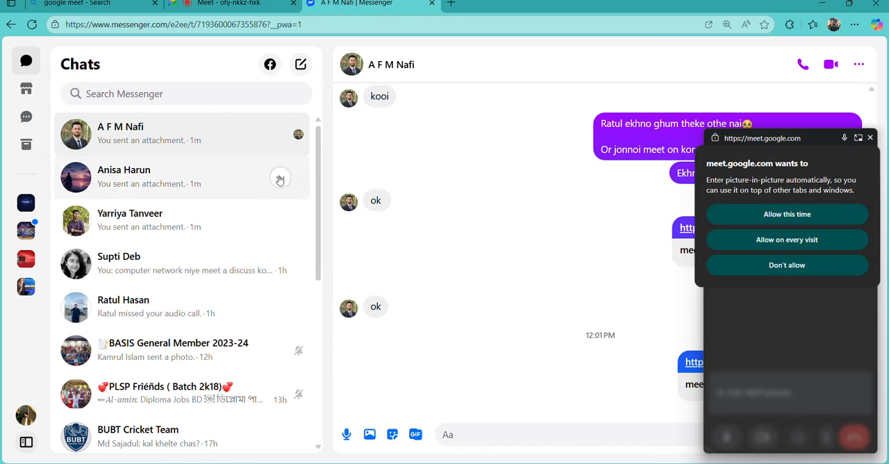
left_click(191, 179)
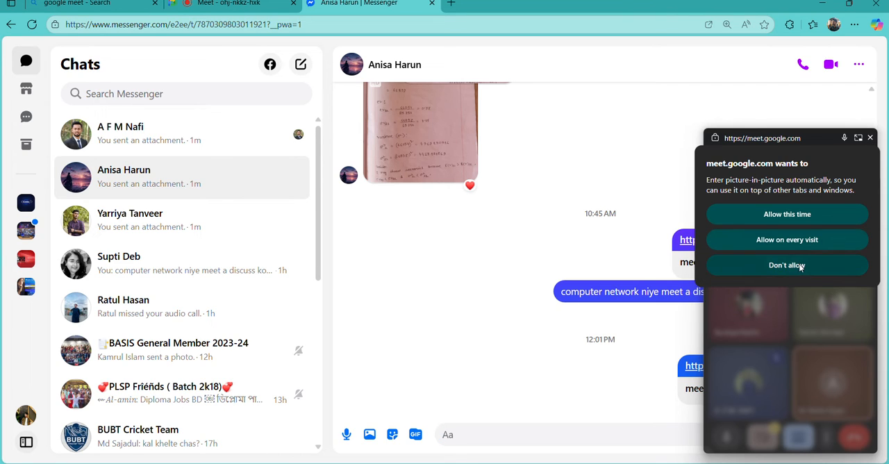
left_click(870, 138)
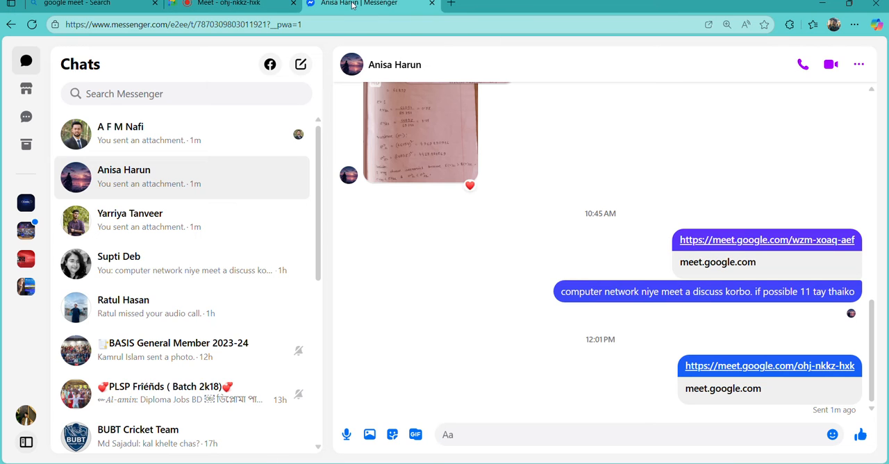
left_click(218, 8)
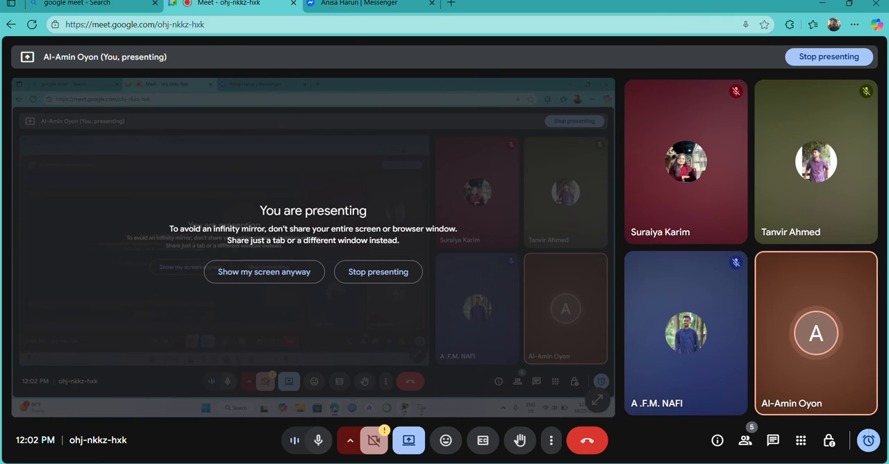
Switch to Packet Tracer and remove Router0's two default routes via 10.0.0.29 and 10.0.0.34
mouse_move(579, 462)
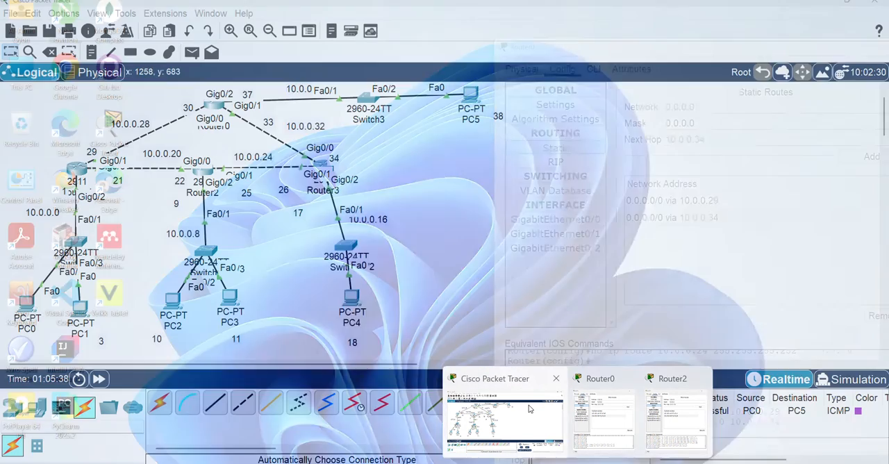
left_click(529, 408)
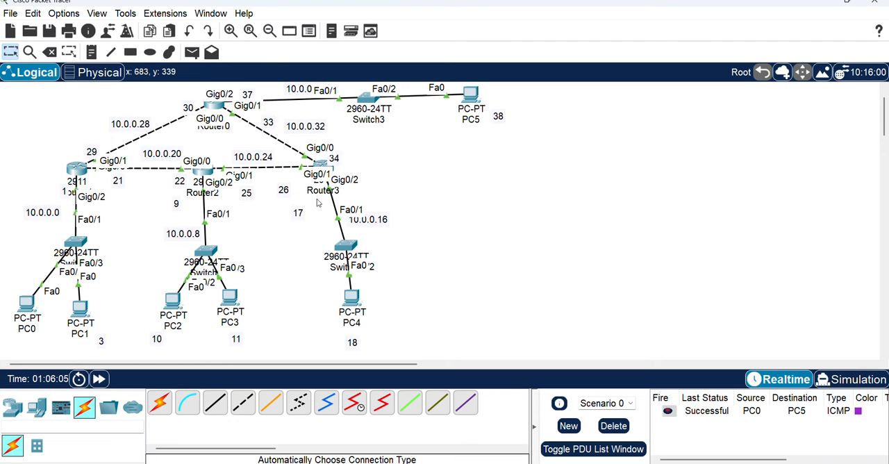
left_click(216, 105)
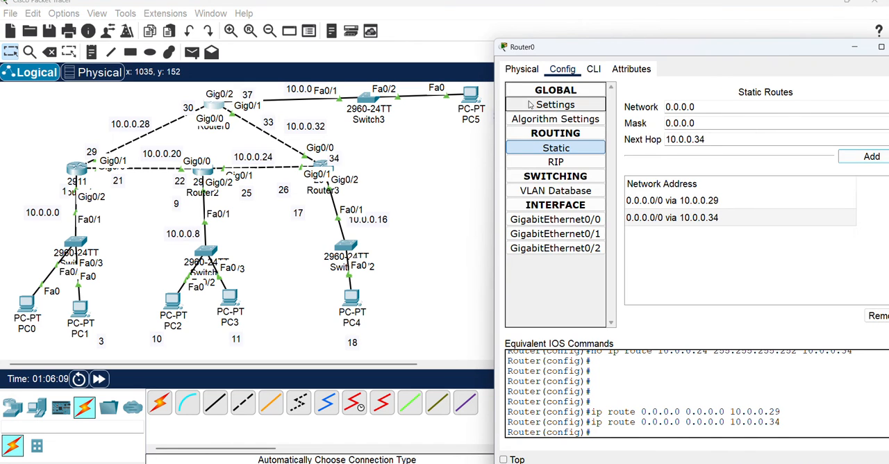
left_click(729, 205)
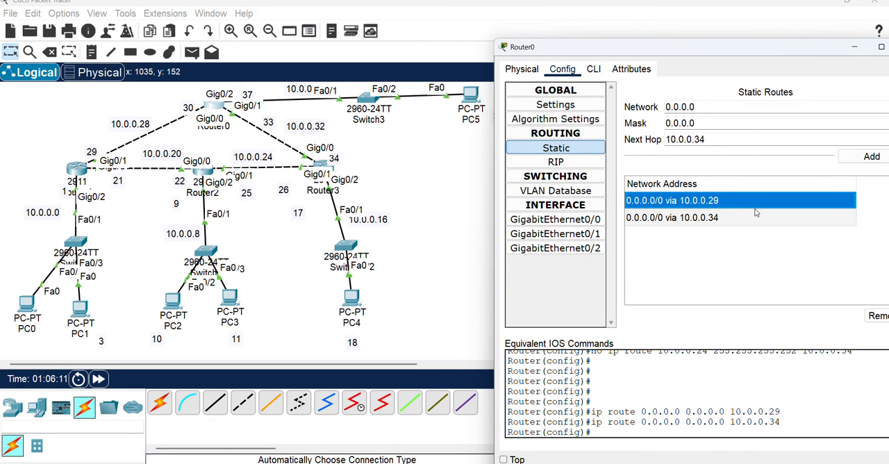
left_click(877, 316)
left_click(764, 209)
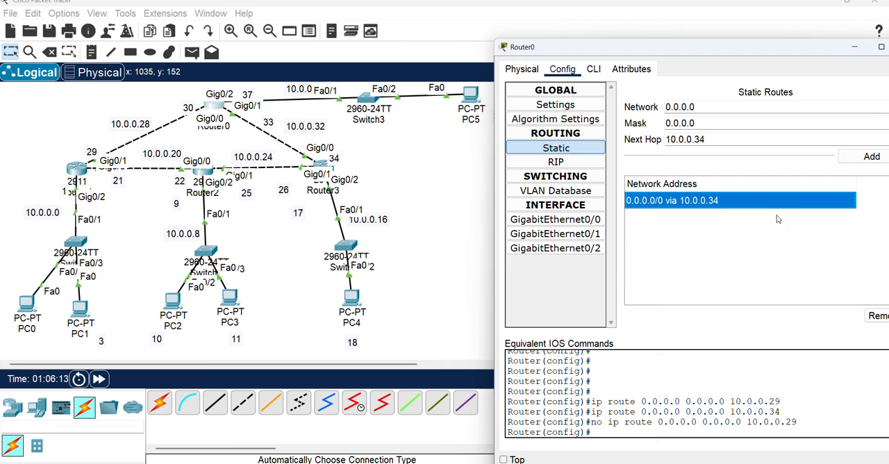
left_click(878, 316)
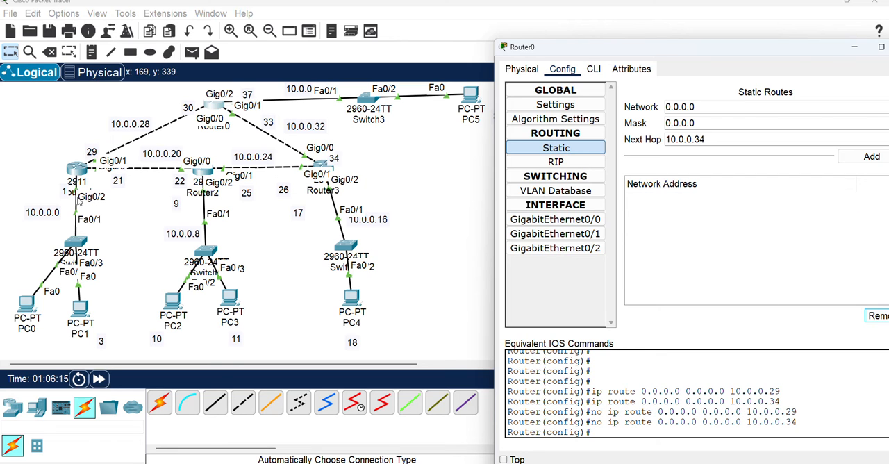
Switch back to the Meet call and admit the participant waiting to join
left_click(79, 169)
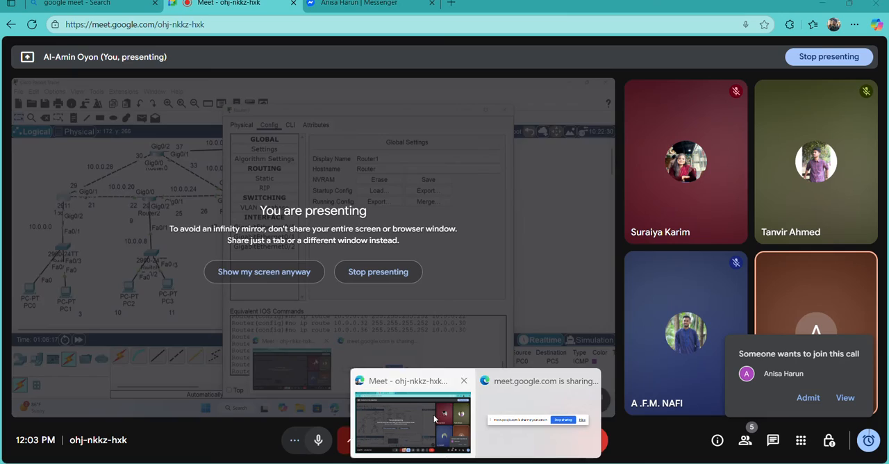
left_click(445, 438)
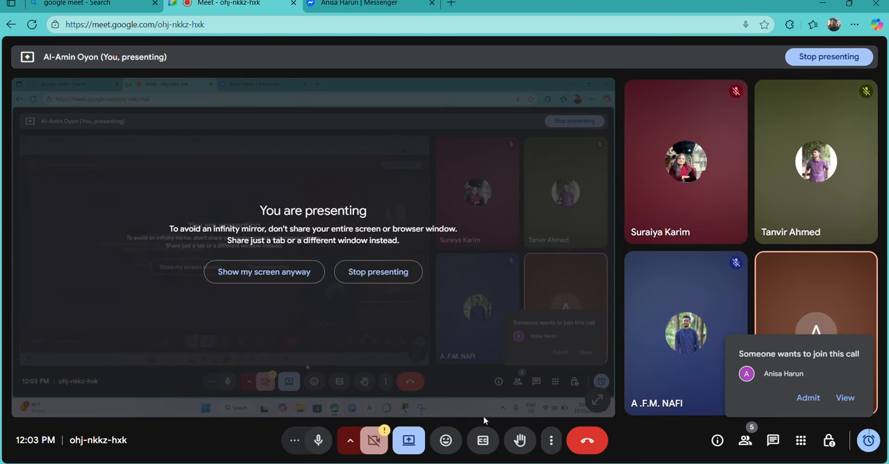
left_click(809, 400)
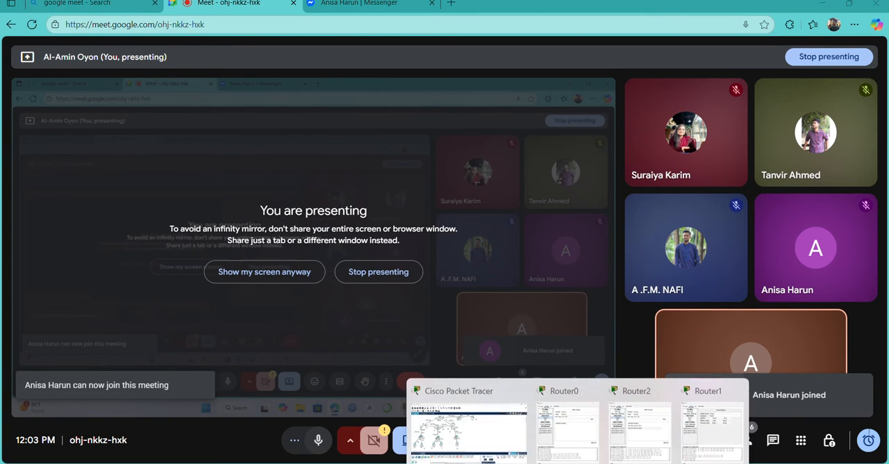
Switch to Packet Tracer and remove Router1's two default routes via 10.0.0.22 and 10.0.0.30
left_click(501, 430)
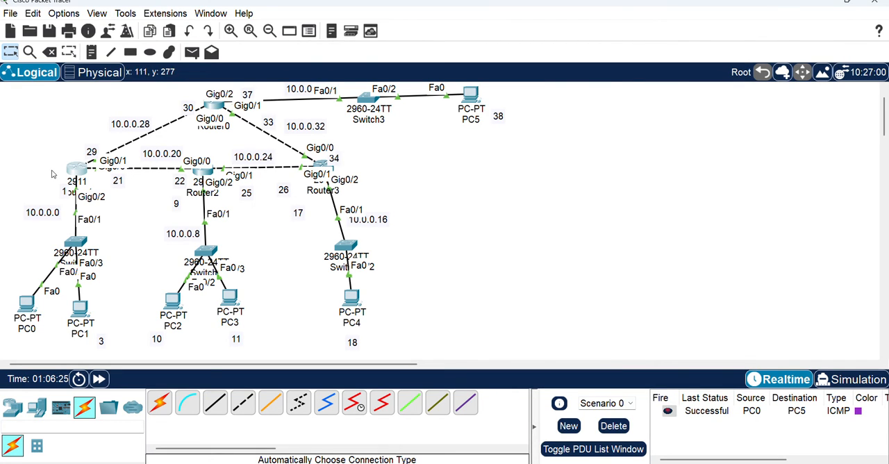
left_click(72, 170)
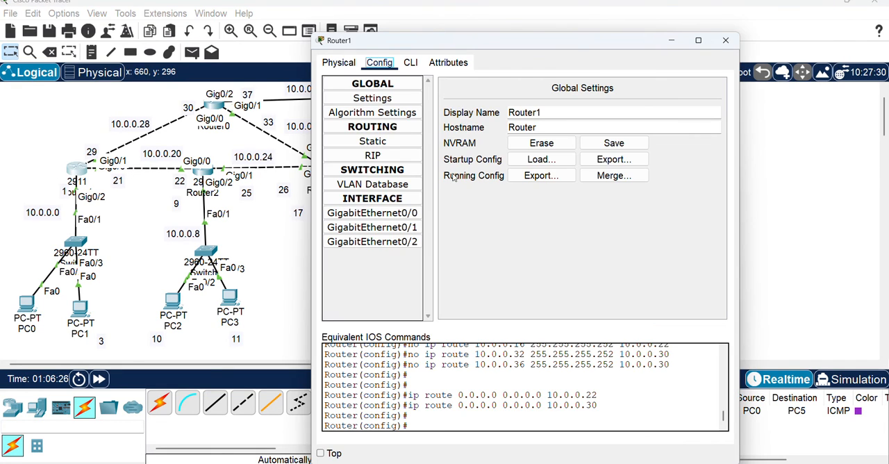
left_click(387, 145)
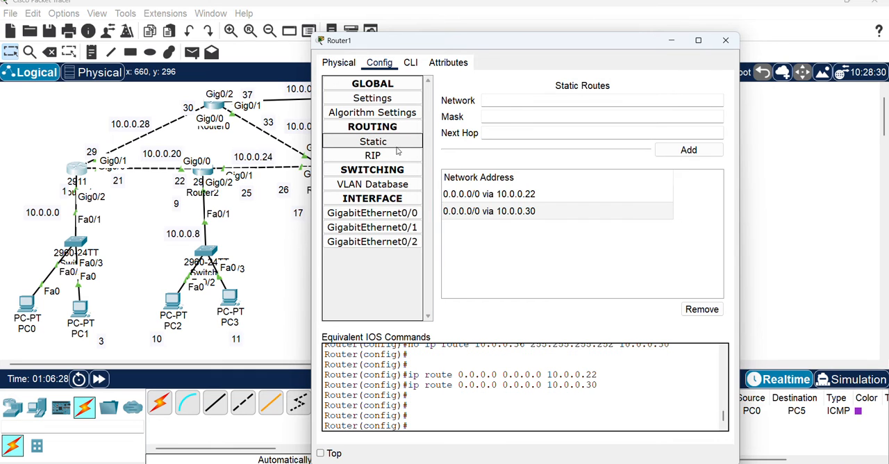
left_click(557, 195)
left_click(698, 309)
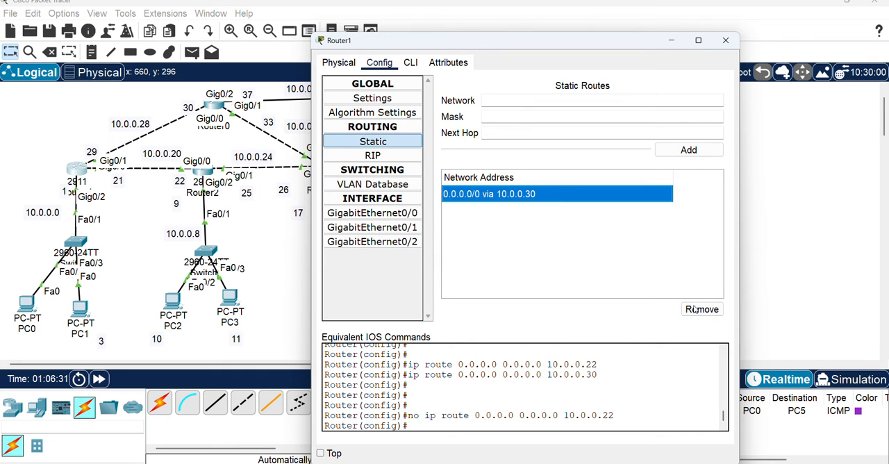
left_click(696, 310)
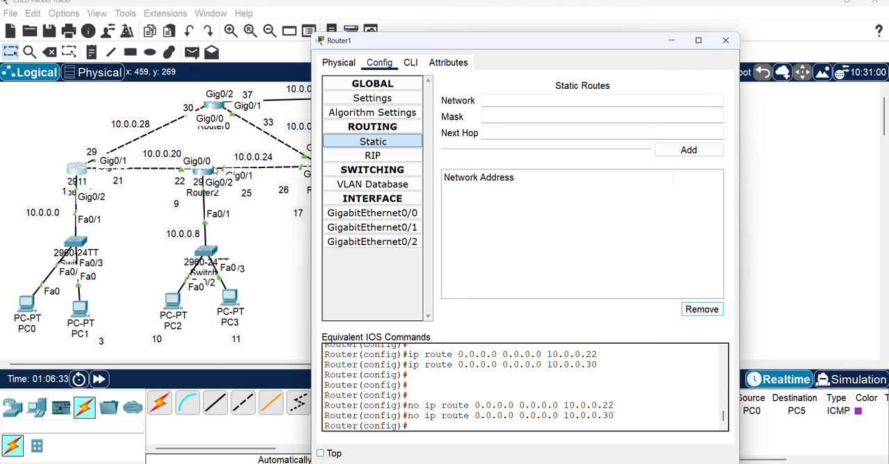
Remove Router2's two default routes via 10.0.0.21 and 10.0.0.26
left_click(216, 170)
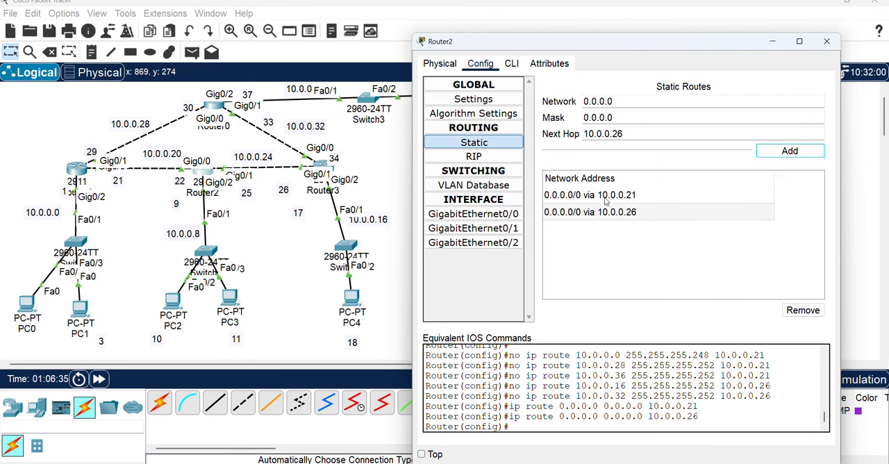
left_click(606, 196)
left_click(803, 309)
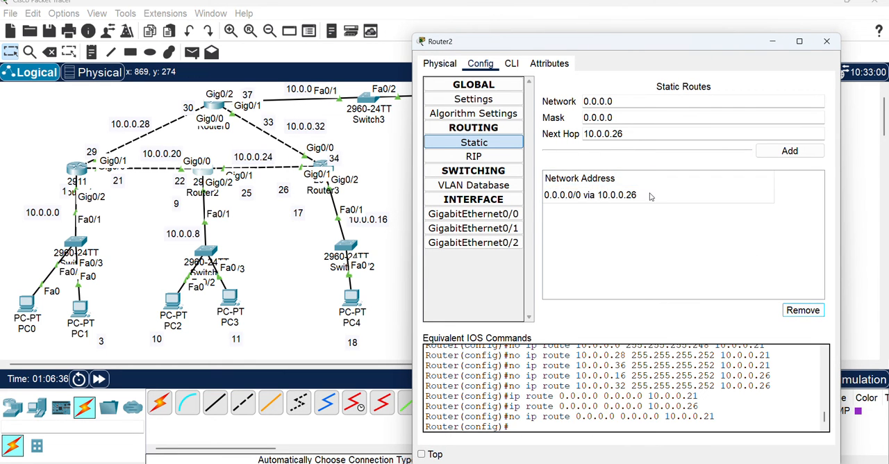
left_click(650, 197)
left_click(803, 310)
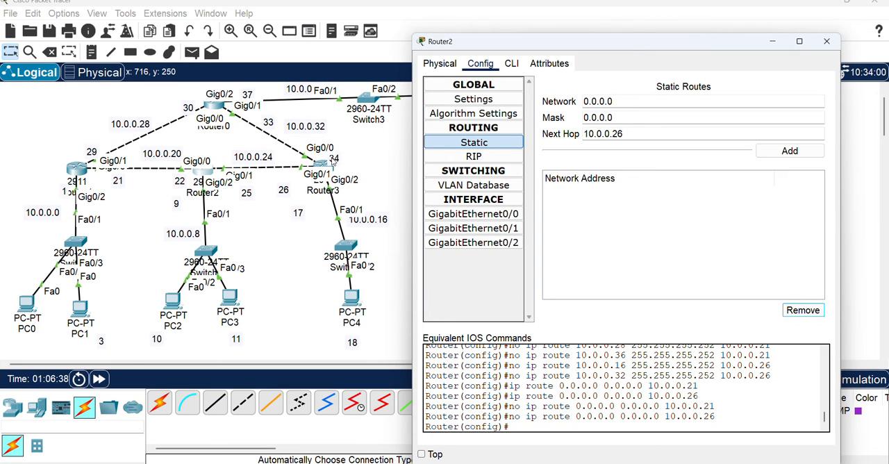
Remove Router3's two default routes via 10.0.0.25 and 10.0.0.33 and close its configuration window
left_click(324, 164)
left_click(324, 165)
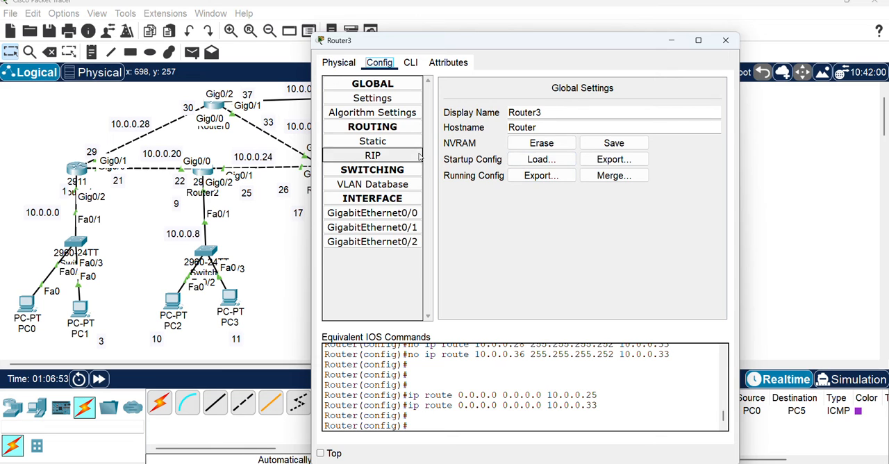
left_click(398, 157)
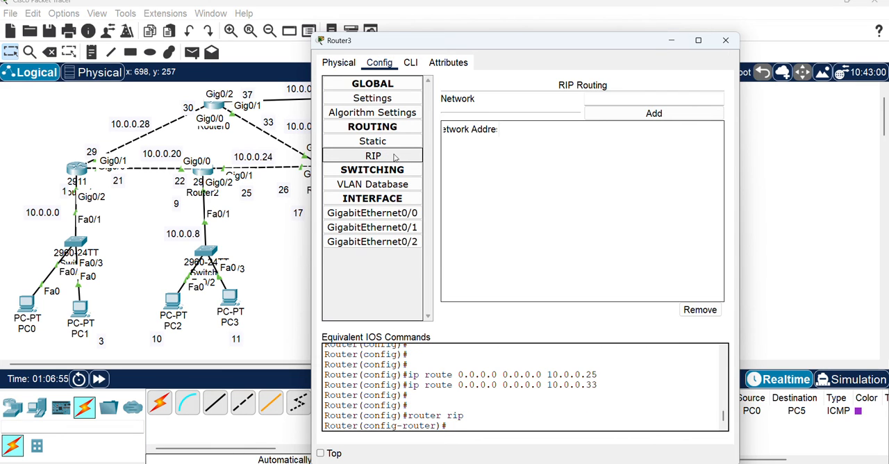
left_click(395, 142)
left_click(502, 194)
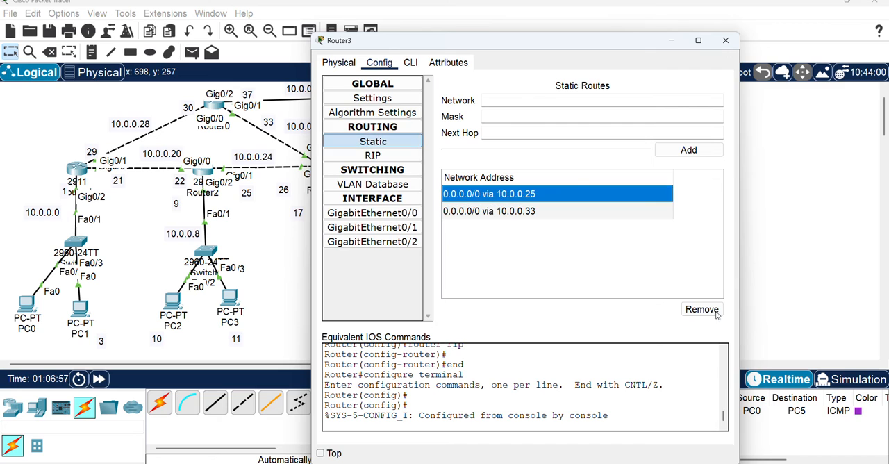
left_click(701, 309)
left_click(524, 197)
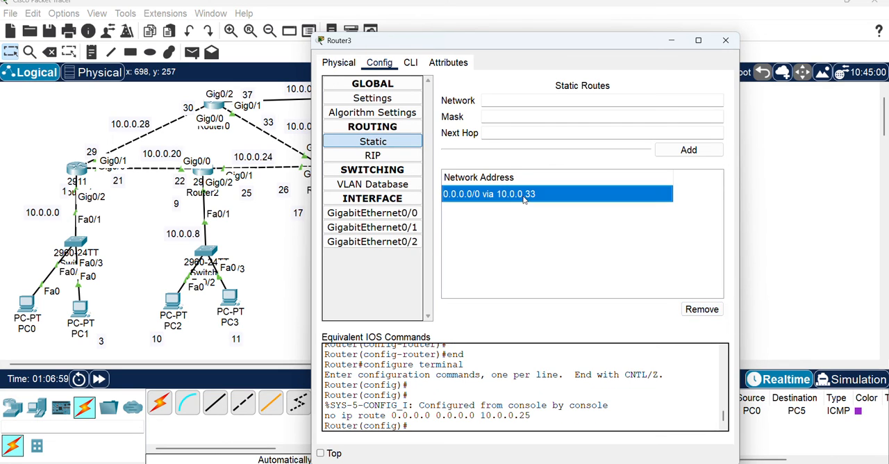
left_click(701, 309)
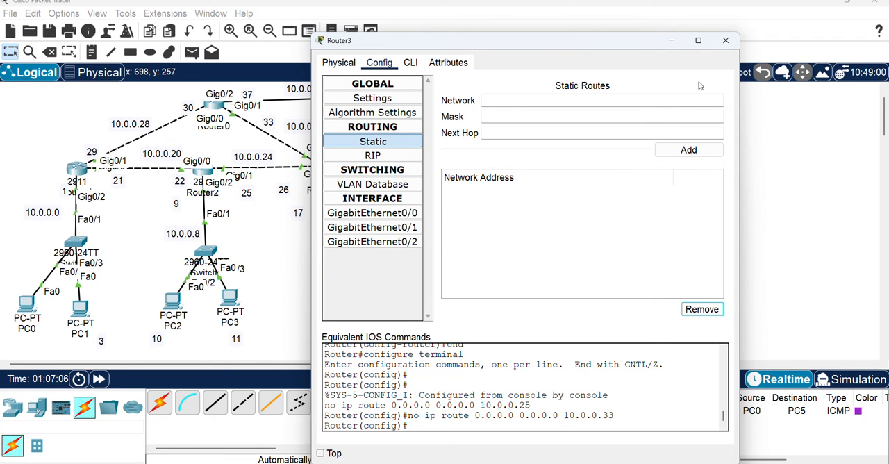
left_click(719, 42)
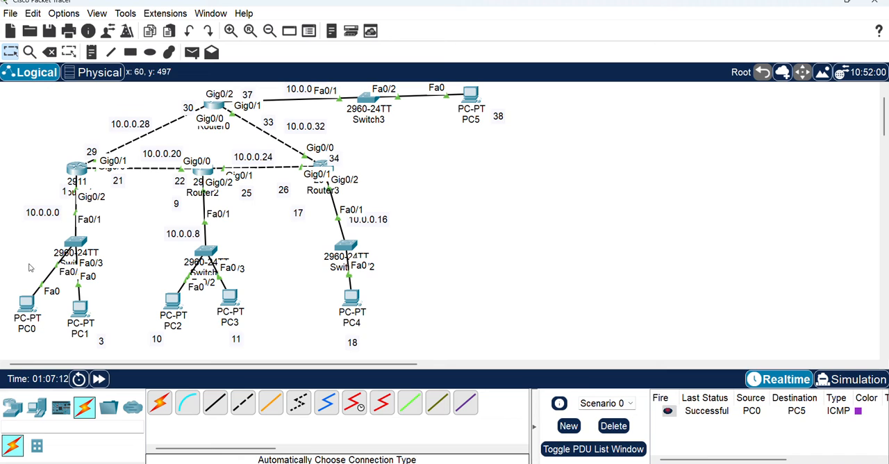
left_click_drag(3, 84, 528, 355)
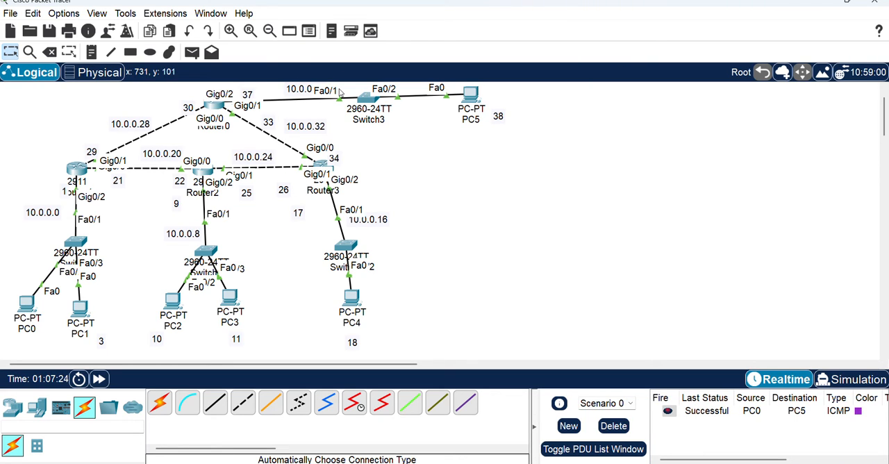
mouse_move(214, 106)
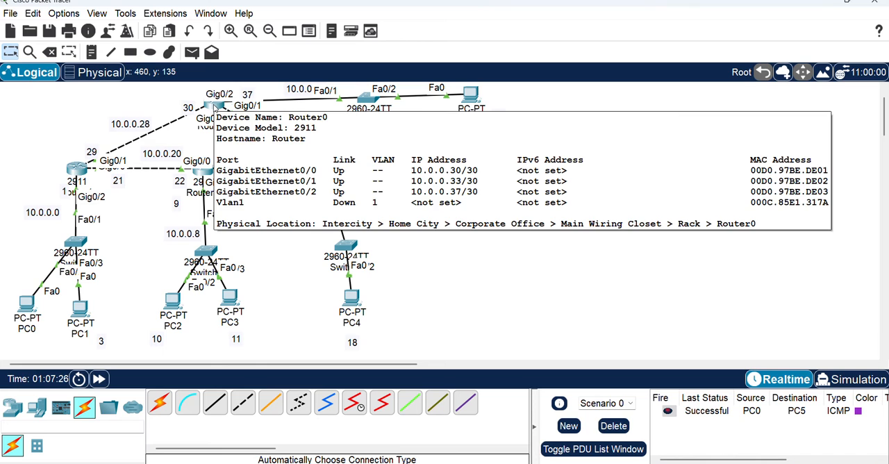
Open Router0's configuration and start its RIP routing setup
left_click(215, 106)
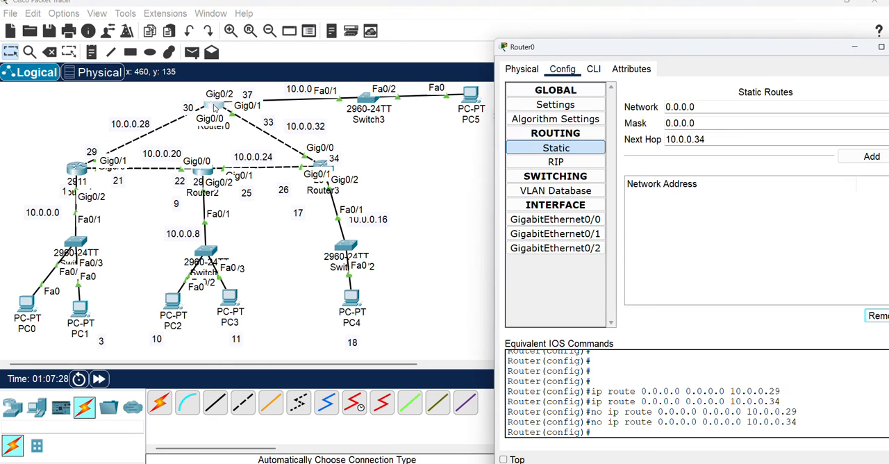
left_click(585, 165)
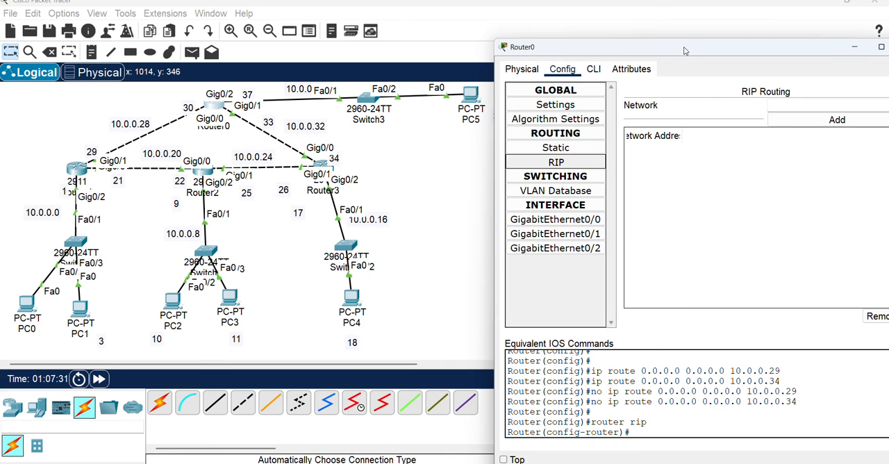
left_click_drag(687, 48, 674, 48)
Move Switch3 and PC5 closer to Router0 in the topology
left_click(351, 102)
left_click_drag(368, 100, 339, 103)
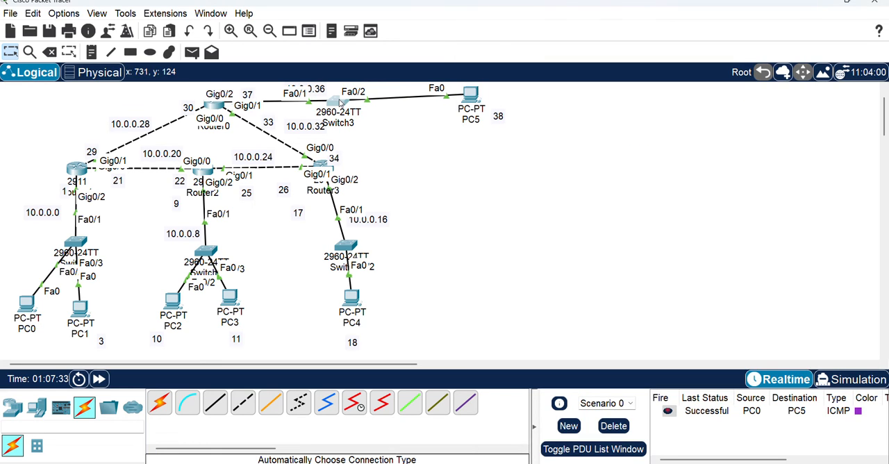
left_click_drag(468, 99, 446, 104)
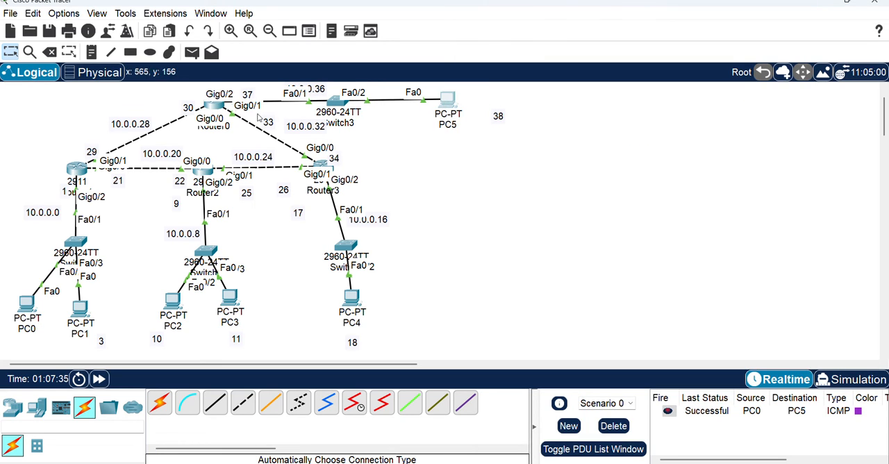
Reopen Router0's RIP configuration and set RIP to version 2 from its command line
left_click(214, 106)
left_click_drag(729, 48, 712, 43)
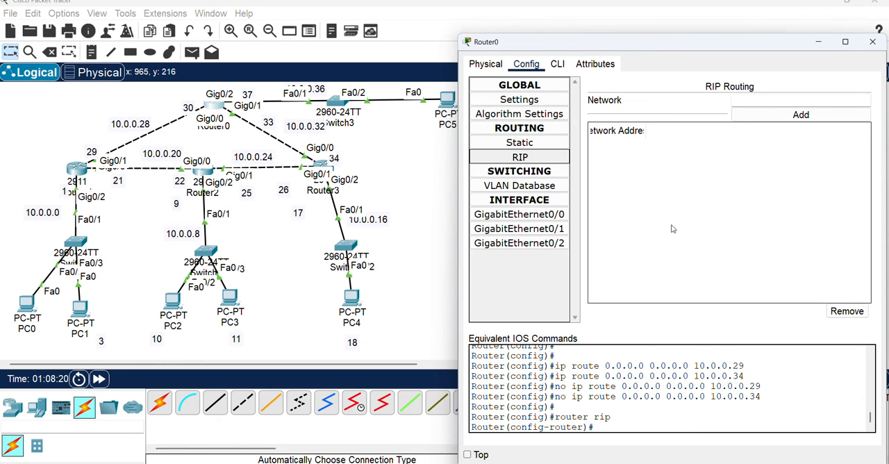
left_click(528, 160)
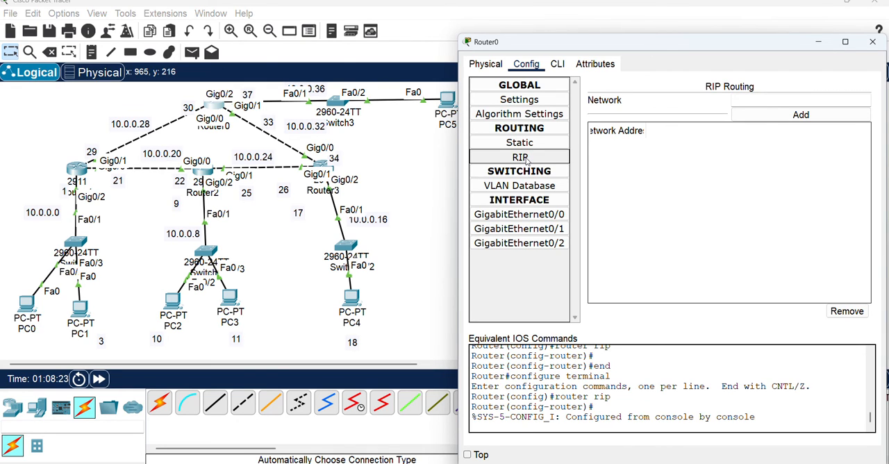
left_click(558, 64)
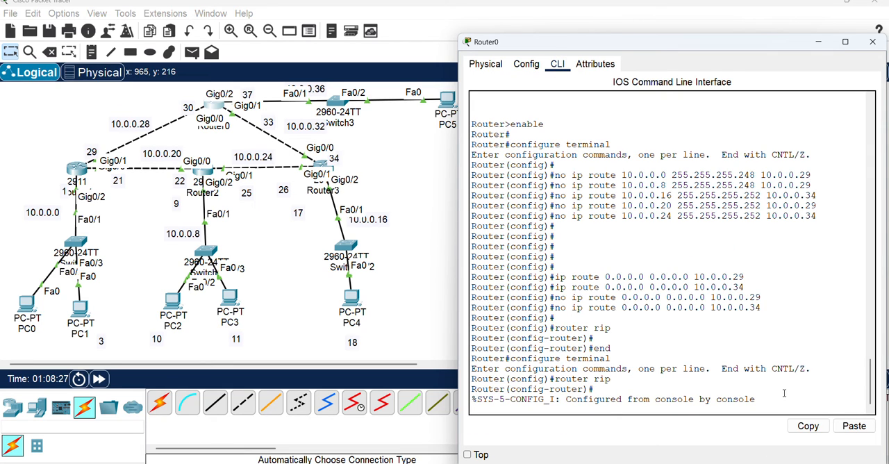
key("Return")
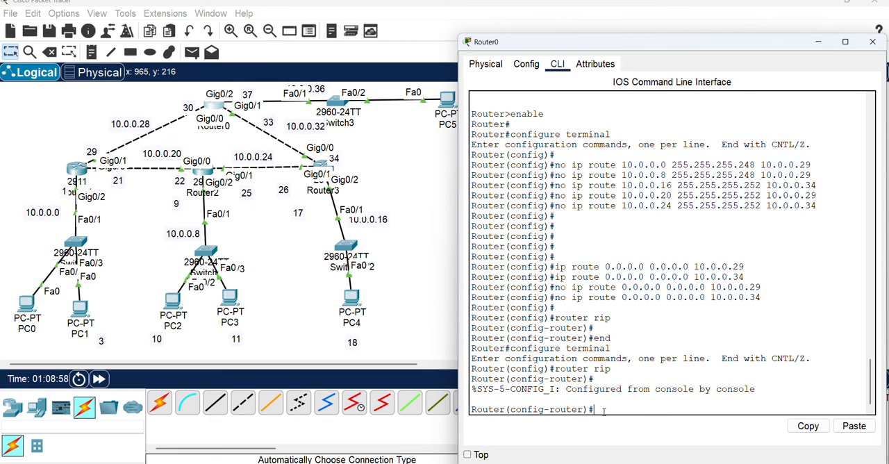
type("ersion 2")
key("Return")
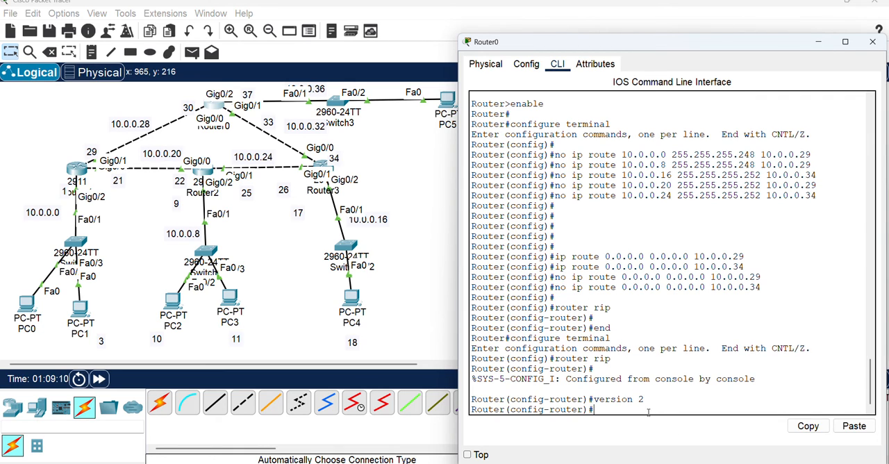
Add network 10.0.0.28 to Router0's RIP routing
left_click(525, 63)
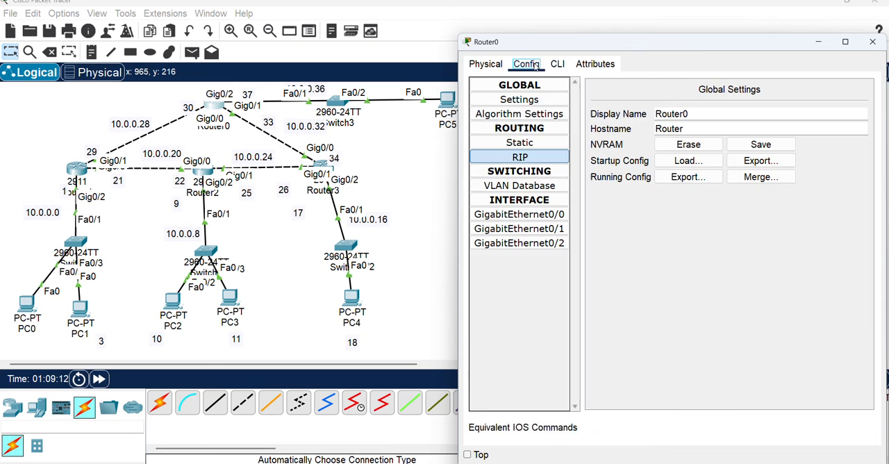
left_click(539, 159)
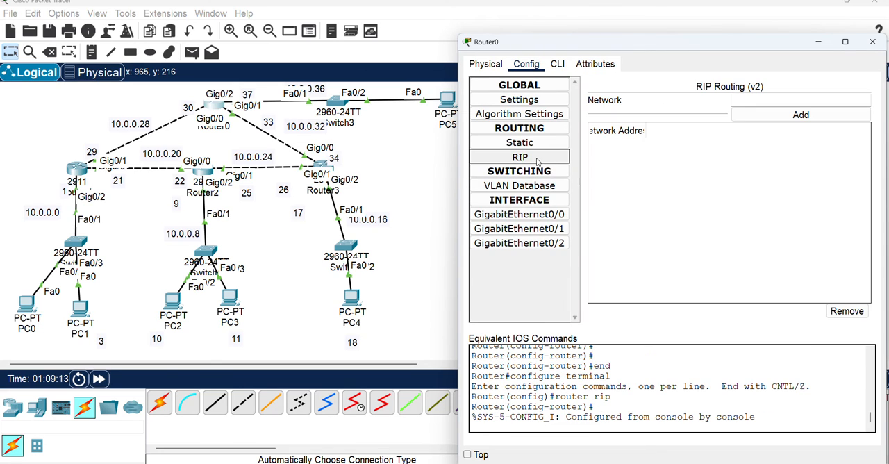
left_click(752, 98)
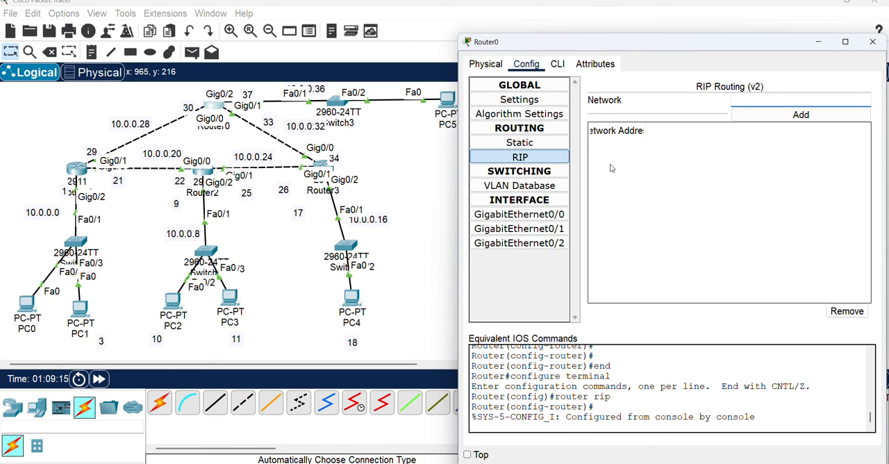
left_click(556, 161)
left_click(737, 103)
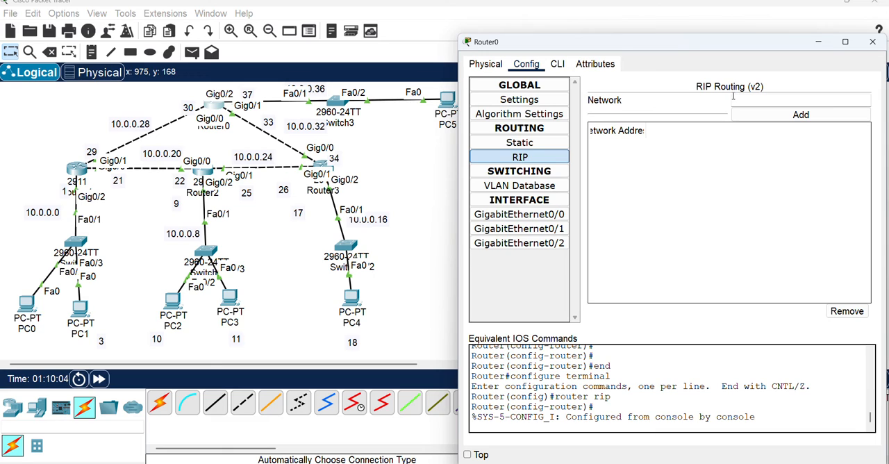
type("10.0.0.")
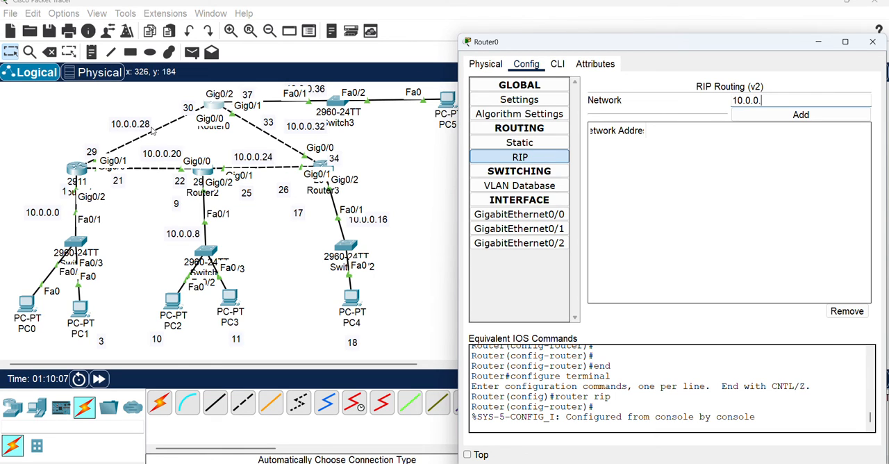
type("28")
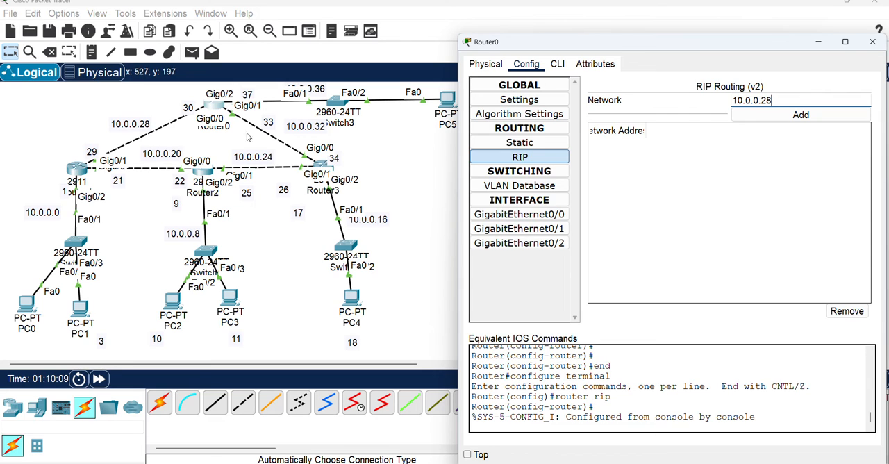
left_click(789, 115)
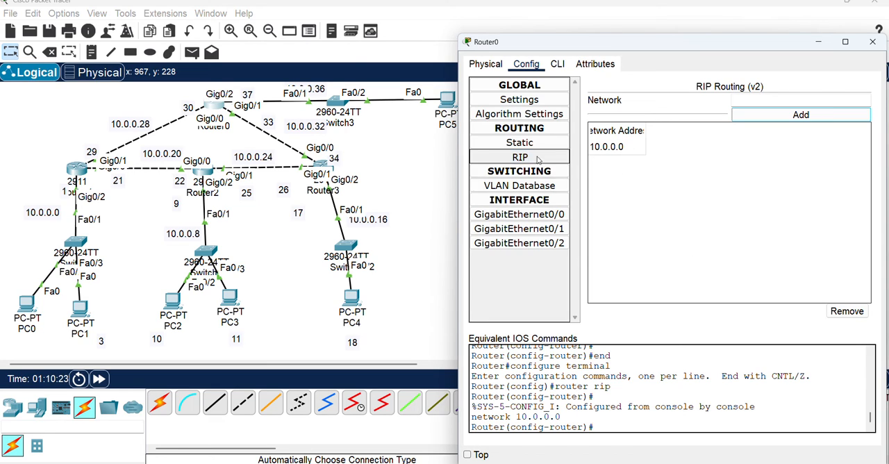
Start RIP routing on Router1 and set it to version 2 from its command line
left_click(78, 169)
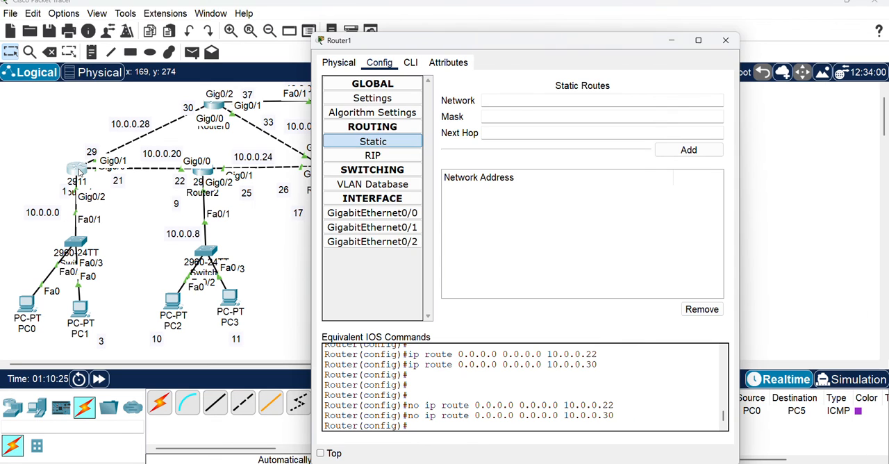
left_click(373, 156)
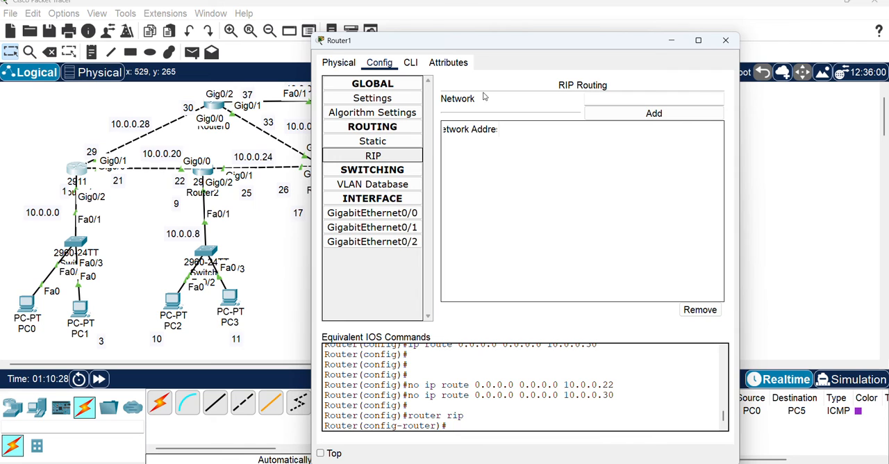
left_click(411, 63)
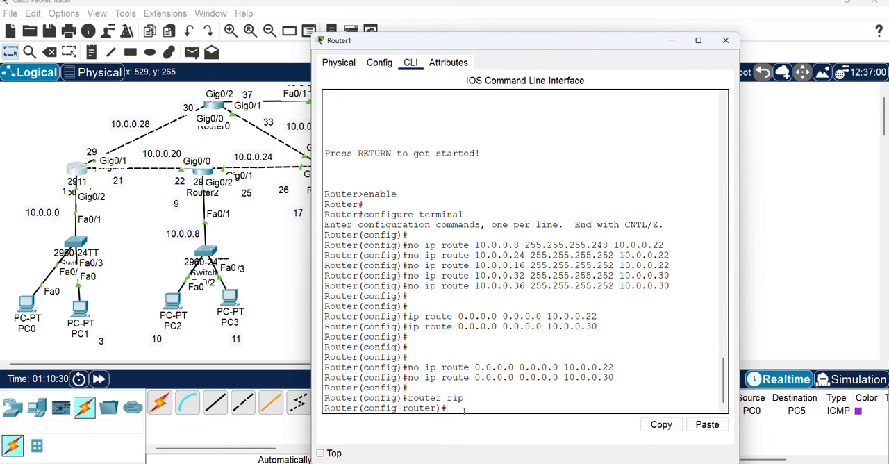
type("version 2")
key("Return")
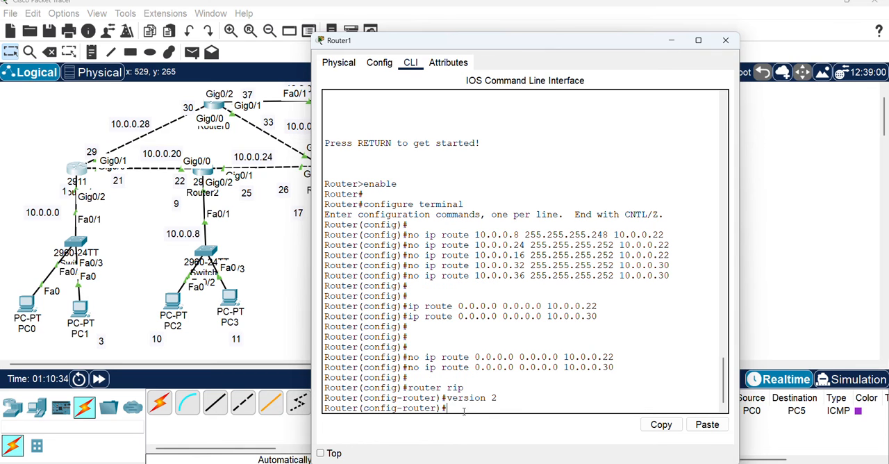
Add network 10.0.0.0 to Router1's RIP routing
left_click(386, 66)
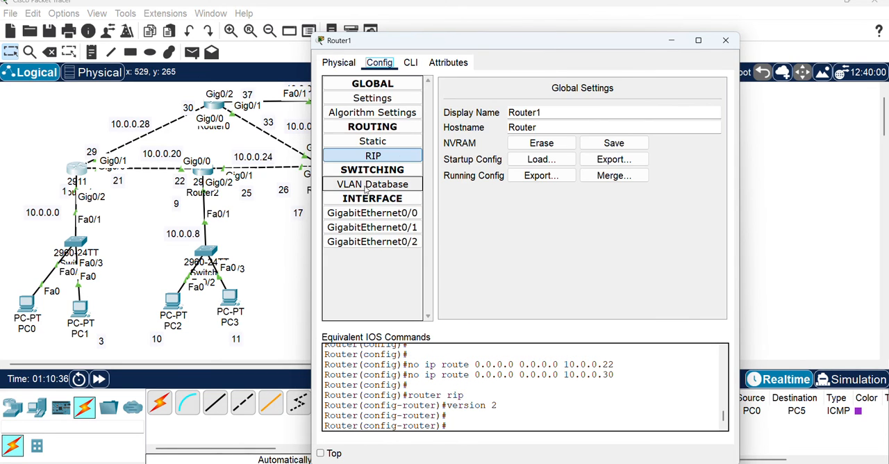
left_click(368, 157)
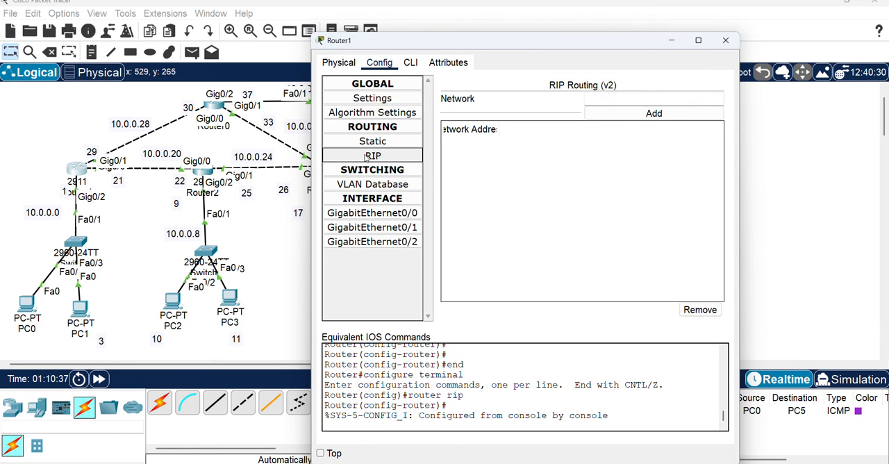
left_click(606, 99)
type("10.0.0.0")
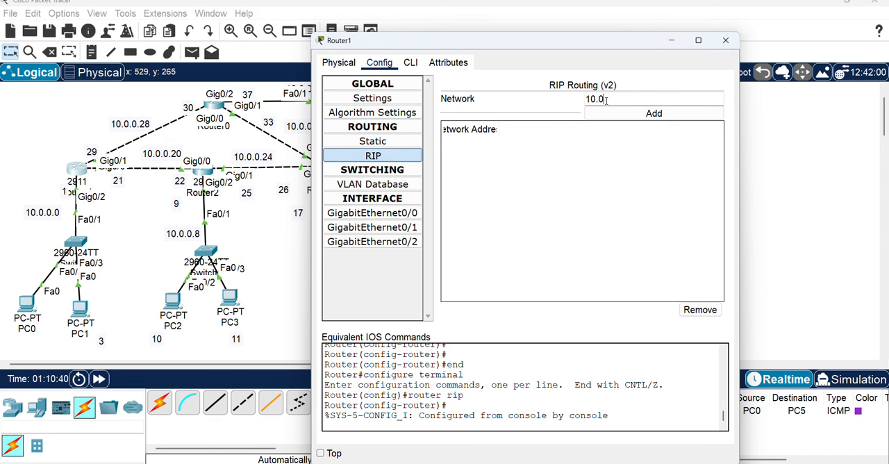
left_click(643, 114)
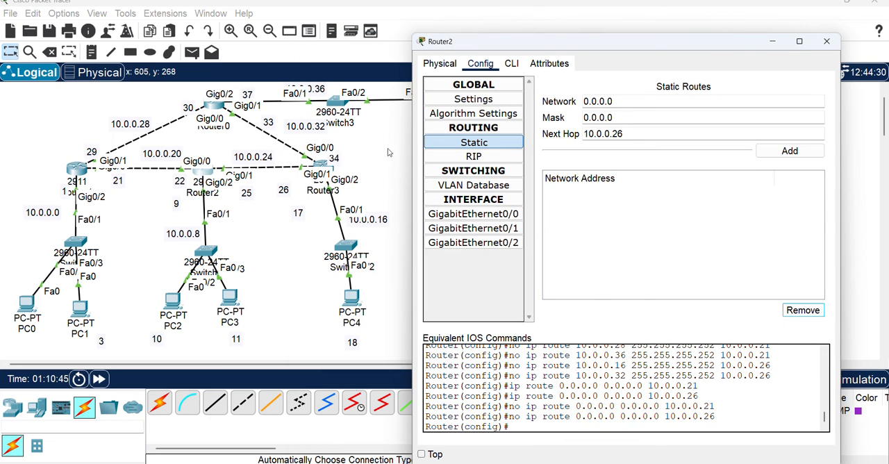
Try to issue the version 2 command in Router2's global configuration mode
left_click(511, 63)
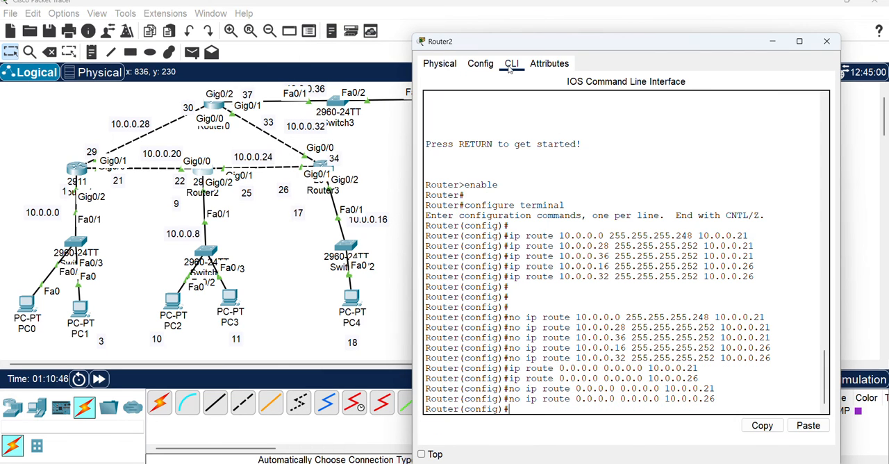
type("e")
type("version 2")
key("Return")
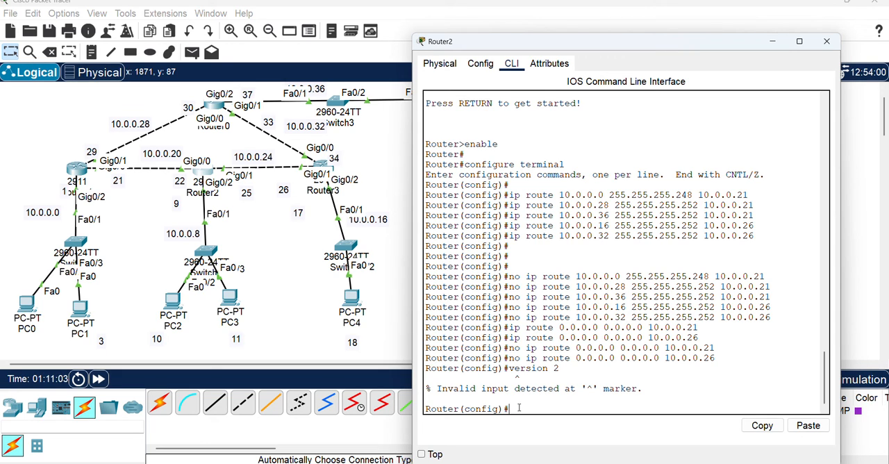
Enter router rip mode on Router2 and set RIP to version 2
type("routew")
type(" rip")
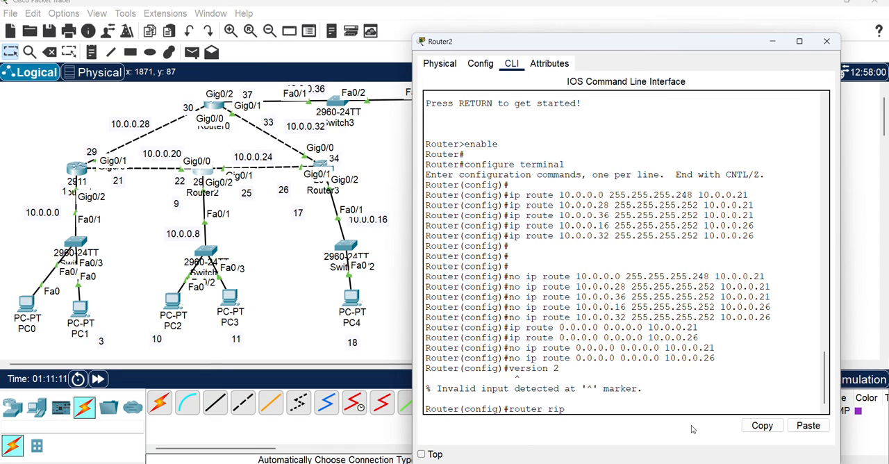
key("Return")
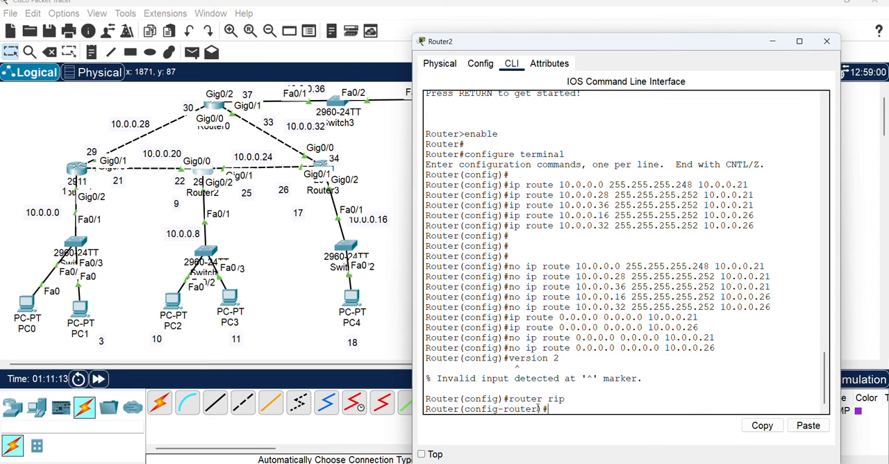
type("version 2")
key("Return")
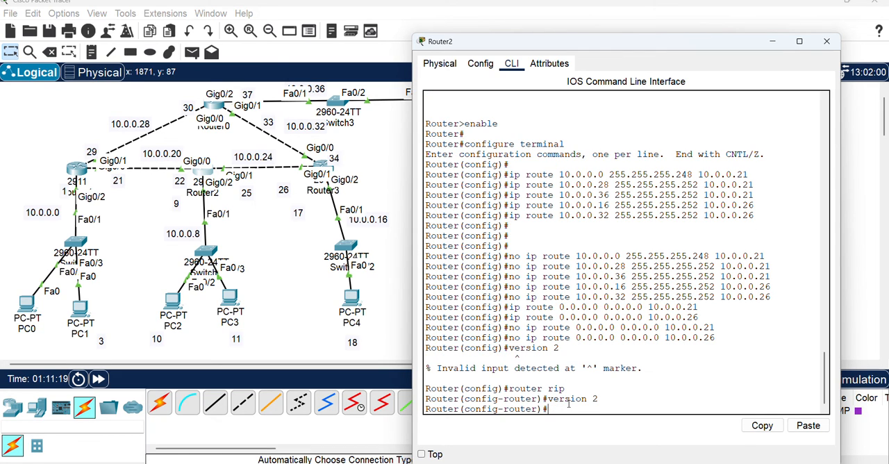
Add network 10.0.0.0 to Router2's RIP routing
left_click(474, 66)
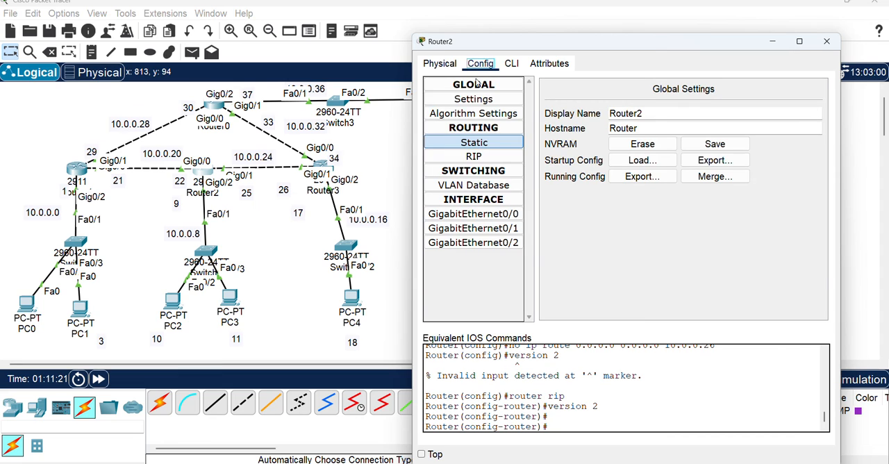
left_click(483, 157)
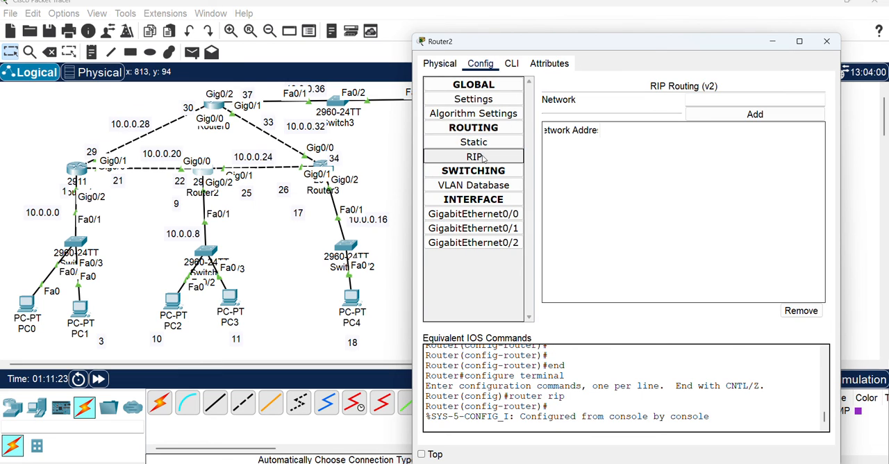
left_click(712, 103)
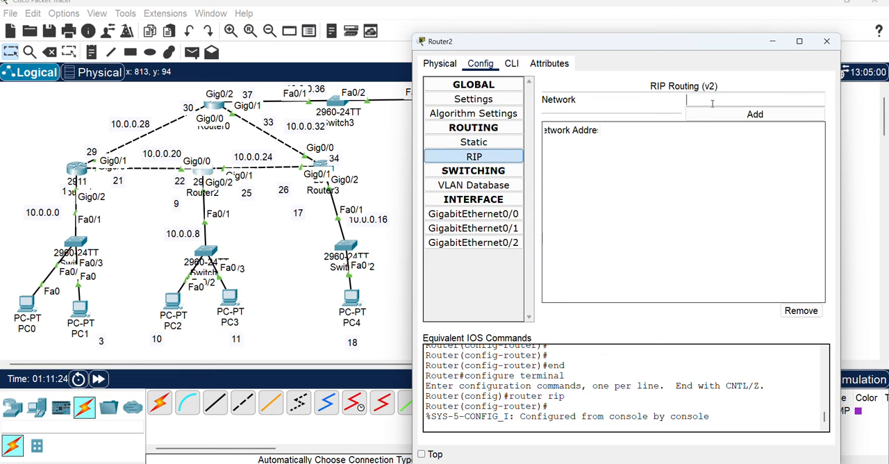
type("10.0.0.0")
left_click(750, 118)
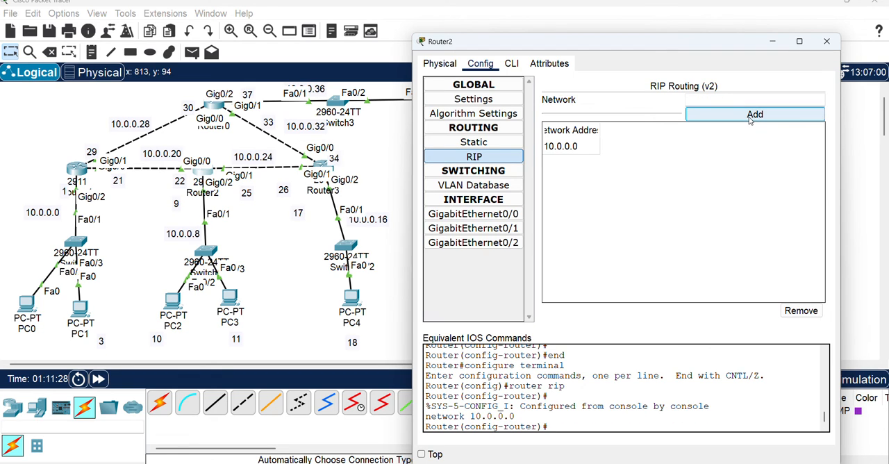
Open Router3's RIP configuration and set its RIP routing to version 2
left_click(322, 165)
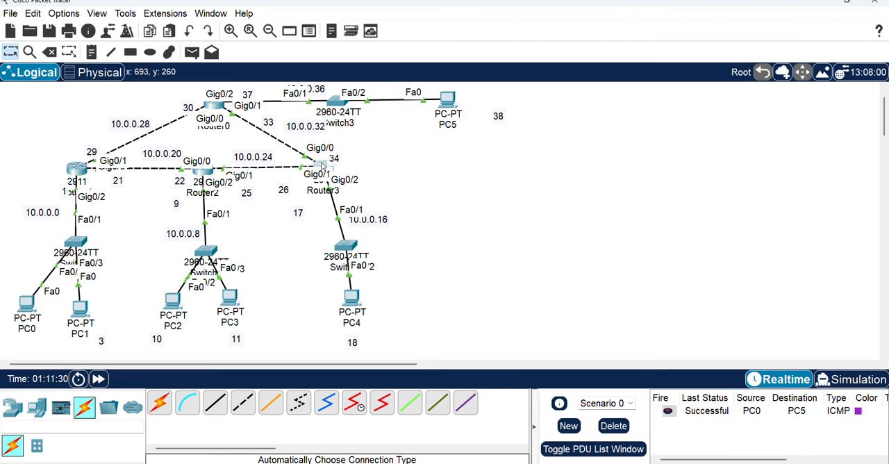
left_click(322, 165)
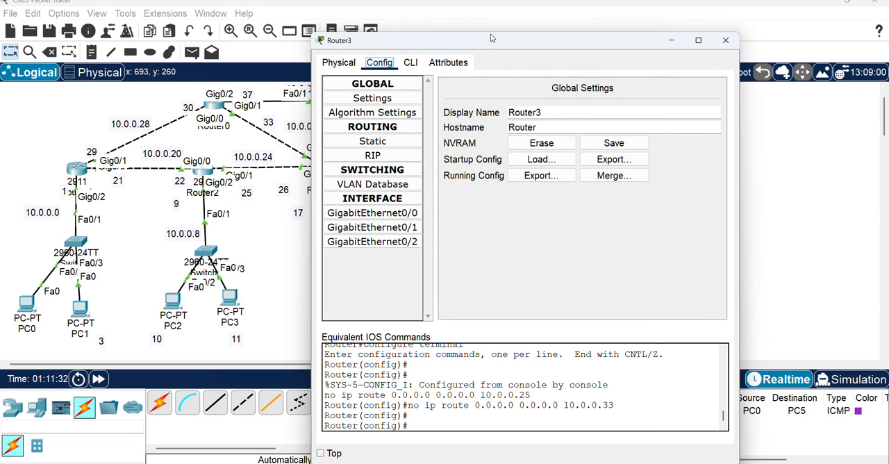
left_click_drag(491, 38, 624, 28)
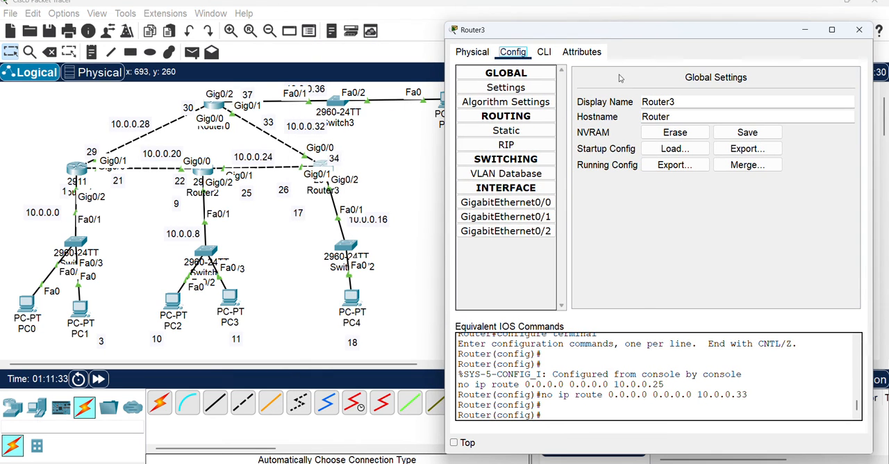
left_click(520, 143)
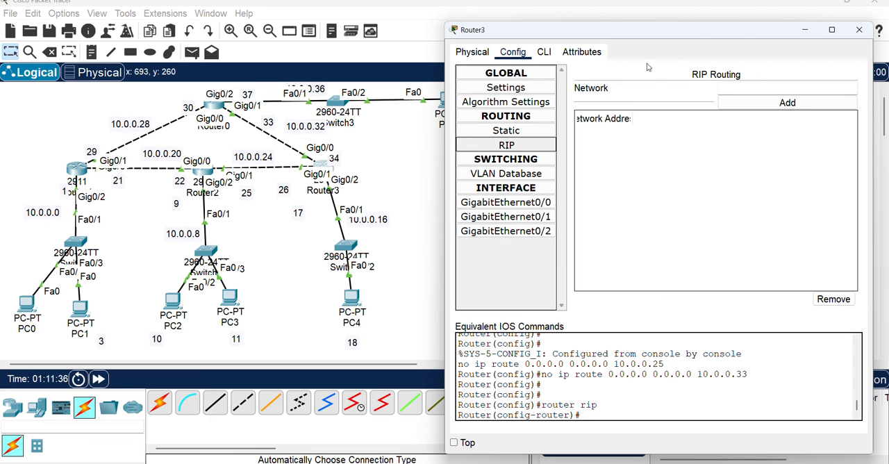
left_click(544, 52)
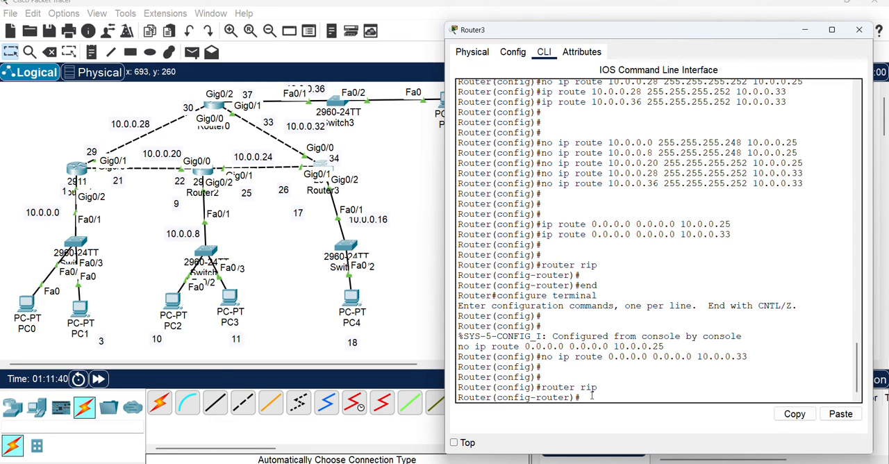
type("version 2")
key("Return")
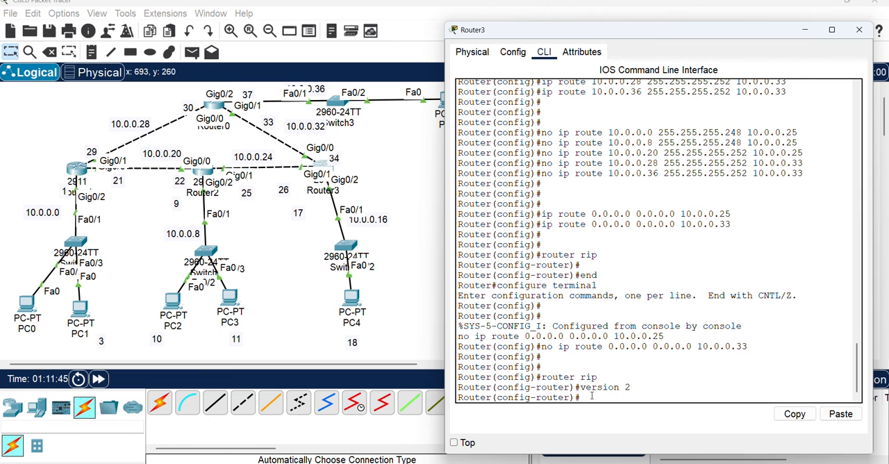
Add network 10.0.0.0 to Router3's RIP routing and close its configuration window
left_click(512, 52)
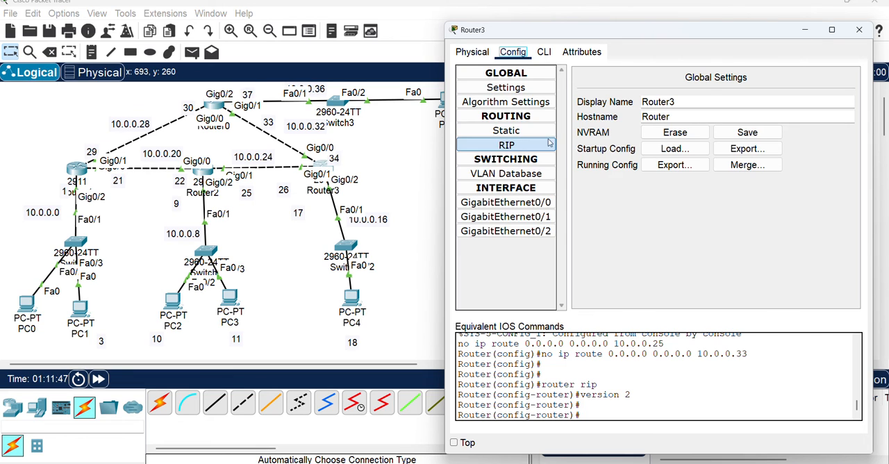
left_click(513, 147)
left_click(784, 91)
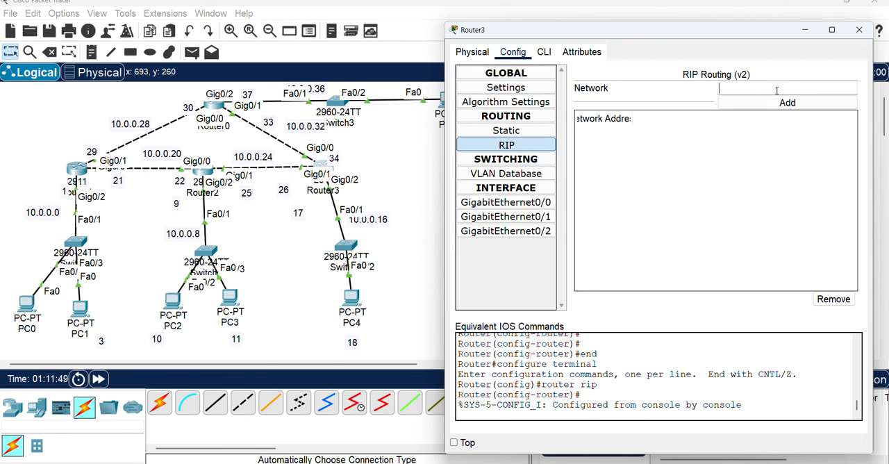
type("10.0.0.0")
left_click(796, 105)
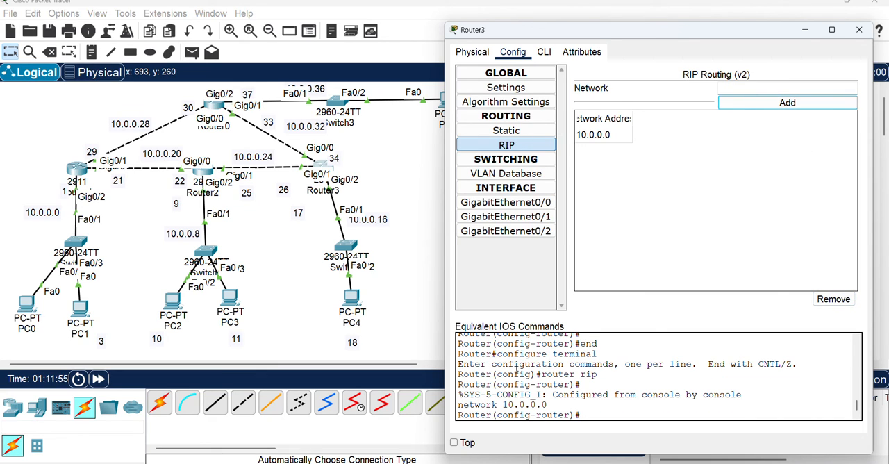
left_click(859, 30)
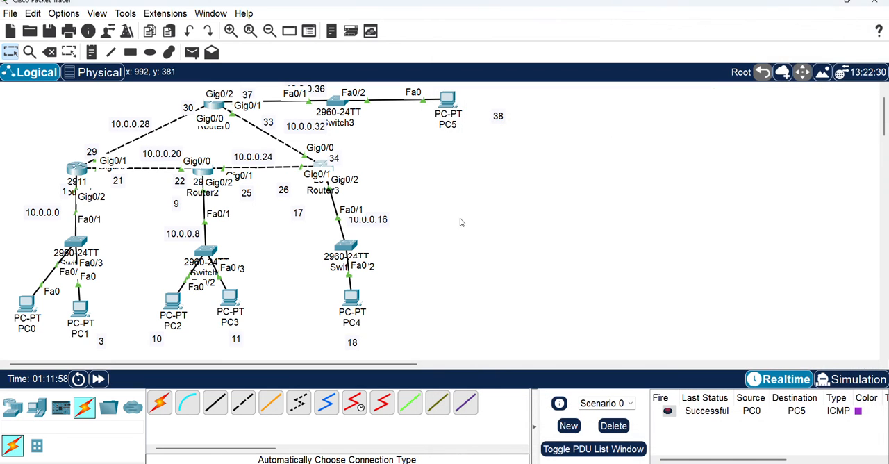
Delete the existing test scenario results and send a new simple PDU from PC0 to PC5
left_click(192, 52)
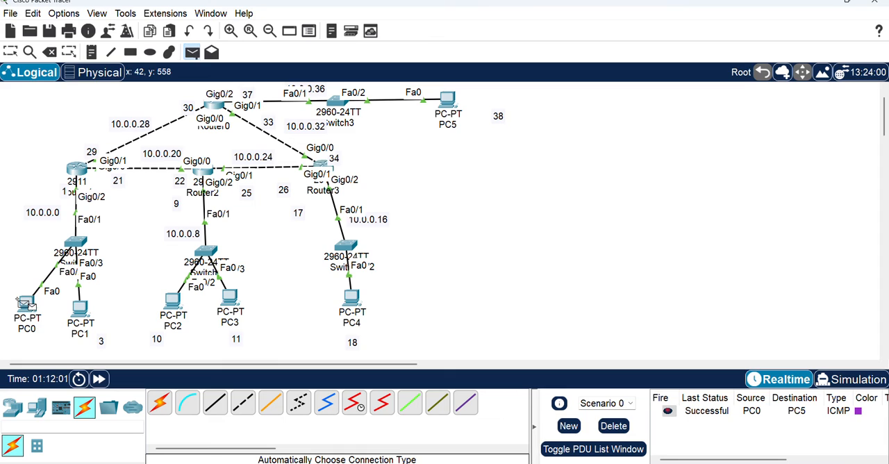
left_click(613, 426)
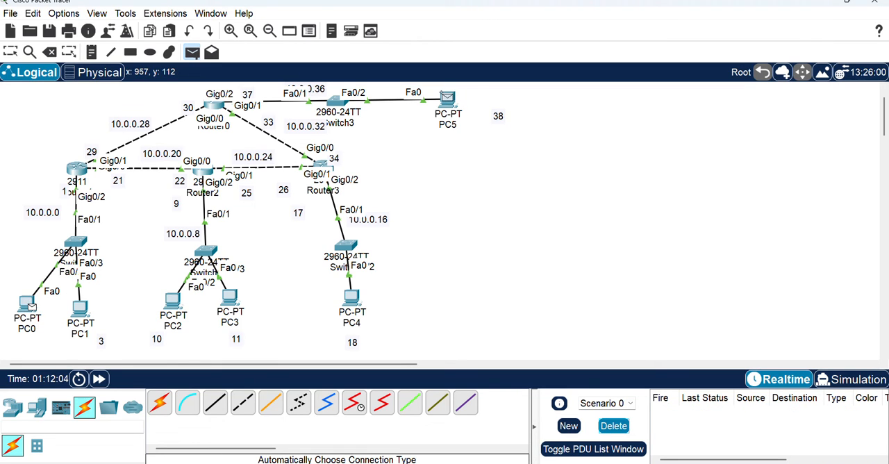
left_click(447, 99)
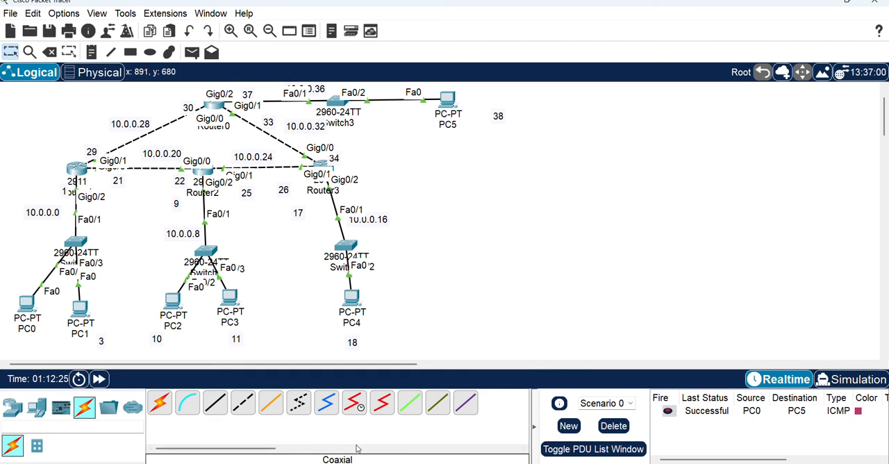
Close the leftover configuration windows of Router0, Router2 and Router1
mouse_move(577, 463)
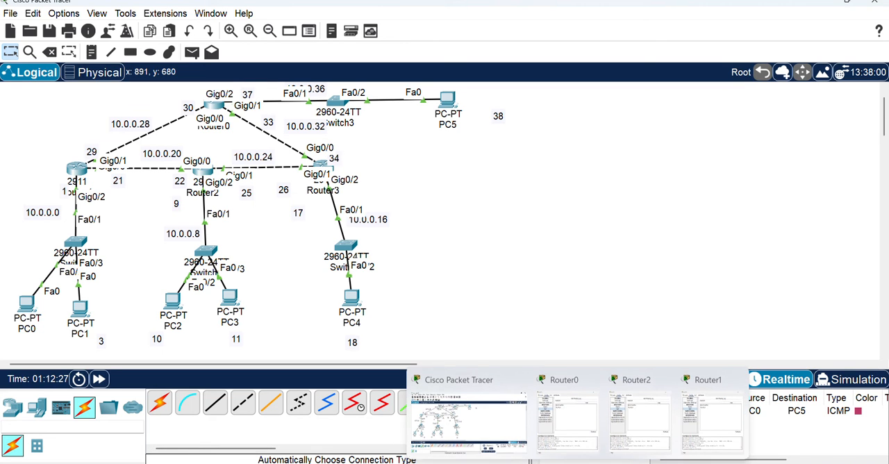
left_click(594, 379)
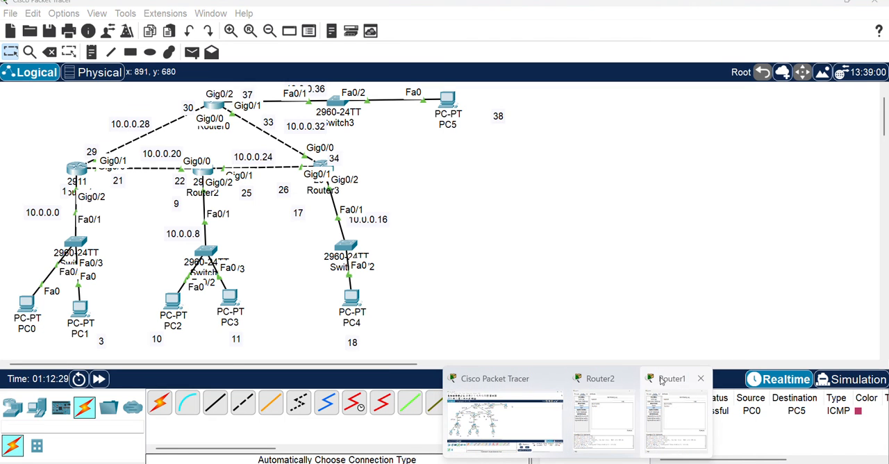
left_click(630, 378)
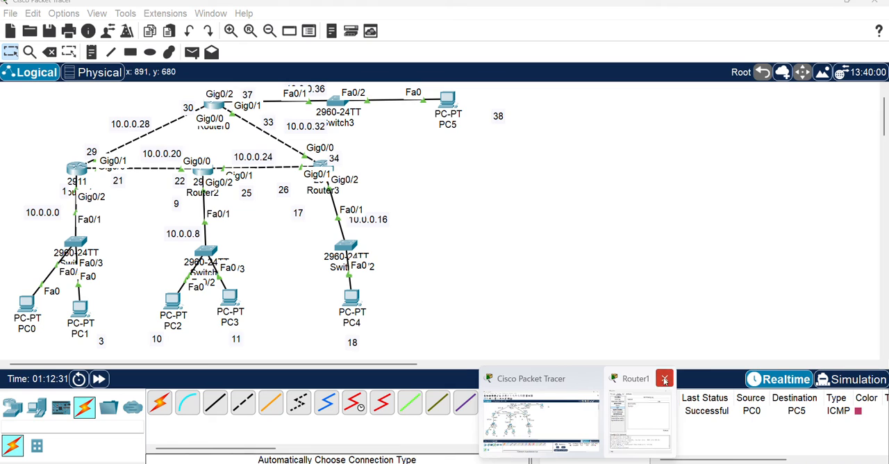
left_click(664, 380)
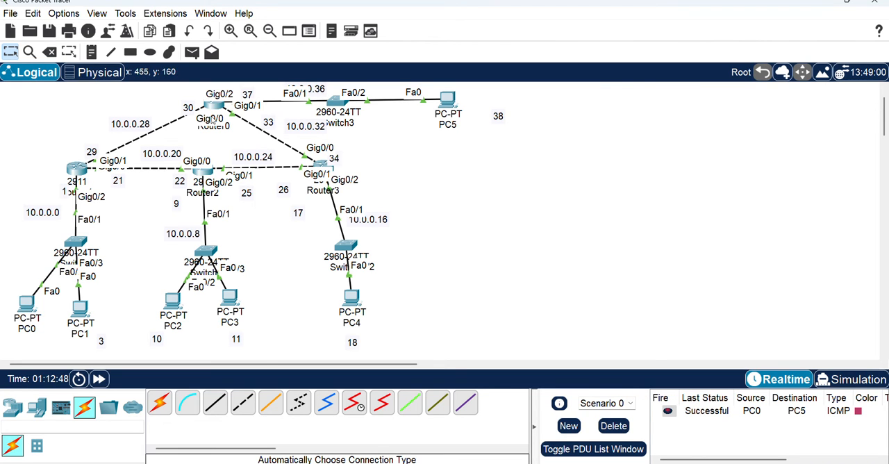
Remove network 10.0.0.0 from Router0's RIP routing
left_click(215, 106)
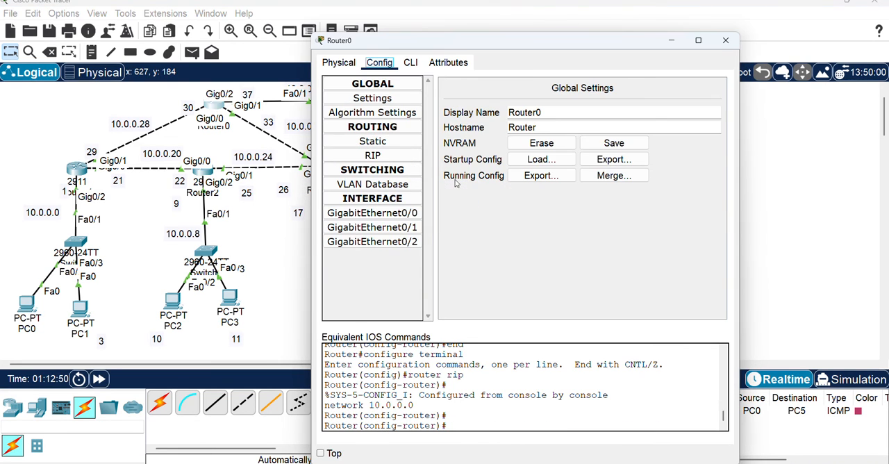
left_click(393, 157)
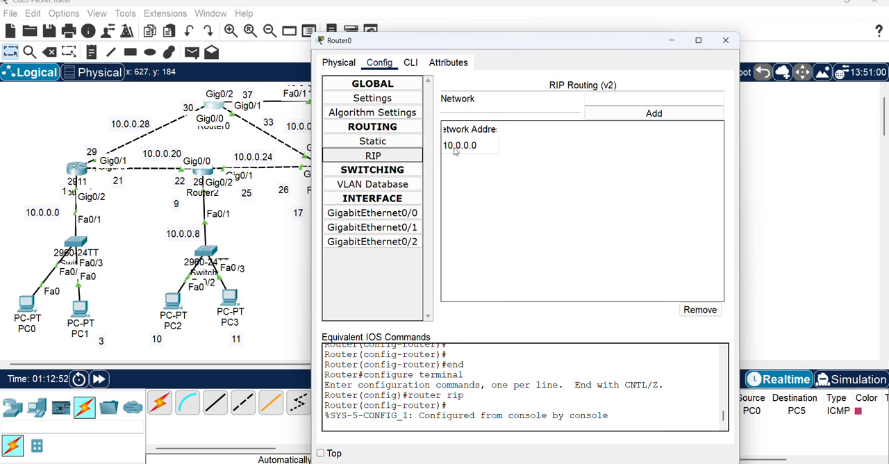
left_click(464, 146)
left_click(698, 314)
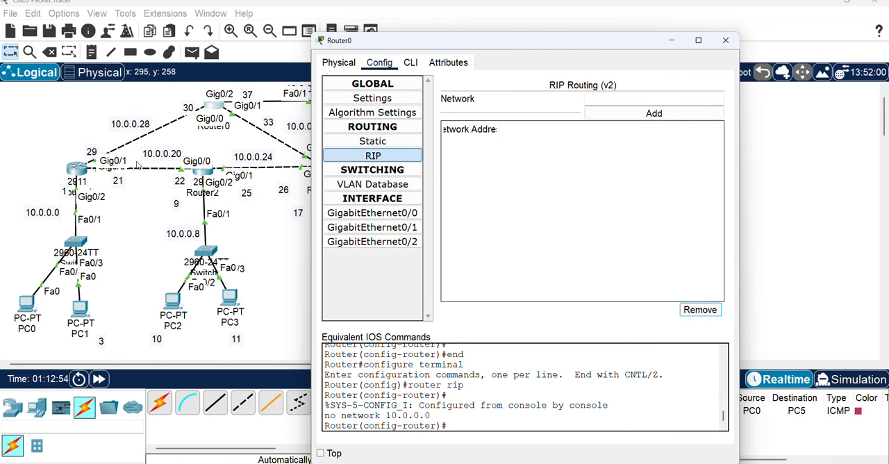
Remove network 10.0.0.0 from Router1's RIP routing
left_click(231, 186)
left_click(327, 168)
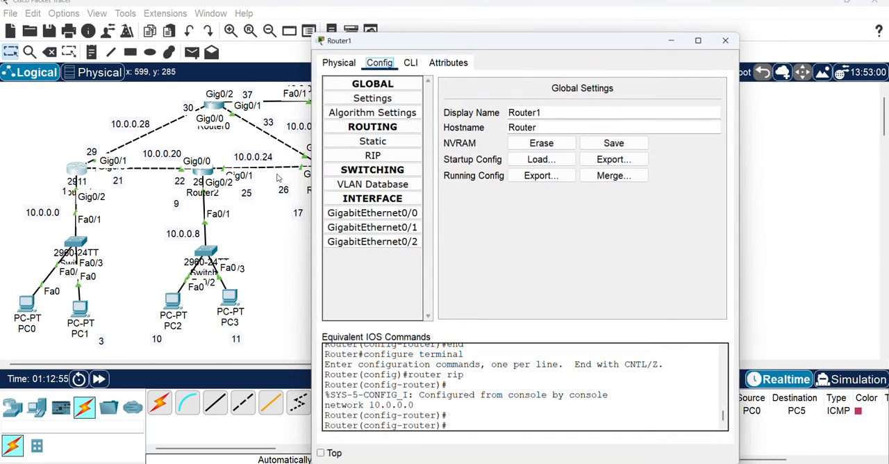
left_click(381, 158)
left_click(475, 147)
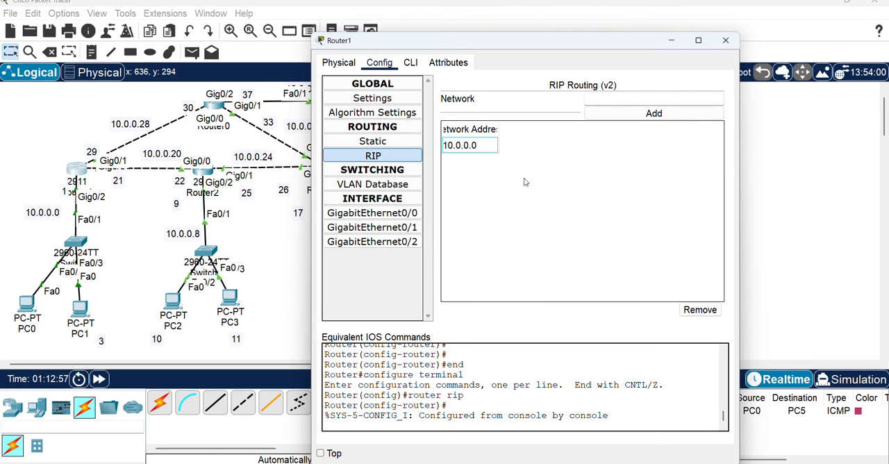
left_click(694, 312)
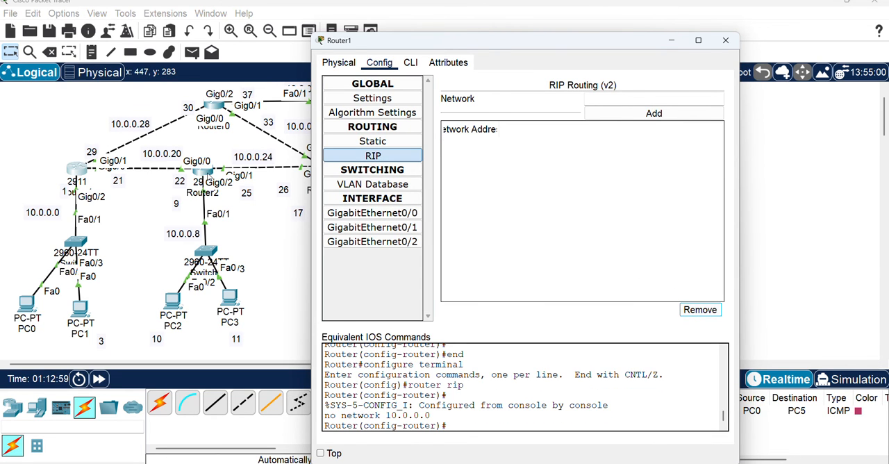
Remove network 10.0.0.0 from Router2's RIP routing
left_click(207, 171)
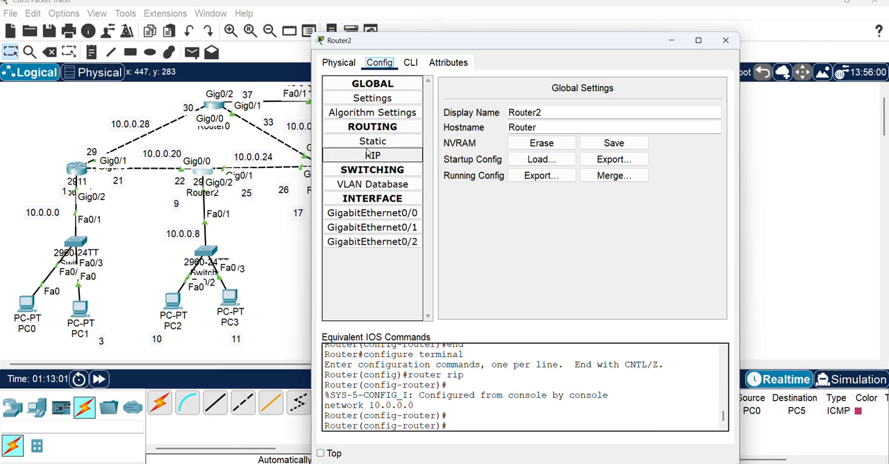
left_click(373, 156)
left_click(462, 145)
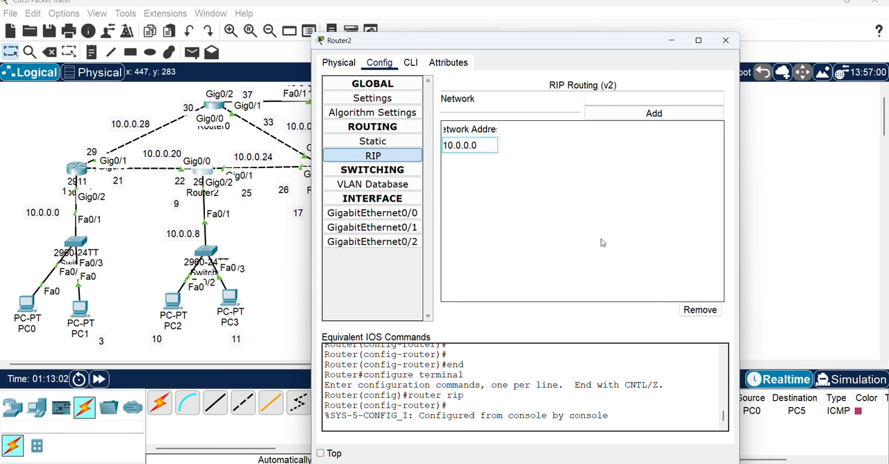
left_click(700, 310)
left_click(264, 186)
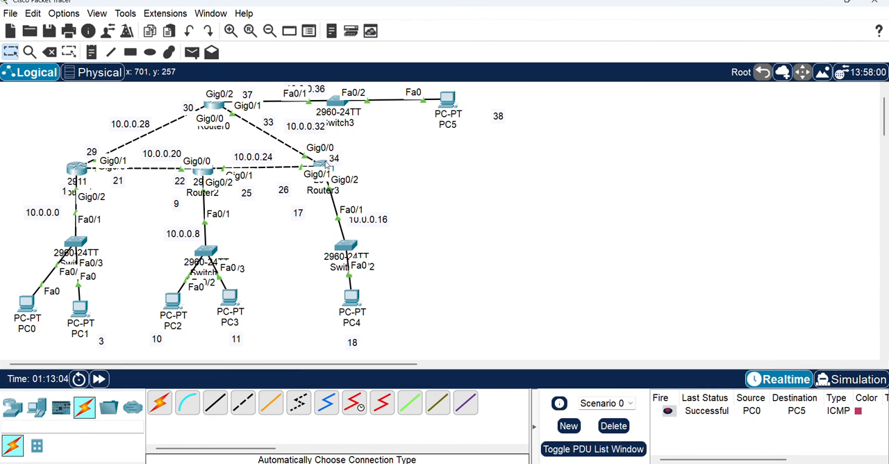
Remove network 10.0.0.0 from Router3's RIP routing and close its configuration window
left_click(326, 169)
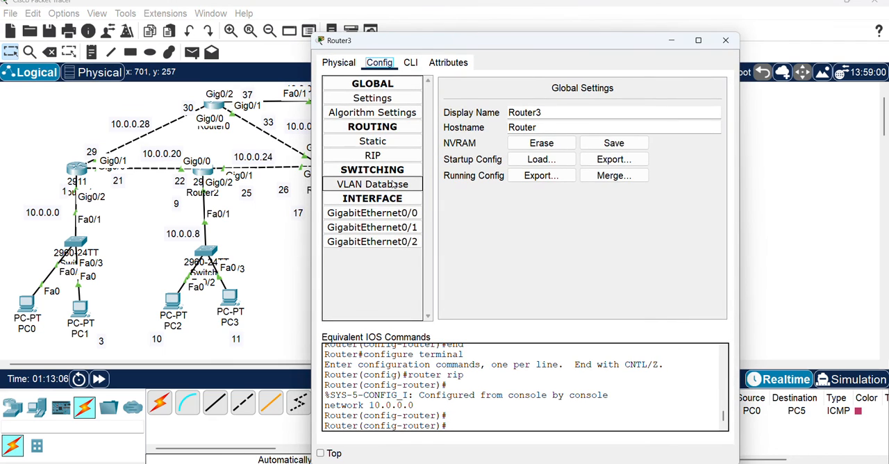
left_click(393, 158)
left_click(476, 147)
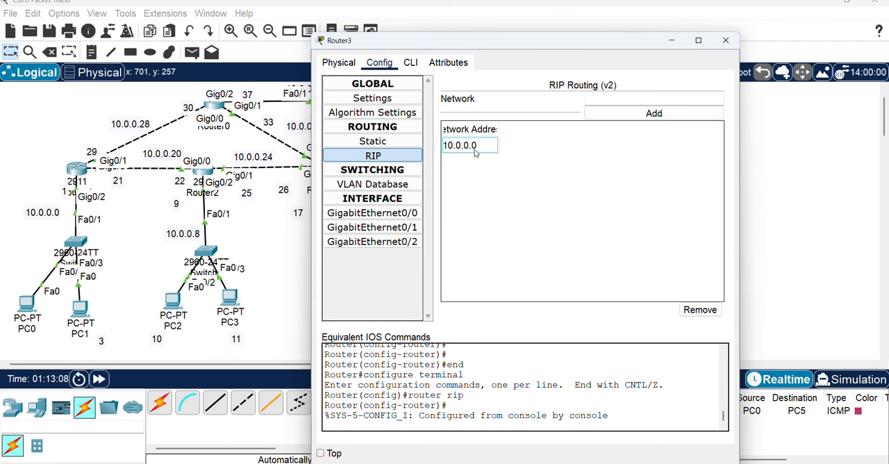
left_click(700, 310)
left_click(726, 40)
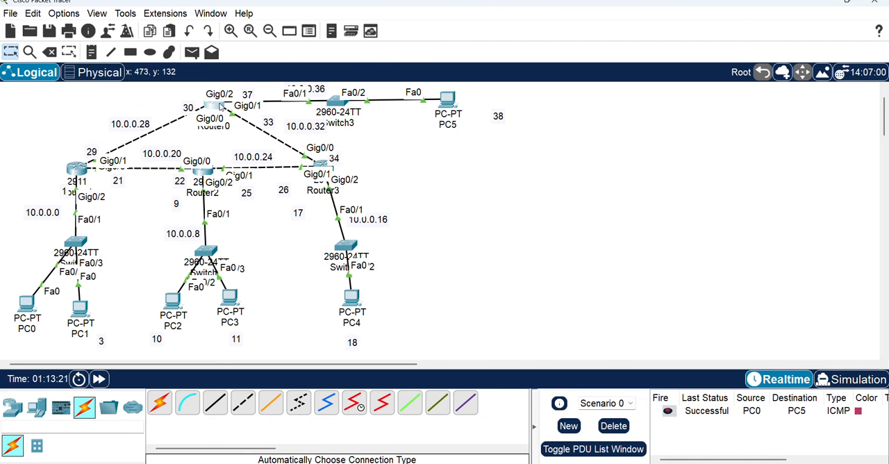
Open Router0's command line and exit RIP router configuration to global configuration mode
left_click(220, 105)
left_click(410, 62)
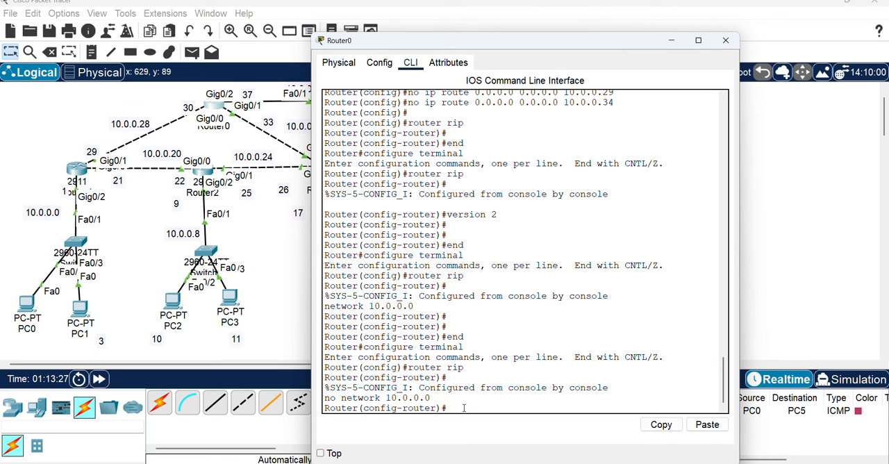
type("exit")
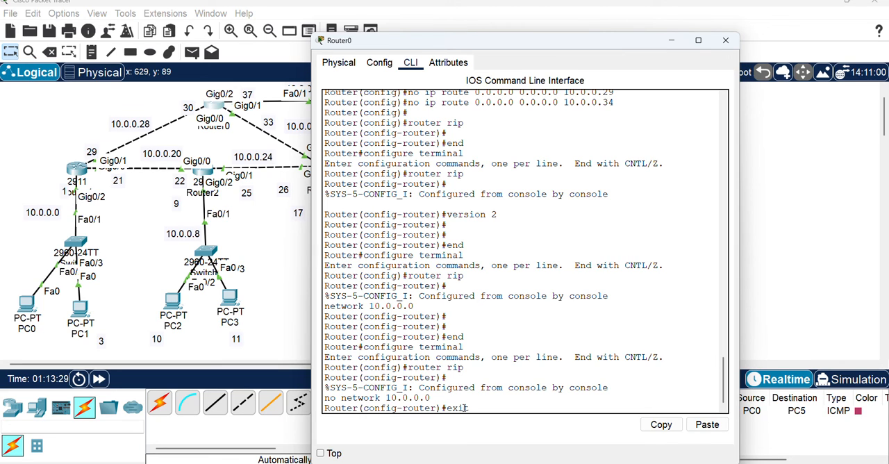
key("Return")
type("ext")
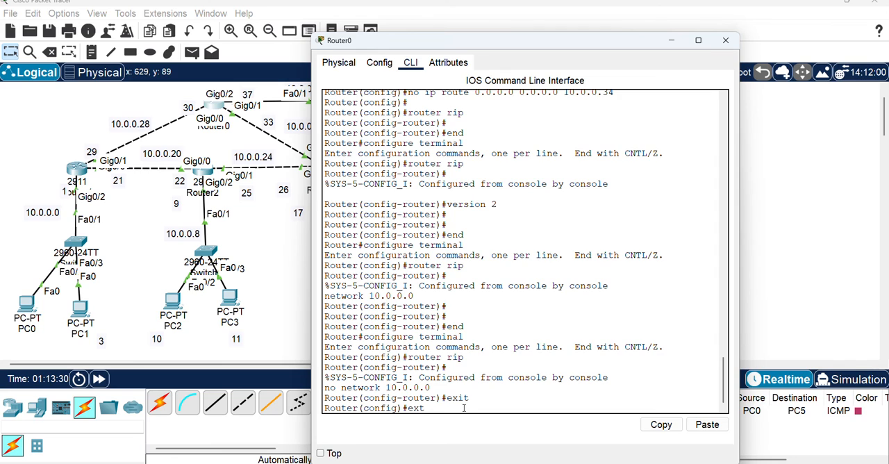
key("Return")
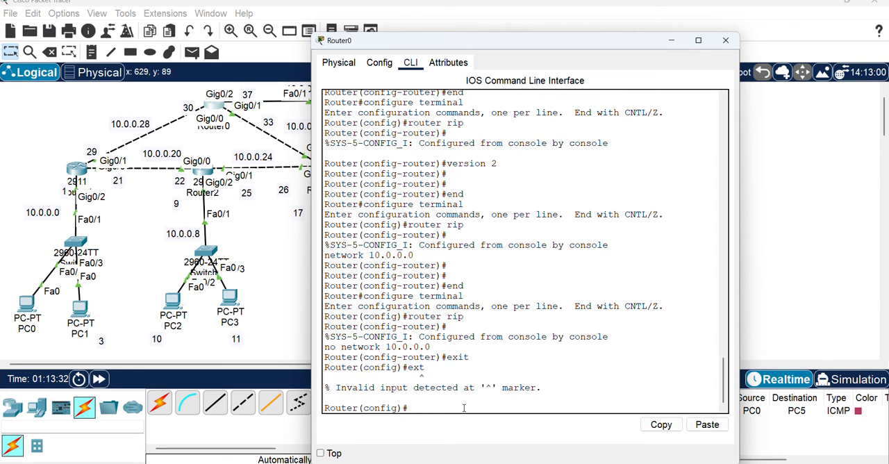
Enter OSPF router configuration on Router0 with process ID 1, and minimize its window
type("e")
key("BackSpace")
key("BackSpace")
key("BackSpace")
type("router ospf 1")
key("Return")
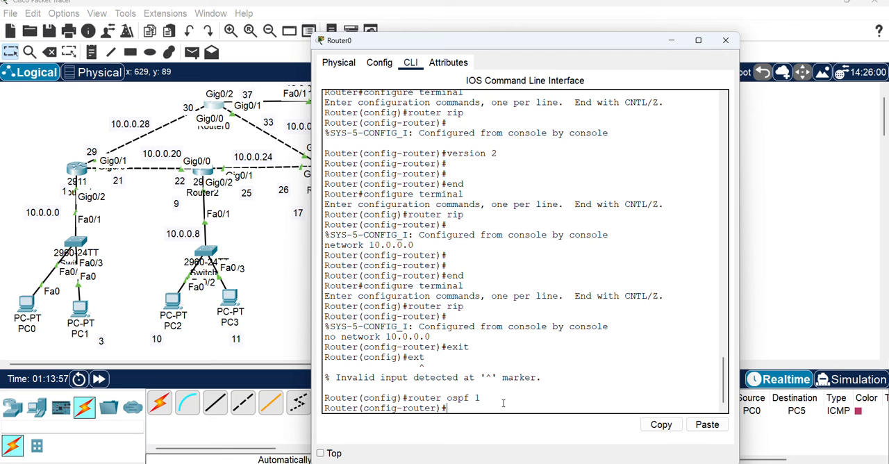
left_click(671, 41)
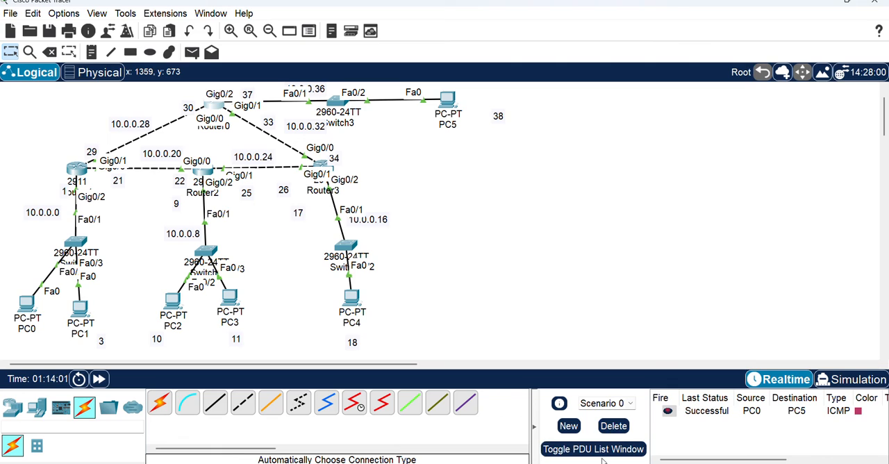
Search for Word on the computer and open it with a blank document
mouse_move(577, 463)
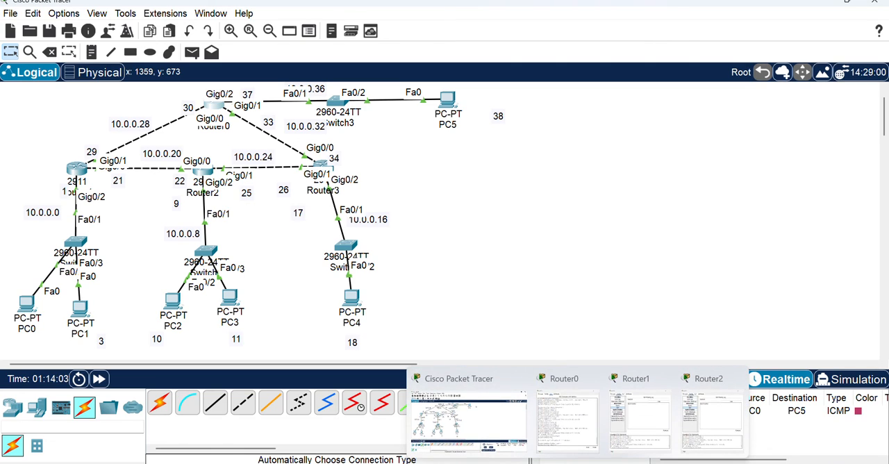
left_click(476, 463)
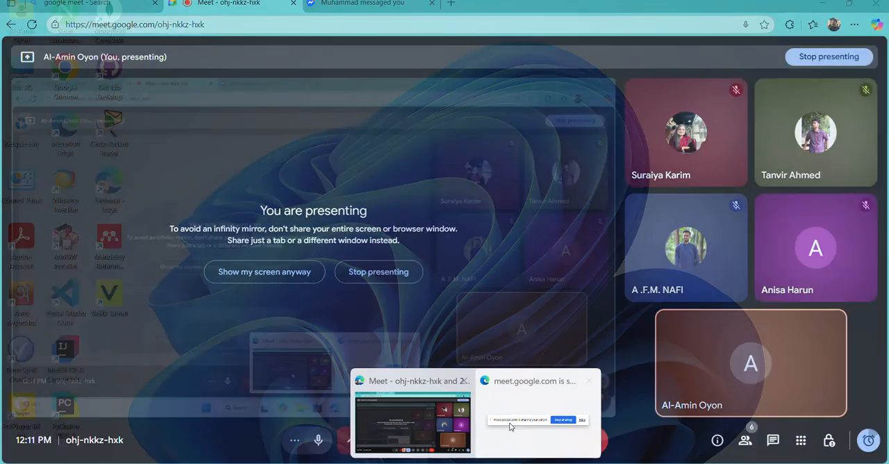
left_click(340, 463)
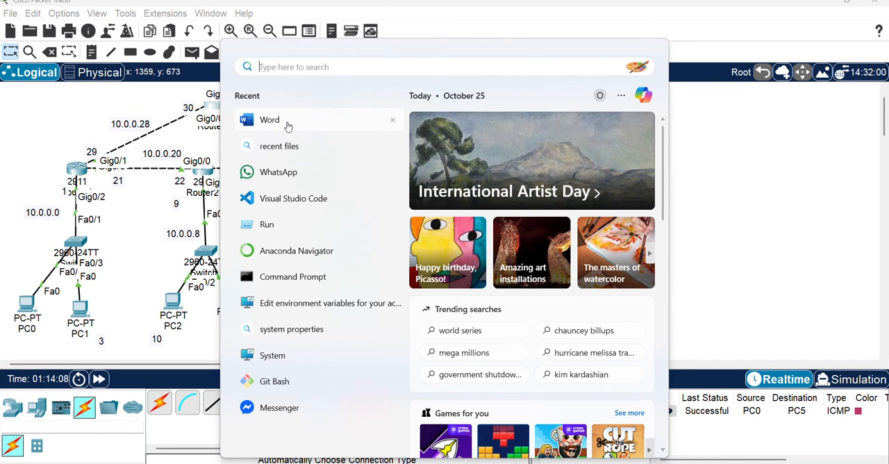
left_click(288, 124)
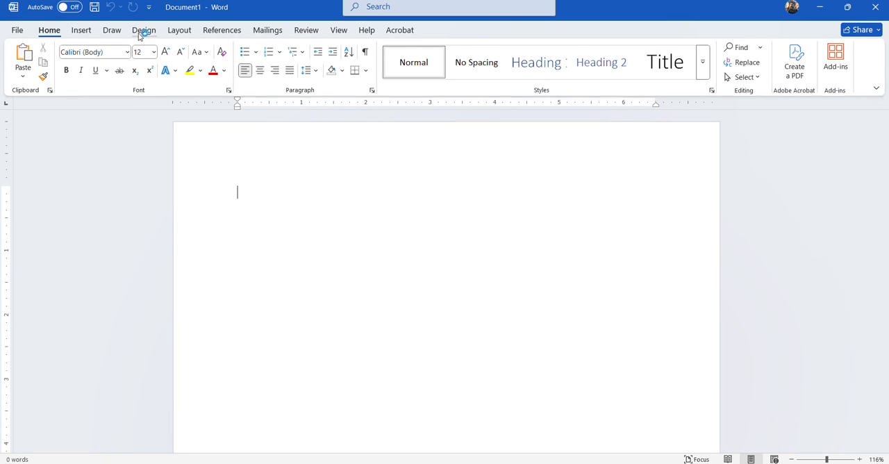
Select the black drawing pen and increase its thickness by one level
left_click(143, 31)
left_click(112, 30)
left_click(131, 57)
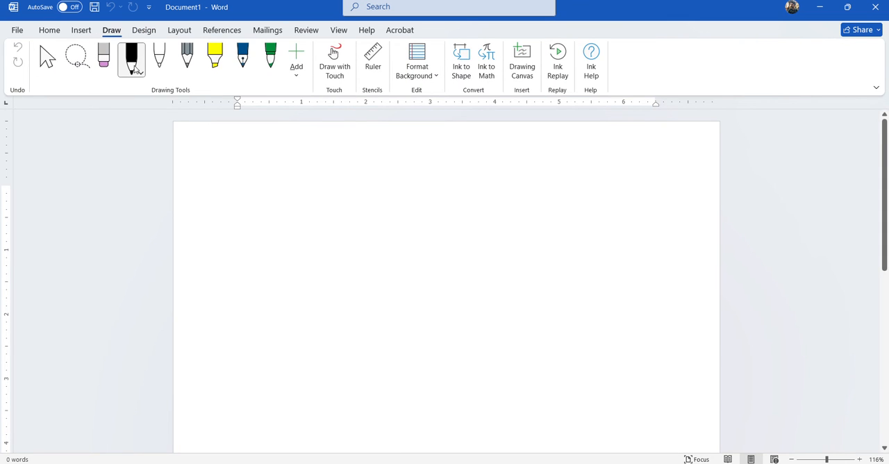
left_click(141, 74)
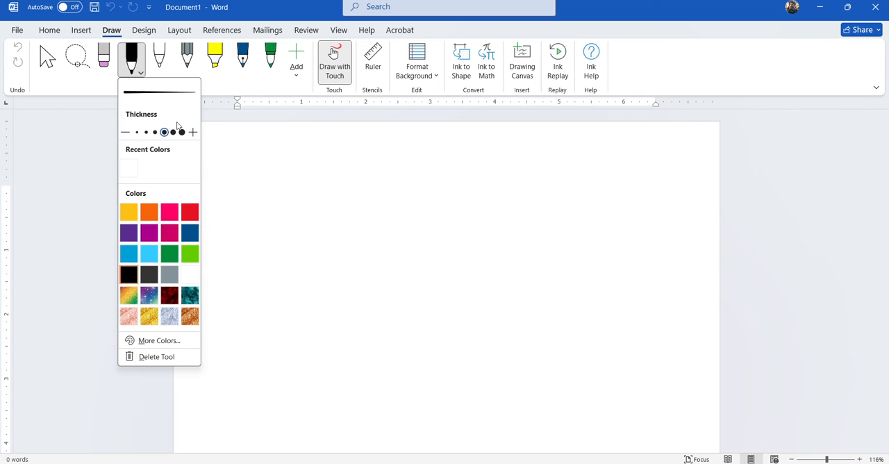
left_click(174, 133)
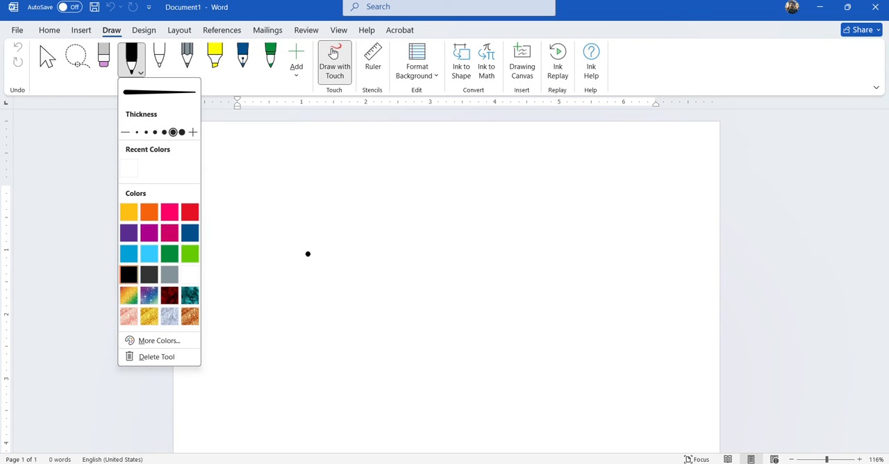
left_click(130, 61)
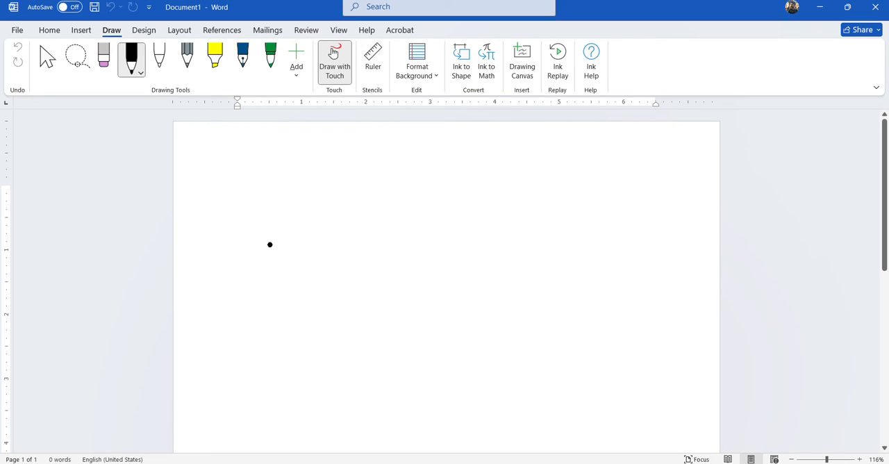
Handwrite the subnet mask 255.0.0.0 in the upper half of the blank page
mouse_move(291, 236)
left_mouse_down()
mouse_move(291, 258)
mouse_move(339, 267)
left_mouse_up()
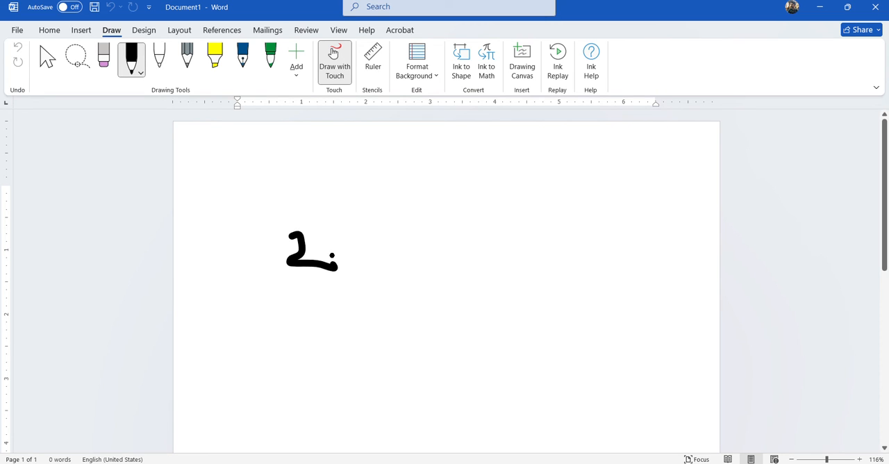
mouse_move(323, 233)
left_mouse_down()
mouse_move(321, 266)
mouse_move(361, 234)
mouse_move(380, 256)
mouse_move(379, 285)
left_mouse_up()
mouse_move(370, 236)
left_mouse_down()
mouse_move(470, 251)
mouse_move(467, 237)
left_mouse_up()
left_click(424, 258)
left_click(486, 251)
mouse_move(534, 240)
left_mouse_down()
mouse_move(522, 251)
mouse_move(536, 236)
mouse_move(610, 236)
mouse_move(584, 230)
left_mouse_up()
left_click(566, 247)
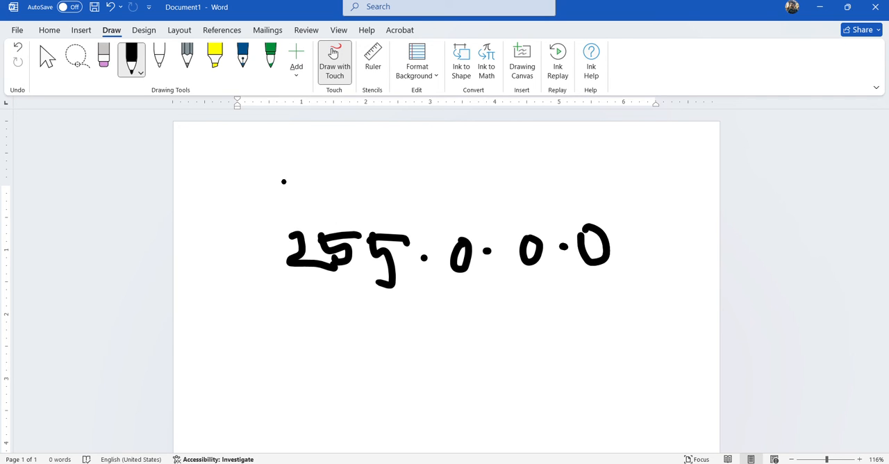
Handwrite 255.255.255.255 on a row above the 255.0.0.0 mask
left_click_drag(277, 169, 300, 193)
mouse_move(310, 158)
left_mouse_down()
mouse_move(306, 188)
mouse_move(333, 162)
mouse_move(354, 206)
left_mouse_up()
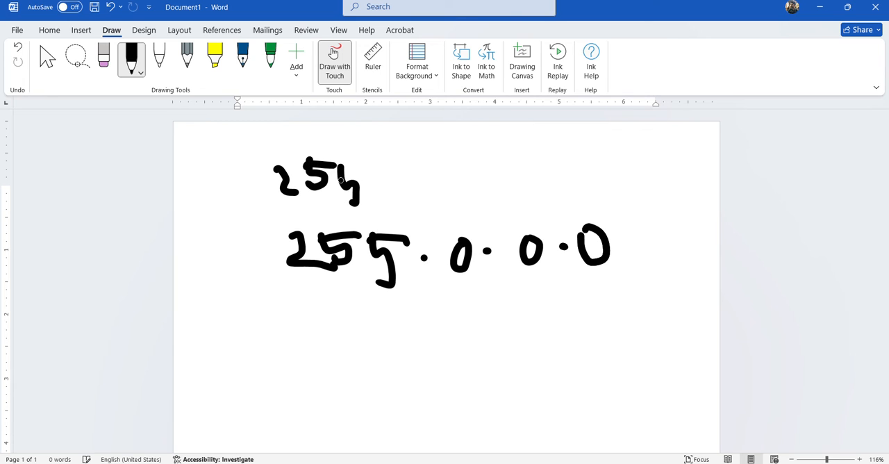
left_click_drag(338, 166, 461, 206)
left_click(409, 189)
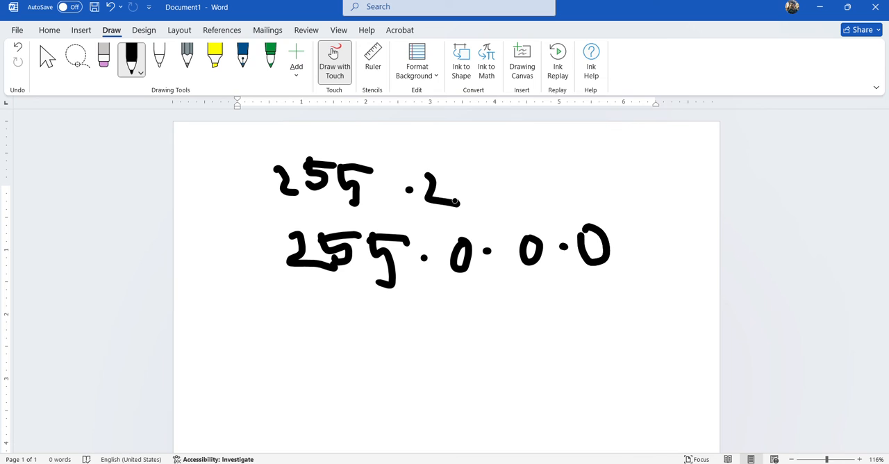
mouse_move(442, 173)
left_mouse_down()
mouse_move(457, 203)
mouse_move(478, 170)
mouse_move(486, 201)
mouse_move(477, 205)
left_mouse_up()
mouse_move(472, 172)
left_mouse_down()
mouse_move(493, 171)
mouse_move(533, 199)
mouse_move(559, 199)
left_mouse_up()
mouse_move(552, 169)
left_mouse_down()
mouse_move(568, 186)
mouse_move(550, 197)
mouse_move(574, 165)
mouse_move(591, 183)
mouse_move(578, 202)
left_mouse_up()
mouse_move(581, 165)
left_mouse_down()
mouse_move(654, 187)
mouse_move(680, 164)
mouse_move(695, 181)
mouse_move(679, 190)
mouse_move(703, 160)
left_mouse_up()
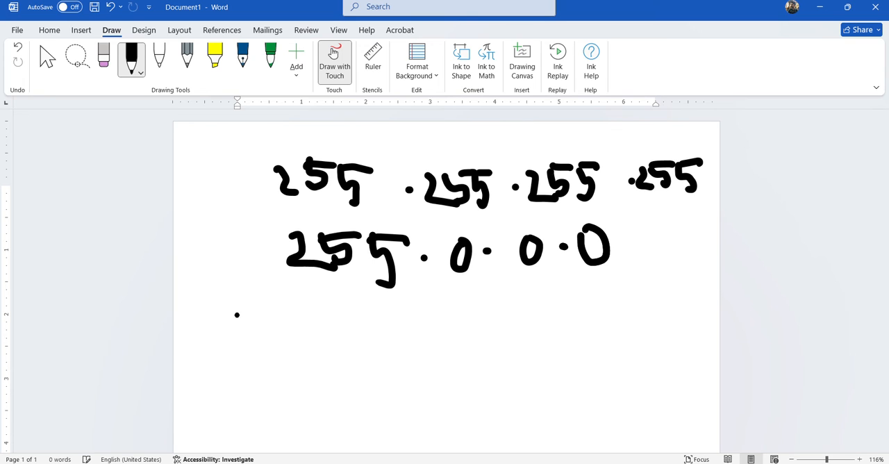
Draw a line under the two masks, handwrite the wildcard mask 0.255.255.255 below it and mark it with an arrow
left_click_drag(237, 314, 854, 255)
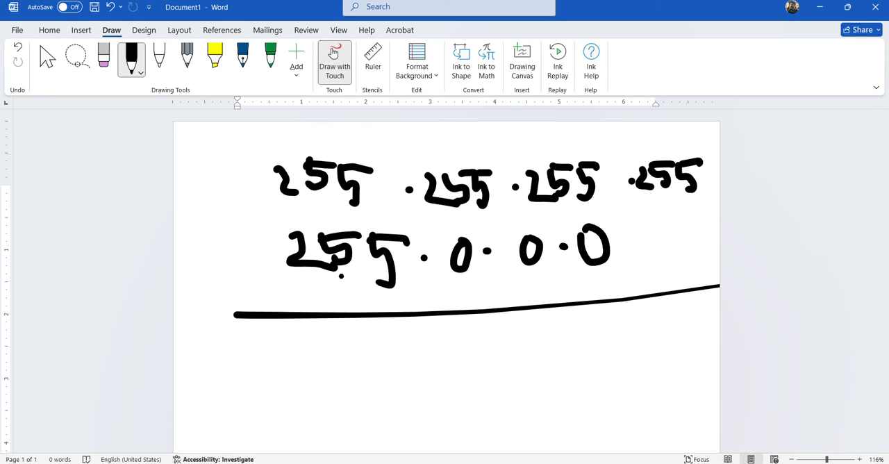
mouse_move(360, 335)
left_mouse_down()
mouse_move(367, 363)
mouse_move(359, 332)
left_mouse_up()
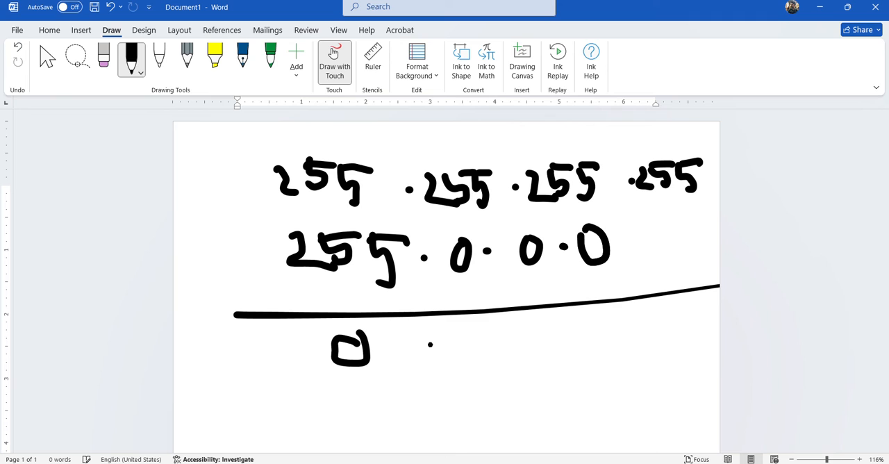
mouse_move(433, 336)
left_mouse_down()
mouse_move(457, 357)
mouse_move(461, 339)
mouse_move(453, 355)
left_mouse_up()
mouse_move(448, 323)
left_mouse_down()
mouse_move(491, 322)
mouse_move(502, 345)
mouse_move(490, 355)
left_mouse_up()
left_click_drag(488, 324, 506, 322)
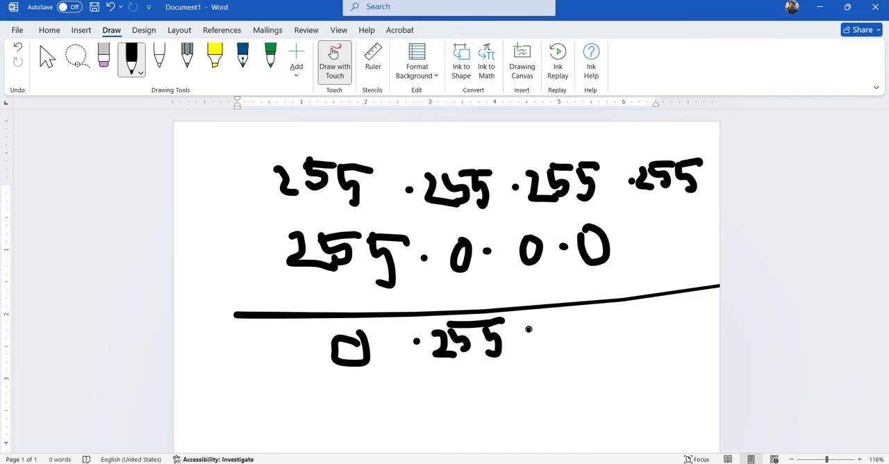
left_click(529, 329)
left_click_drag(546, 325, 569, 356)
mouse_move(566, 321)
left_mouse_down()
mouse_move(566, 347)
mouse_move(592, 321)
mouse_move(606, 346)
mouse_move(592, 352)
mouse_move(619, 317)
mouse_move(665, 343)
mouse_move(682, 317)
mouse_move(688, 340)
mouse_move(708, 310)
left_mouse_up()
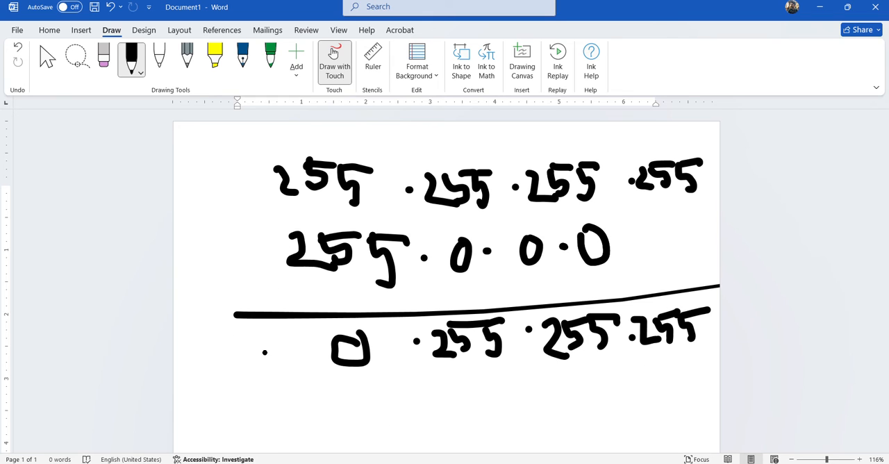
left_click_drag(194, 357, 270, 344)
mouse_move(263, 328)
left_mouse_down()
mouse_move(270, 330)
mouse_move(257, 393)
left_mouse_up()
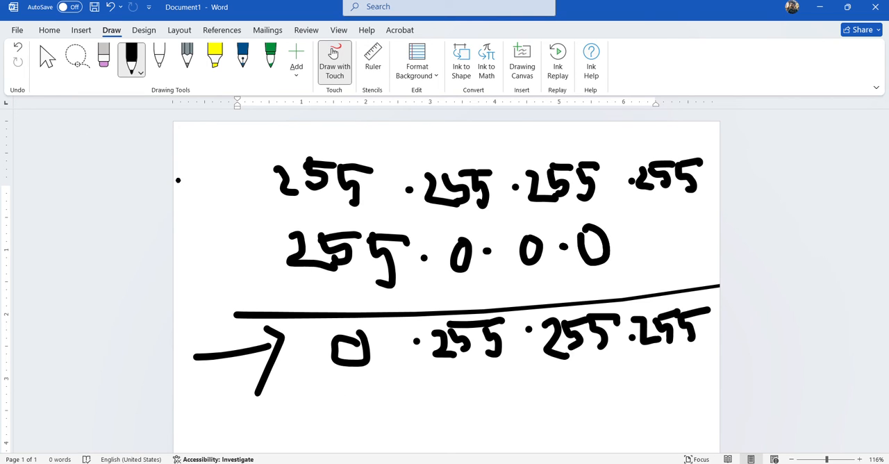
Undo the arrow, wildcard row and dividing line, and erase the three zeros of the 255.0.0.0 mask
key("ctrl+z")
key("ctrl+z")
key("ctrl+z")
key("ctrl+z")
key("ctrl+z")
key("ctrl+z")
key("ctrl+z")
key("ctrl+z")
key("ctrl+z")
key("ctrl+z")
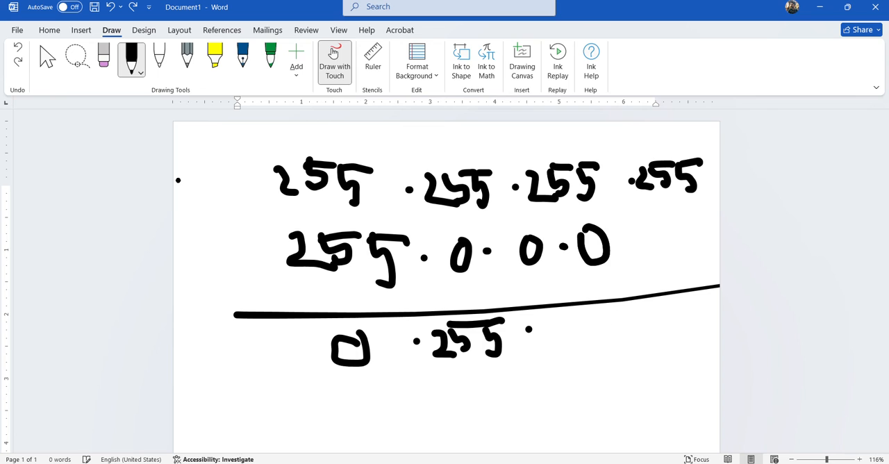
key("ctrl+z")
key("ctrl+z")
key("ctrl+z")
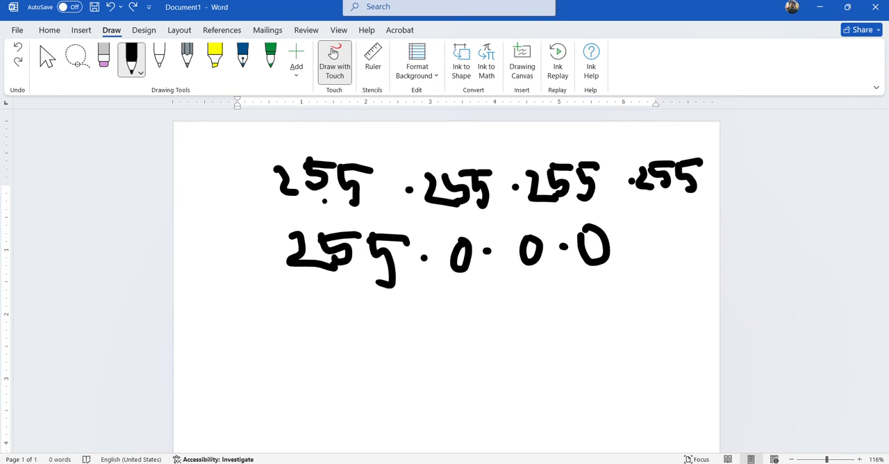
left_click(103, 55)
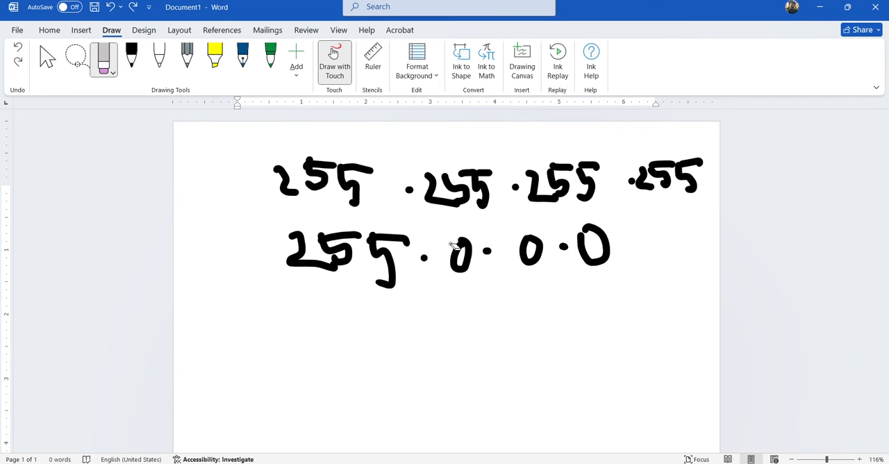
mouse_move(473, 234)
left_mouse_down()
mouse_move(488, 257)
mouse_move(639, 246)
left_mouse_up()
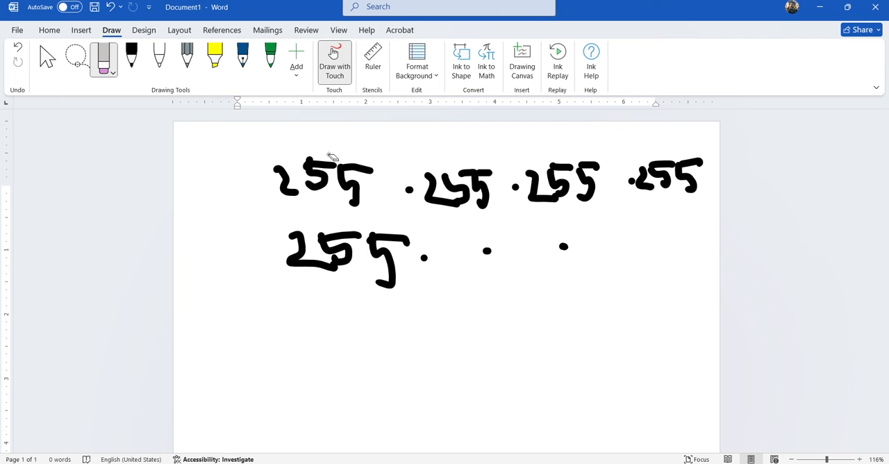
Complete the second row by hand so the subnet mask reads 255.255.255.248
left_click(131, 55)
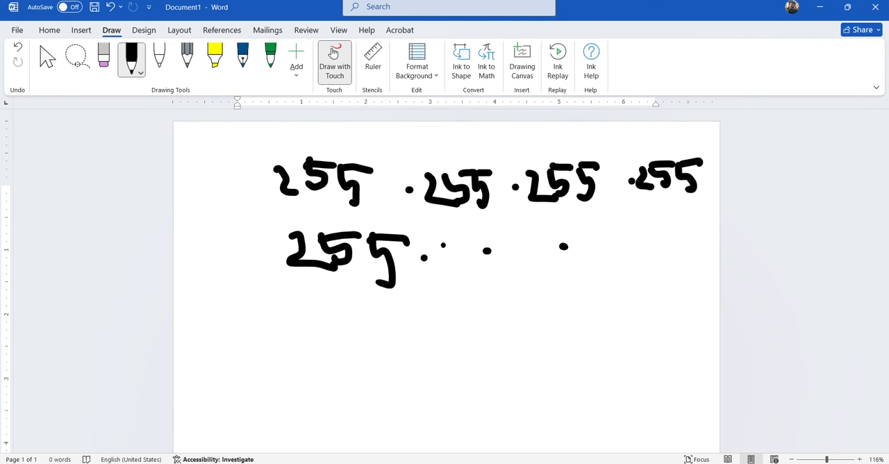
mouse_move(433, 239)
left_mouse_down()
mouse_move(457, 266)
mouse_move(473, 257)
mouse_move(461, 267)
left_mouse_up()
mouse_move(483, 235)
left_mouse_down()
mouse_move(487, 262)
mouse_move(501, 232)
mouse_move(554, 264)
left_mouse_up()
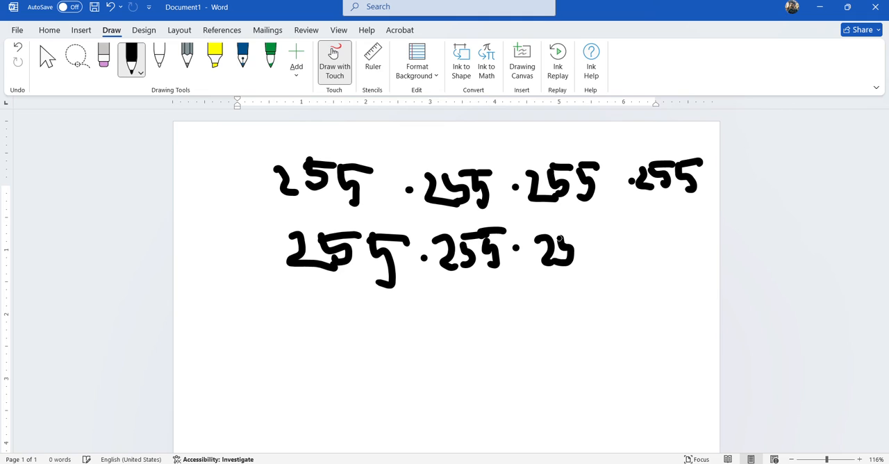
mouse_move(559, 236)
left_mouse_down()
mouse_move(579, 233)
mouse_move(596, 266)
mouse_move(608, 233)
mouse_move(675, 262)
left_mouse_up()
left_click(620, 242)
mouse_move(672, 220)
left_mouse_down()
mouse_move(667, 235)
mouse_move(685, 240)
mouse_move(687, 264)
left_mouse_up()
mouse_move(698, 226)
left_mouse_down()
mouse_move(708, 245)
mouse_move(690, 229)
mouse_move(692, 243)
left_mouse_up()
Draw a line under the 255.255.255.248 mask and handwrite the wildcard mask 0.0.0.7 below it
mouse_move(262, 296)
left_mouse_down()
mouse_move(657, 275)
mouse_move(756, 256)
left_mouse_up()
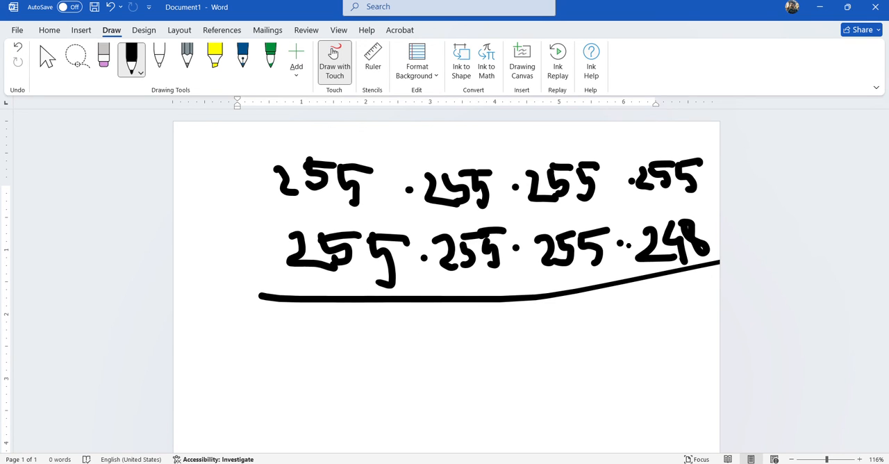
mouse_move(349, 327)
left_mouse_down()
mouse_move(322, 318)
mouse_move(350, 323)
left_mouse_up()
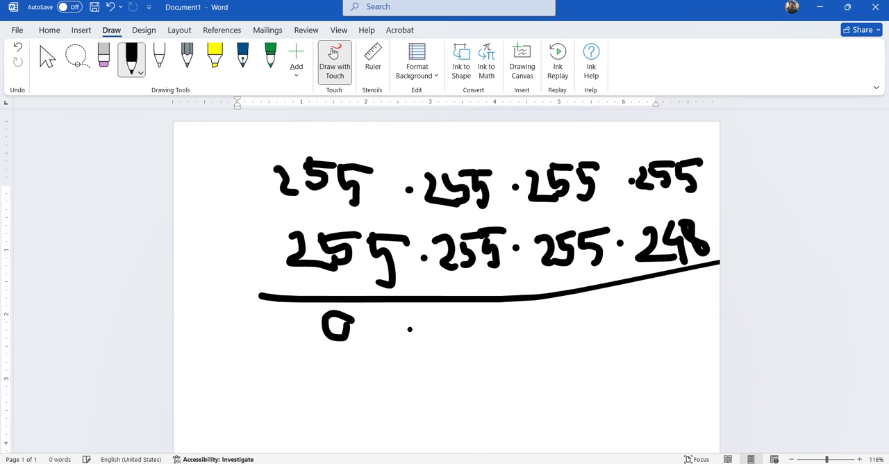
mouse_move(409, 327)
left_mouse_down()
mouse_move(455, 340)
mouse_move(467, 319)
mouse_move(522, 328)
left_mouse_up()
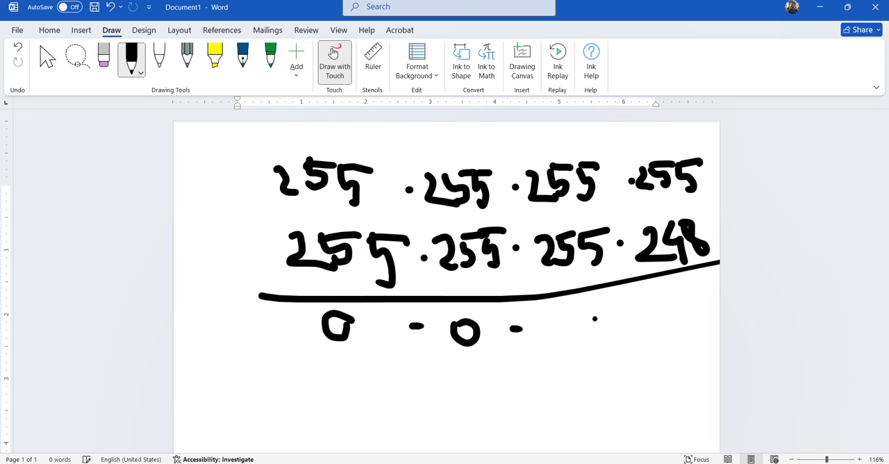
mouse_move(595, 319)
left_mouse_down()
mouse_move(588, 339)
mouse_move(575, 313)
left_mouse_up()
left_click(622, 324)
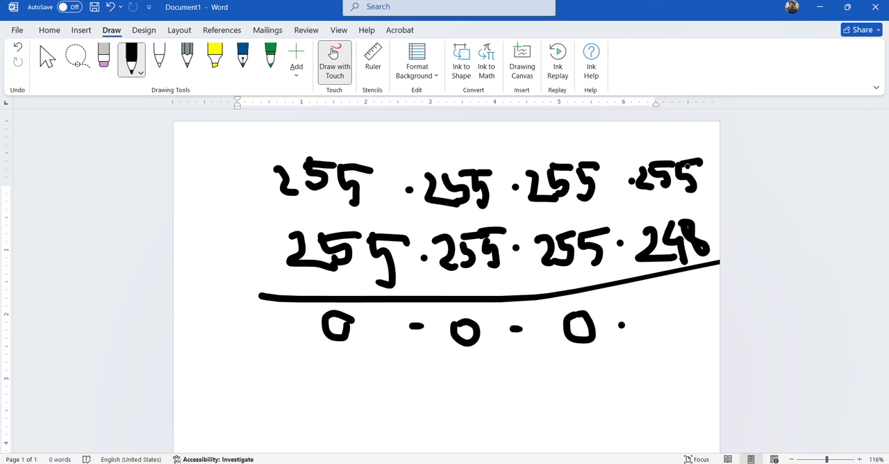
left_click_drag(644, 306, 658, 356)
left_click_drag(655, 326, 681, 332)
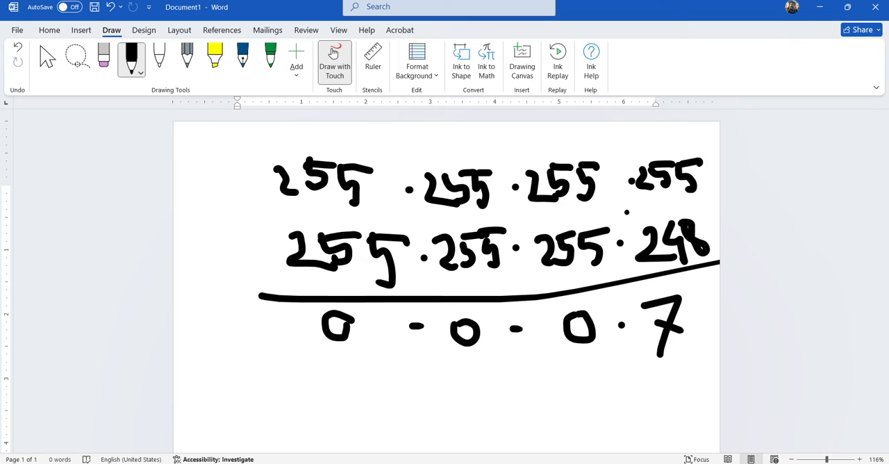
Handwrite 252 above the mask's last octet and add the matching wildcard mask 0.0.0.3 on a row below 0.0.0.7
mouse_move(624, 211)
left_mouse_down()
mouse_move(646, 222)
mouse_move(670, 206)
mouse_move(703, 218)
left_mouse_up()
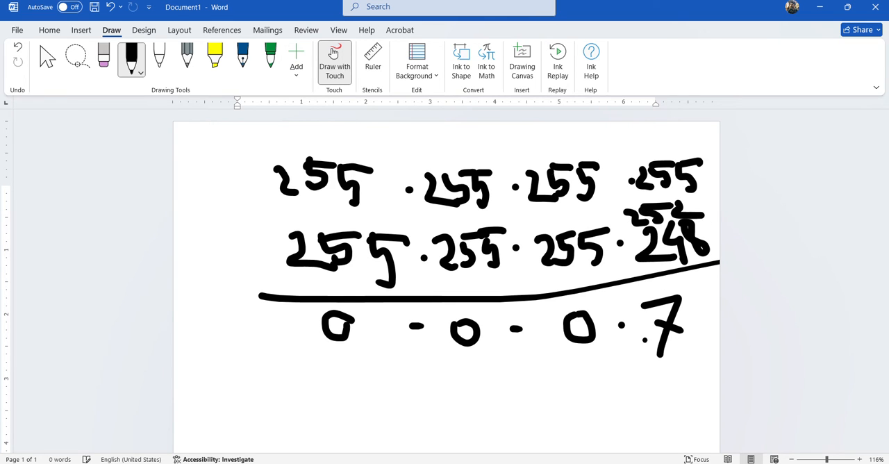
mouse_move(654, 379)
left_mouse_down()
mouse_move(673, 393)
mouse_move(642, 404)
left_mouse_up()
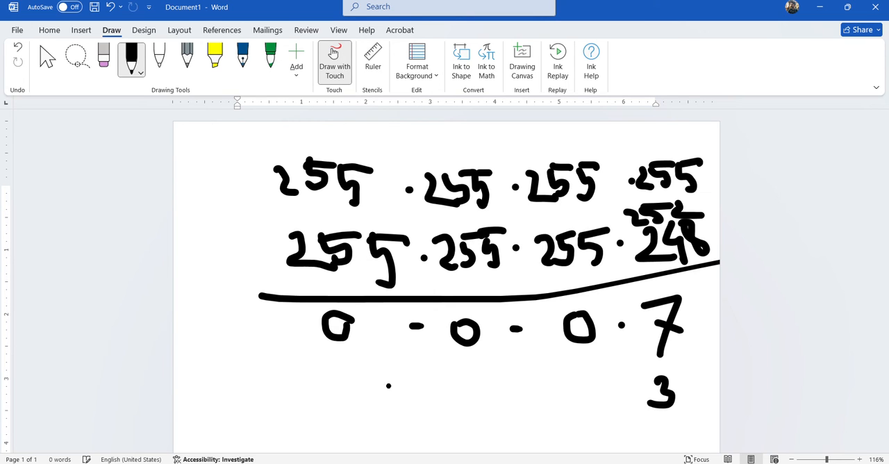
mouse_move(368, 381)
left_mouse_down()
mouse_move(383, 405)
mouse_move(390, 379)
mouse_move(429, 391)
left_mouse_up()
left_click(423, 391)
mouse_move(473, 380)
left_mouse_down()
mouse_move(478, 405)
mouse_move(464, 375)
mouse_move(528, 389)
left_mouse_up()
left_click_drag(587, 372, 603, 379)
left_click(624, 377)
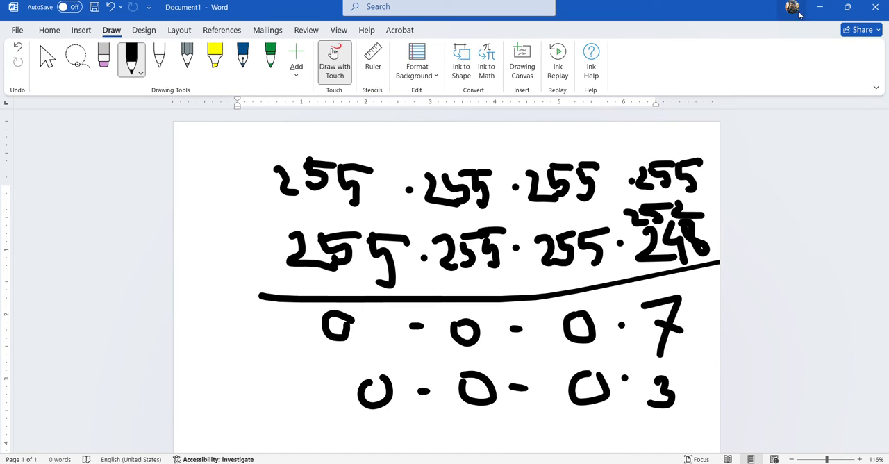
Close the Word document without saving it and return to Packet Tracer's open router windows
left_click(874, 9)
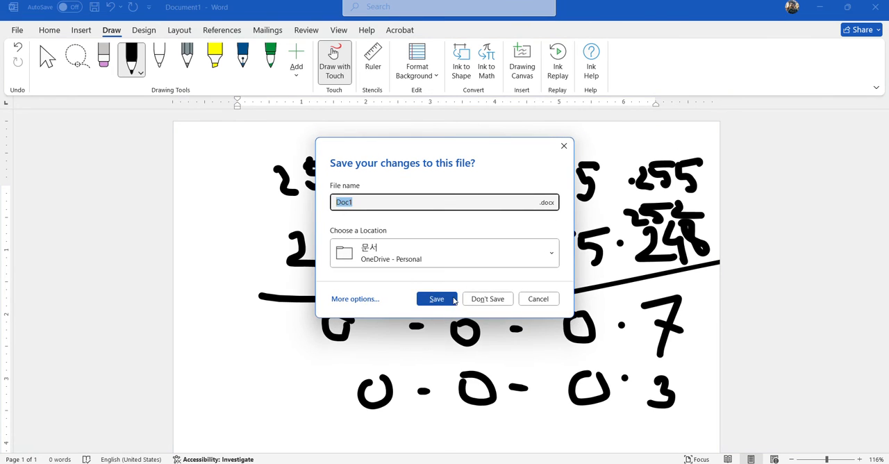
left_click(479, 299)
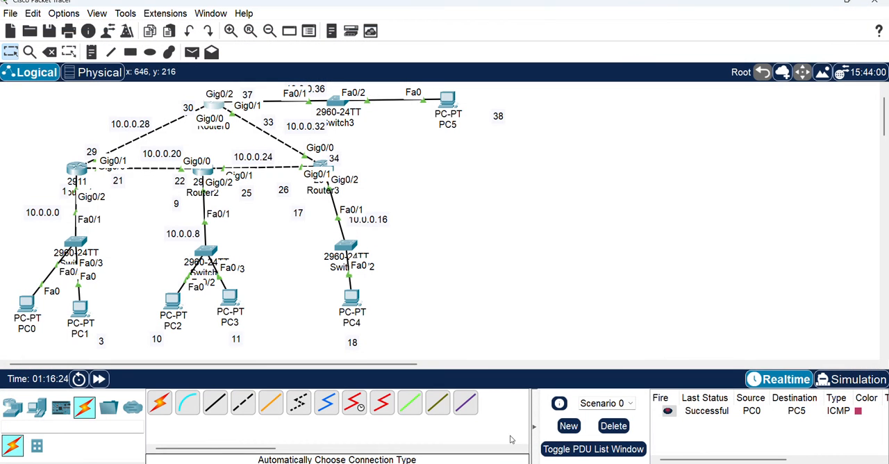
mouse_move(582, 458)
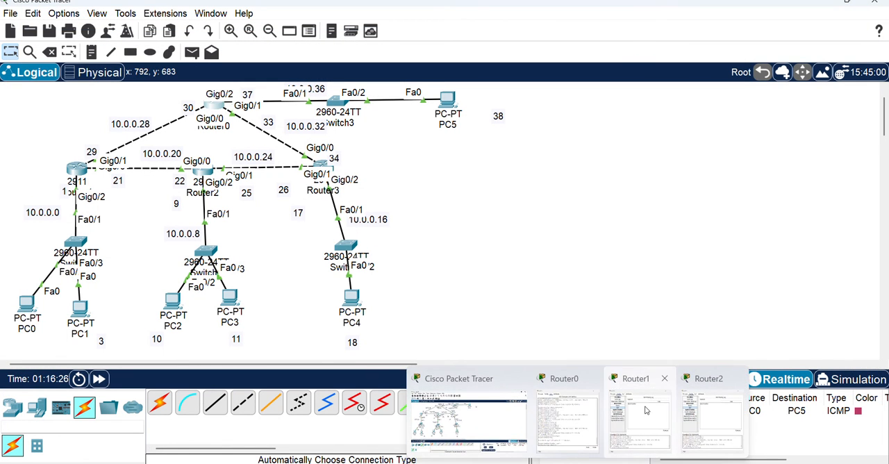
On Router0, advertise network 10.0.0.28 with wildcard mask 0.0.0.3 in OSPF area 0
left_click(566, 418)
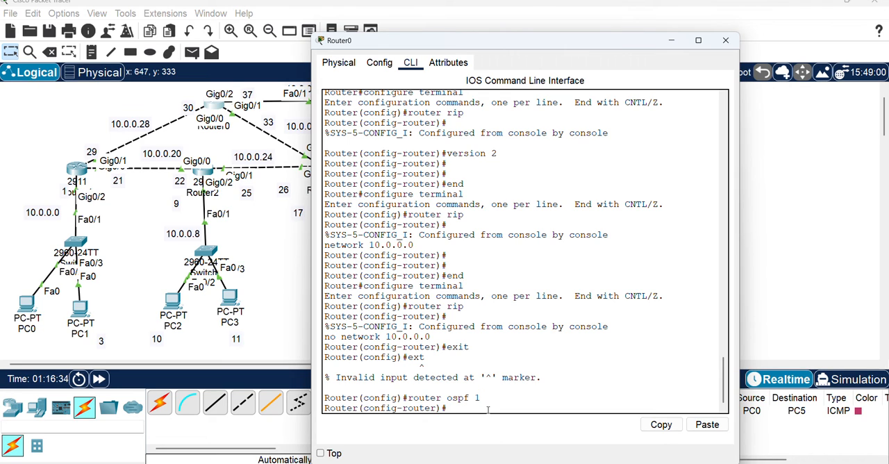
type("network")
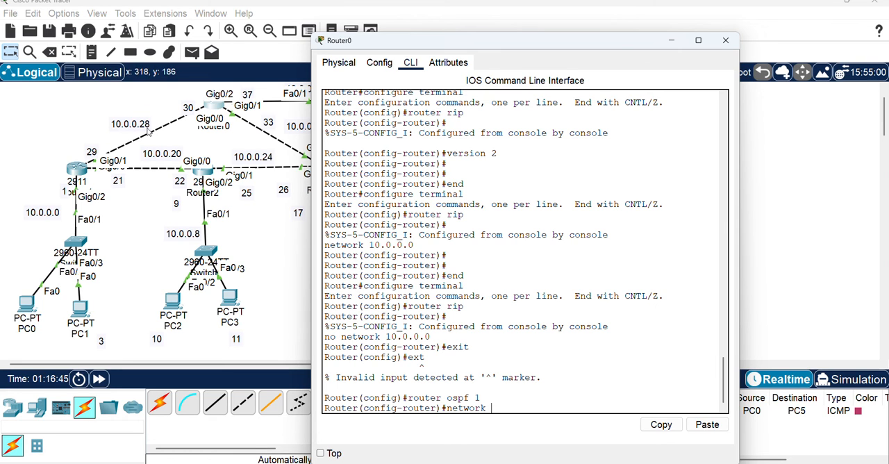
left_click_drag(389, 42, 495, 44)
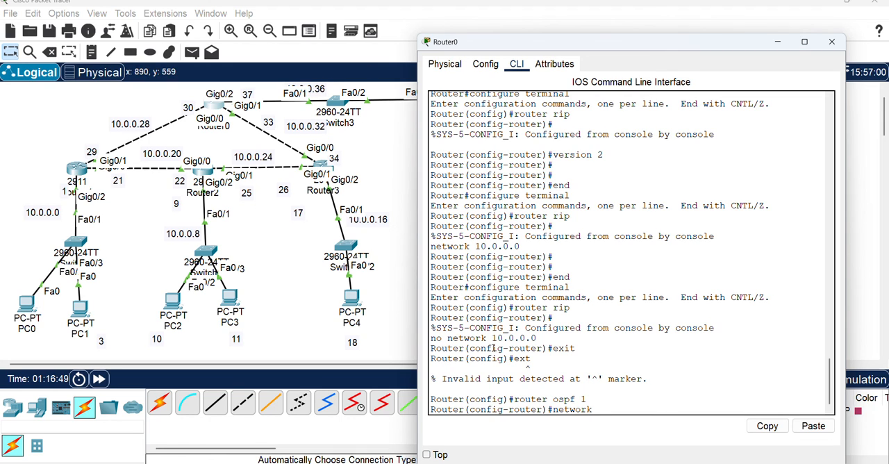
type("10.0.0.28")
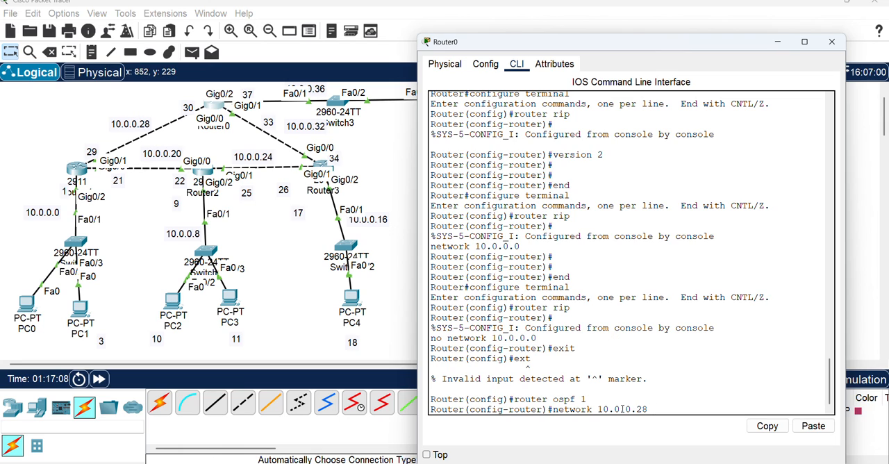
type("0.0.0.3 area 0")
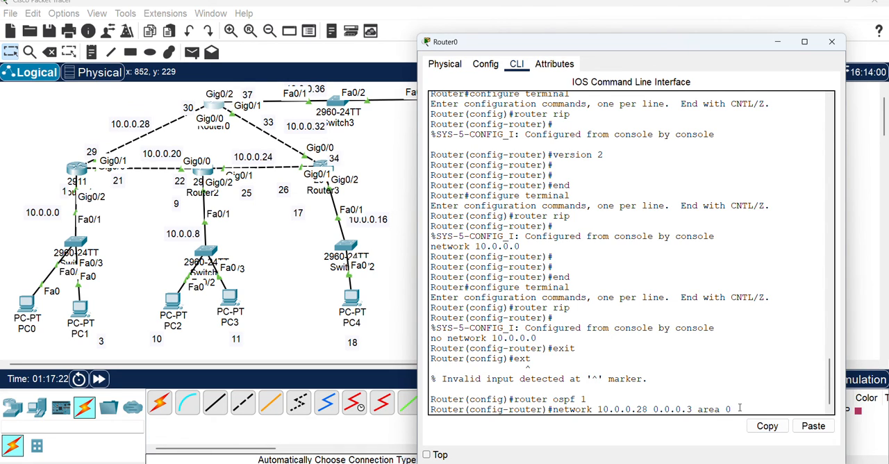
key("Return")
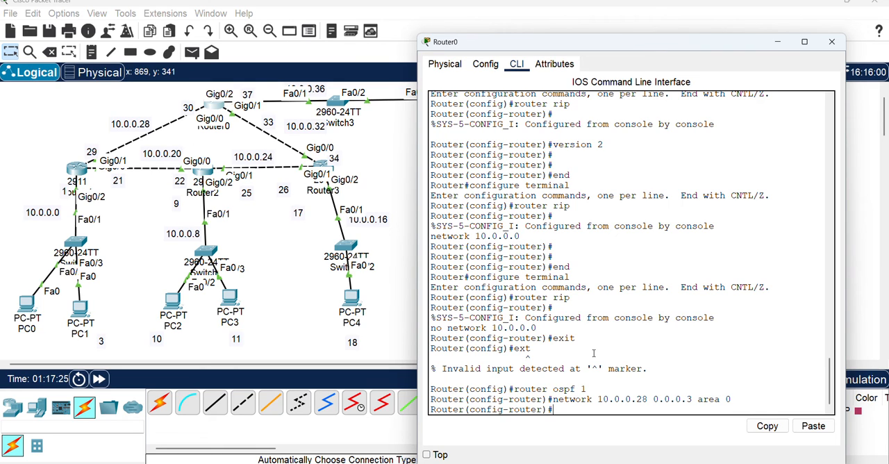
Add network 10.0.0.32 with wildcard mask 0.0.0.3 to OSPF area 0 on Router0
type("network 10.0.0.32")
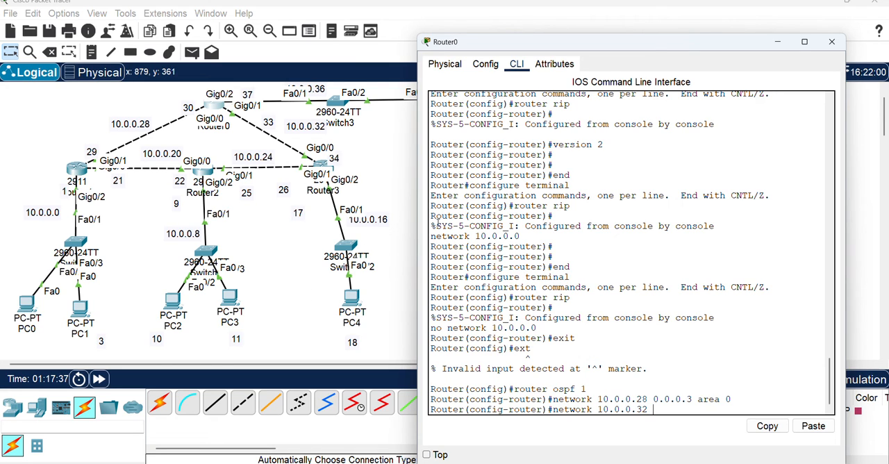
type(" 0.0.0.3 area 0")
key("Return")
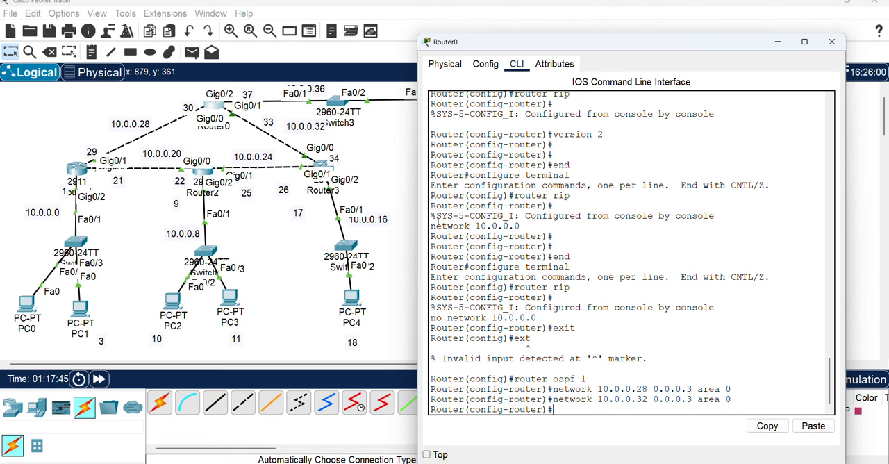
Add network 10.0.0.36 with wildcard mask 0.0.0.3 to OSPF area 0 on Router0 and close its window
type("network 10.0.0.")
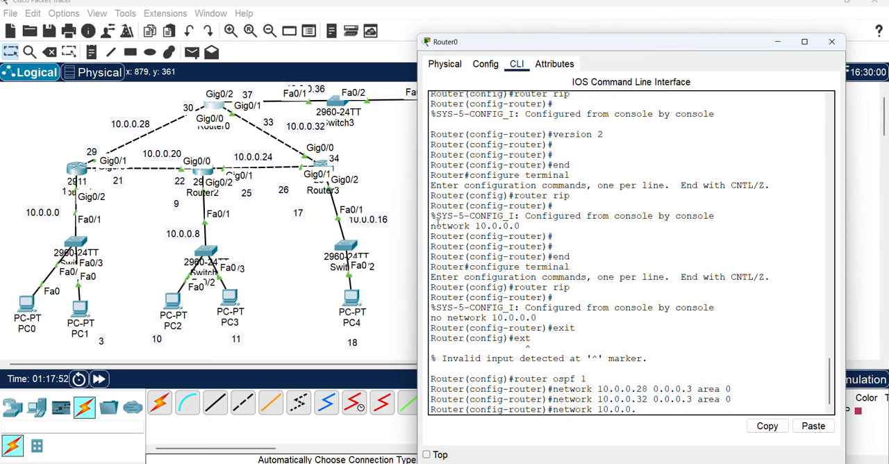
type("036 0.0.0.3 area 0")
key("Return")
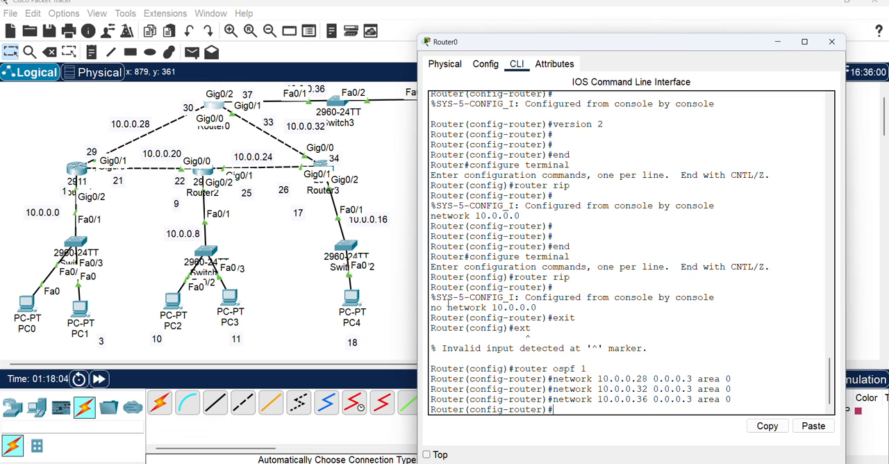
left_click(832, 43)
In Router1's command line, leave RIP configuration mode and enter OSPF configuration with process ID 1
left_click(77, 169)
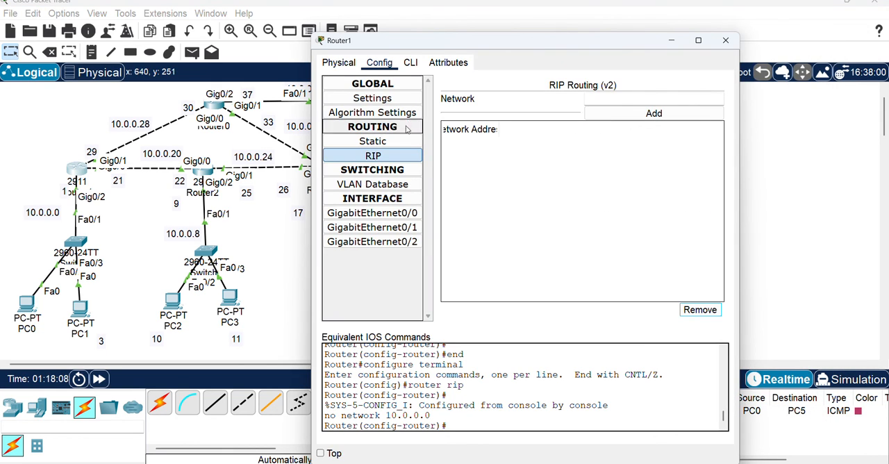
left_click(411, 63)
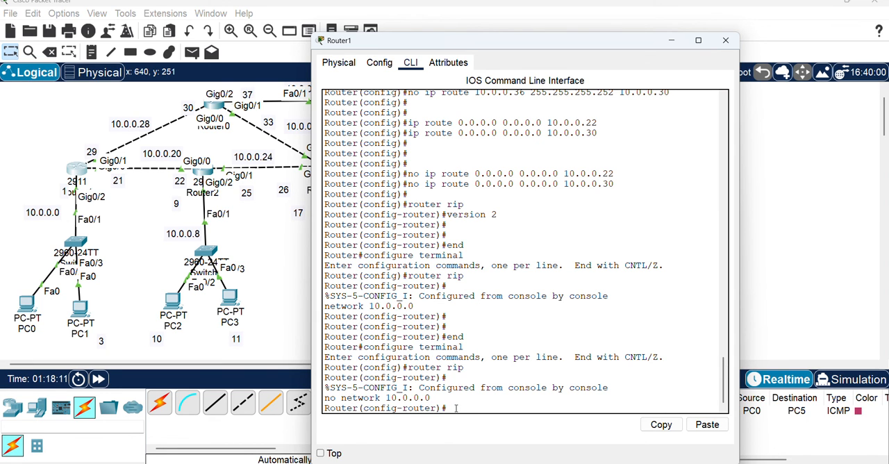
type("exit")
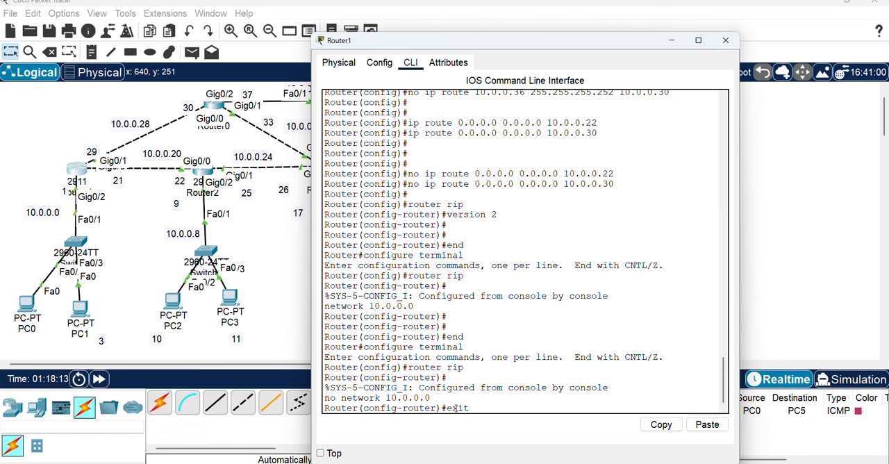
key("Return")
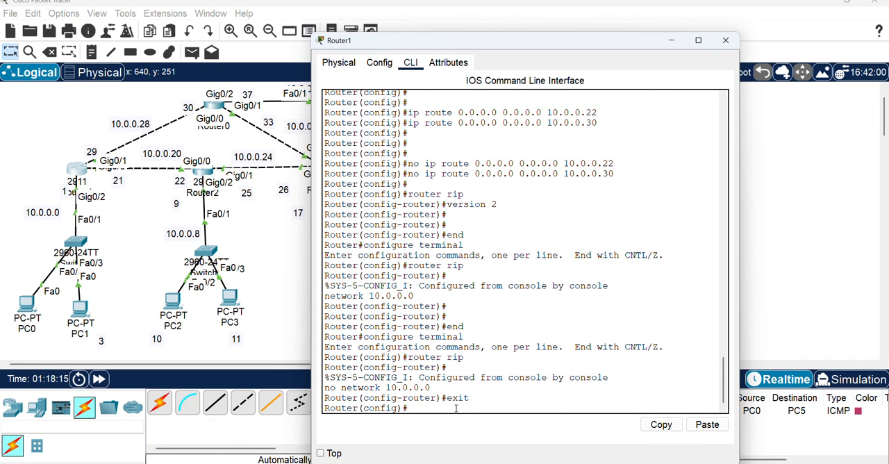
type("router ospf 1")
key("Return")
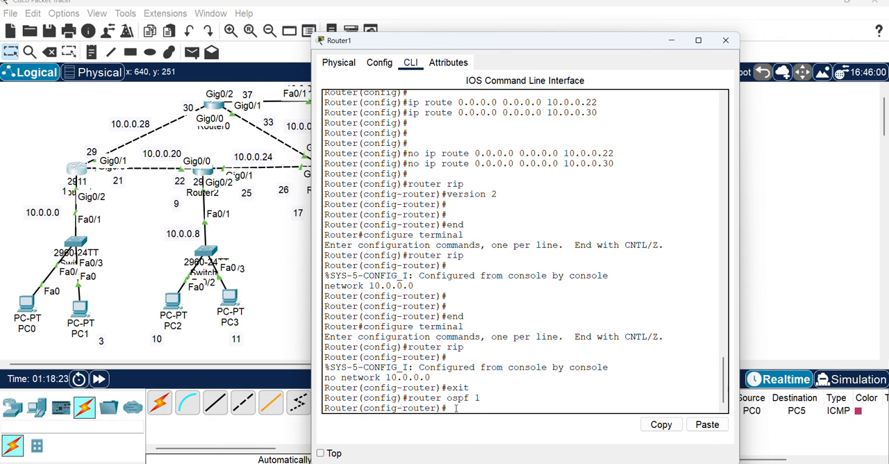
Advertise network 10.0.0.0 with wildcard mask 0.0.0.7 in OSPF area 0 on Router1
type("network")
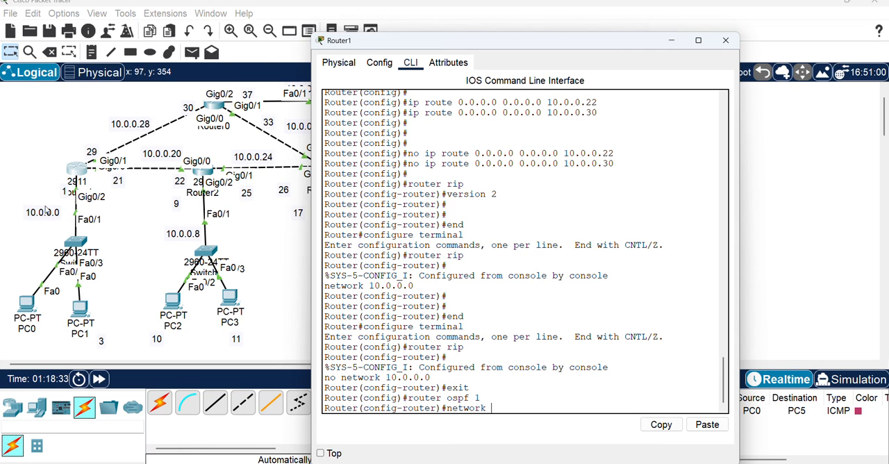
type("10.0.0.0")
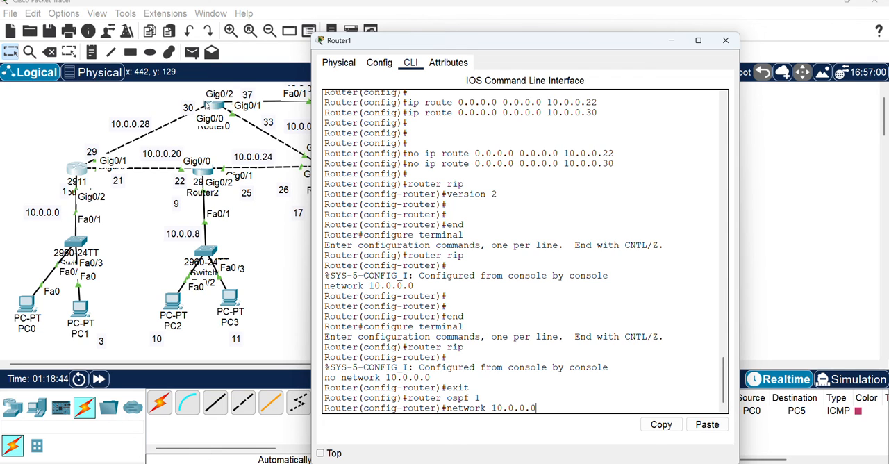
type("0.0.0.7")
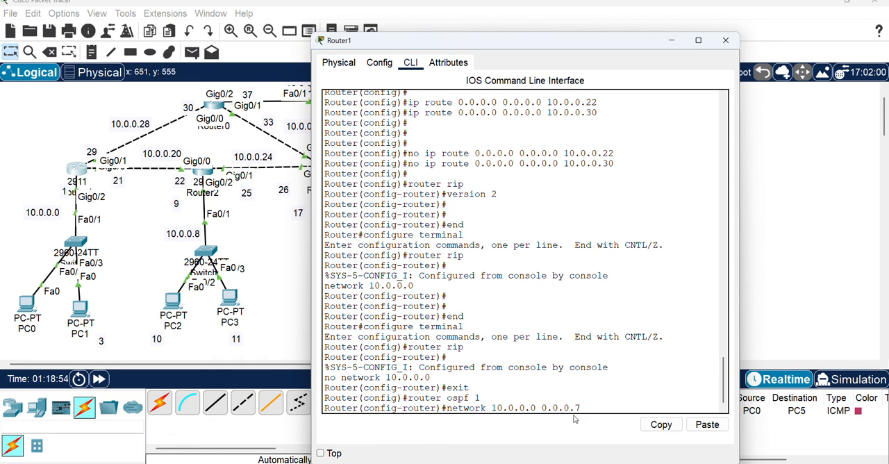
type(" ra")
key("BackSpace")
key("BackSpace")
type("area 0")
key("Return")
Add network 10.0.0.20 with wildcard mask 0.0.0.3 to OSPF area 0 on Router1
type("n")
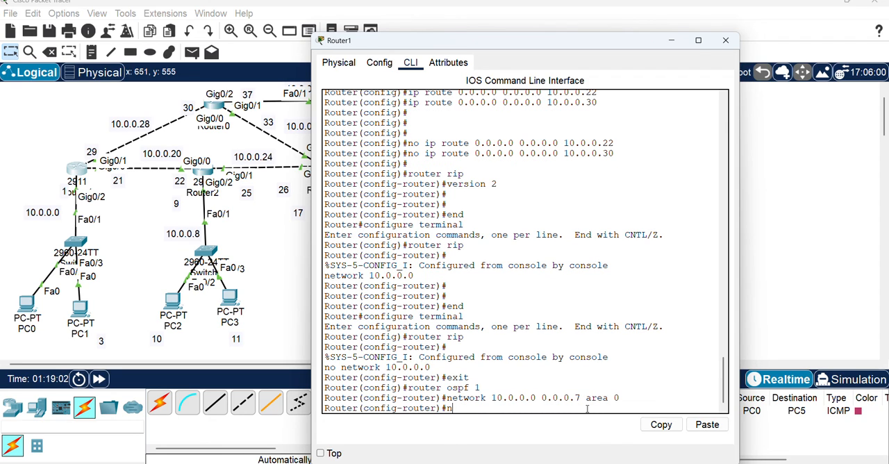
type("etwork 10.0.0.20")
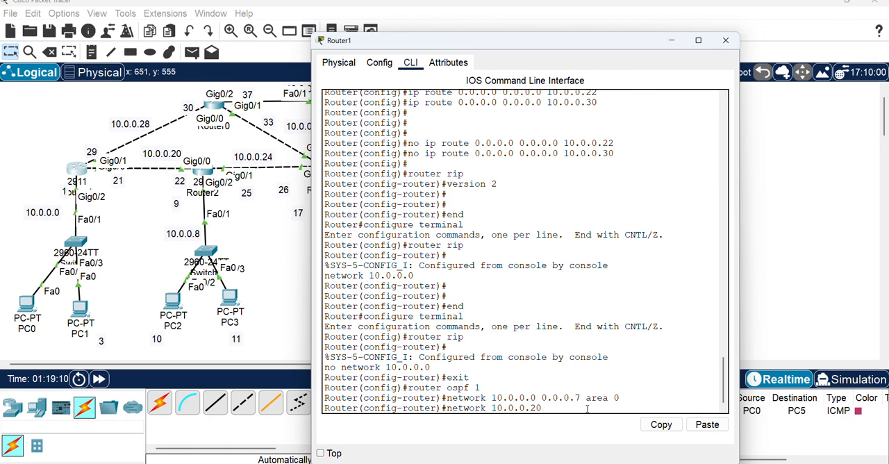
type(" 0.0.0.")
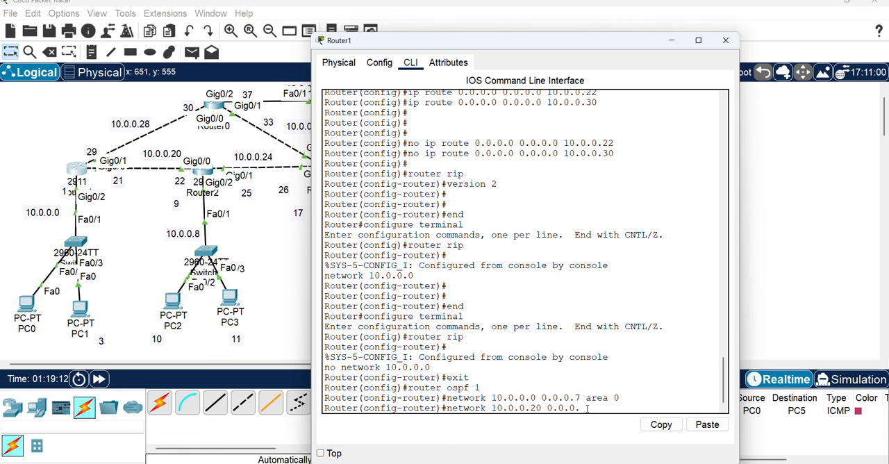
type("3")
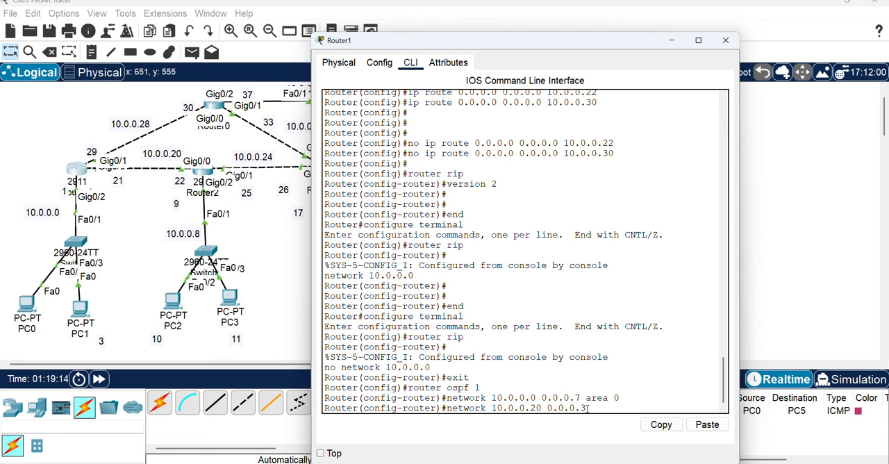
type(" area 0")
key("Return")
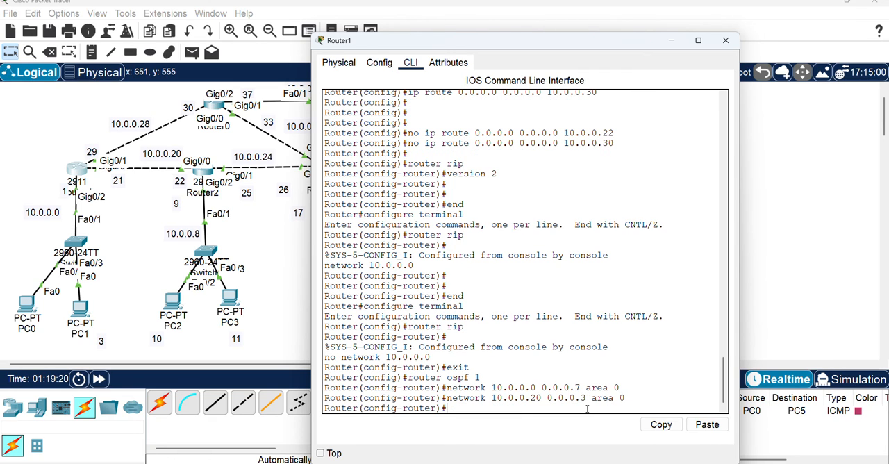
Add network 10.0.0.28 with wildcard mask 0.0.0.3 to OSPF area 0 on Router1 and close its window
type("network 10.0.0.287")
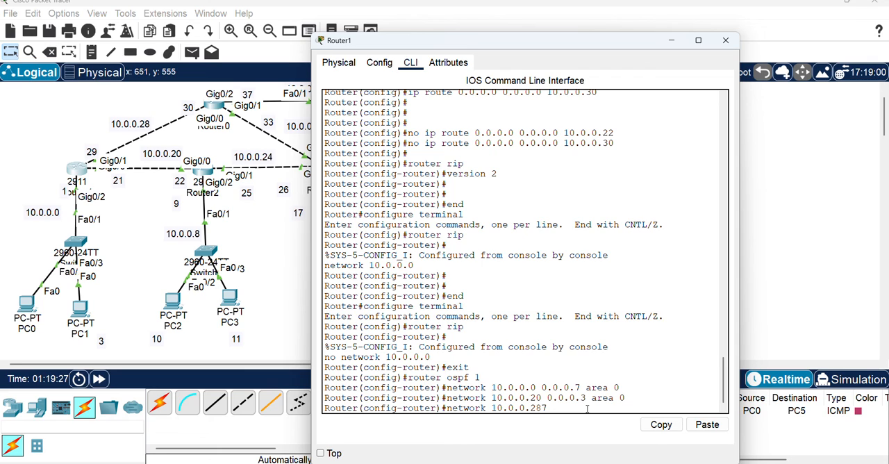
key("BackSpace")
type("0.0.0.0")
key("BackSpace")
type("3 area 0")
key("Return")
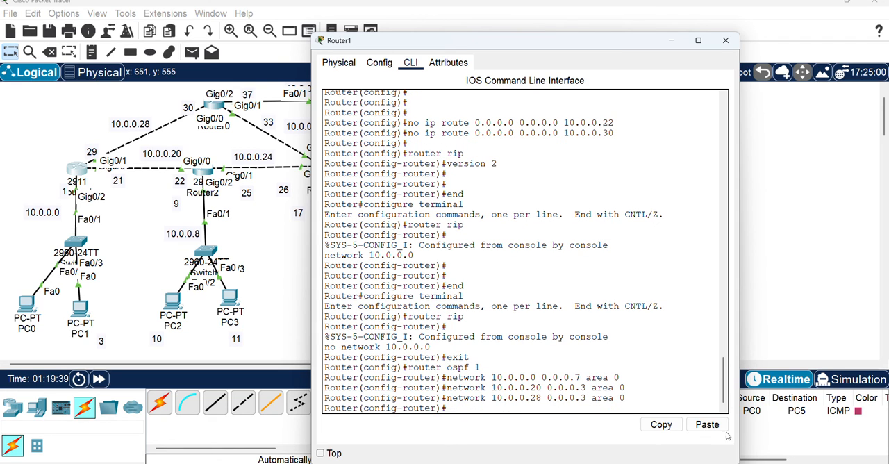
left_click(725, 40)
In Router2's command line, leave RIP configuration mode and enter OSPF configuration with process ID 1
left_click(201, 173)
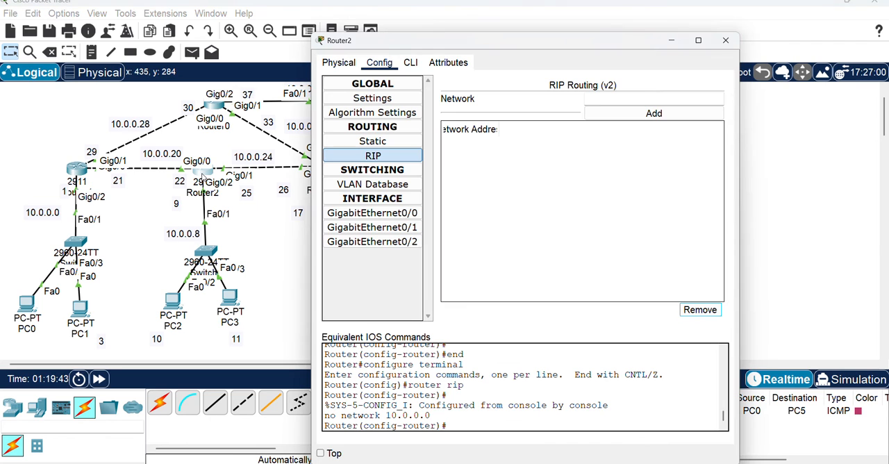
left_click_drag(440, 31, 529, 23)
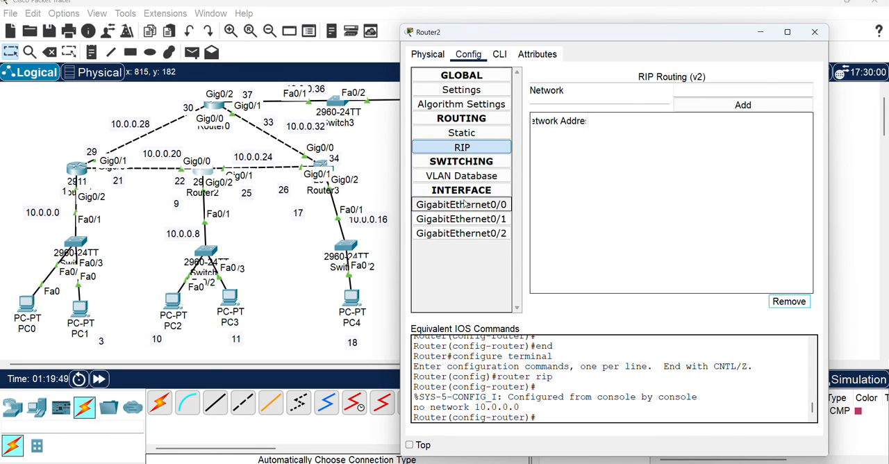
left_click(498, 55)
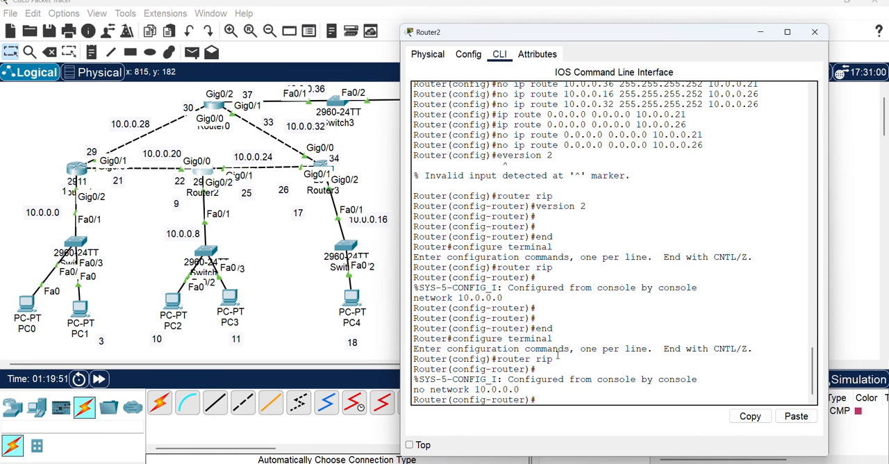
type("exit")
key("Return")
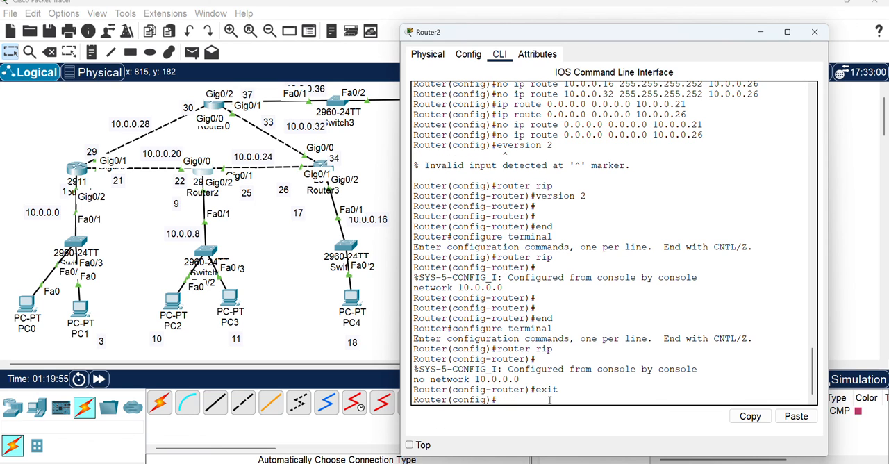
type("router ospf 1")
key("Return")
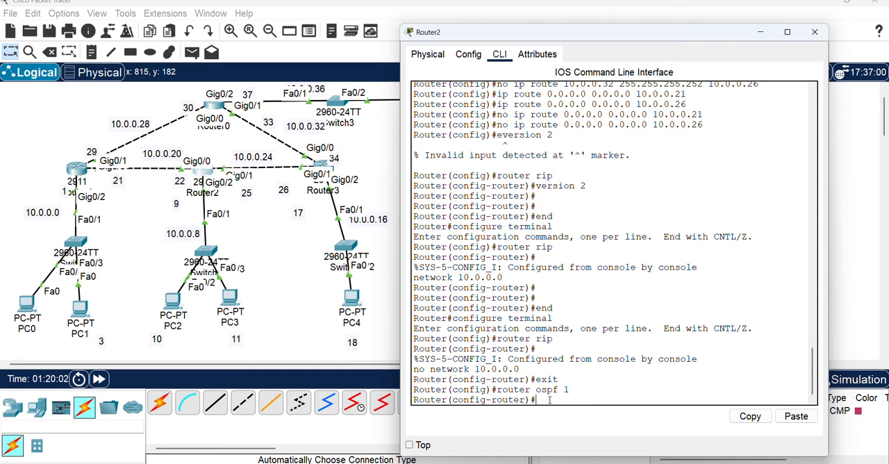
Advertise network 10.0.0.8 with wildcard mask 0.0.0.7 in OSPF area 0 on Router2
type("network 10.0.0.")
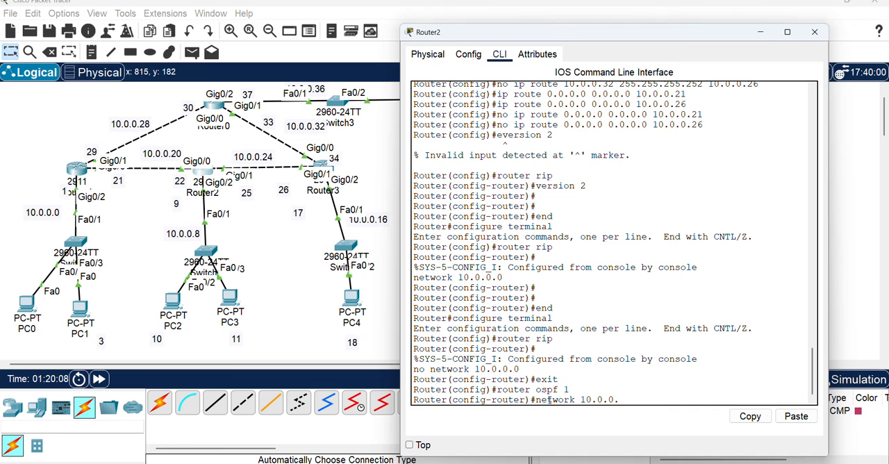
type("8 0.0.0.7 area 0")
key("Return")
Add network 10.0.0.20 with wildcard mask 0.0.0.3 to OSPF area 0 on Router2
type("netwr")
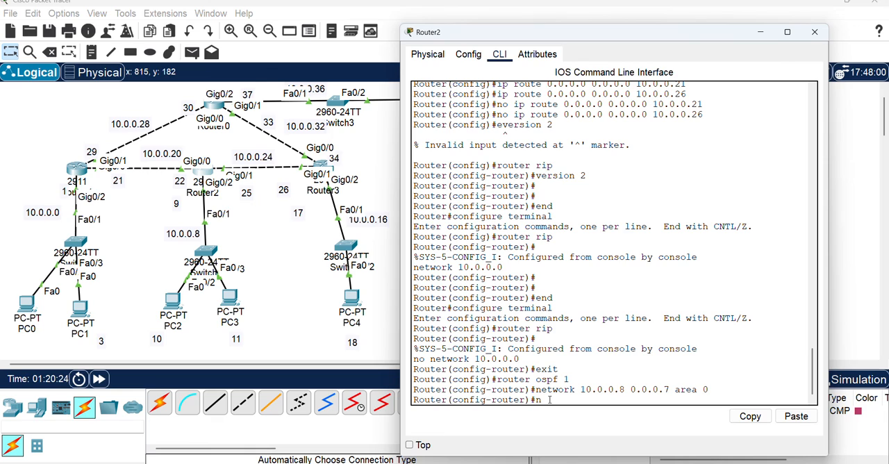
type("ok")
key("BackSpace")
key("BackSpace")
key("BackSpace")
type("ork 10.0.0.")
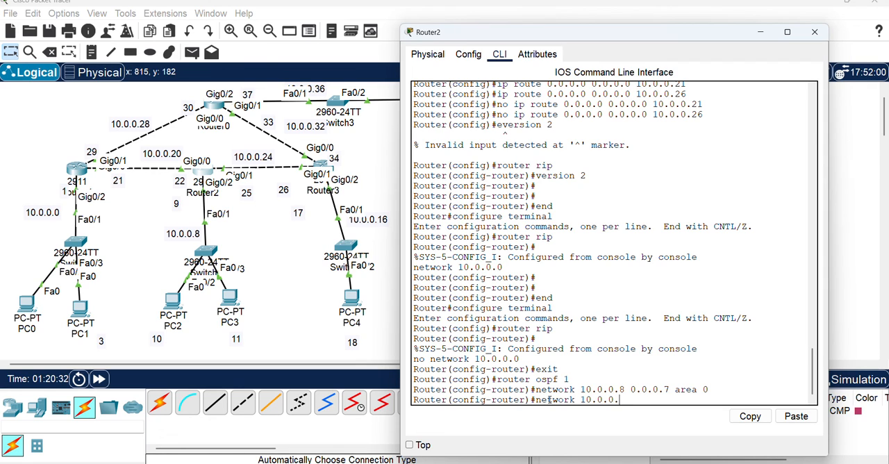
type("20 0.0.0.3 area 0")
key("Return")
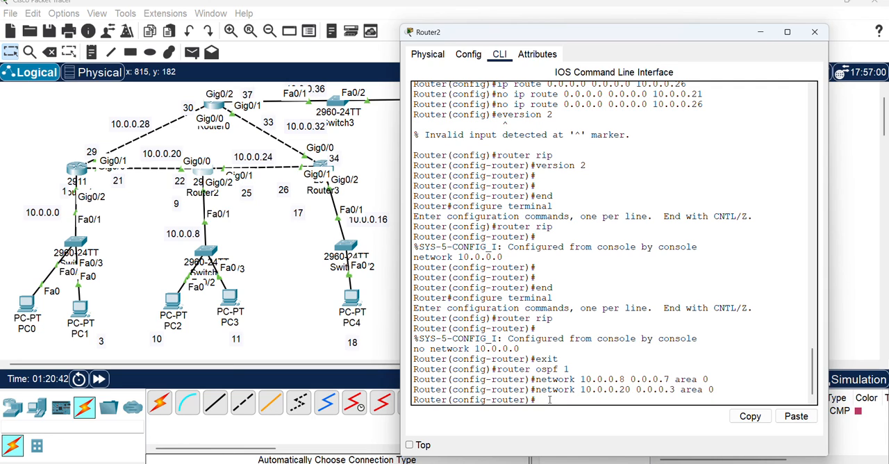
type("network 10.0.0.")
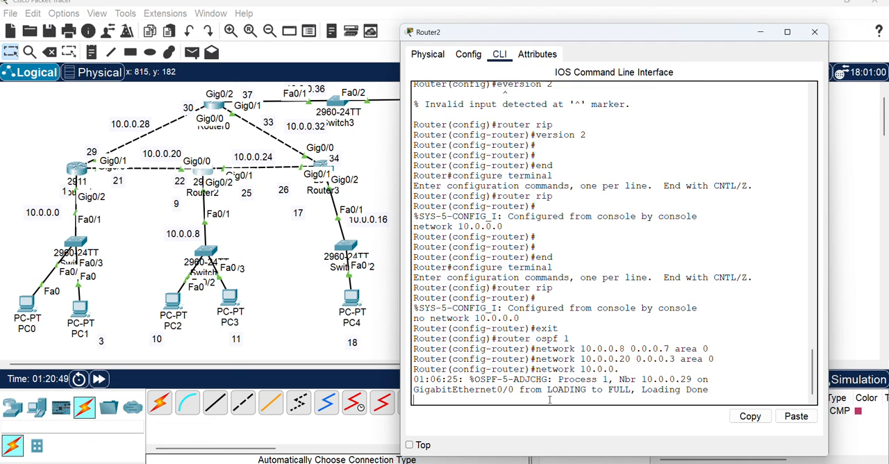
type("24")
key("Return")
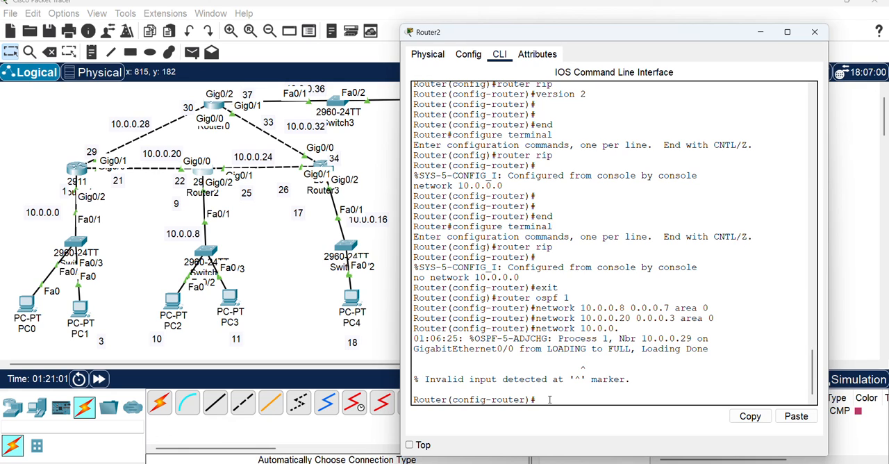
Add network 10.0.0.24 with wildcard mask 0.0.0.3 to OSPF area 0 on Router2 and close its window
type("network 10.0.0.")
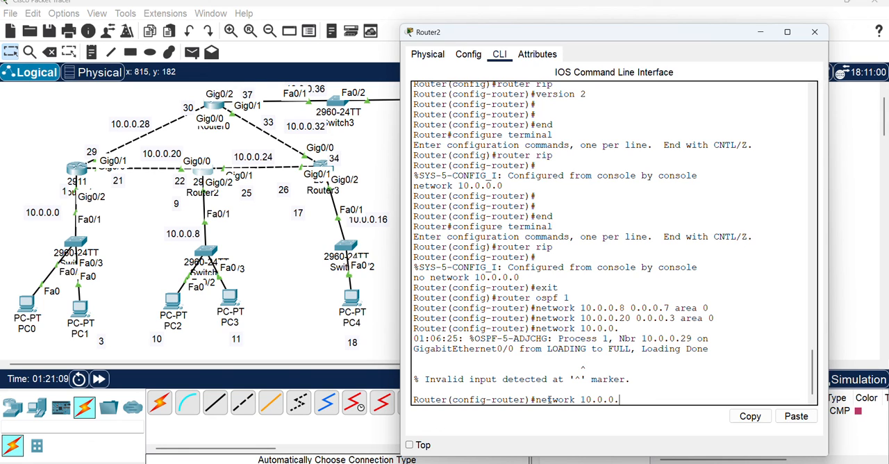
type("24 ")
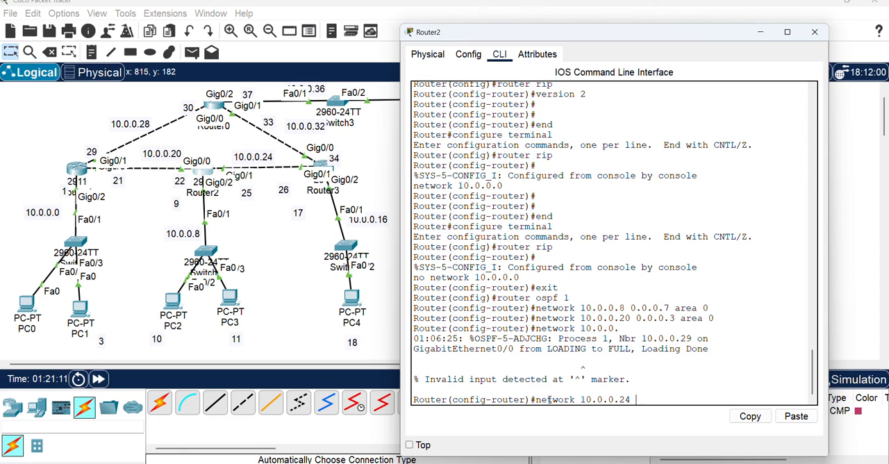
type("0.0.0")
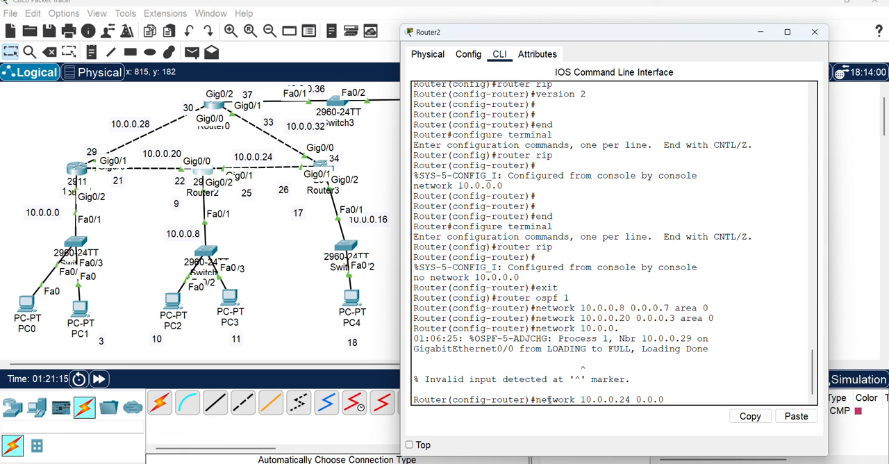
type(".3 area 0")
key("Return")
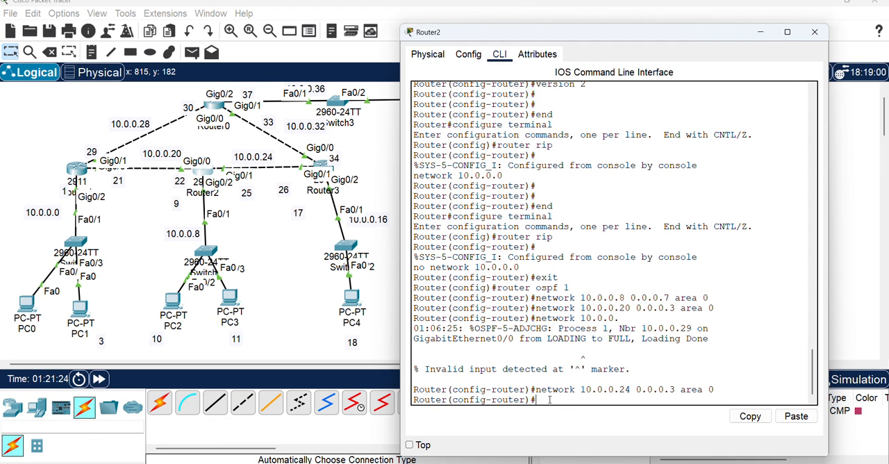
left_click(815, 32)
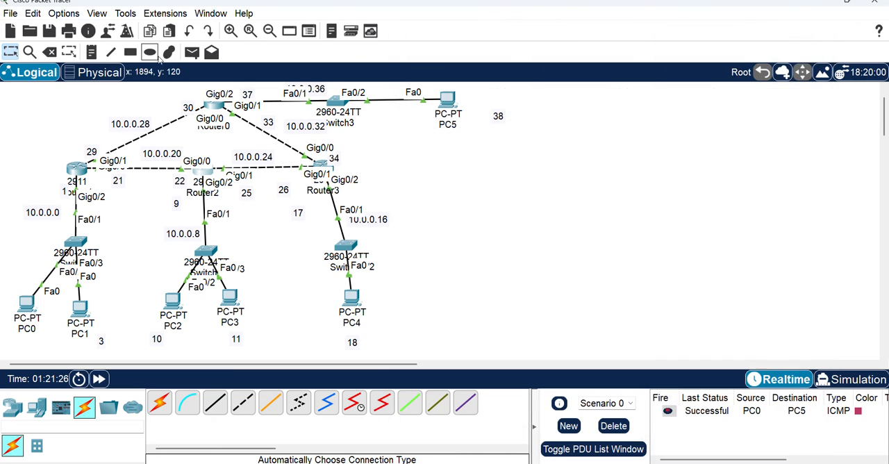
Clear the previous PDU results from Scenario 0 and send a simple PDU from PC0 to PC5
left_click(192, 52)
left_click(26, 301)
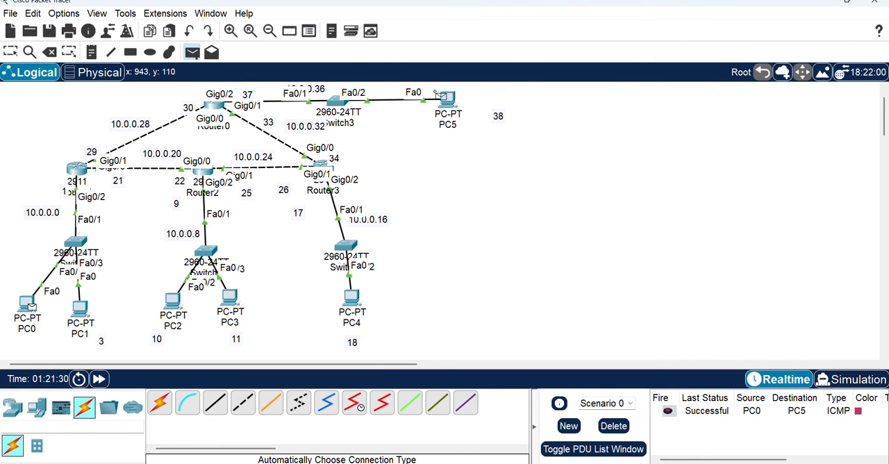
left_click(613, 426)
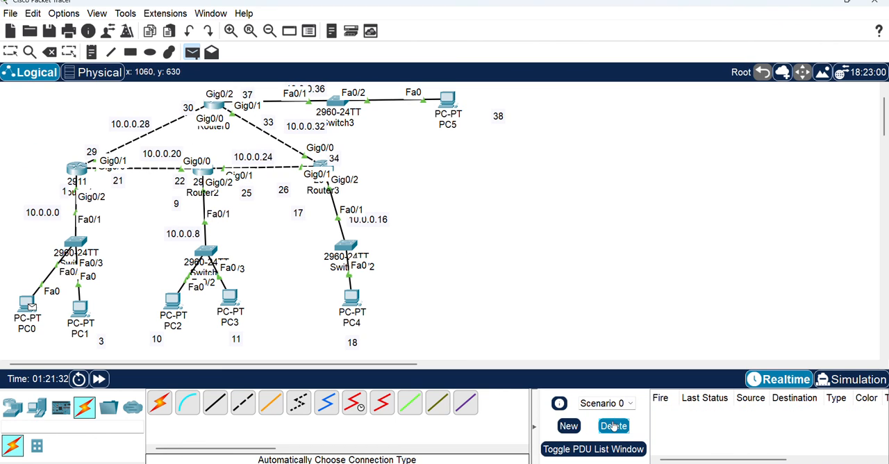
left_click(445, 97)
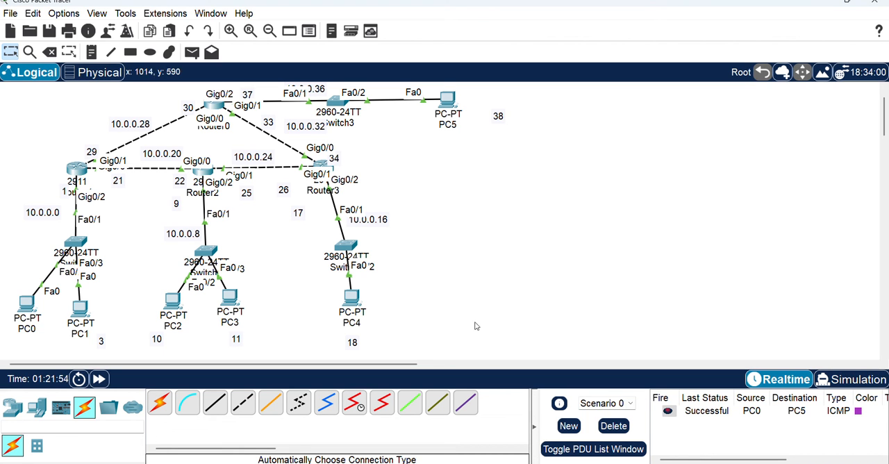
mouse_move(476, 463)
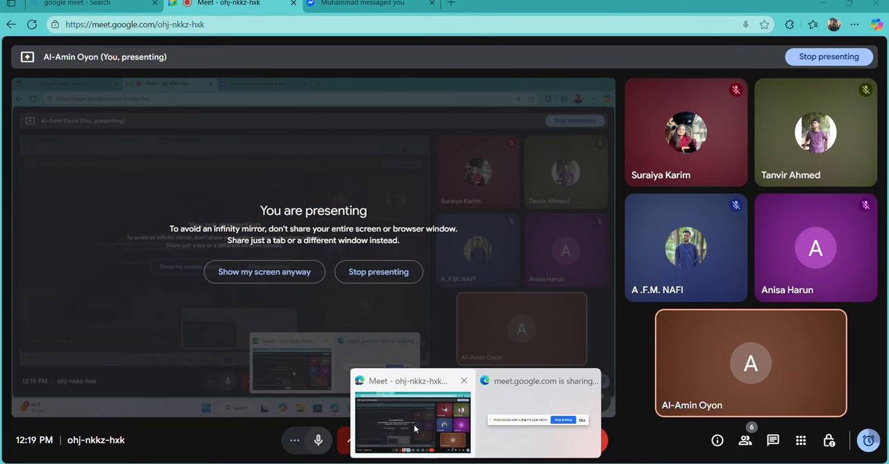
left_click(414, 429)
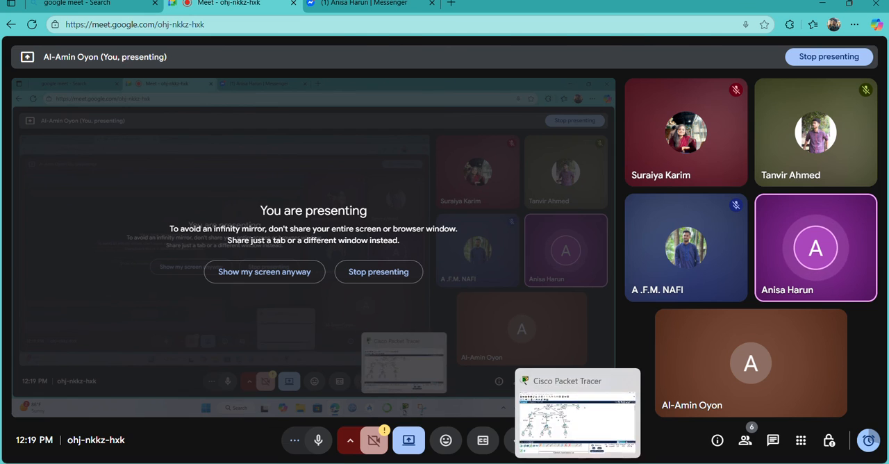
left_click(577, 463)
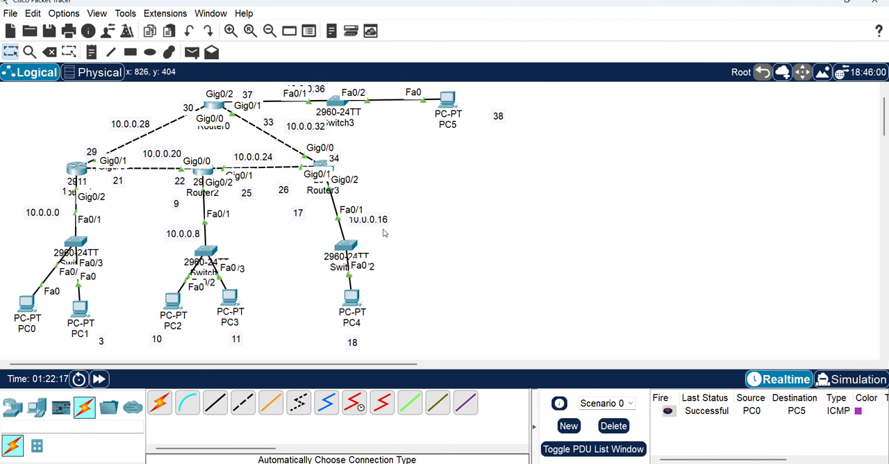
Reposition the 10.0.0.16 label clear of the Router3–Switch2 link and the 38 label right beside PC5
left_click_drag(375, 224, 379, 231)
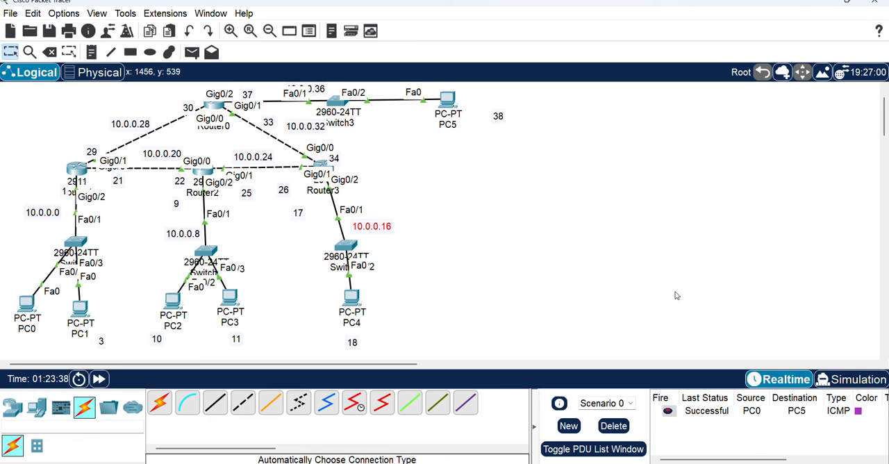
left_click(504, 269)
left_click_drag(499, 119, 473, 104)
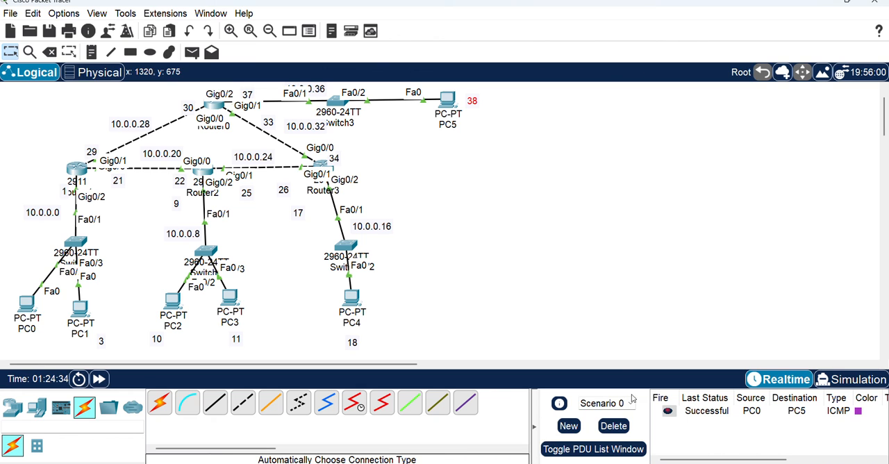
mouse_move(578, 462)
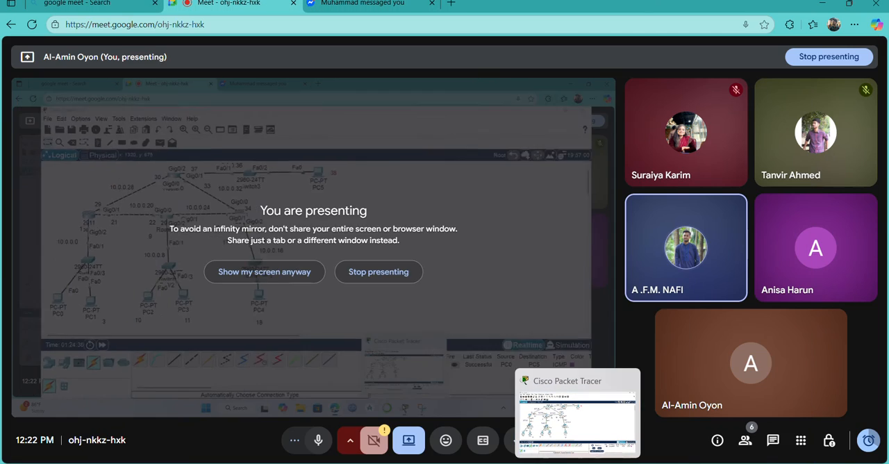
left_click(576, 421)
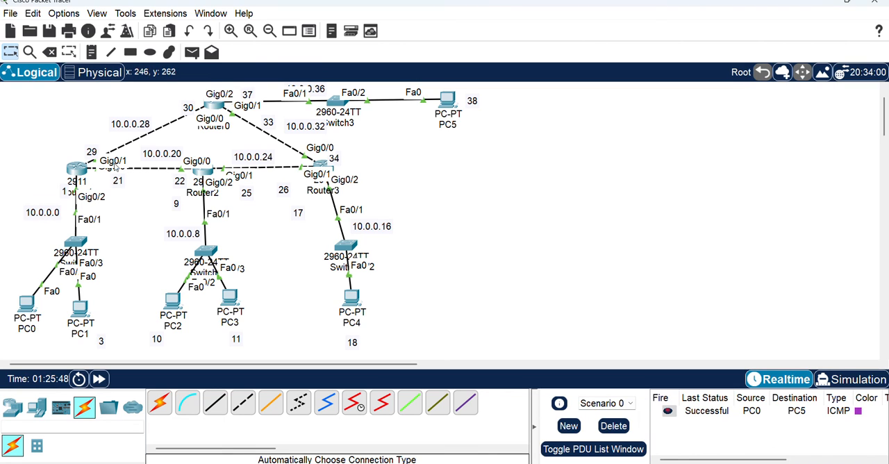
Change the network label on the link between the 2911 router and Router2 to 11.0.0.0
double_click(164, 153)
left_click(150, 153)
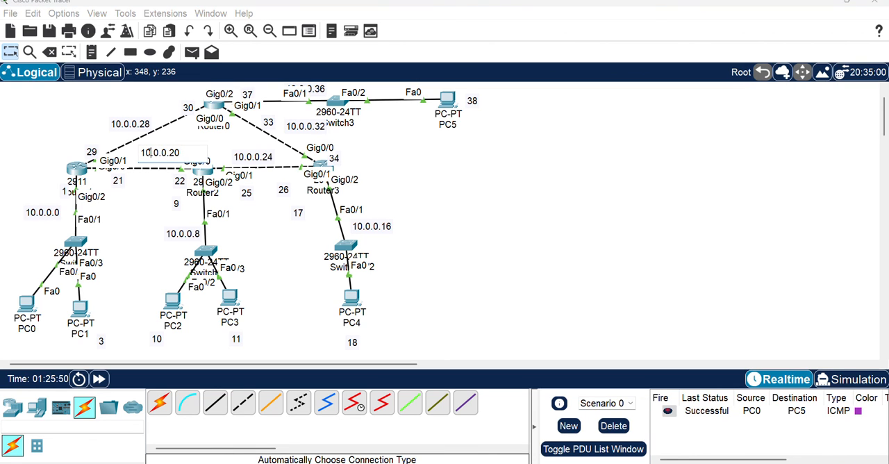
key("BackSpace")
type("1")
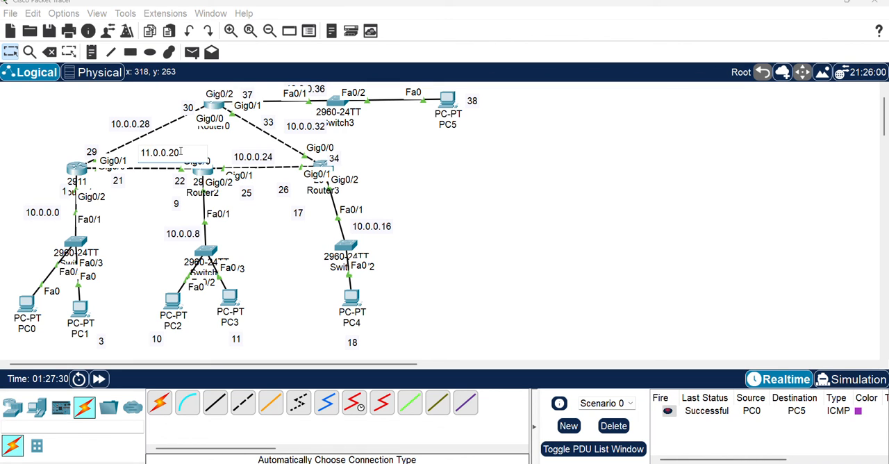
left_click(181, 151)
key("BackSpace")
key("BackSpace")
type("0")
Change the 10.0.0.28 network label to 12.0.0.0 and move it clear of the dashed link to Router0
left_click(129, 123)
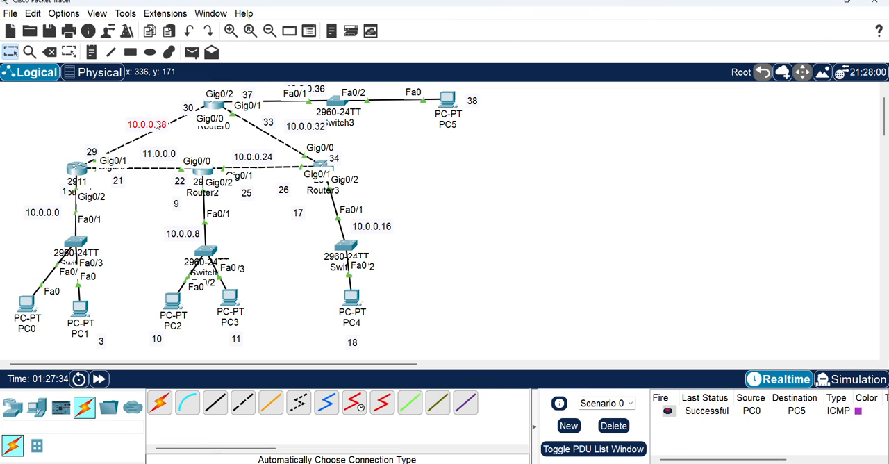
left_click(183, 124)
type("12.0.0.0")
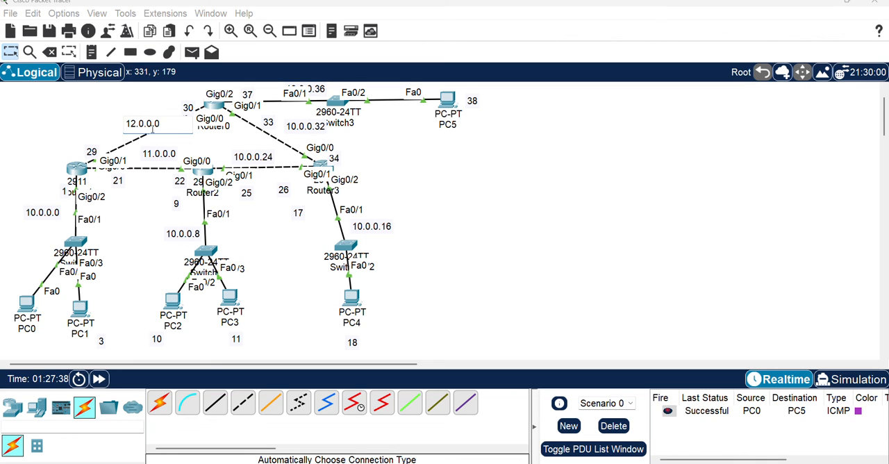
left_click(207, 147)
left_click_drag(144, 125, 113, 126)
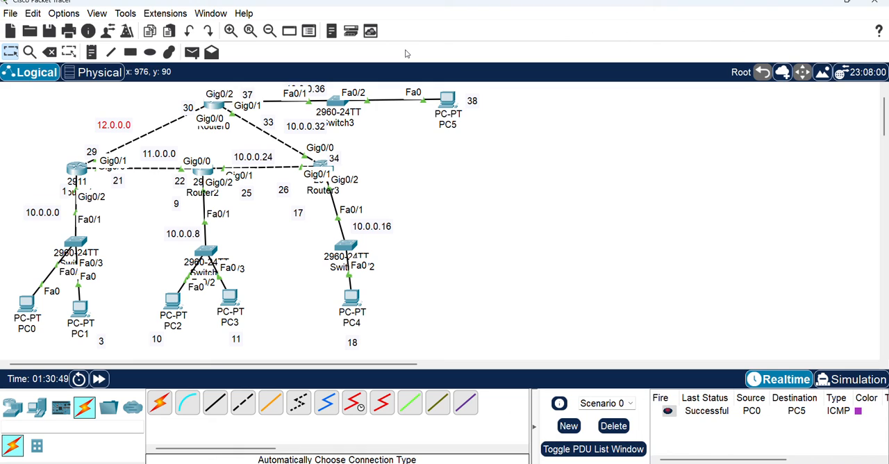
left_click(575, 225)
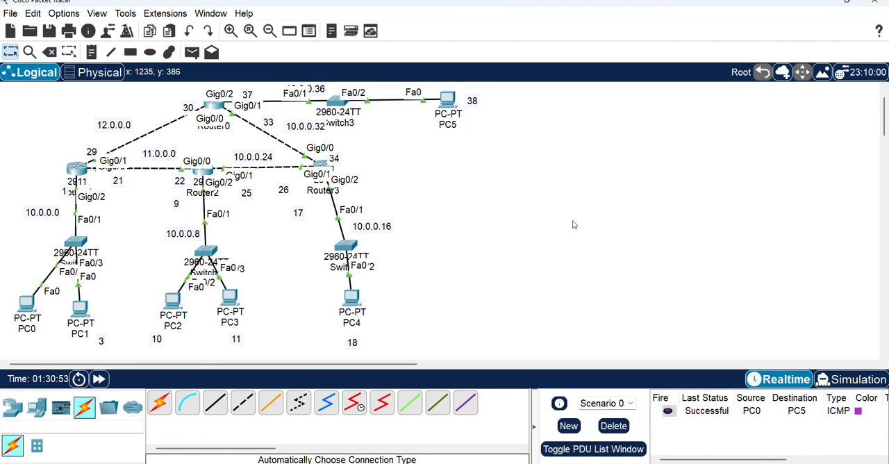